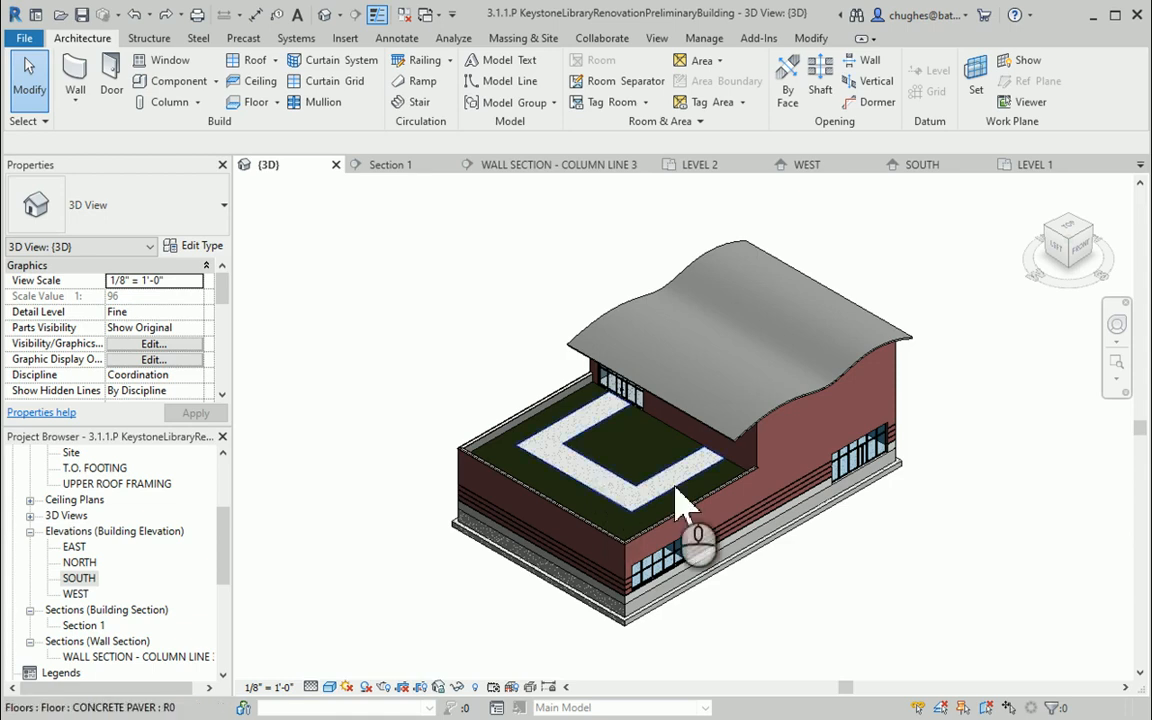
Select the storefront curtain wall on the lower facade and open its profile for editing
scroll(903, 462, "up", 5)
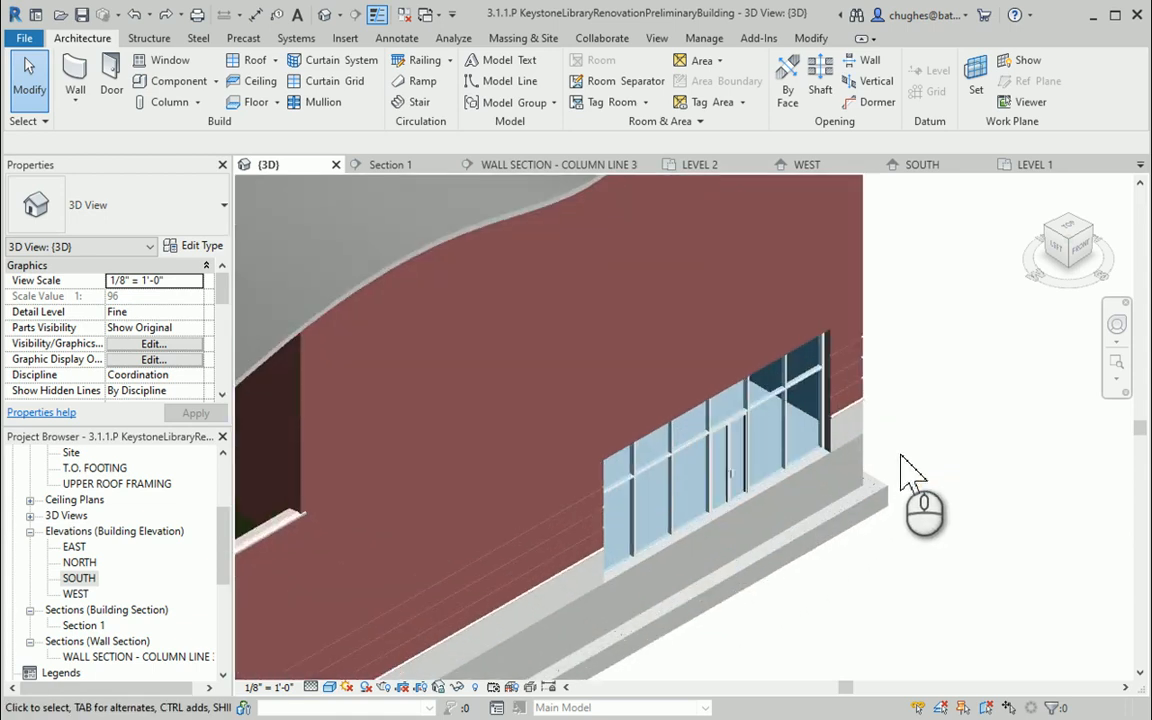
key("Tab")
key("Tab")
left_click(728, 415)
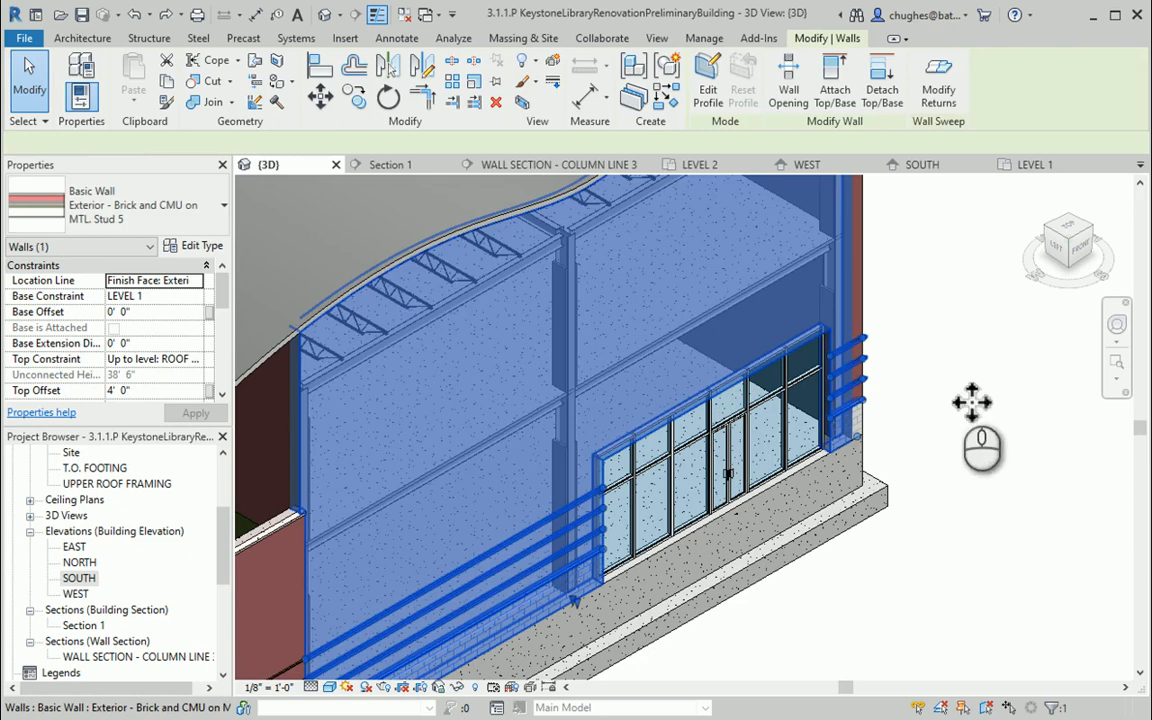
left_click(945, 402)
left_click(818, 352)
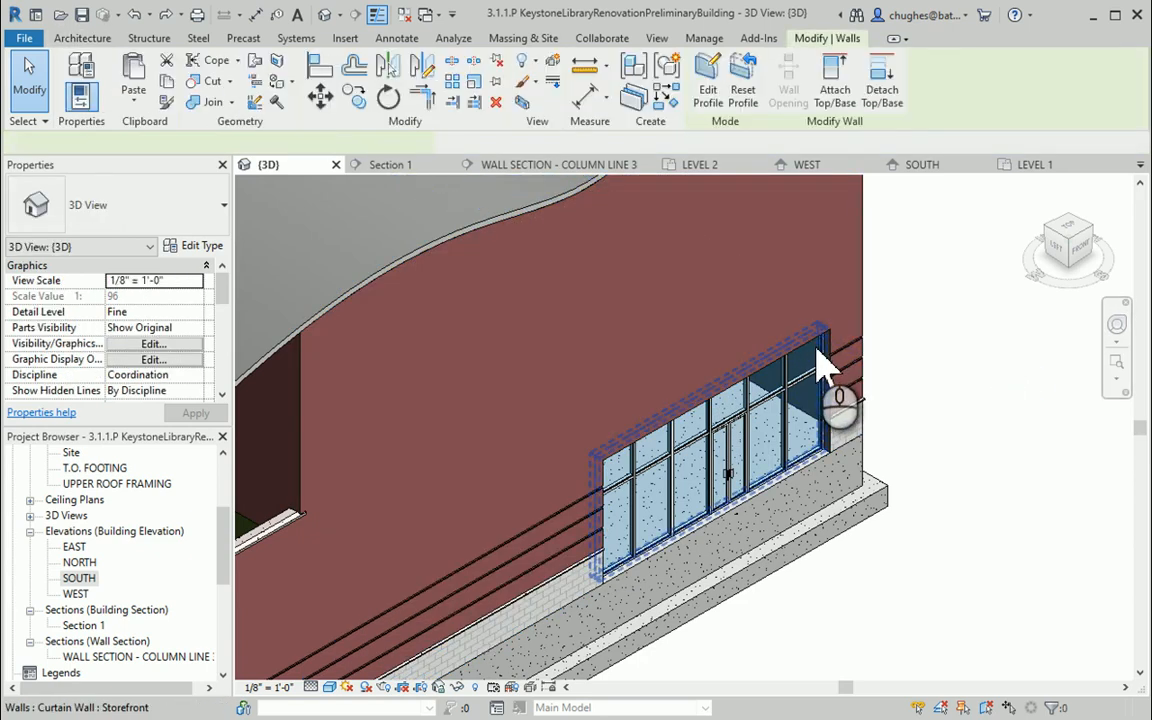
left_click(706, 80)
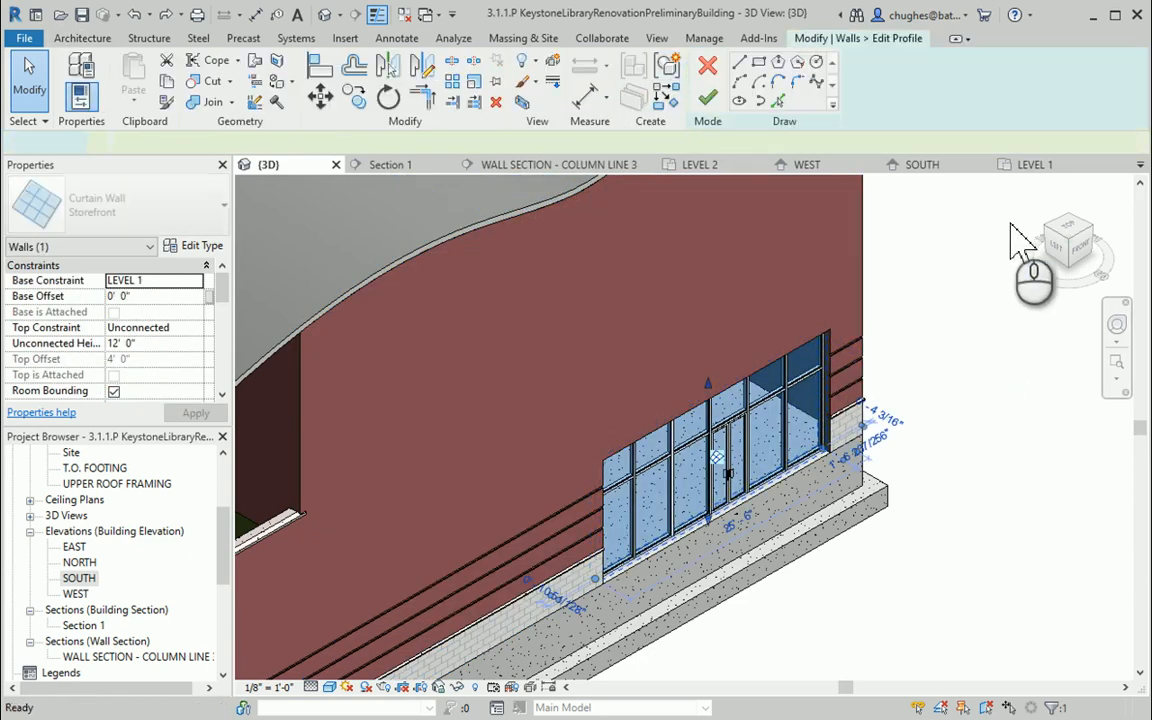
Sketch a chain of lines forming a peaked gable outline above the storefront, from its top-left to its top-right corner
left_click(1082, 246)
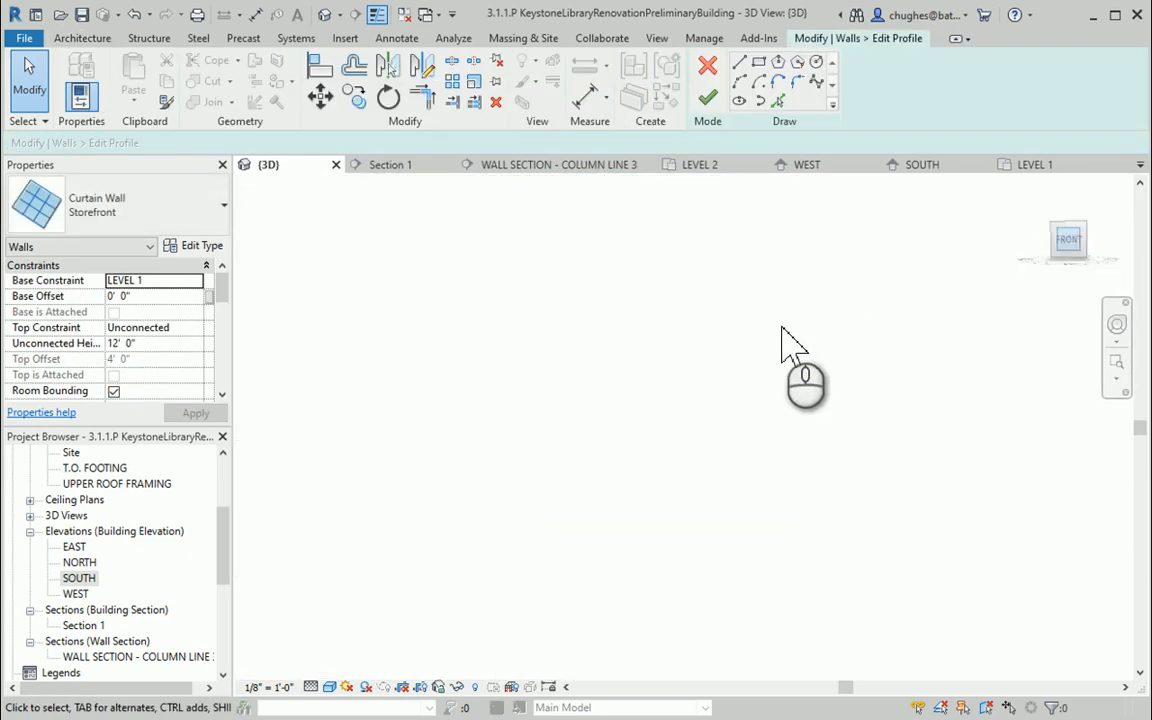
scroll(862, 492, "up", 6)
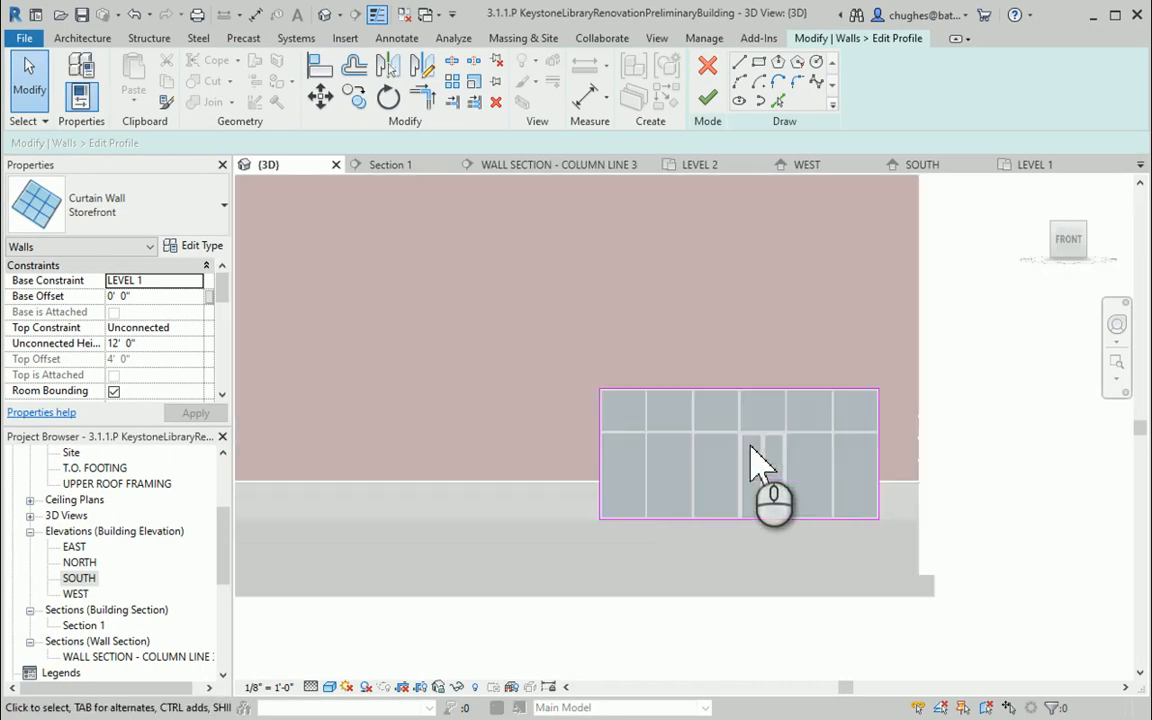
scroll(857, 410, "up", 2)
scroll(787, 411, "down", 3)
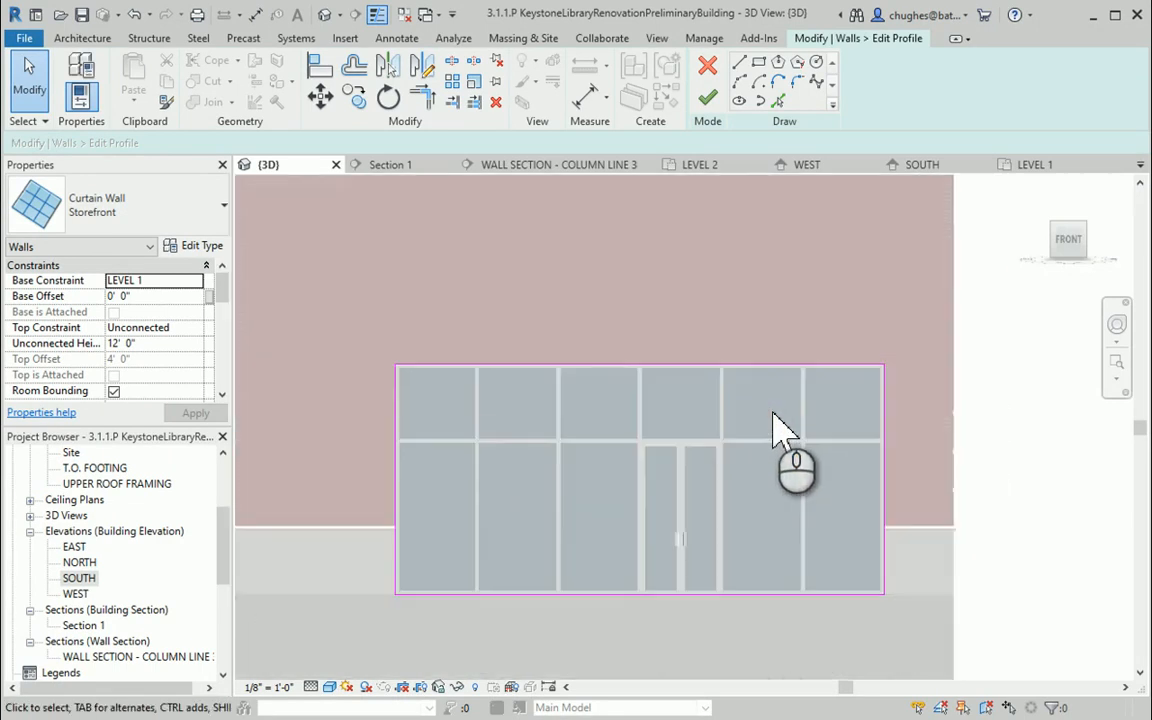
left_click(740, 63)
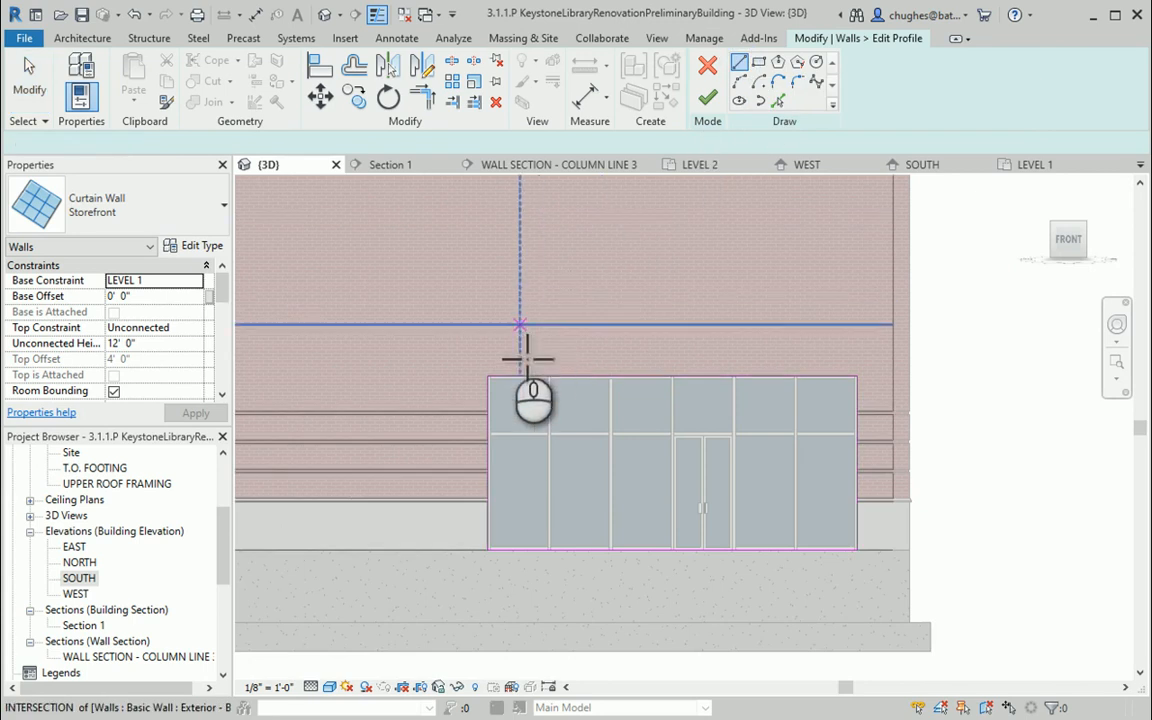
left_click(505, 390)
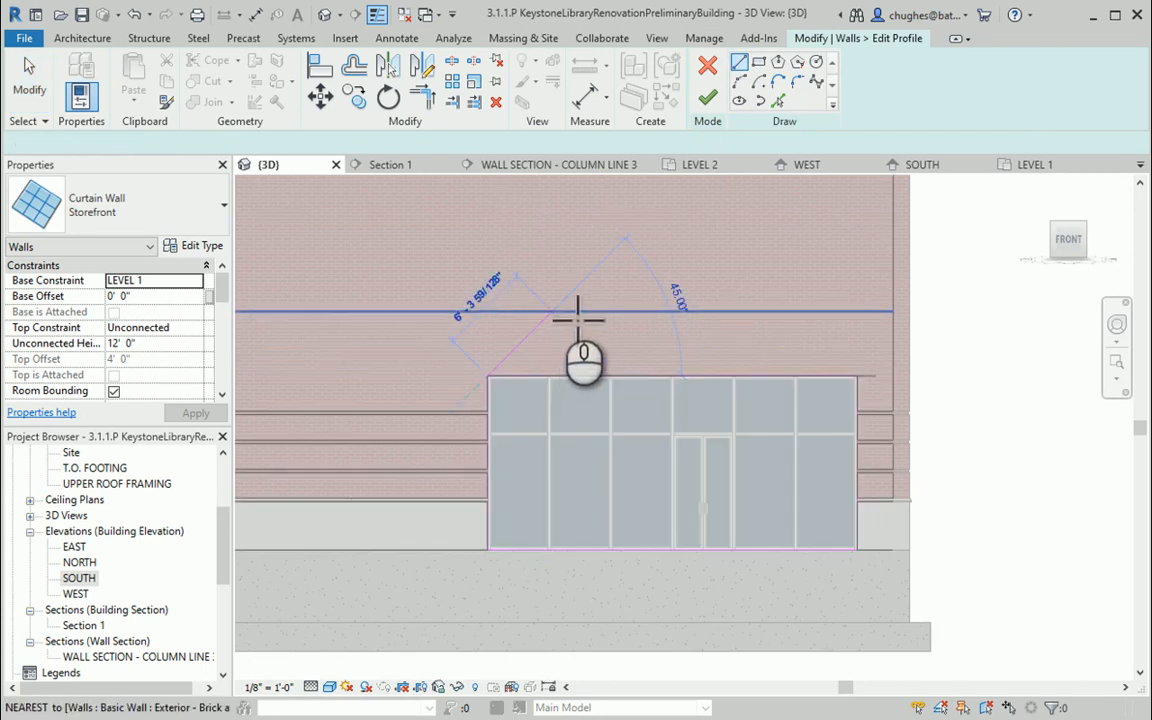
left_click(567, 296)
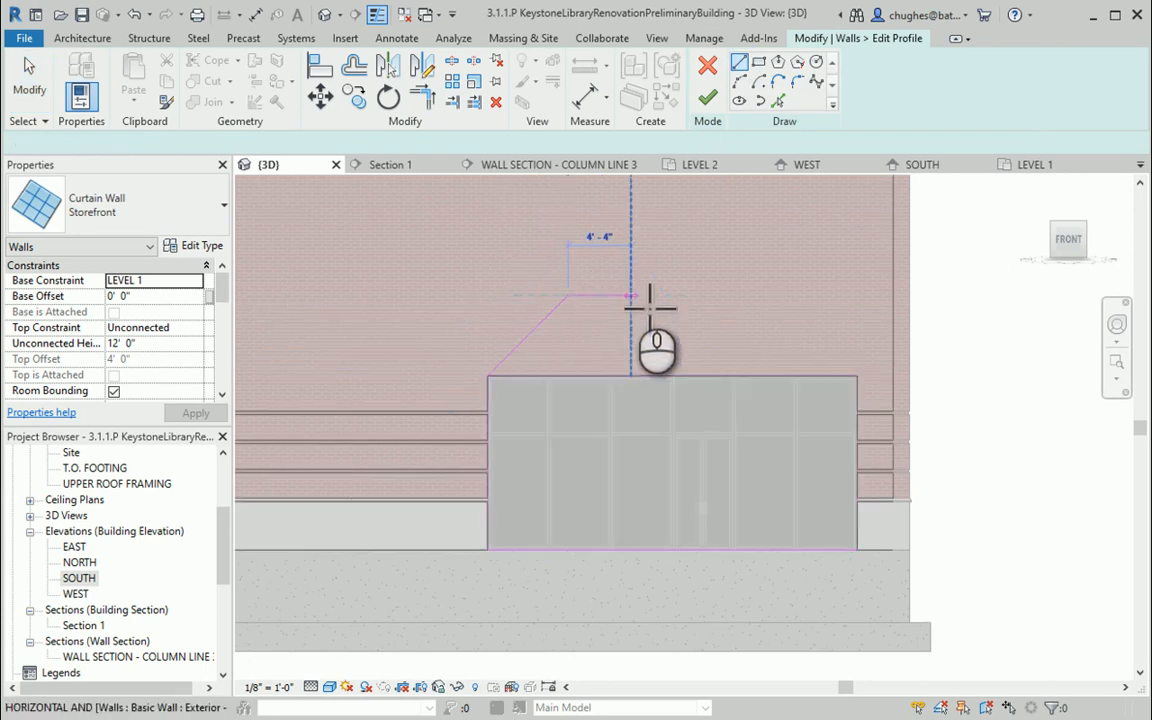
left_click(632, 296)
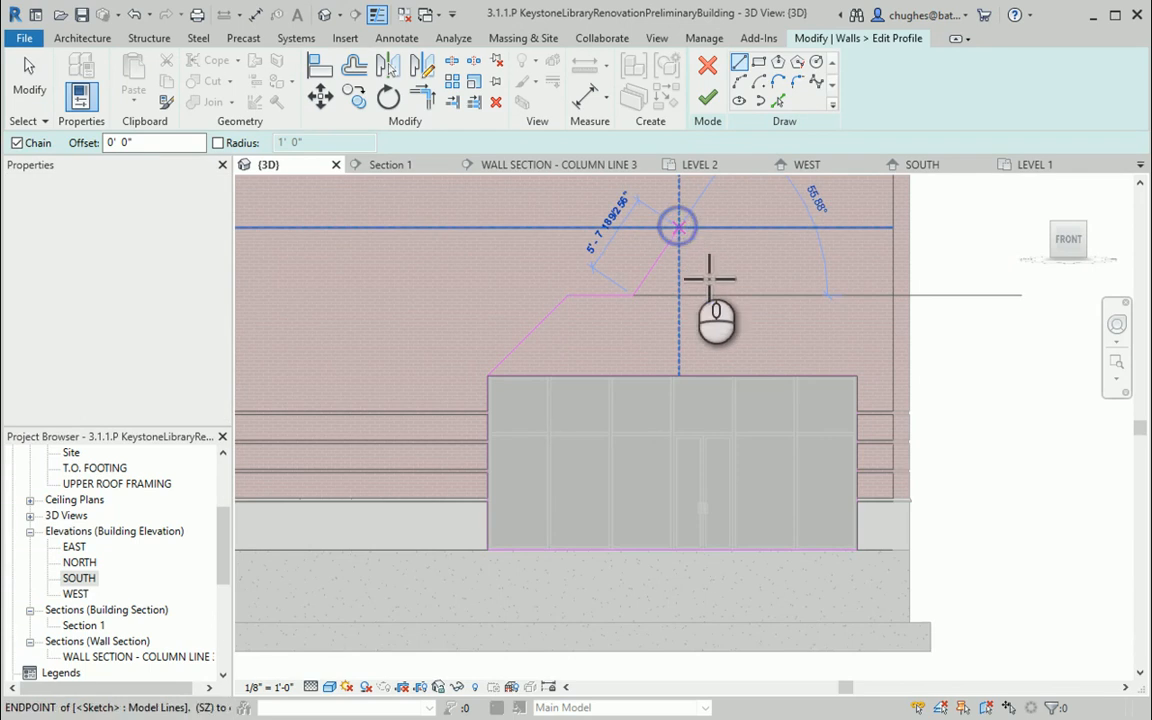
left_click(680, 231)
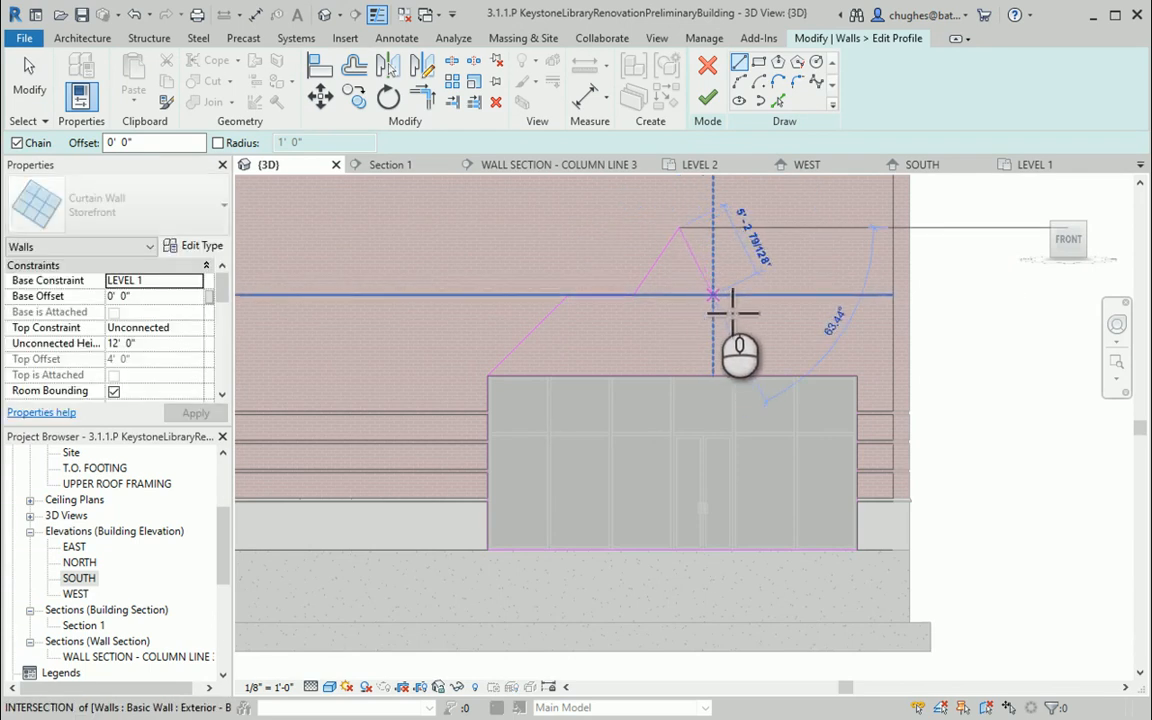
left_click(712, 297)
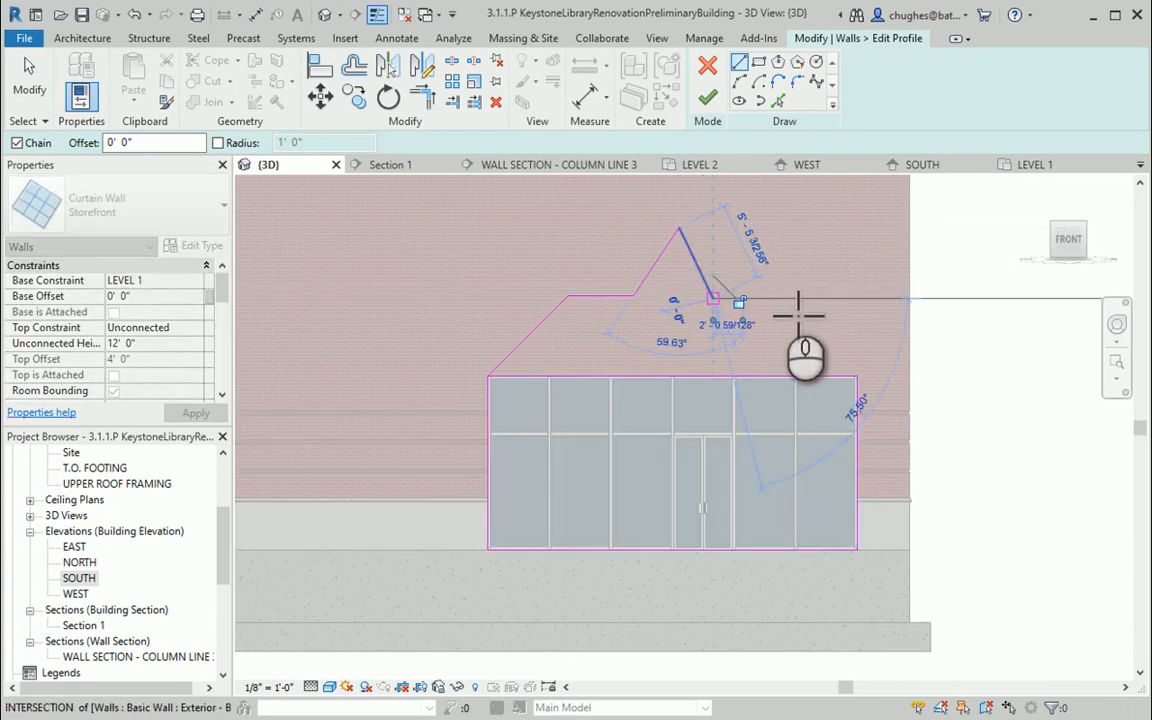
left_click(879, 388)
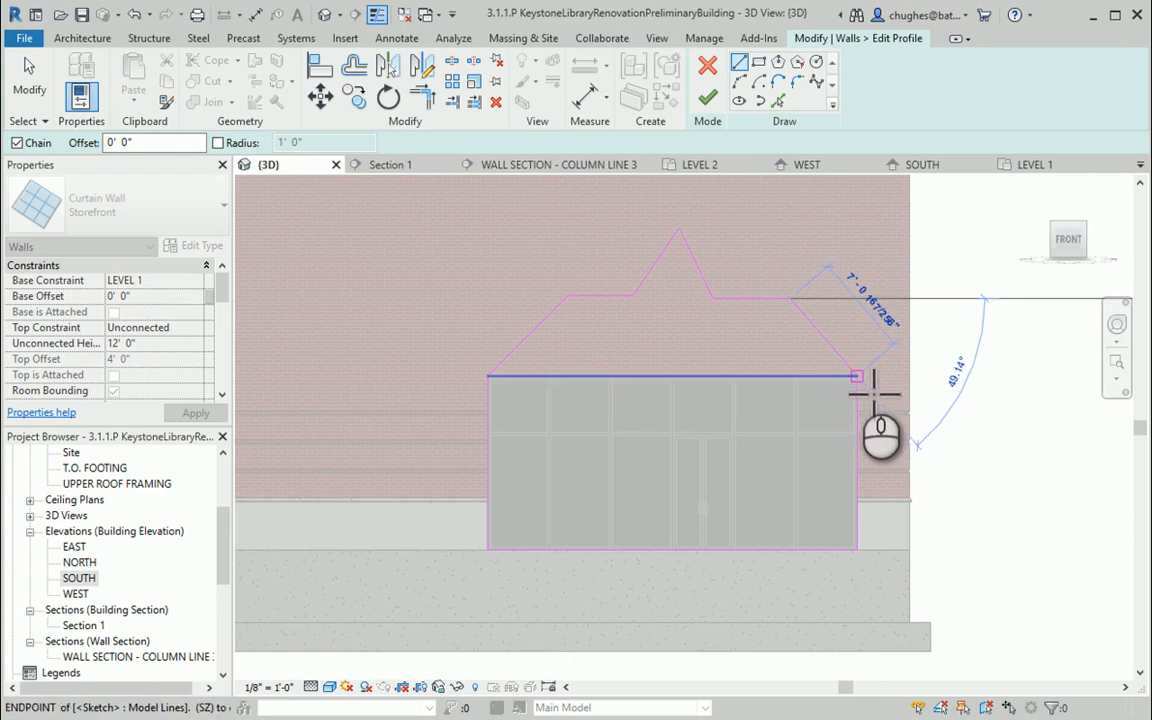
left_click(857, 377)
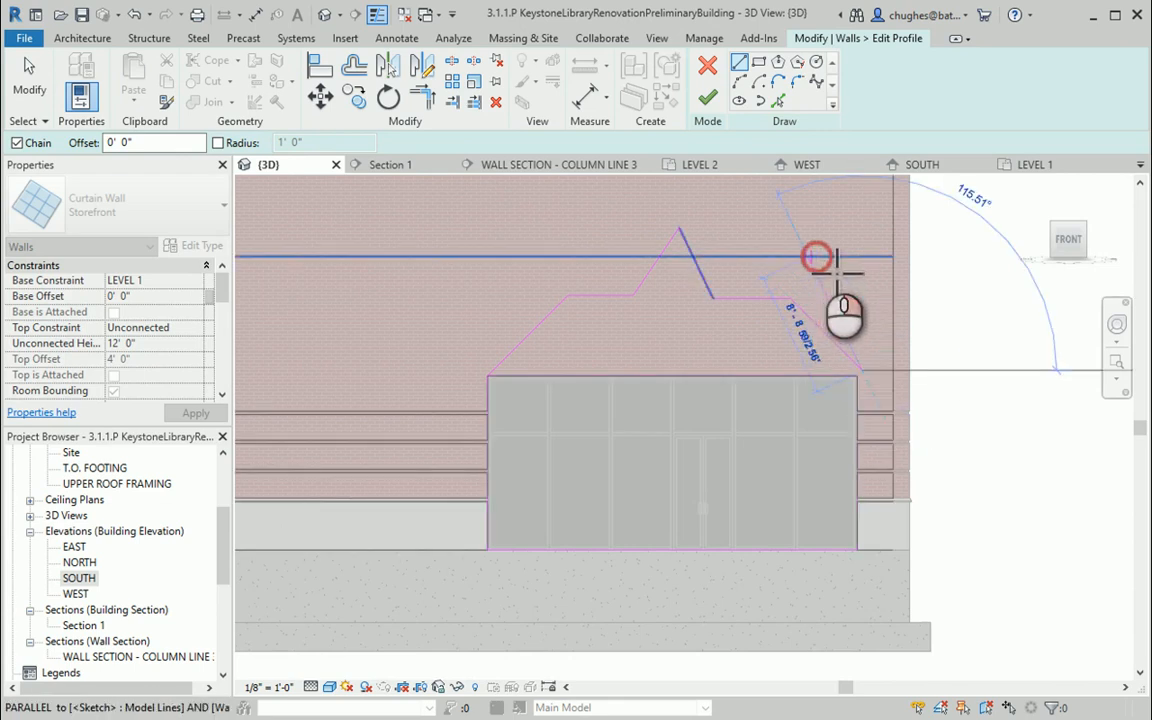
Reconnect the last sketch line's endpoint to the storefront's top-right corner
right_click(836, 262)
left_click(840, 268)
right_click(838, 260)
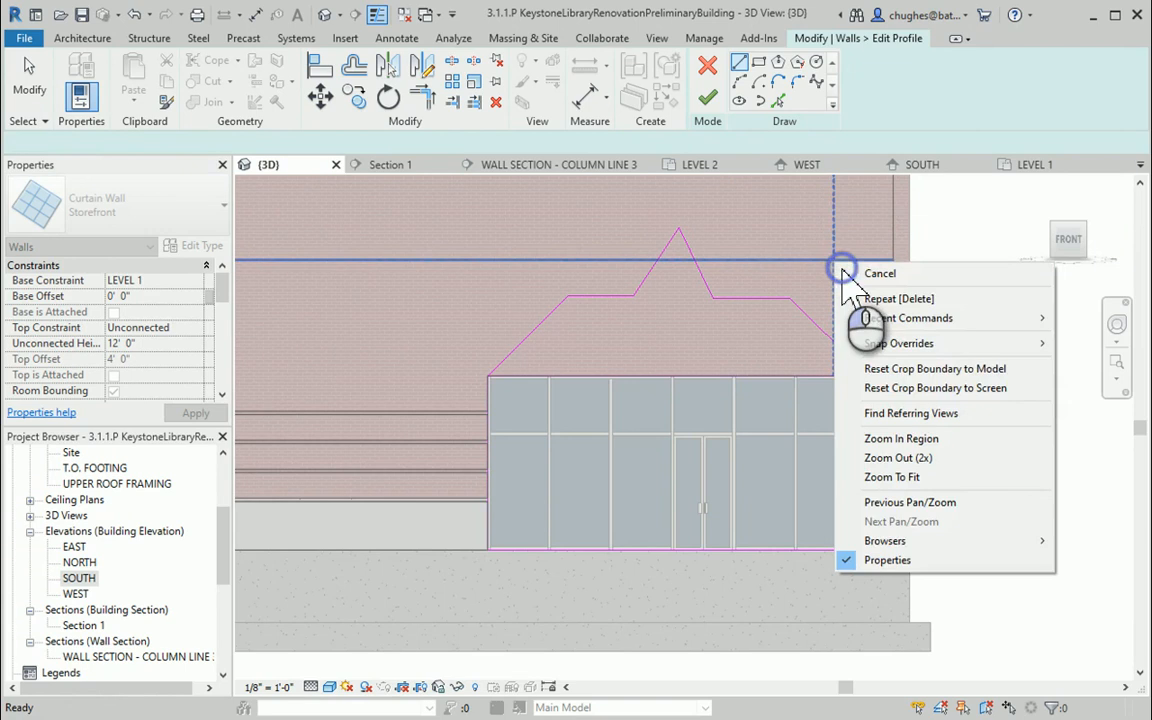
left_click(872, 268)
left_click(857, 369)
left_click_drag(864, 370, 857, 377)
left_click(712, 313)
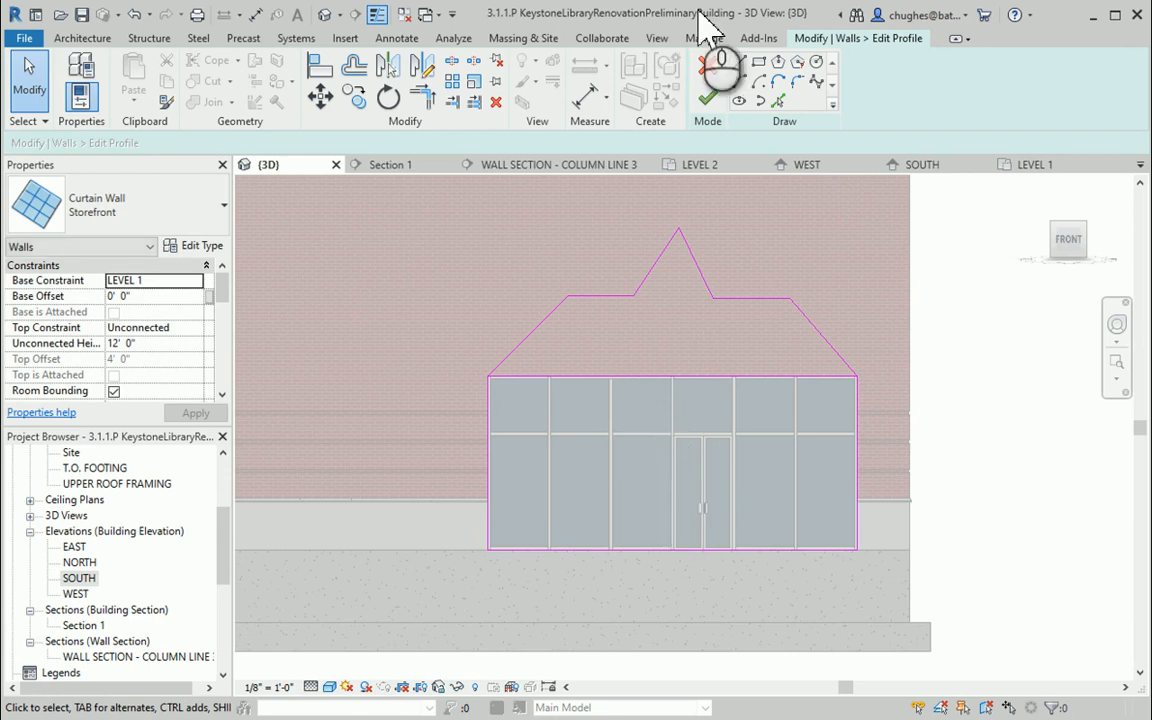
Try to finish the sketch, then delete the original straight top edge of the profile
left_click(707, 99)
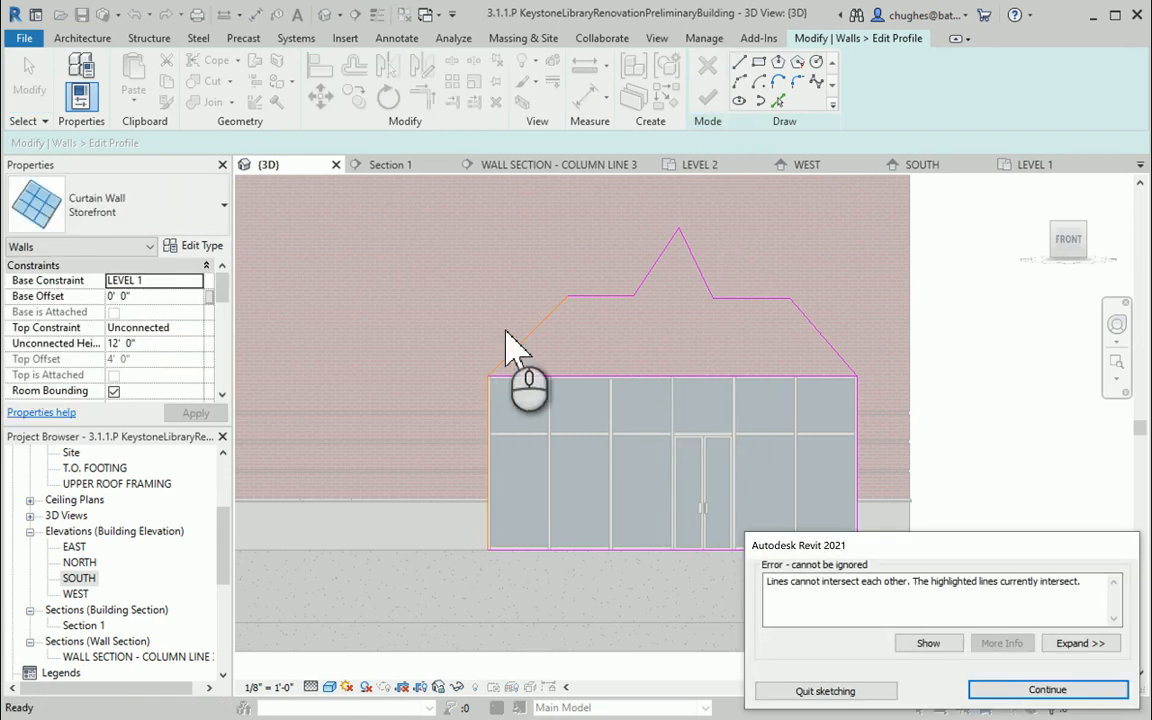
left_click(995, 686)
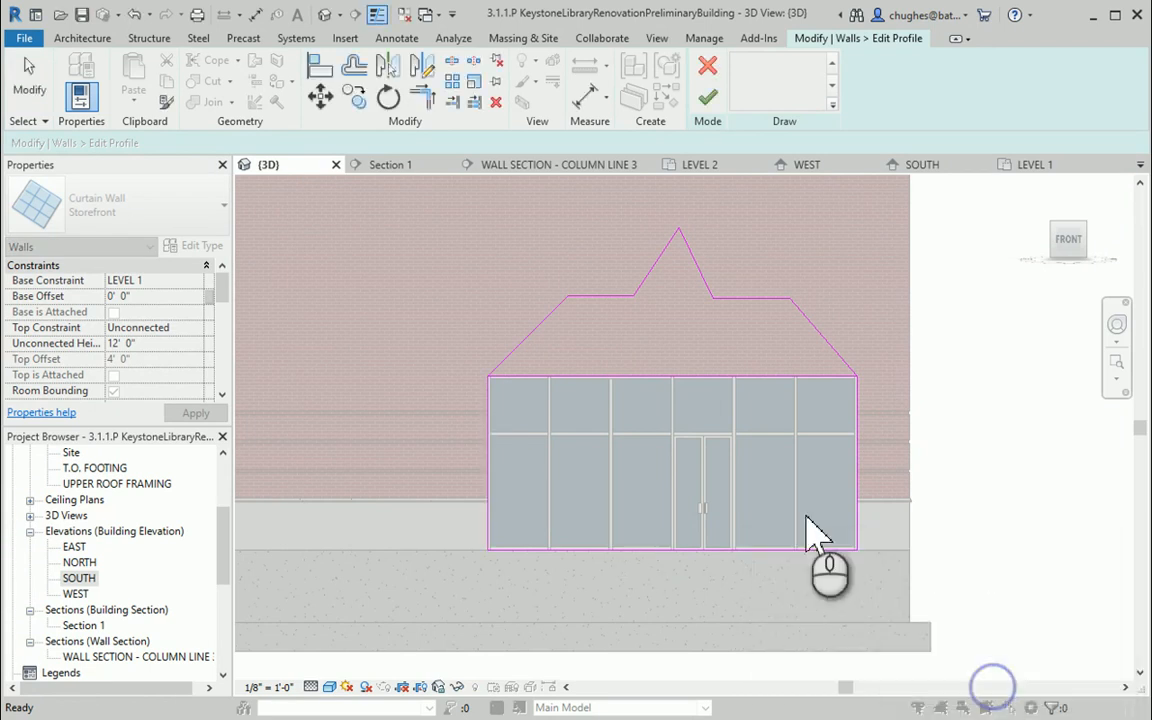
left_click(682, 377)
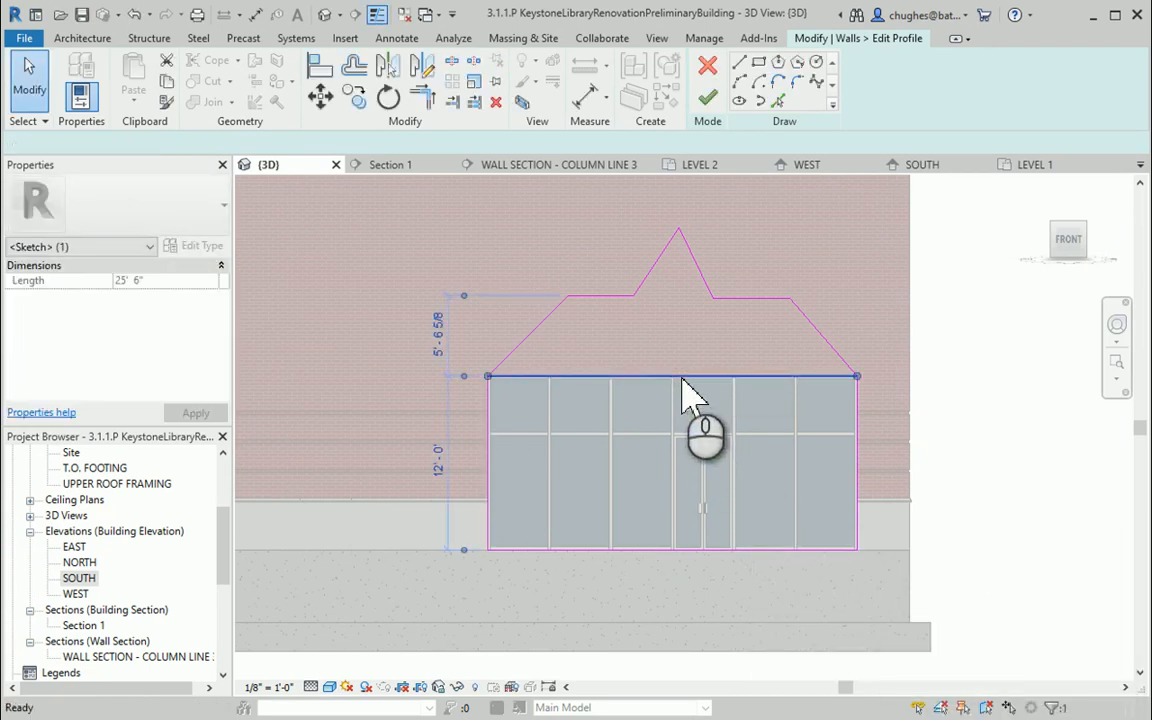
key("Delete")
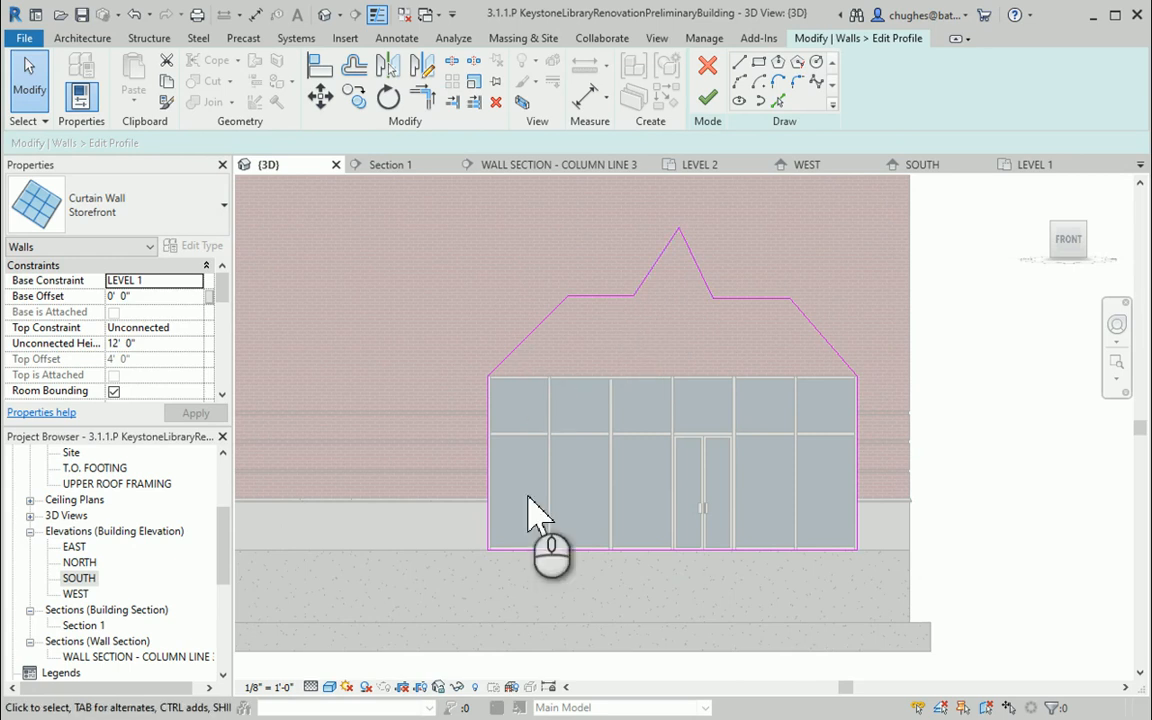
Finish the profile edit, deleting the mullions that can no longer be placed
left_click(709, 98)
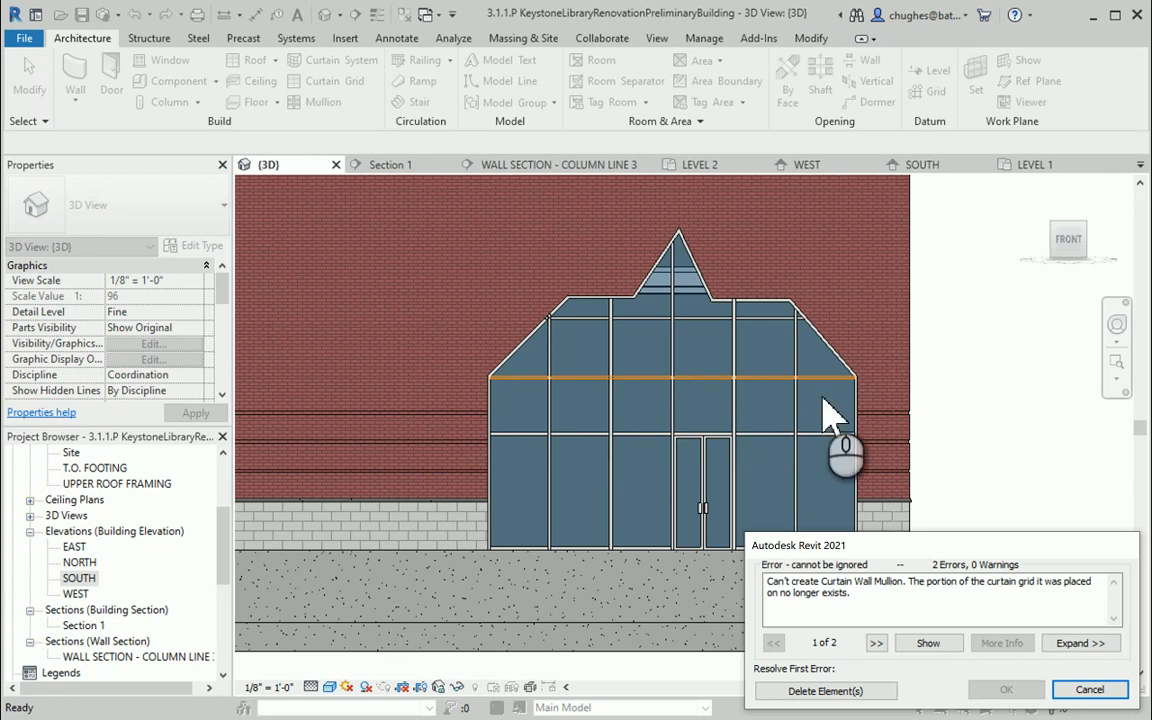
left_click(810, 691)
left_click(548, 347)
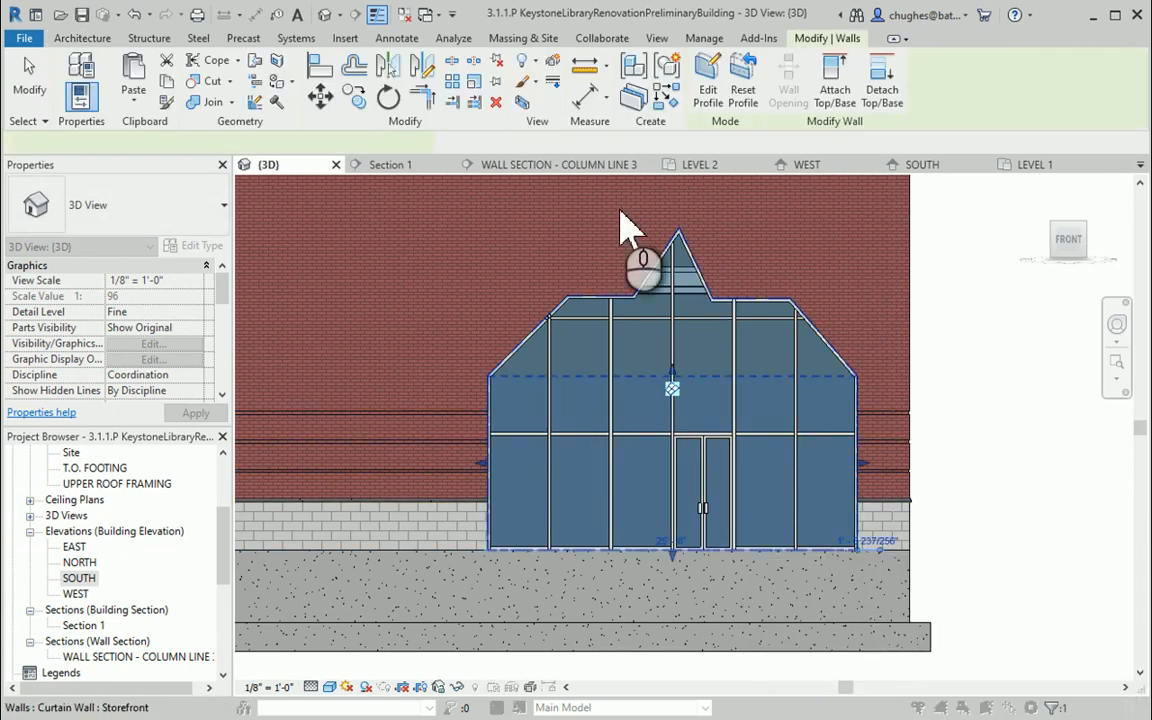
Orbit and pan the 3D view to examine the reshaped storefront from several angles
left_click(1070, 240)
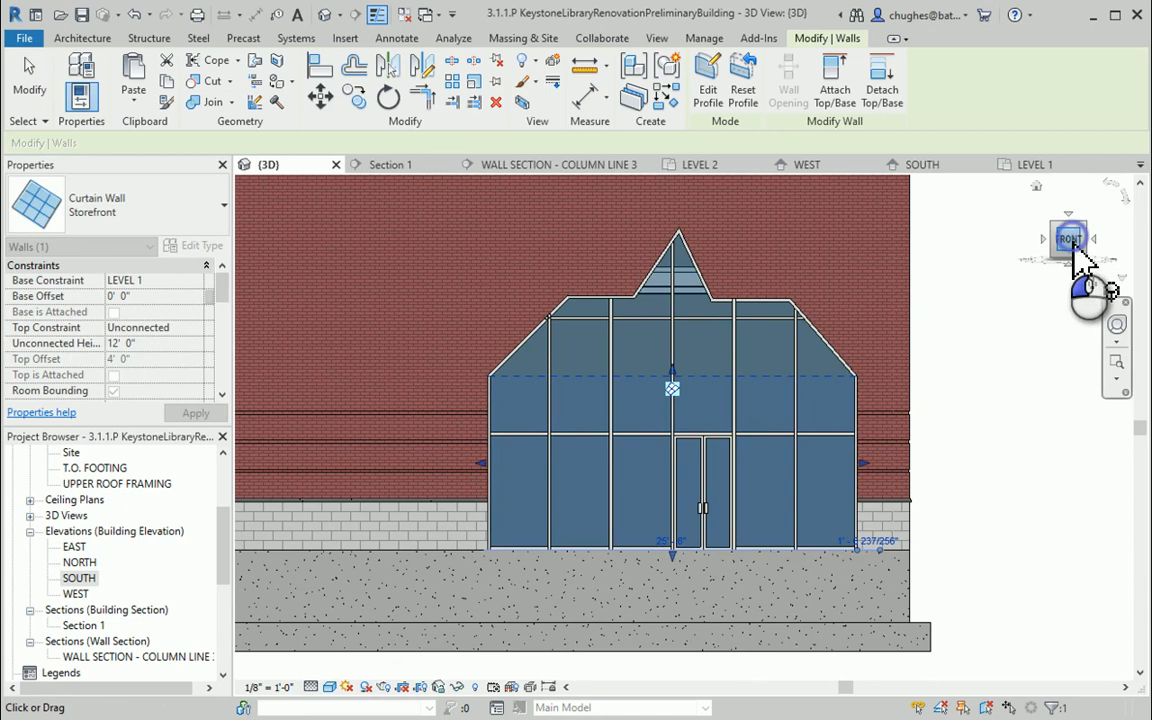
left_click_drag(1073, 243, 1043, 246)
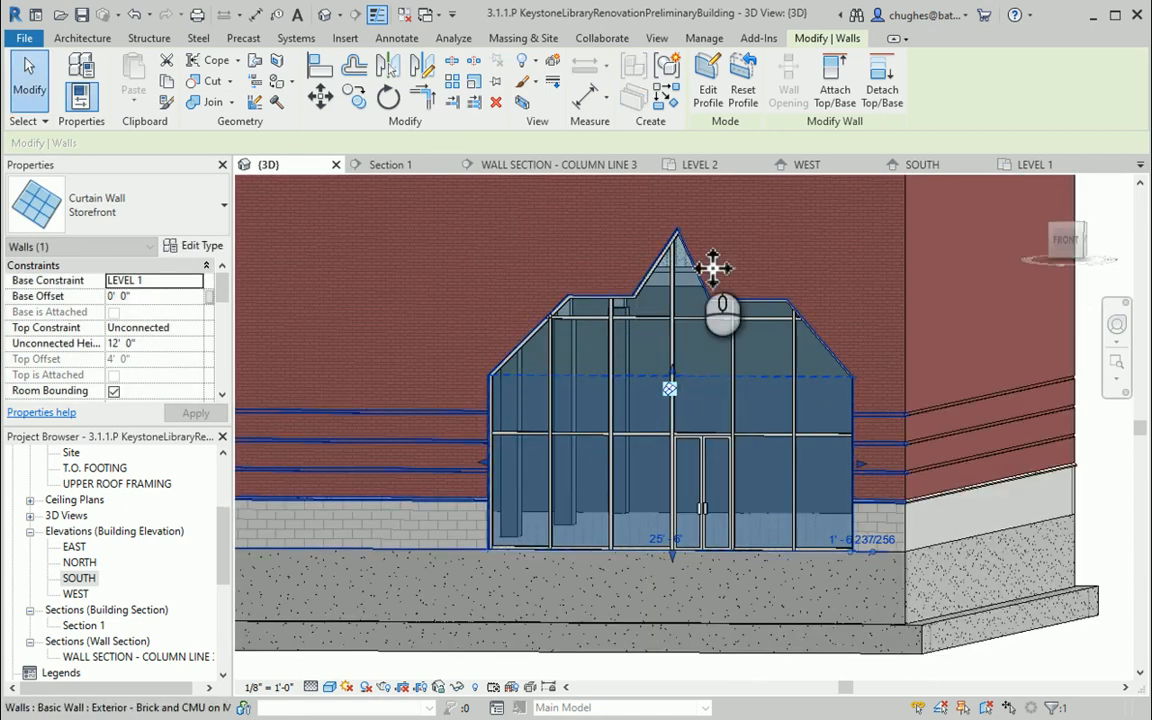
scroll(562, 252, "down", 1)
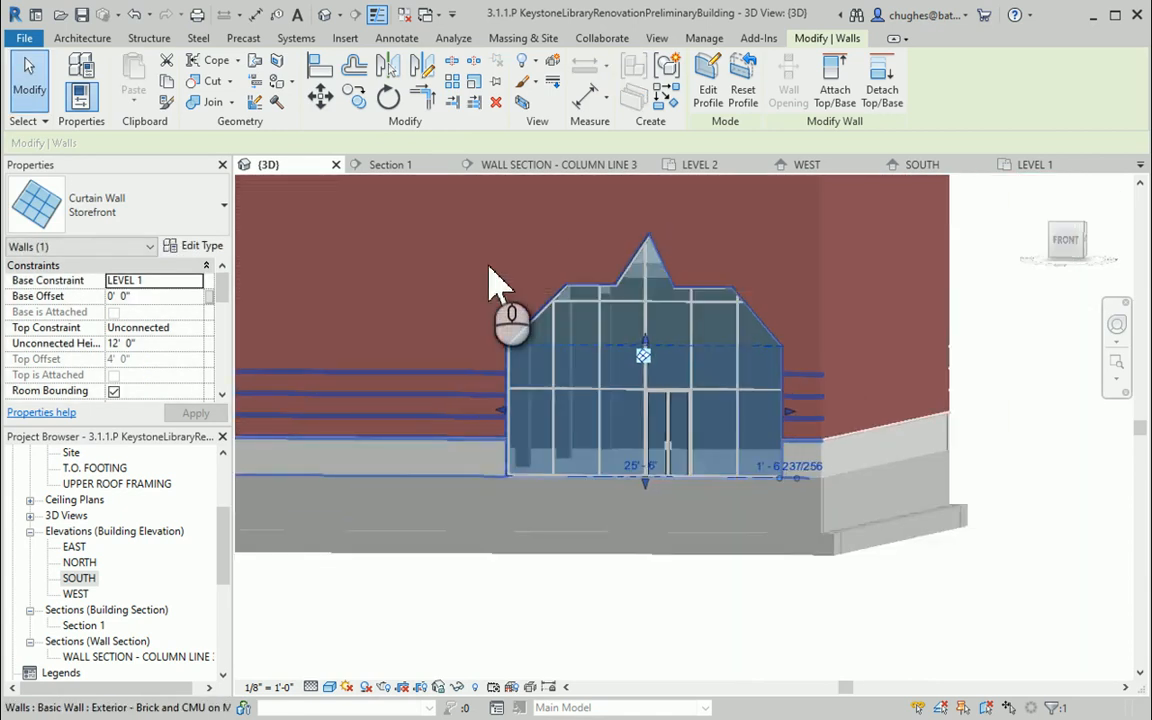
middle_click_drag(489, 264, 556, 291)
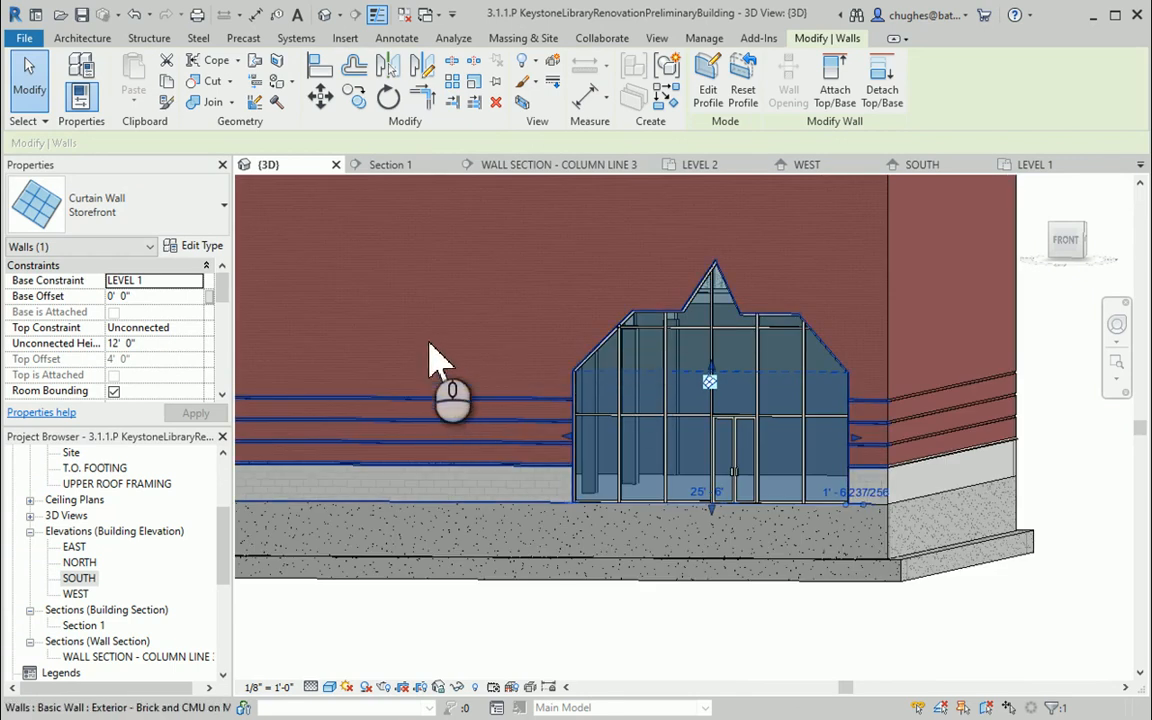
middle_click_drag(467, 344, 701, 357)
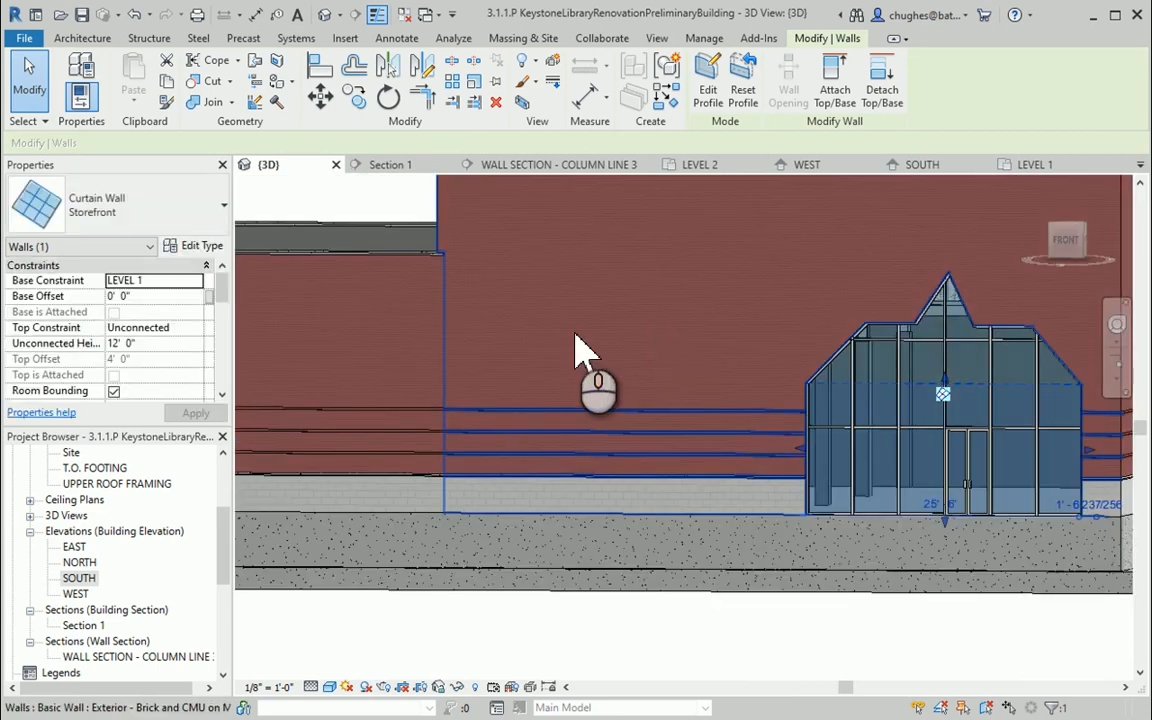
scroll(577, 334, "down", 2)
left_click(1066, 240)
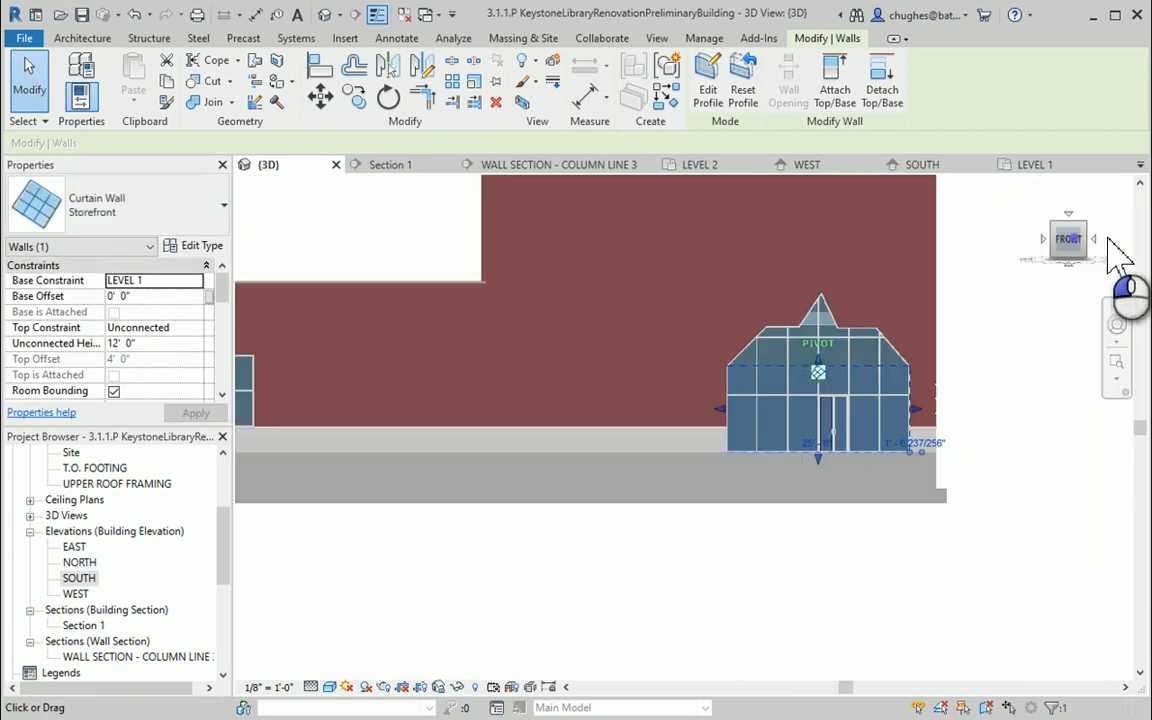
left_click_drag(1130, 240, 108, 319)
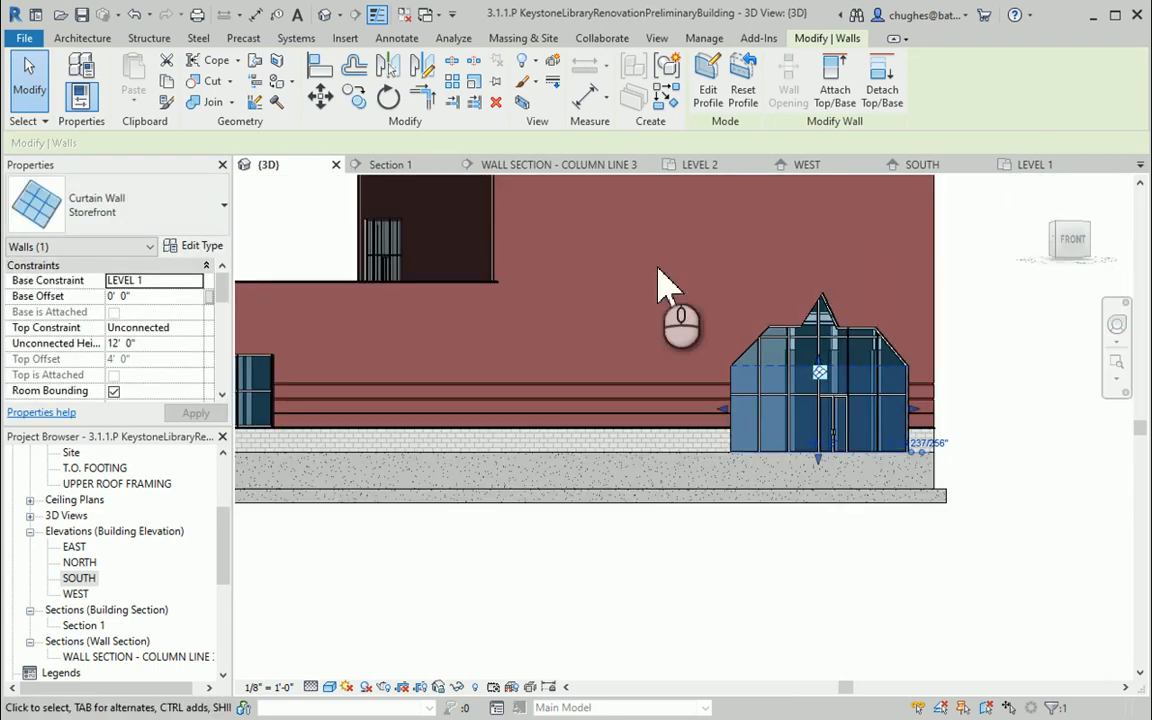
middle_click_drag(660, 272, 877, 561)
left_click_drag(1076, 243, 1127, 257)
middle_click_drag(360, 432, 604, 423)
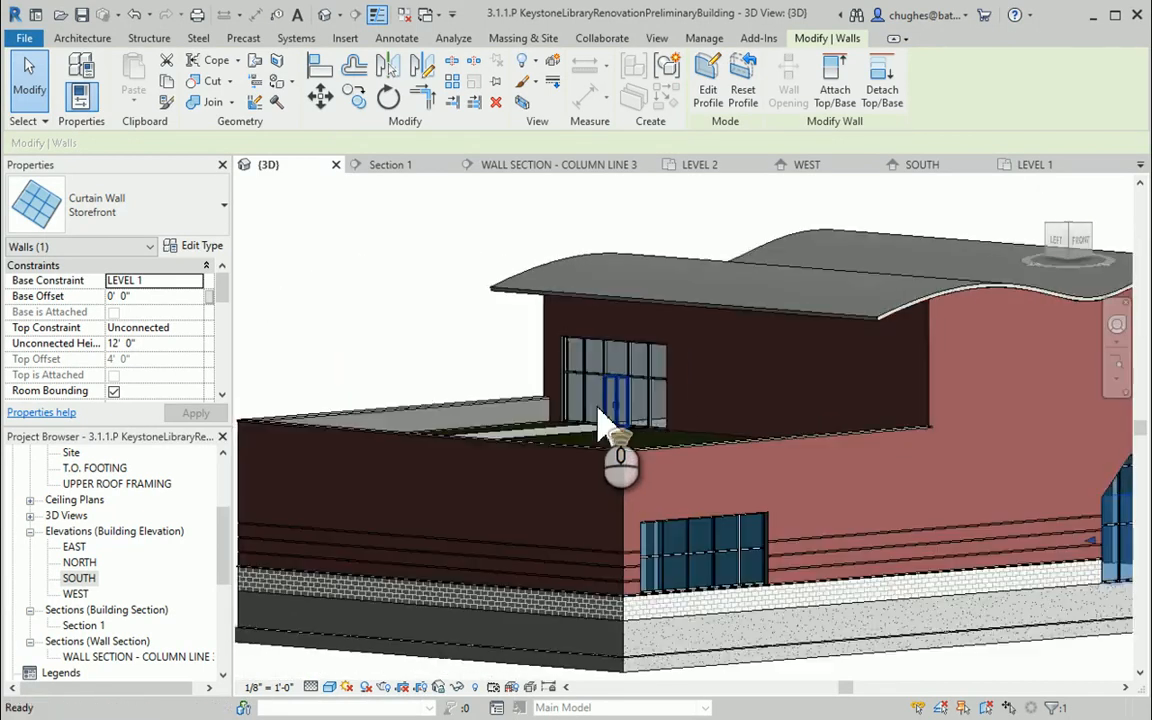
Zoom in and examine the upper-level walls and roof around the terrace
scroll(604, 423, "up", 2)
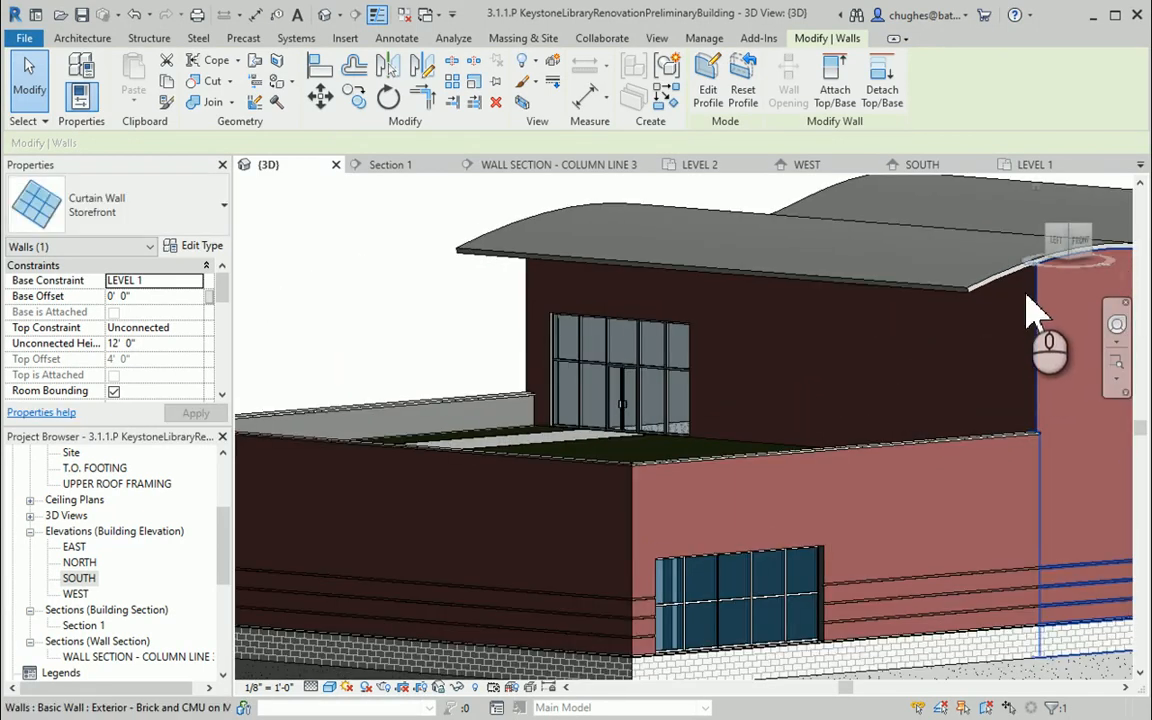
left_click(535, 283)
left_click(553, 301)
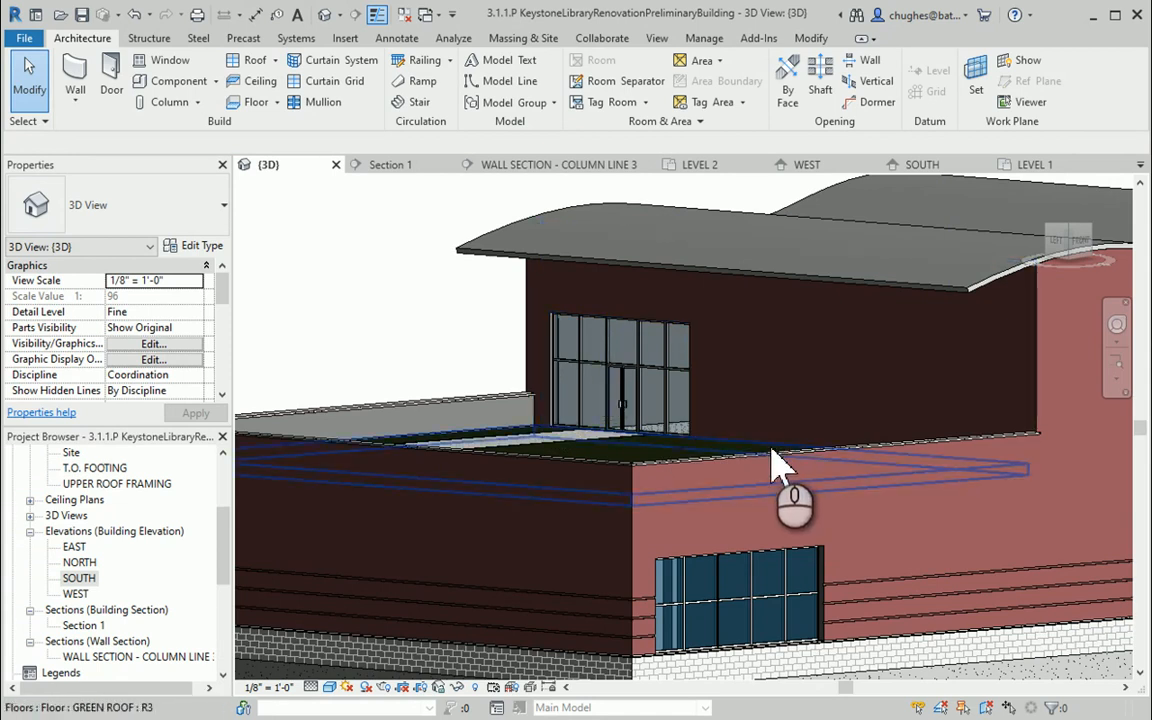
left_click(1031, 278)
left_click(992, 332)
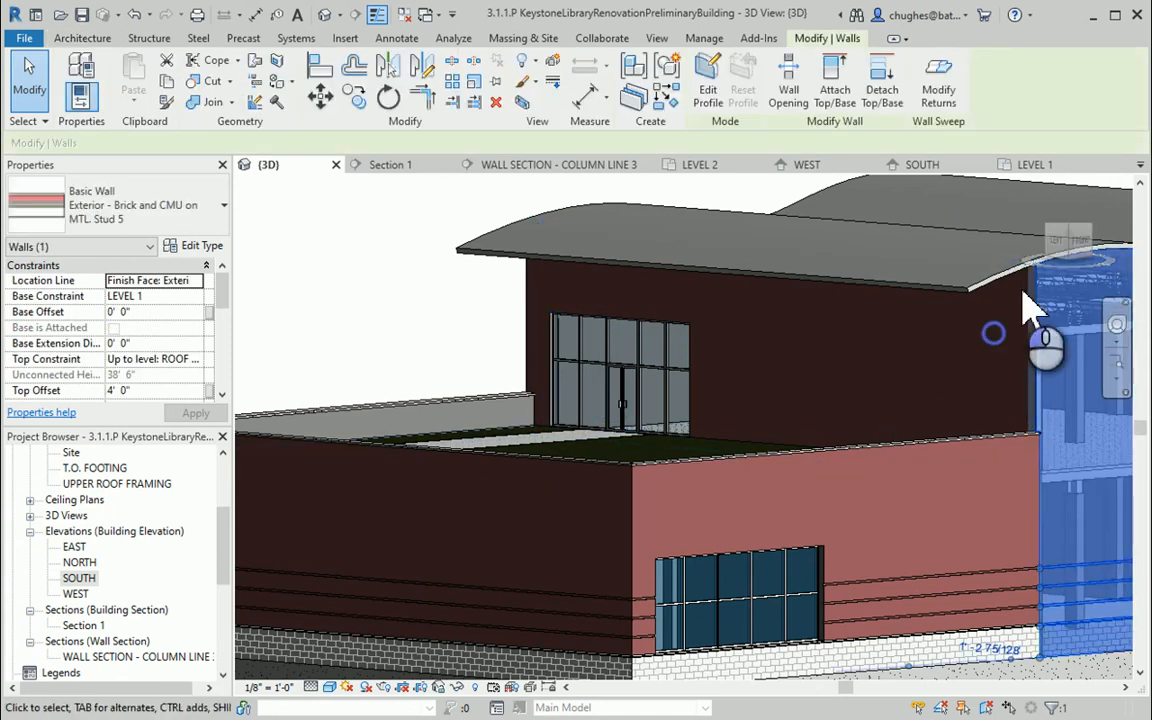
left_click_drag(1065, 230, 874, 476)
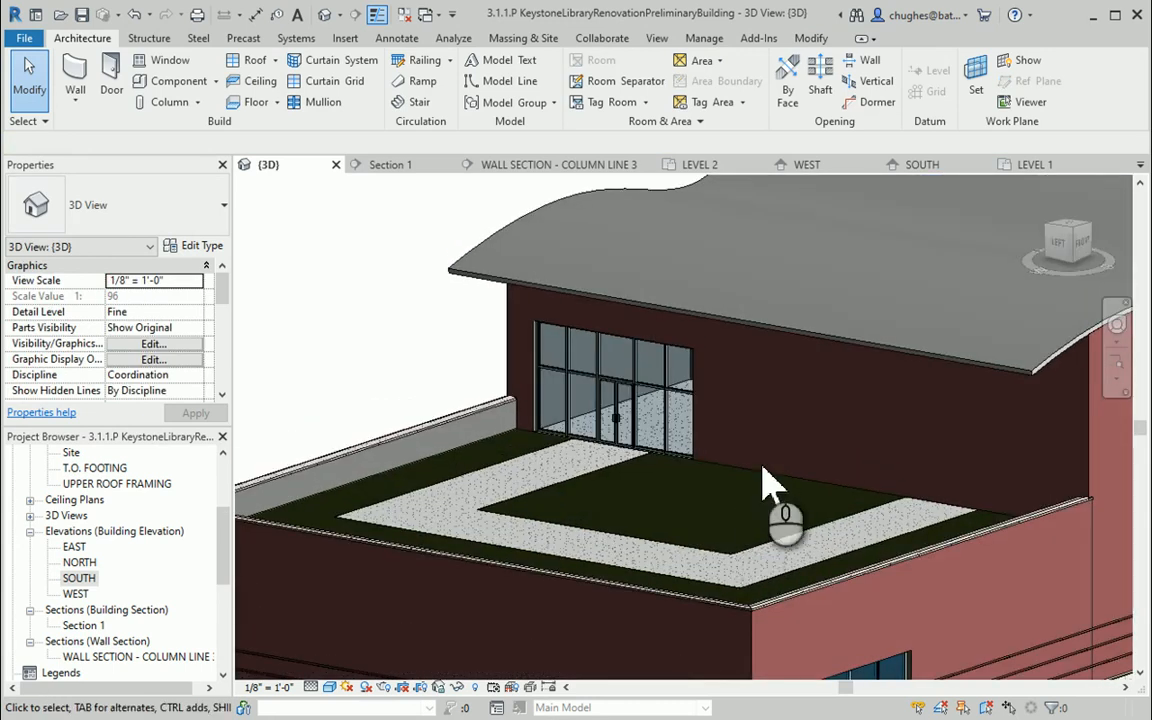
left_click(527, 350)
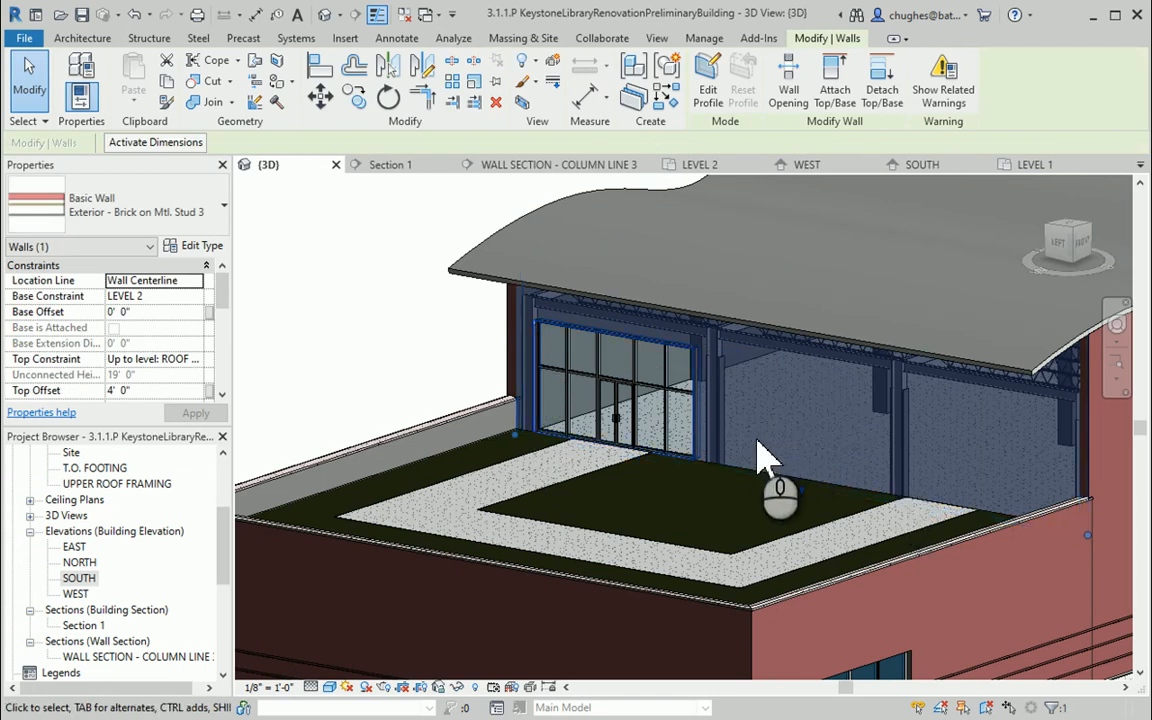
left_click(707, 82)
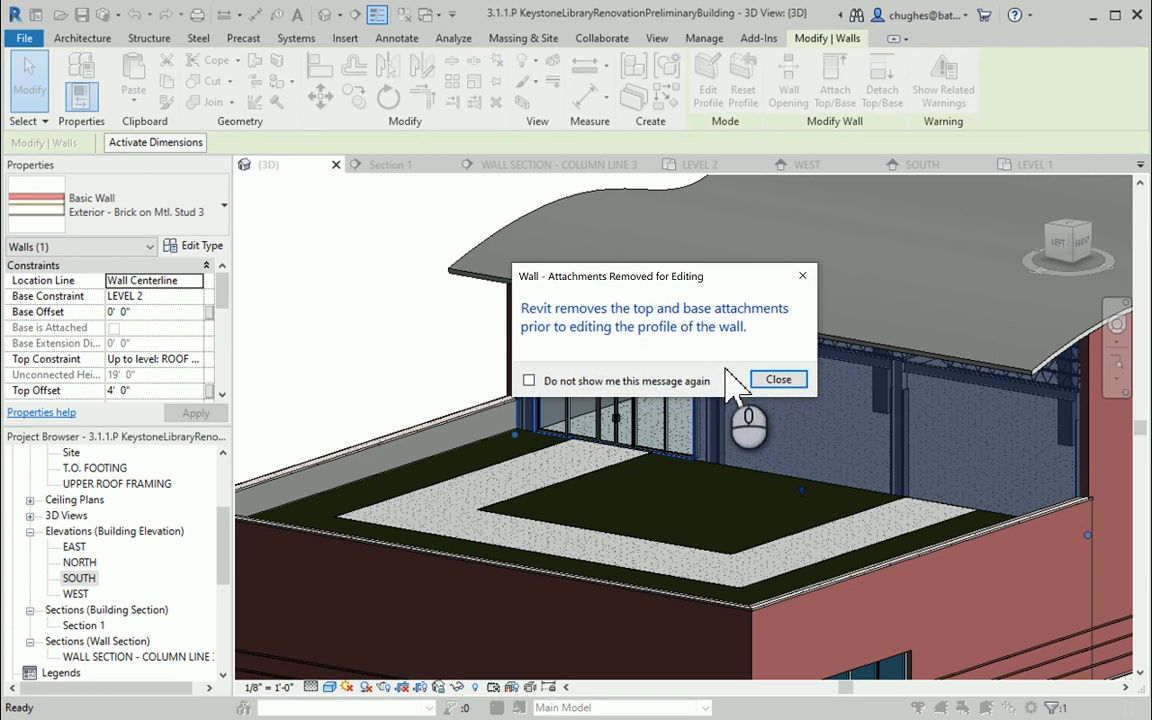
left_click(762, 382)
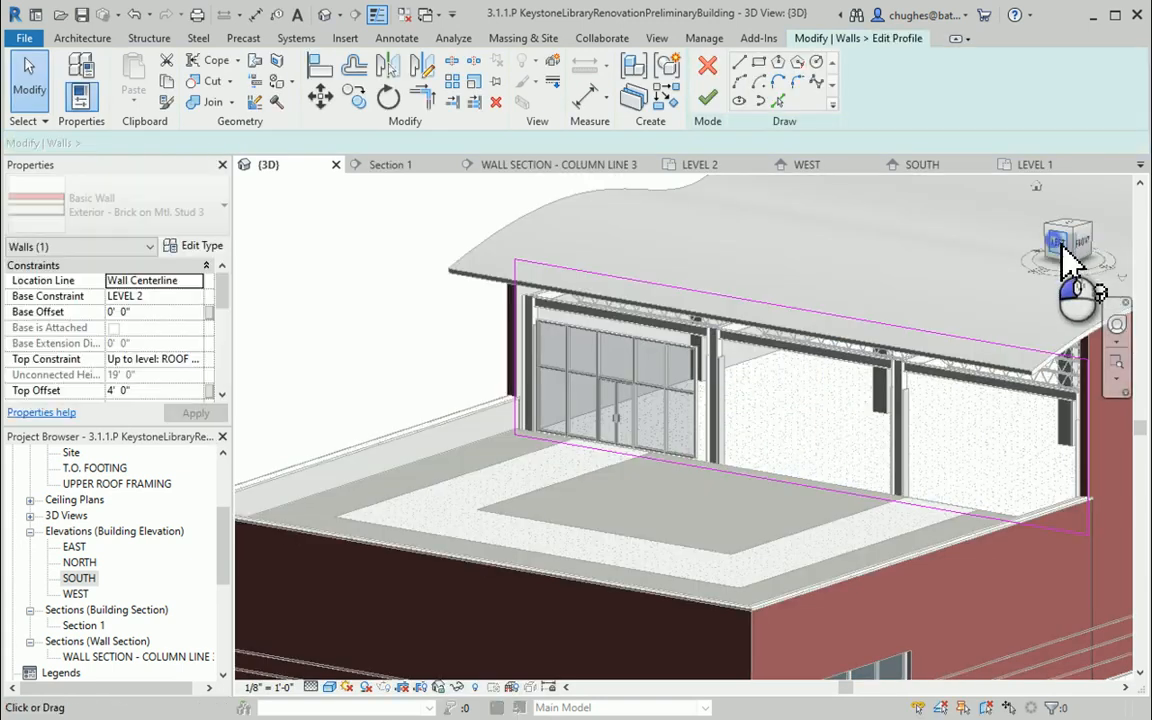
left_click(1063, 249)
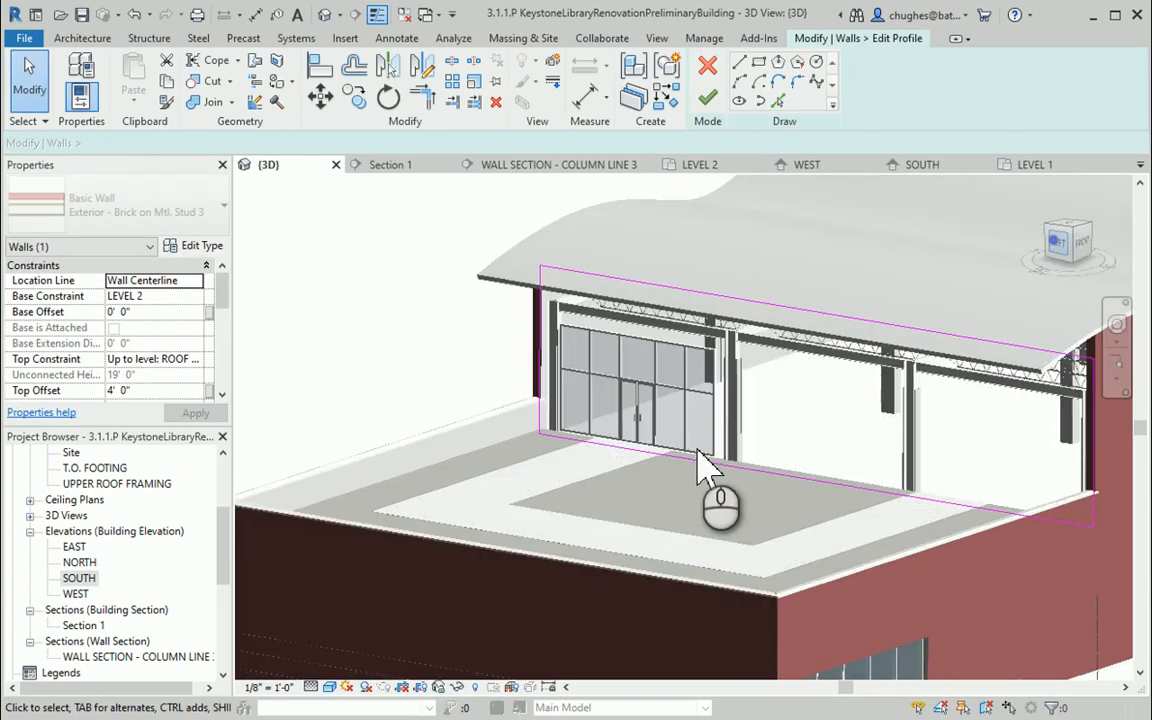
scroll(680, 410, "up", 4)
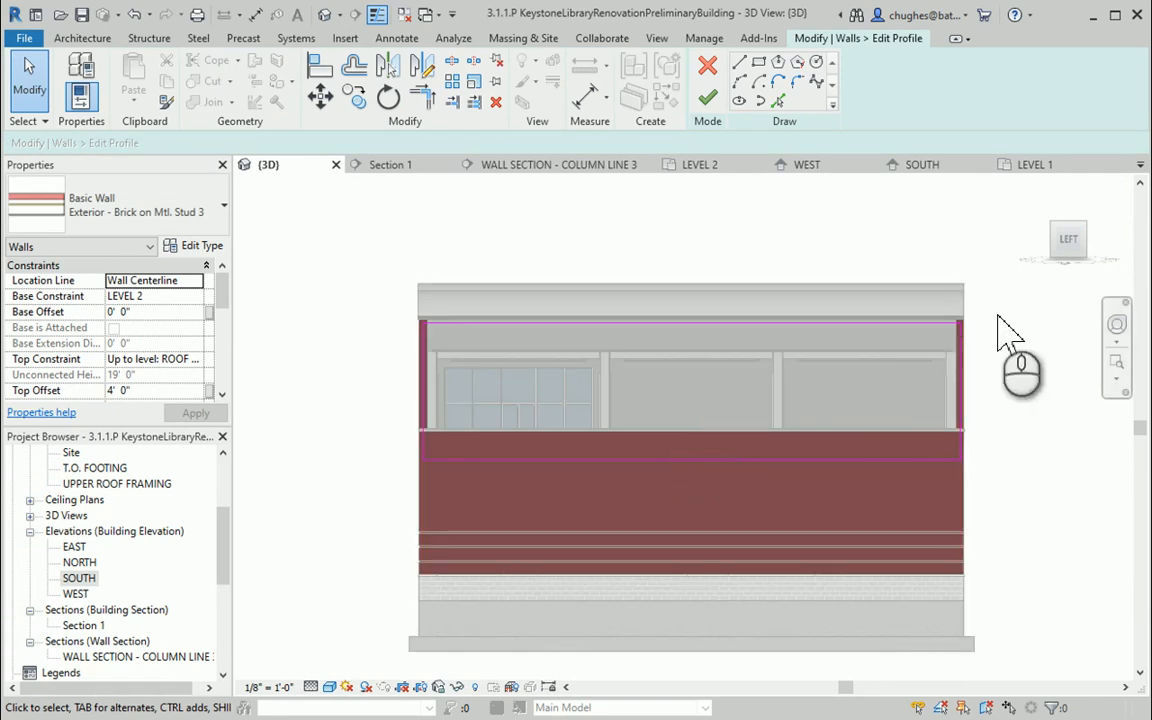
left_click_drag(1080, 257, 1070, 272)
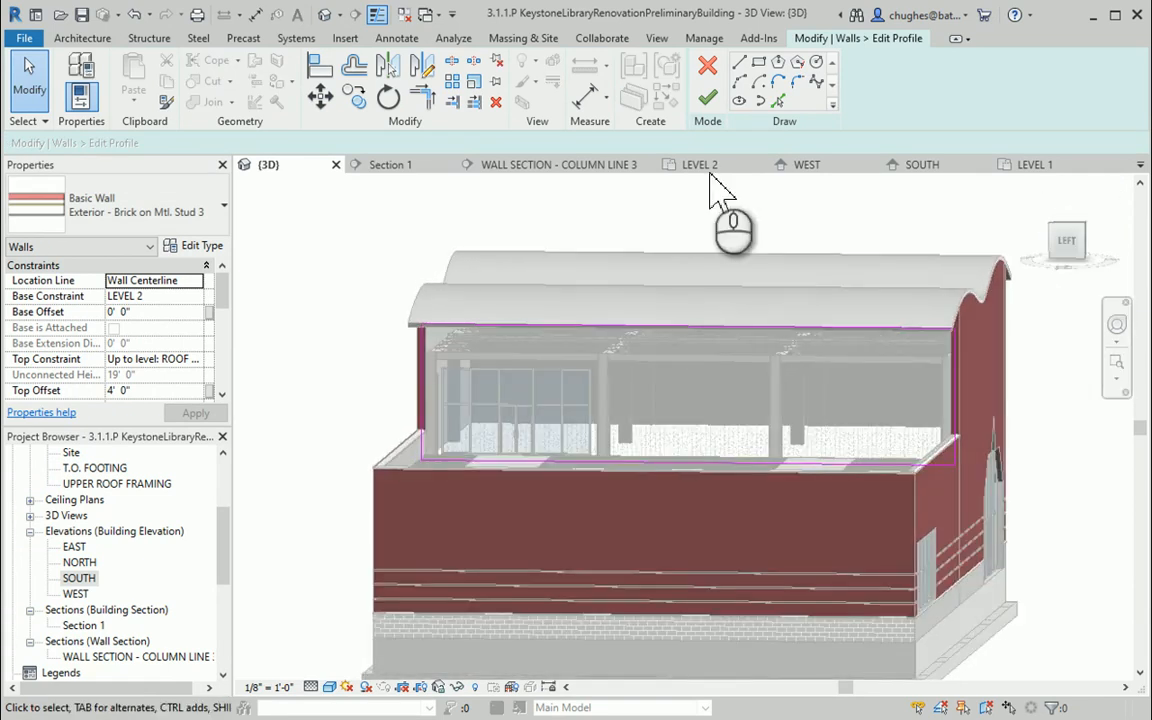
left_click(706, 64)
Select the lower-level brick and CMU exterior wall and hide it in the view
left_click(697, 490)
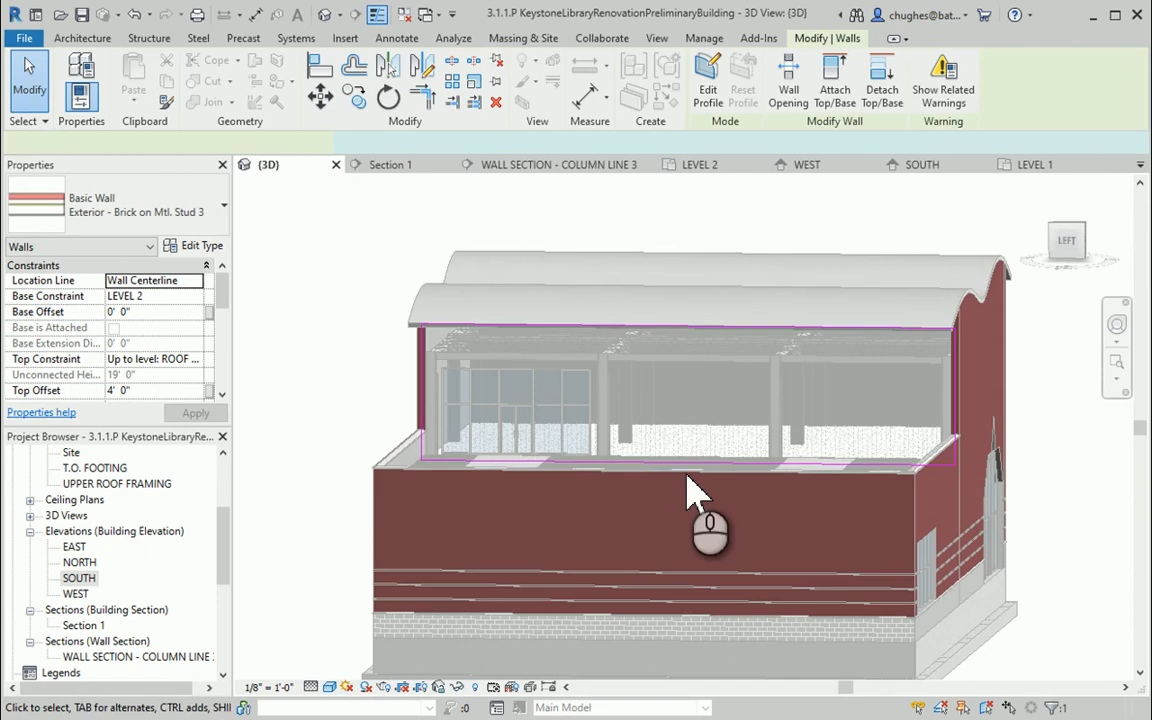
scroll(705, 484, "up", 3)
left_click(707, 470)
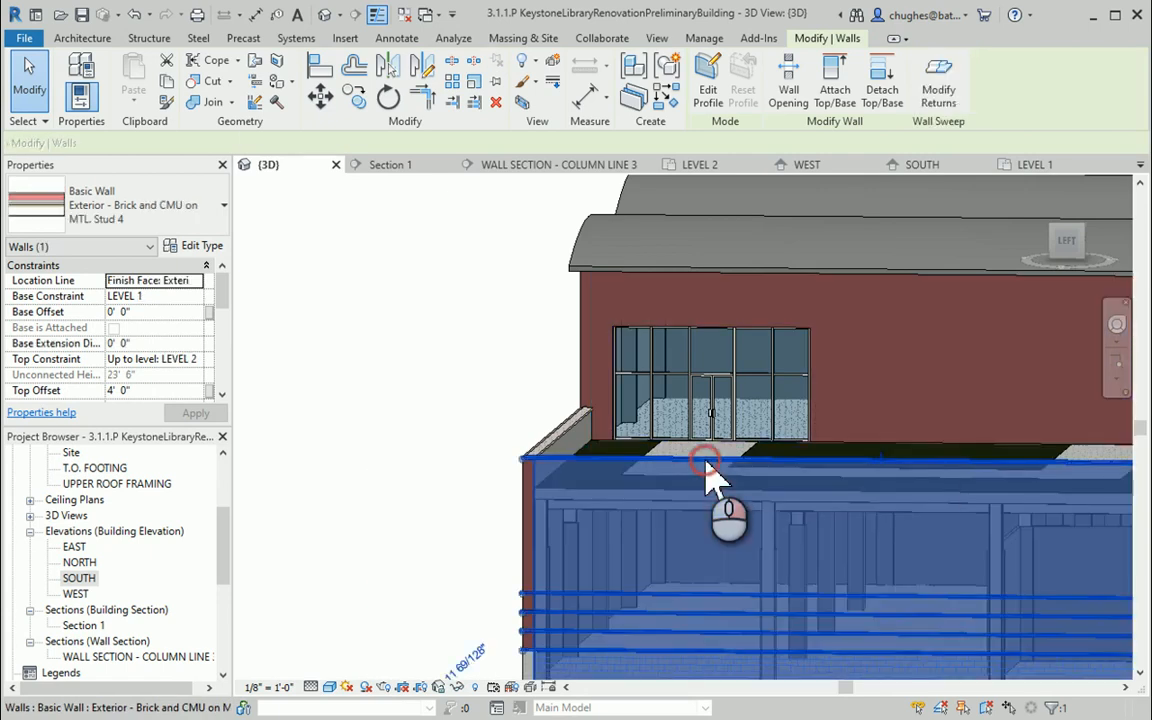
right_click(708, 468)
mouse_move(905, 368)
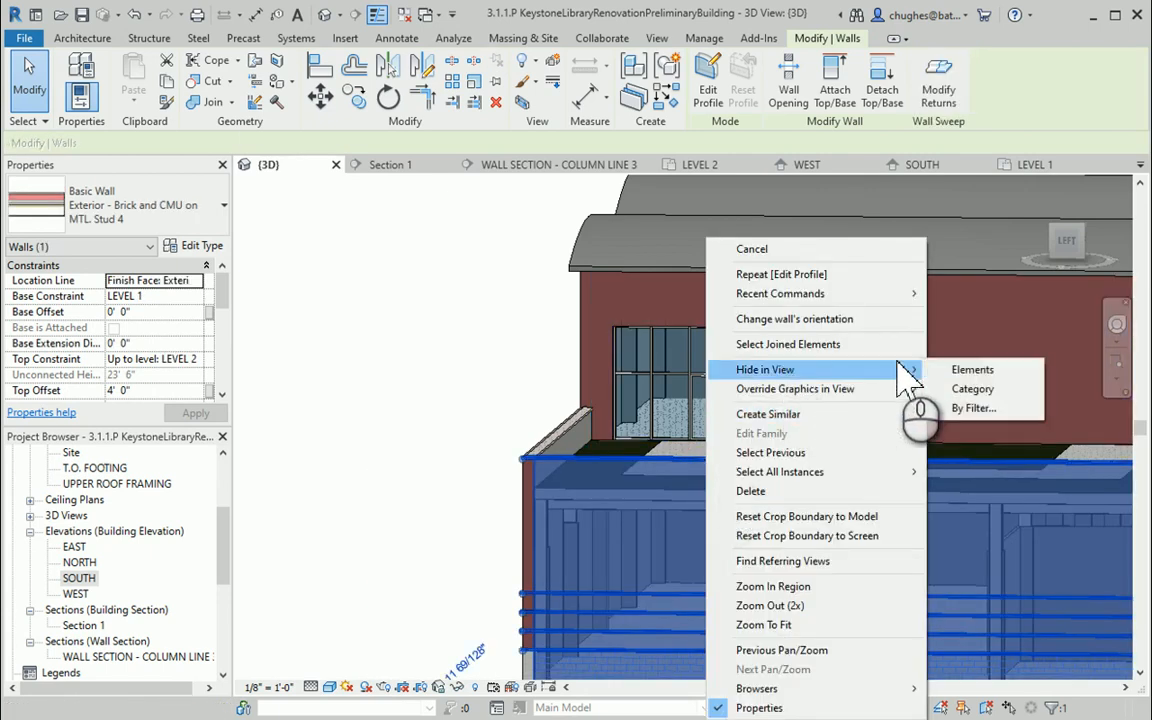
left_click(940, 368)
Select the upper storefront brick wall and open its profile for editing, dismissing the attachments message
left_click(437, 349)
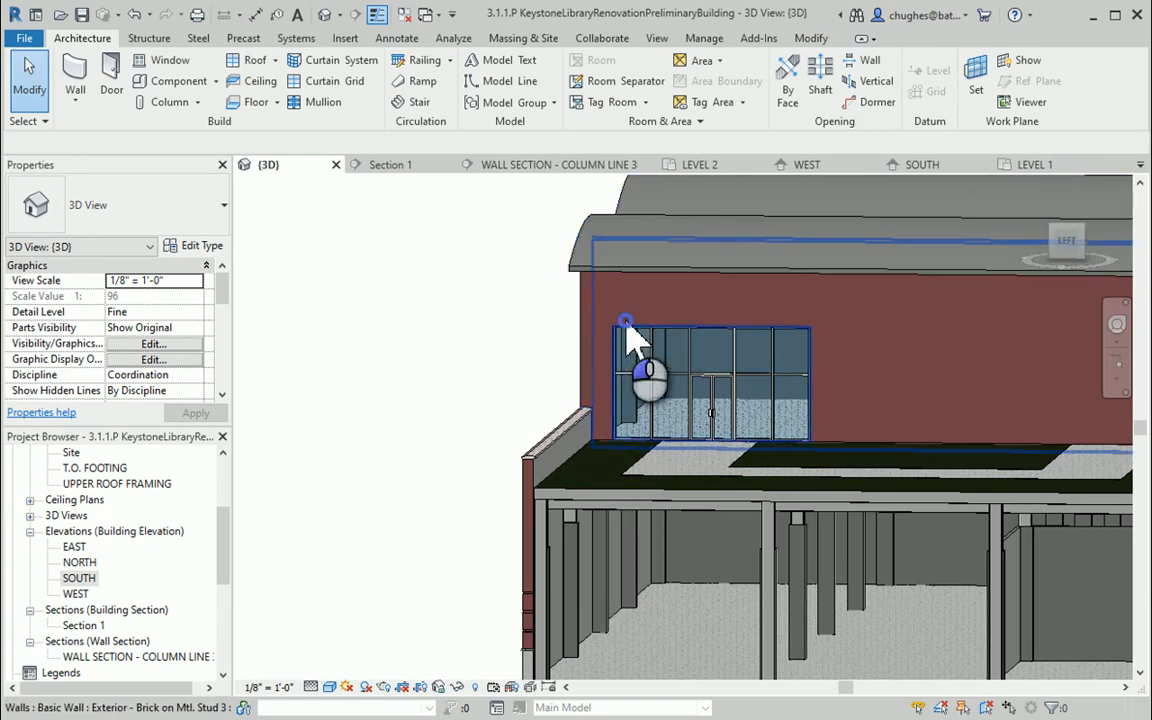
left_click(468, 420)
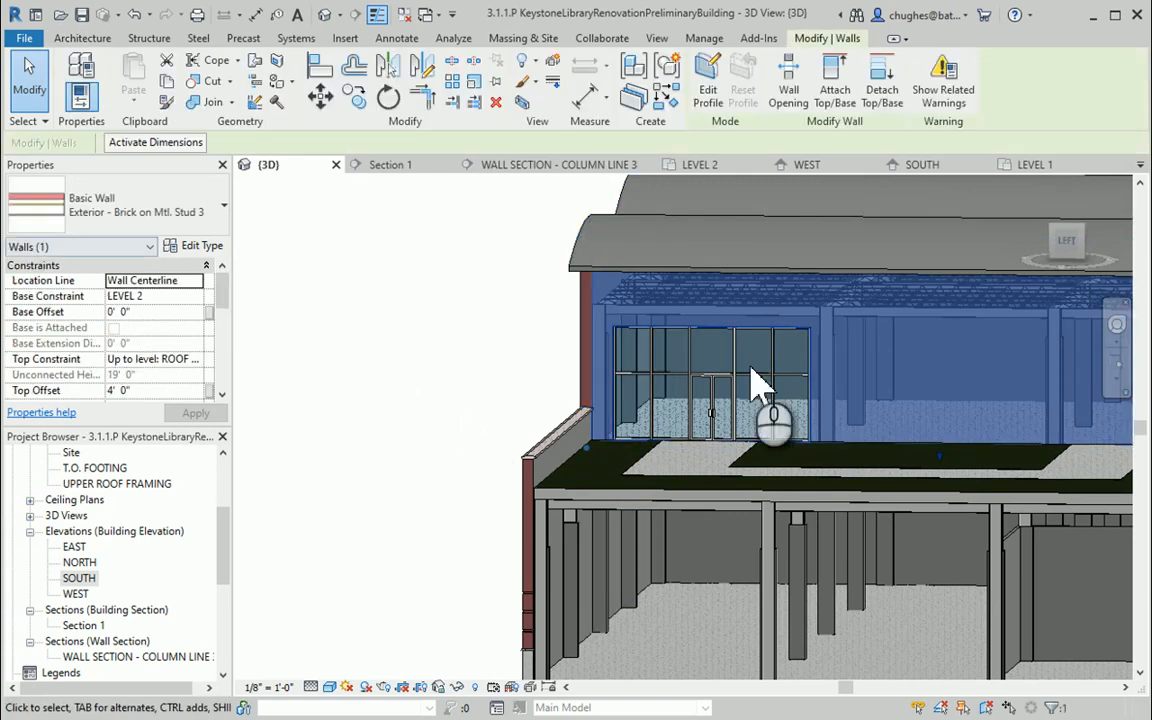
middle_click_drag(913, 410, 720, 452)
scroll(793, 372, "up", 2)
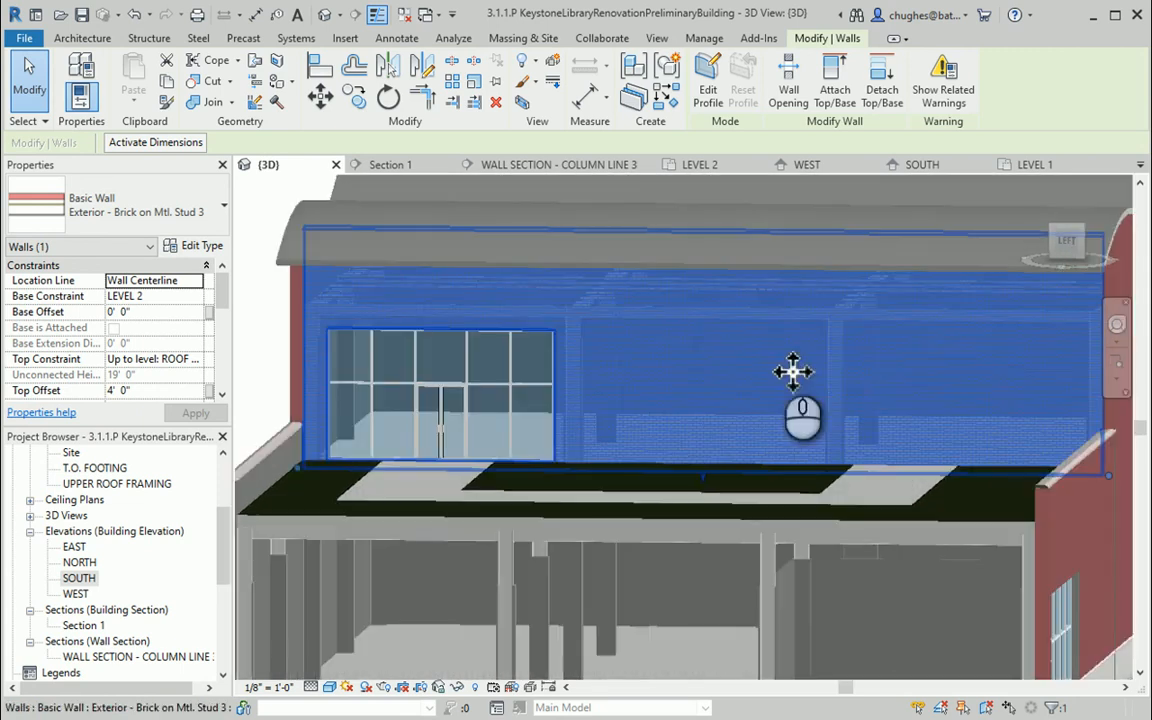
left_click(708, 88)
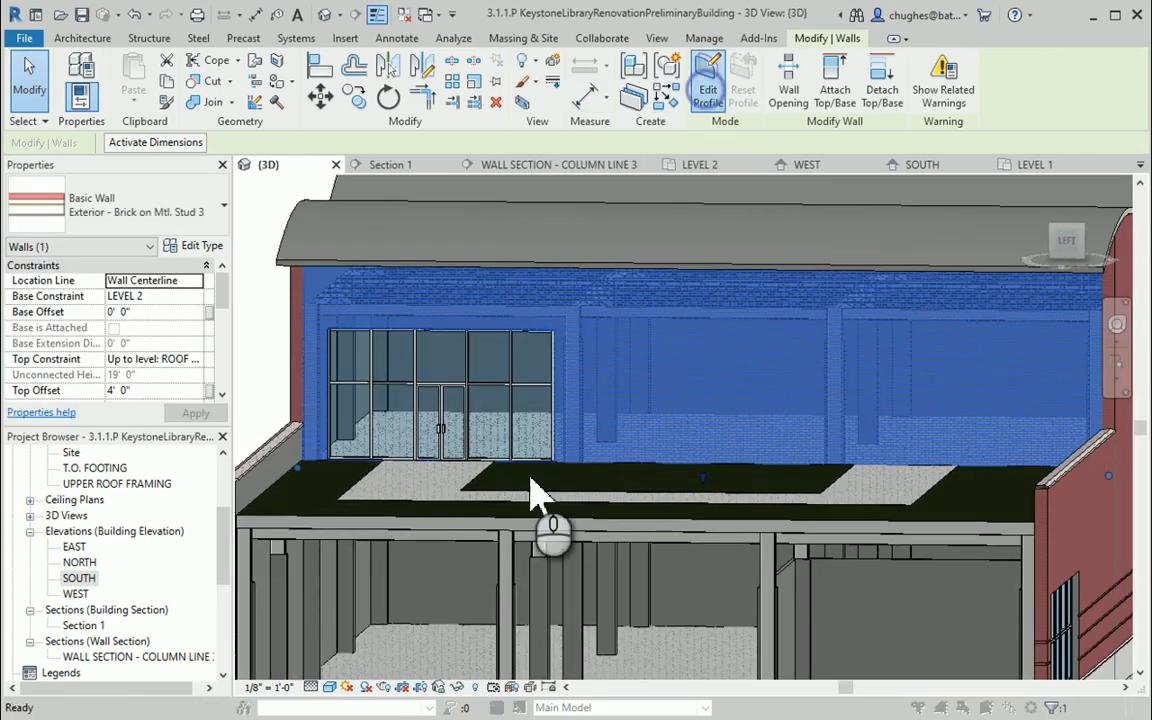
left_click(780, 380)
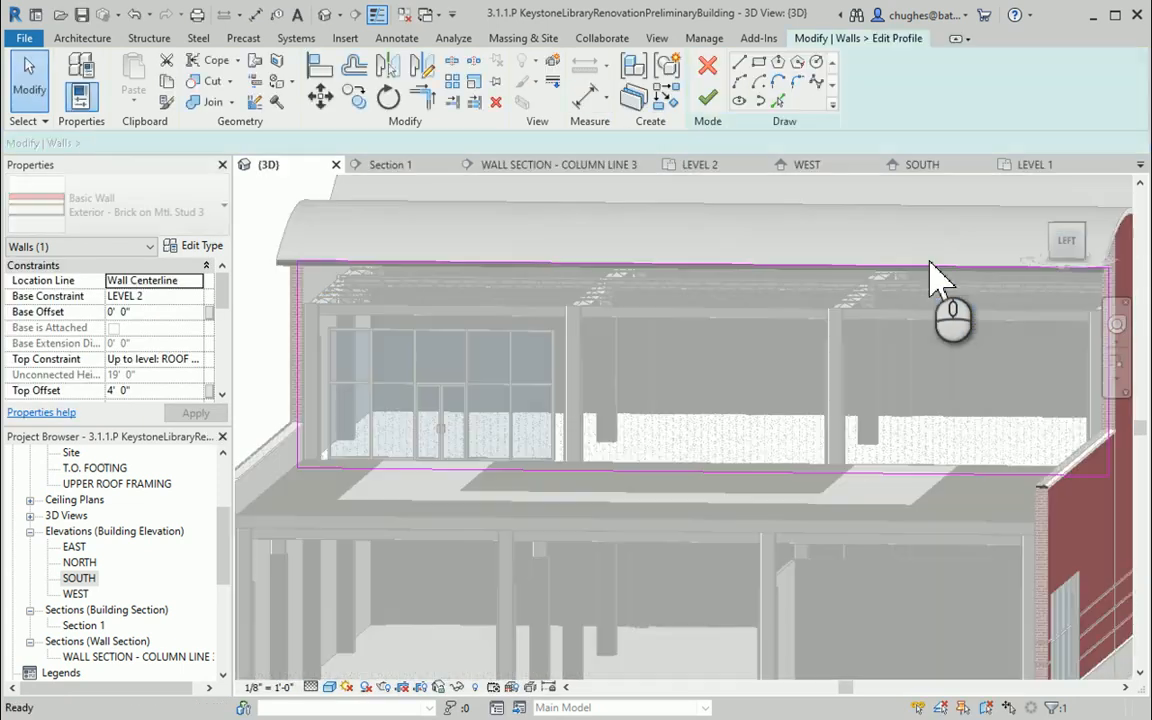
Face the wall straight on and pick the edges of the two middle columns as vertical profile lines
left_click(1079, 248)
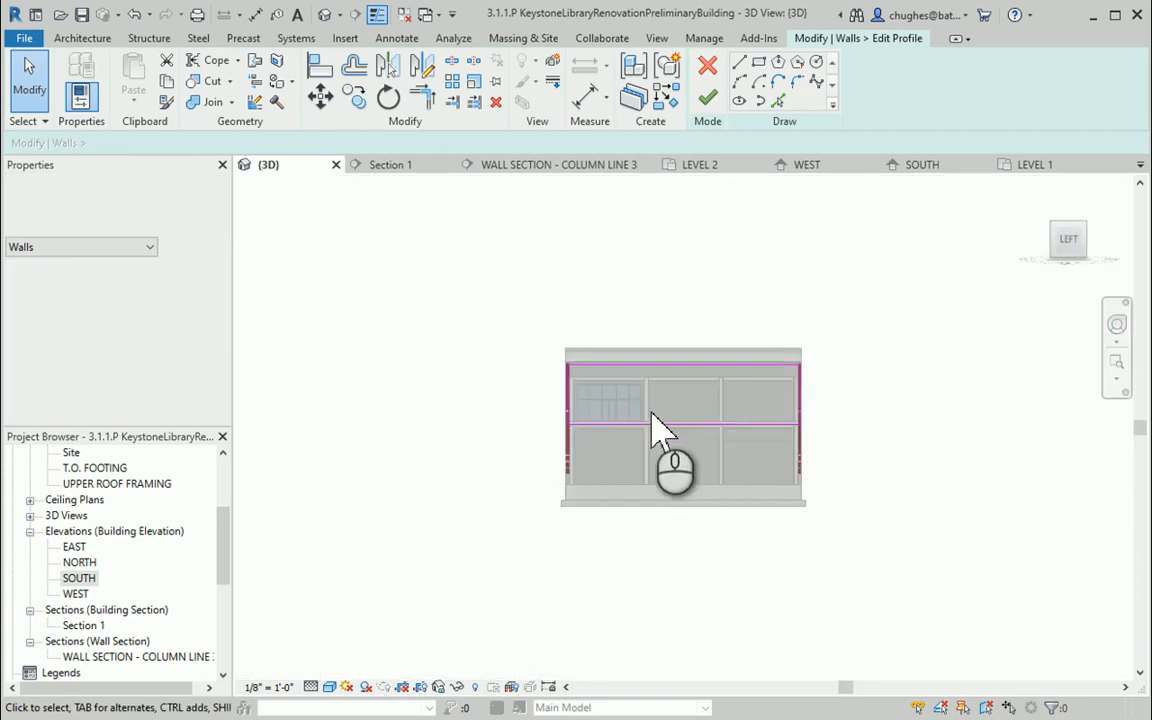
scroll(689, 424, "up", 5)
scroll(689, 413, "up", 3)
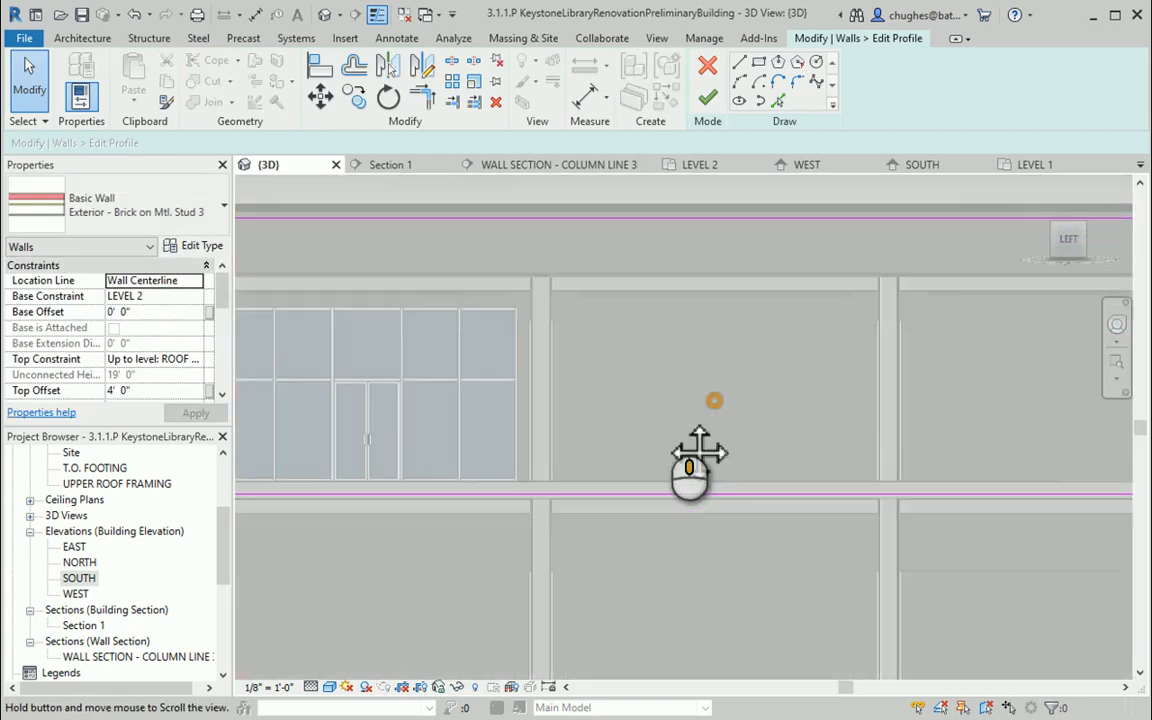
scroll(674, 432, "down", 5)
scroll(668, 435, "up", 2)
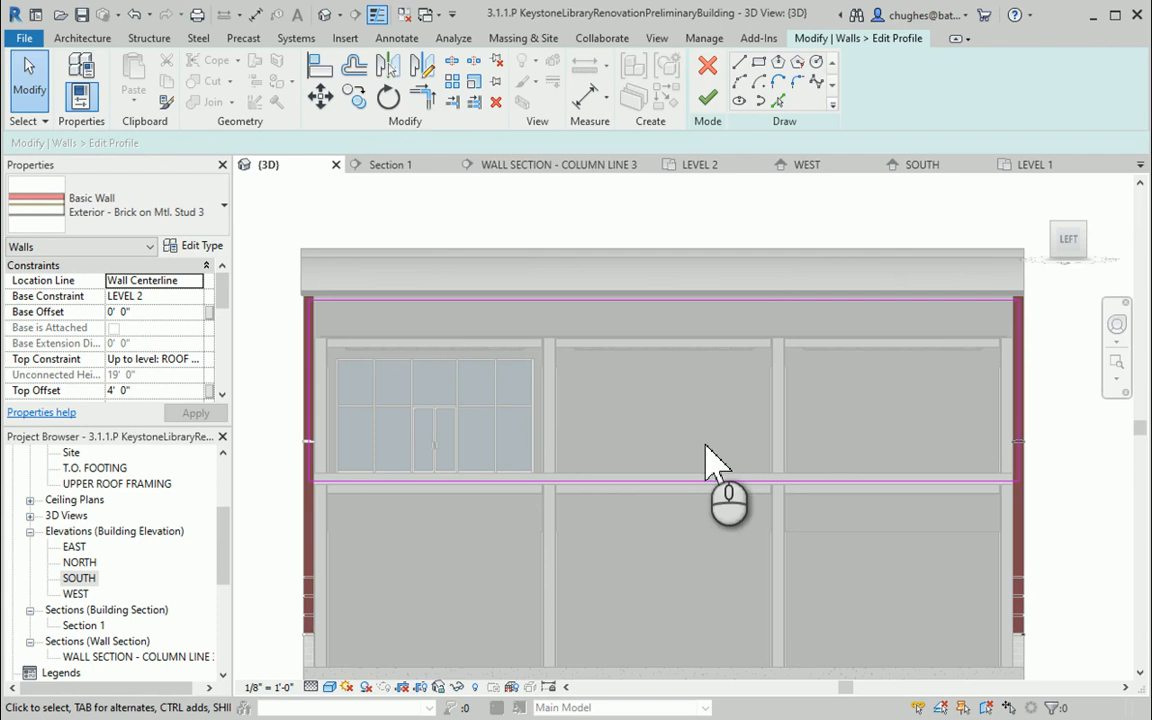
left_click(778, 102)
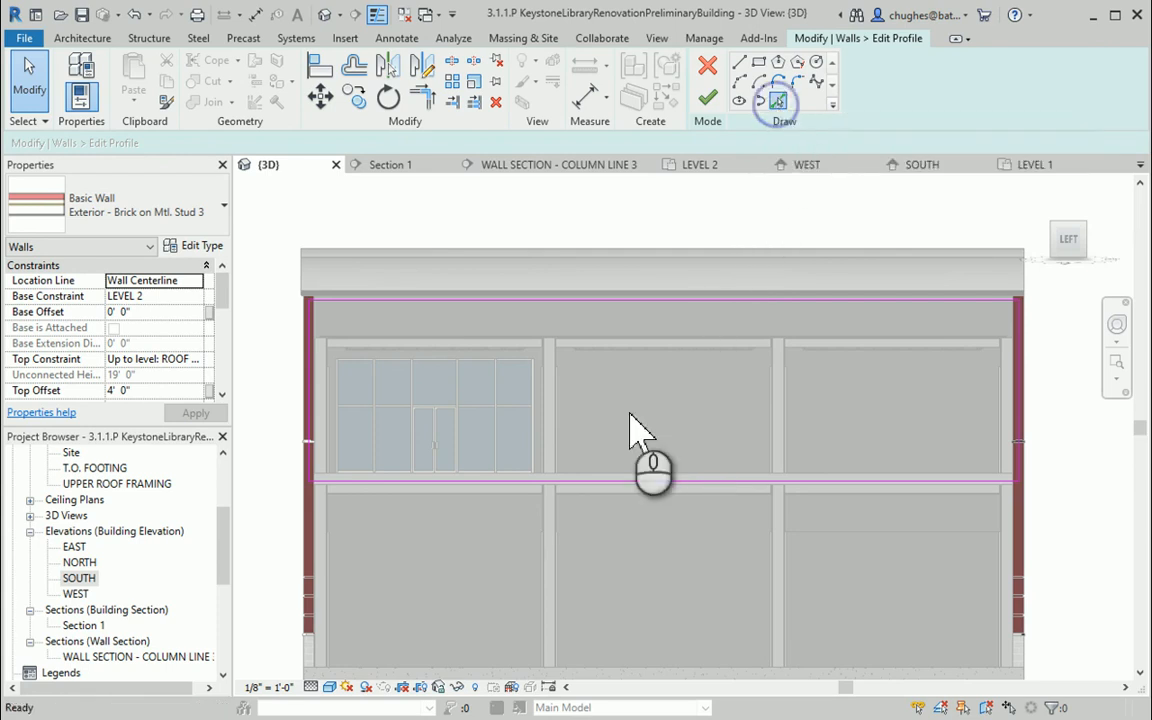
scroll(566, 467, "up", 3)
scroll(566, 452, "up", 2)
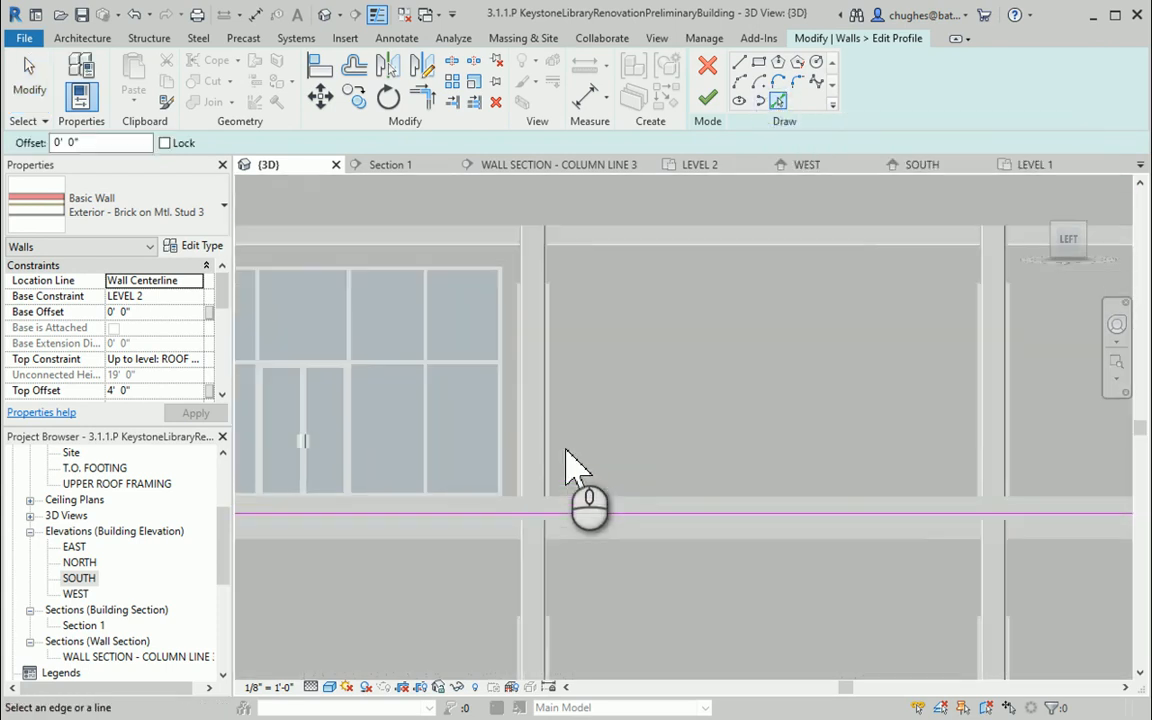
left_click(555, 408)
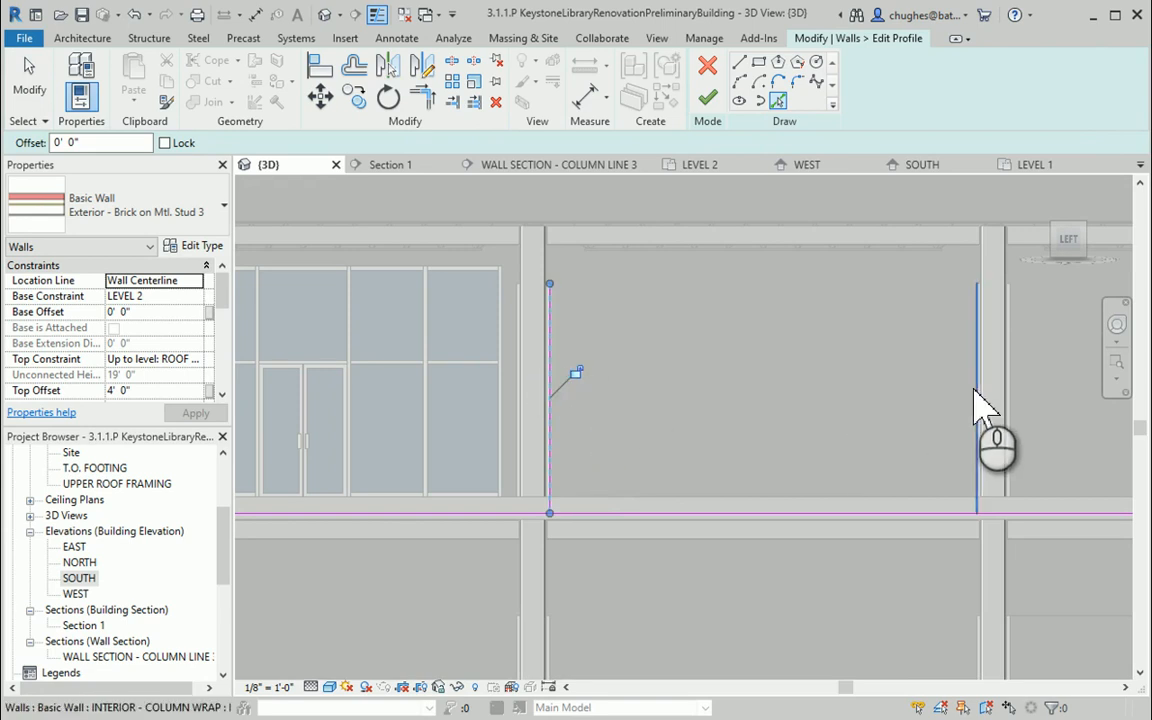
left_click(973, 390)
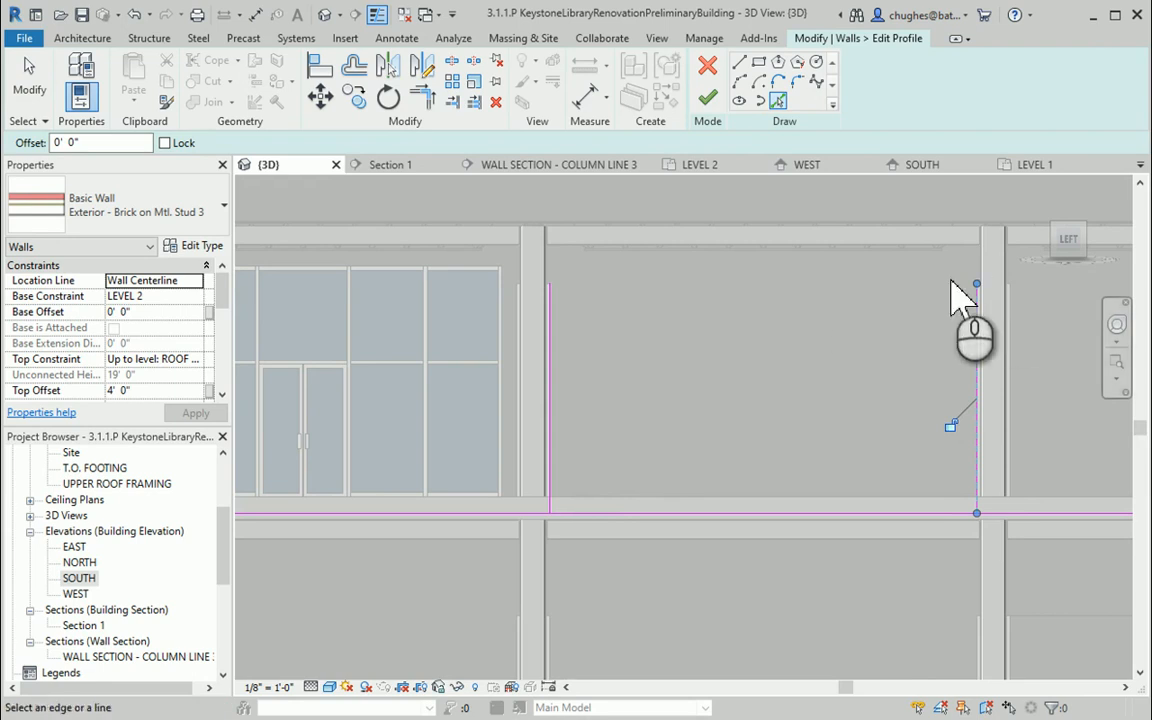
Draw a horizontal profile line connecting the tops of the two picked vertical lines
left_click(738, 62)
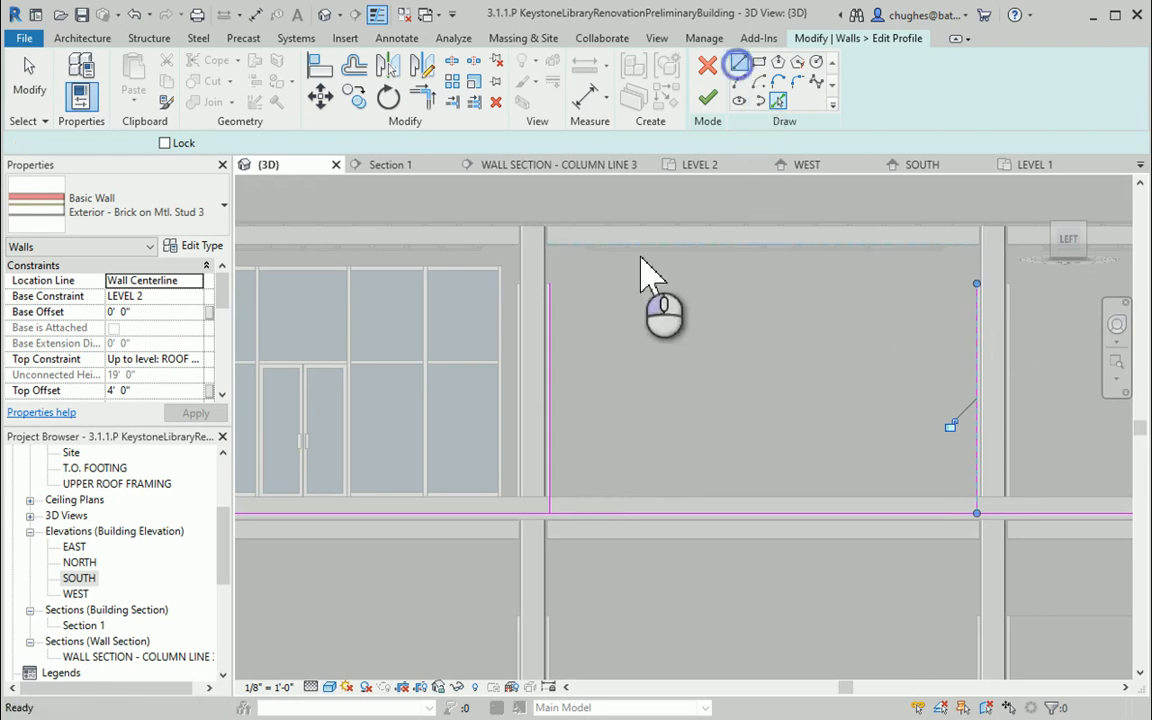
left_click(567, 296)
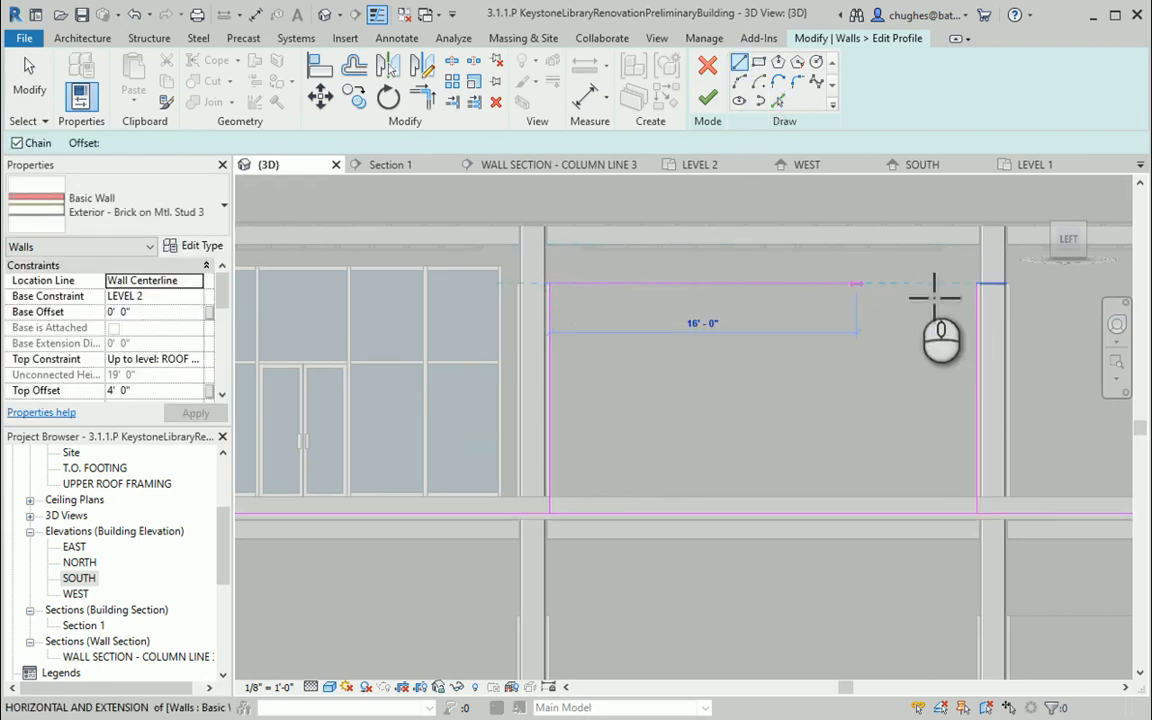
left_click(987, 302)
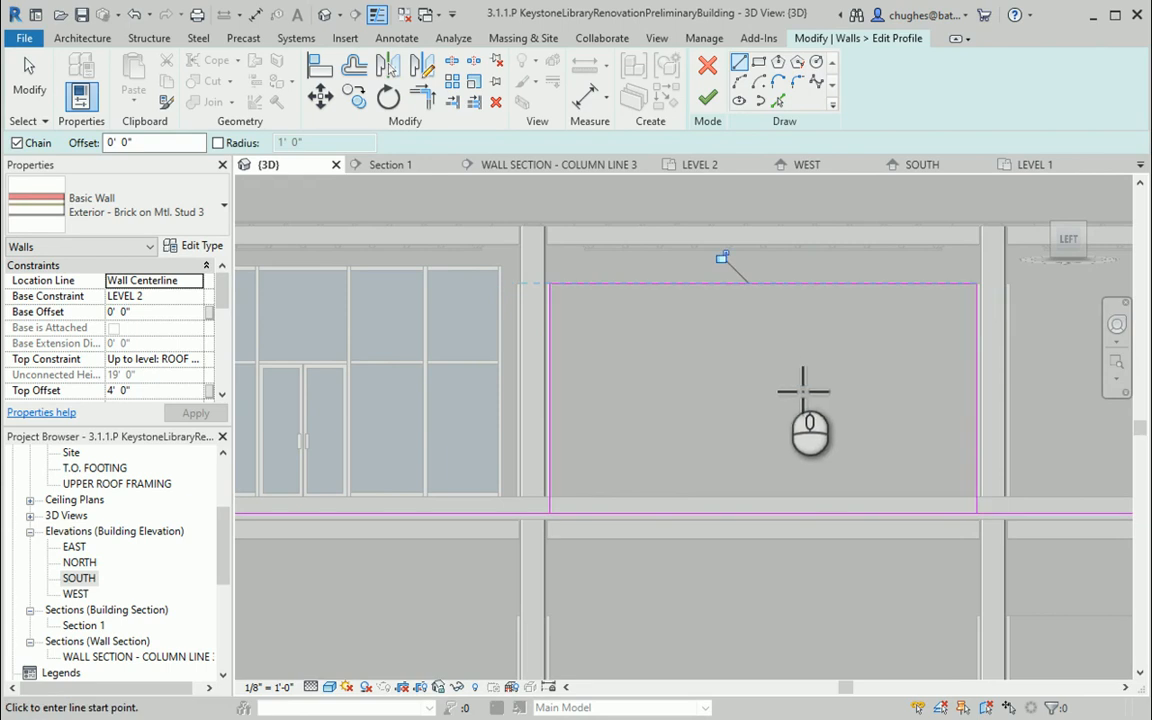
middle_click_drag(796, 379, 711, 378)
scroll(711, 378, "down", 1)
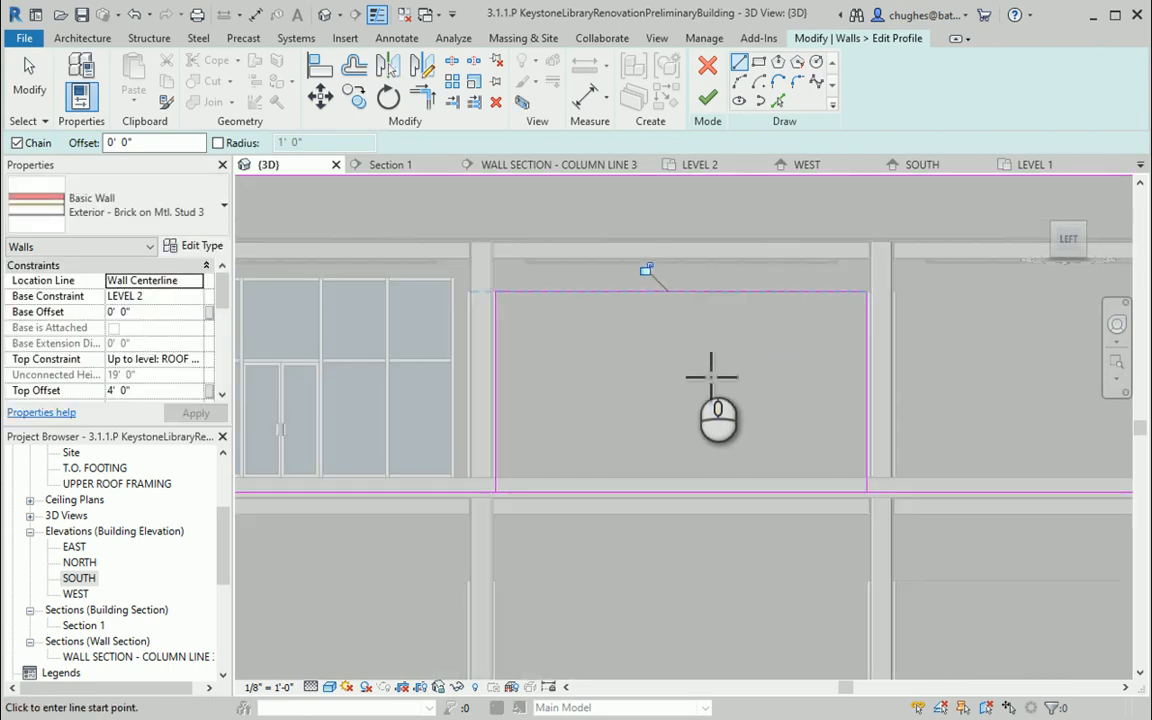
right_click(697, 358)
left_click(707, 362)
right_click(707, 360)
left_click(707, 367)
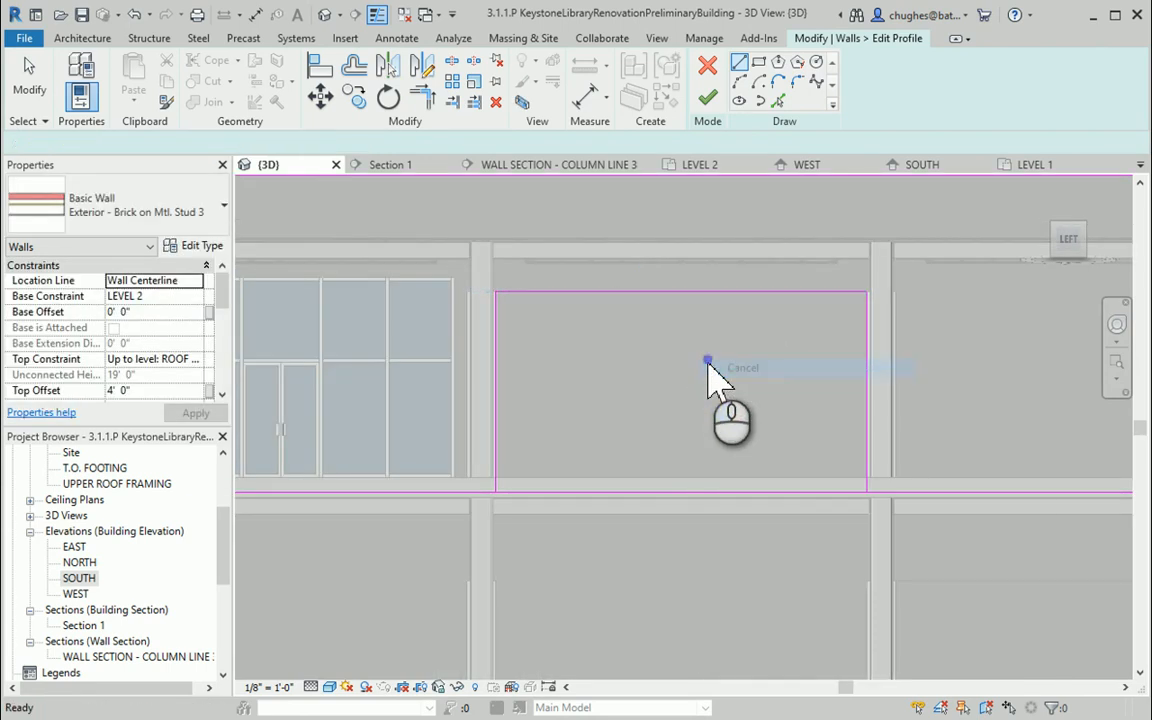
Trim the profile's bottom edge to the left vertical line with Trim/Extend to Corner, unjoining elements when prompted
scroll(710, 375, "down", 2)
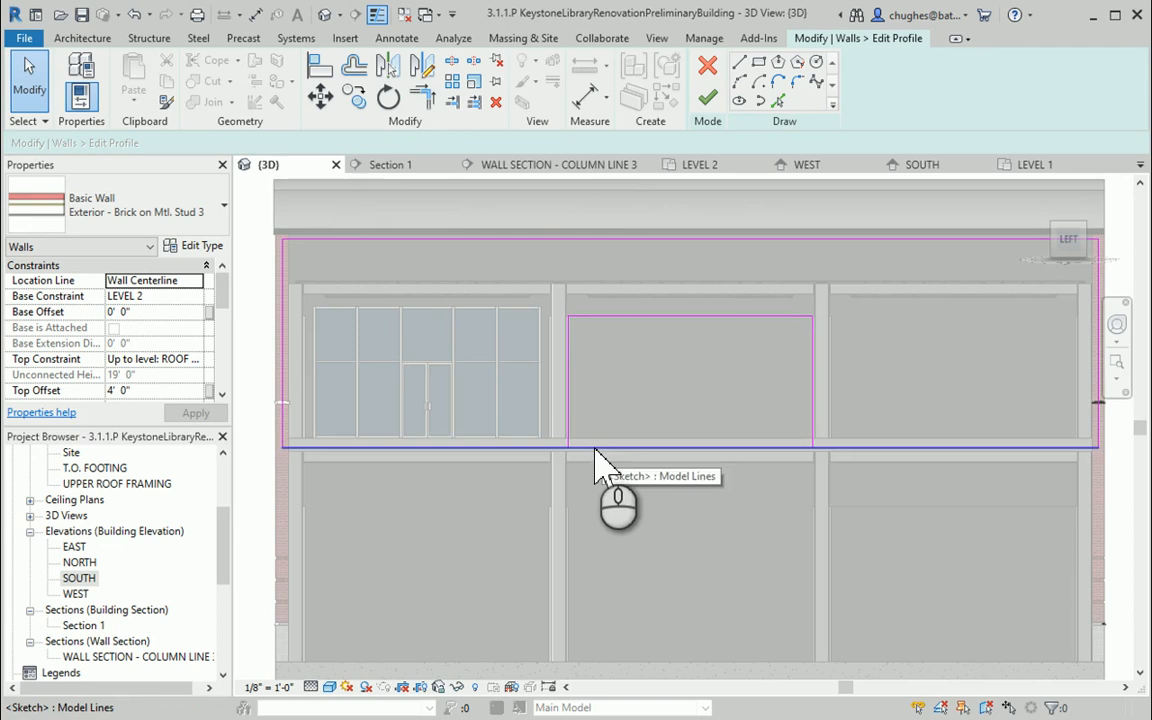
left_click(421, 100)
left_click(540, 443)
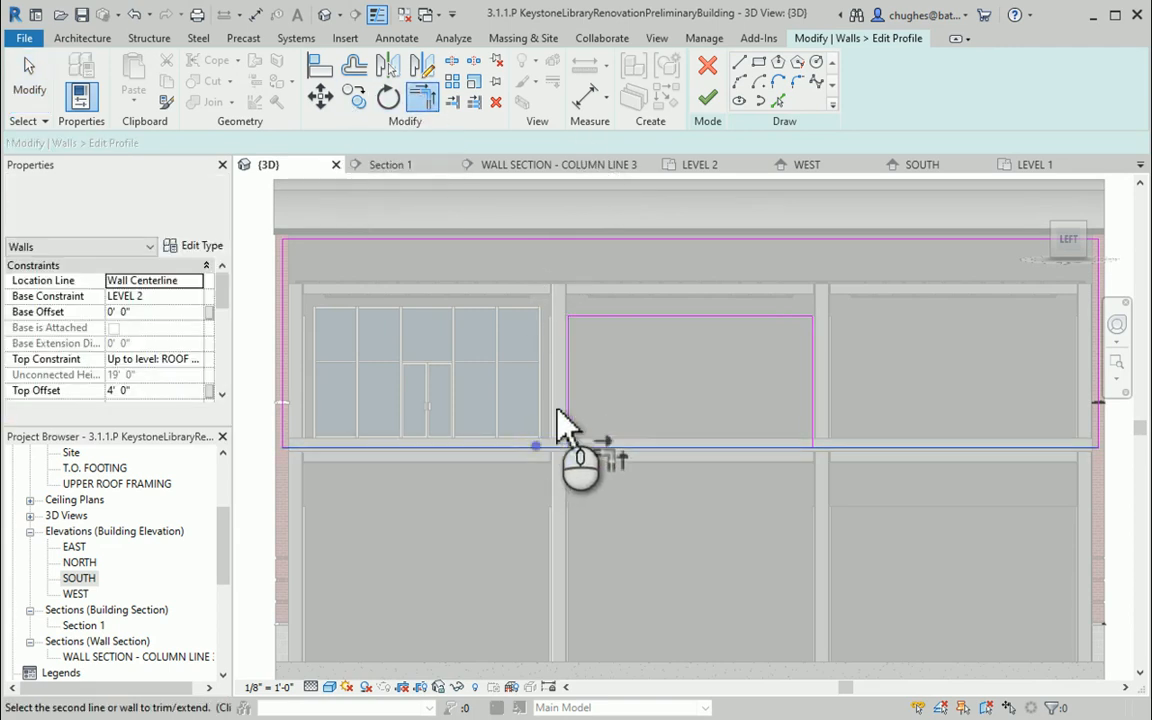
left_click(568, 408)
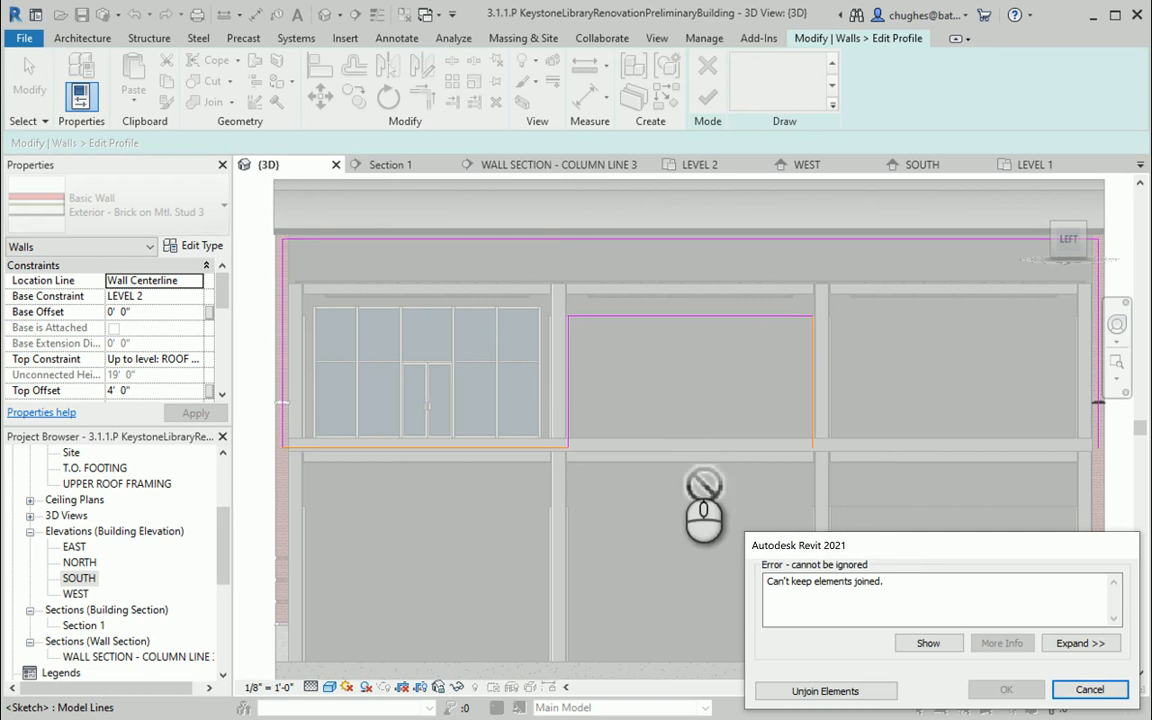
right_click(696, 405)
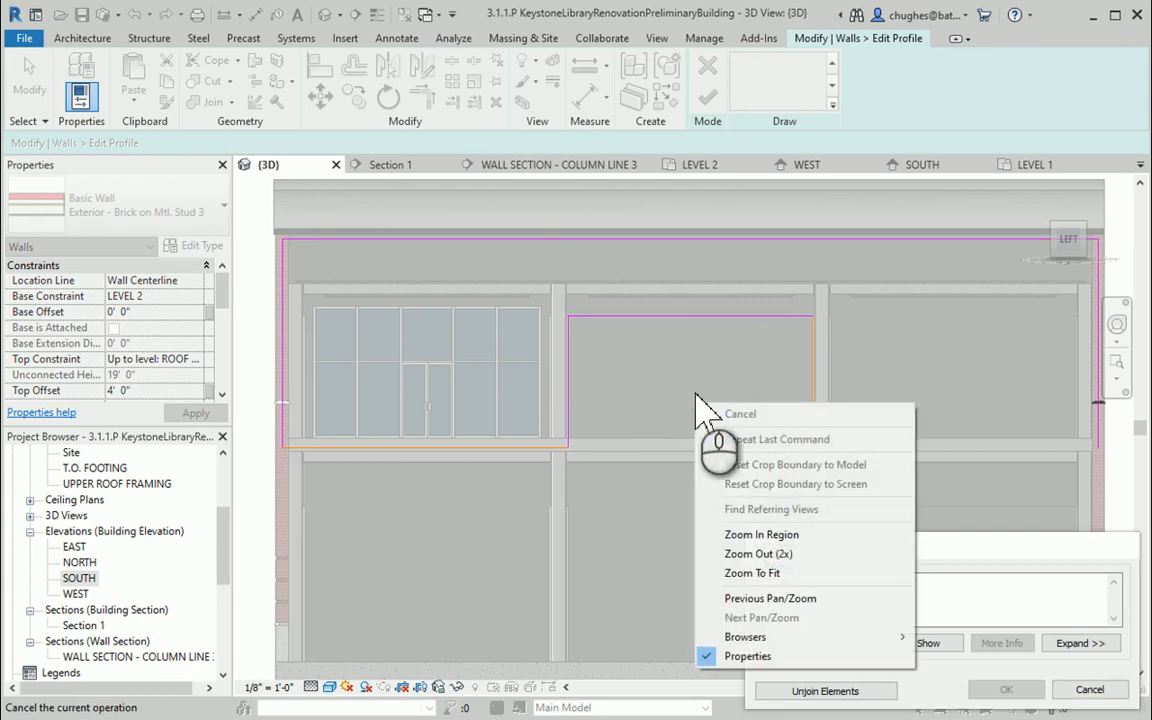
left_click(642, 386)
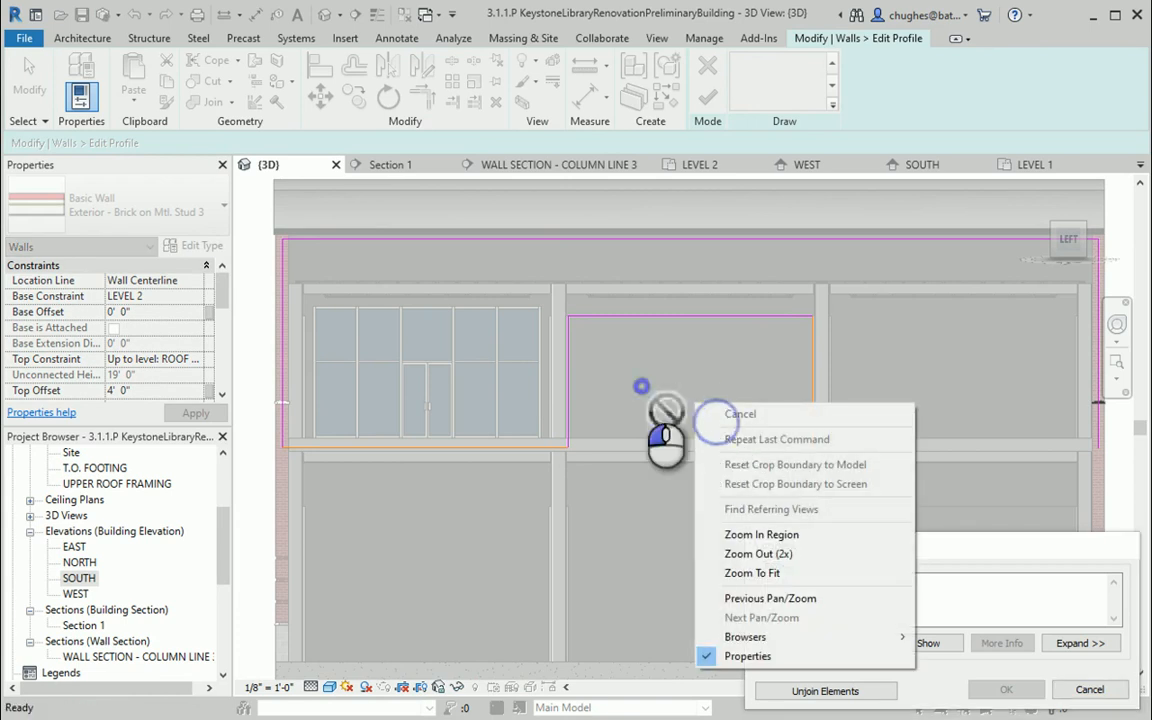
left_click(850, 689)
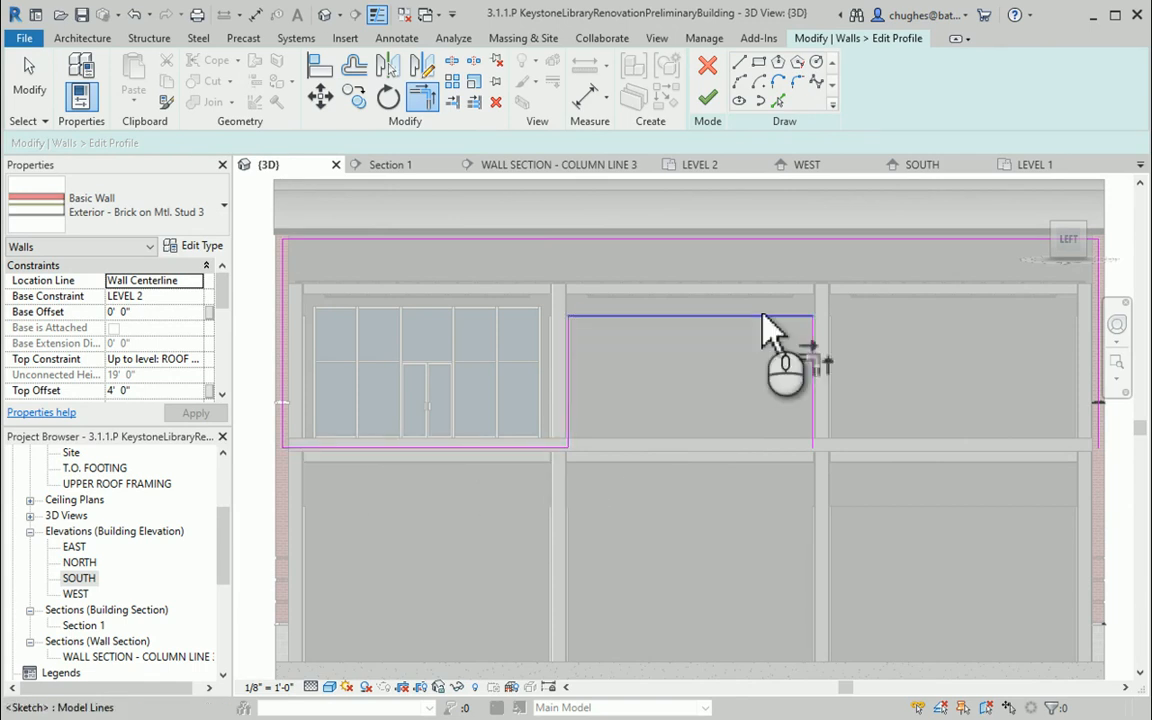
right_click(632, 372)
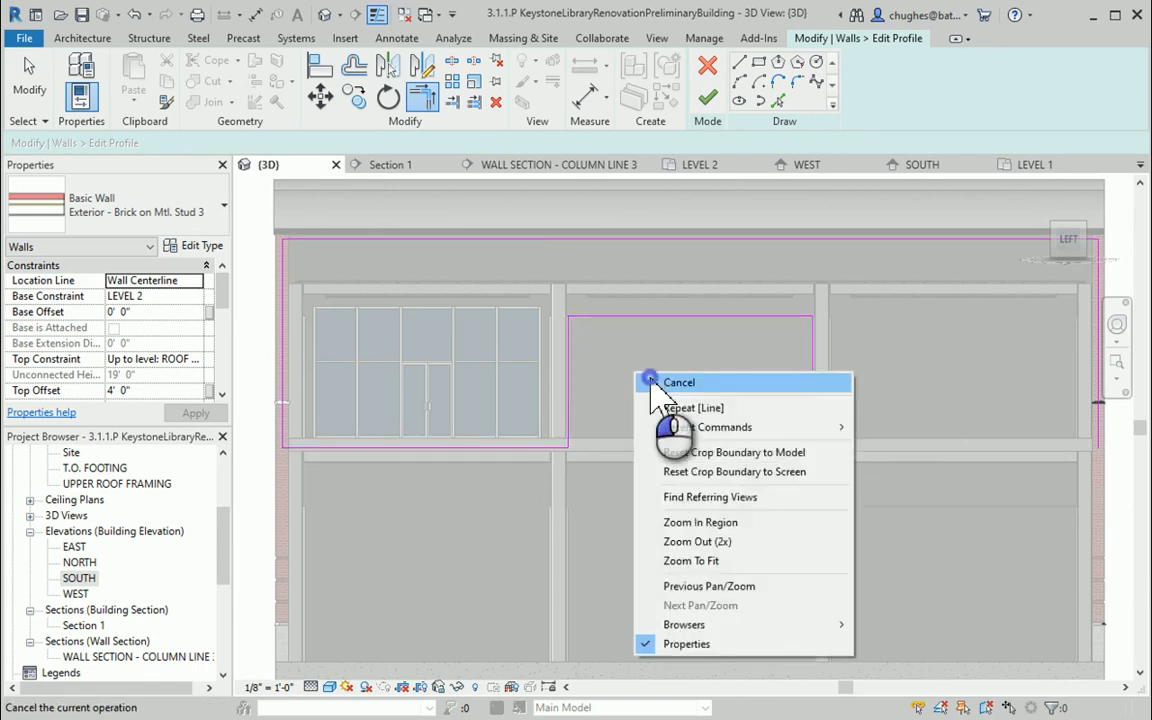
left_click(662, 381)
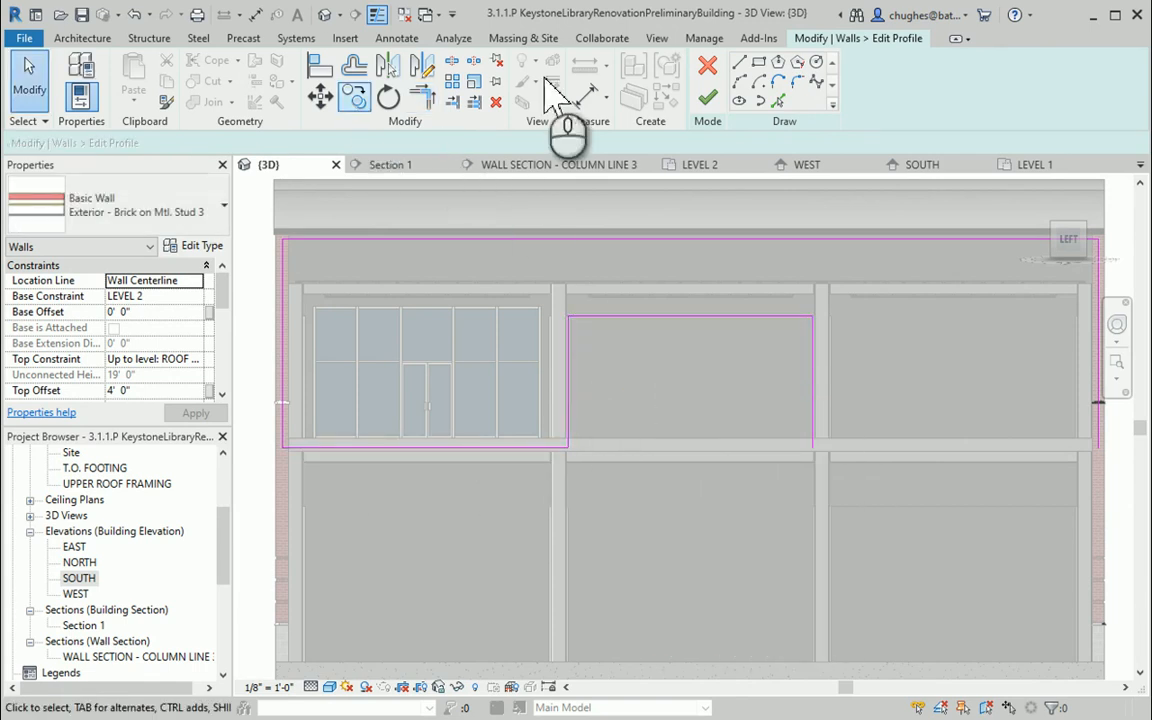
Pick the edges of the next pair of columns as vertical profile lines with Pick Lines
left_click(778, 101)
mouse_move(895, 326)
middle_mouse_down()
mouse_move(789, 342)
mouse_move(738, 368)
middle_mouse_up()
left_click(683, 380)
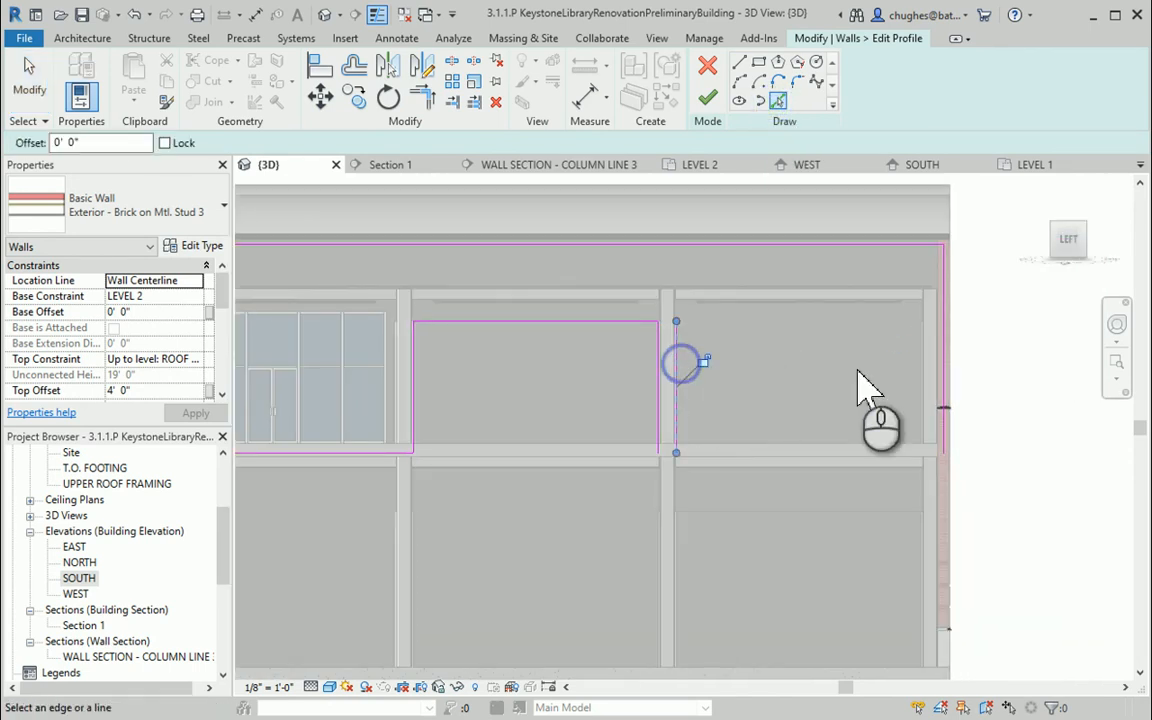
left_click(925, 382)
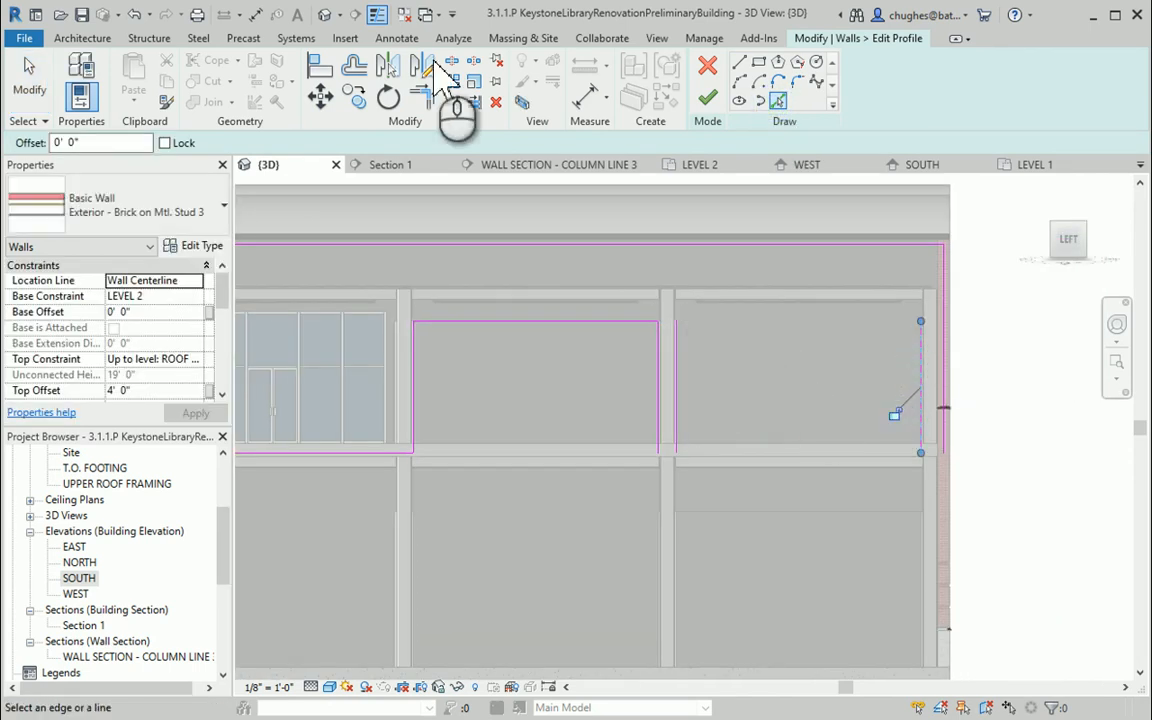
Draw a short line across the column bottom joining the previous profile edge to the new left vertical line
left_click(738, 64)
scroll(720, 437, "up", 5)
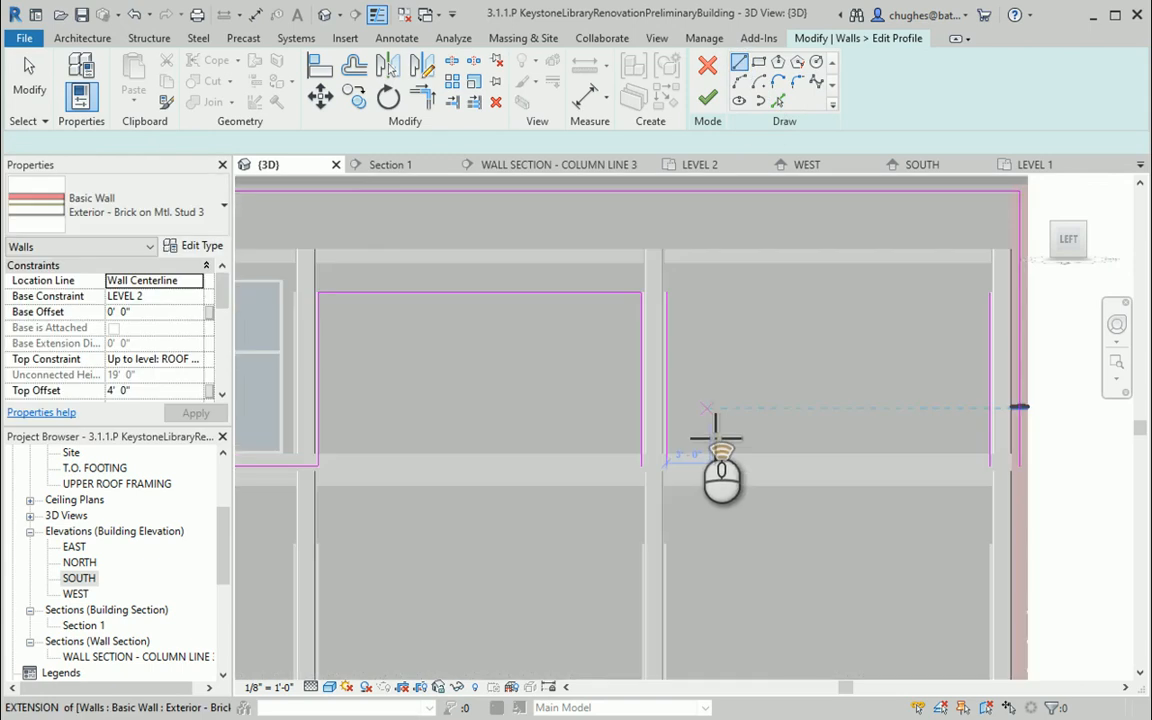
left_click(600, 500)
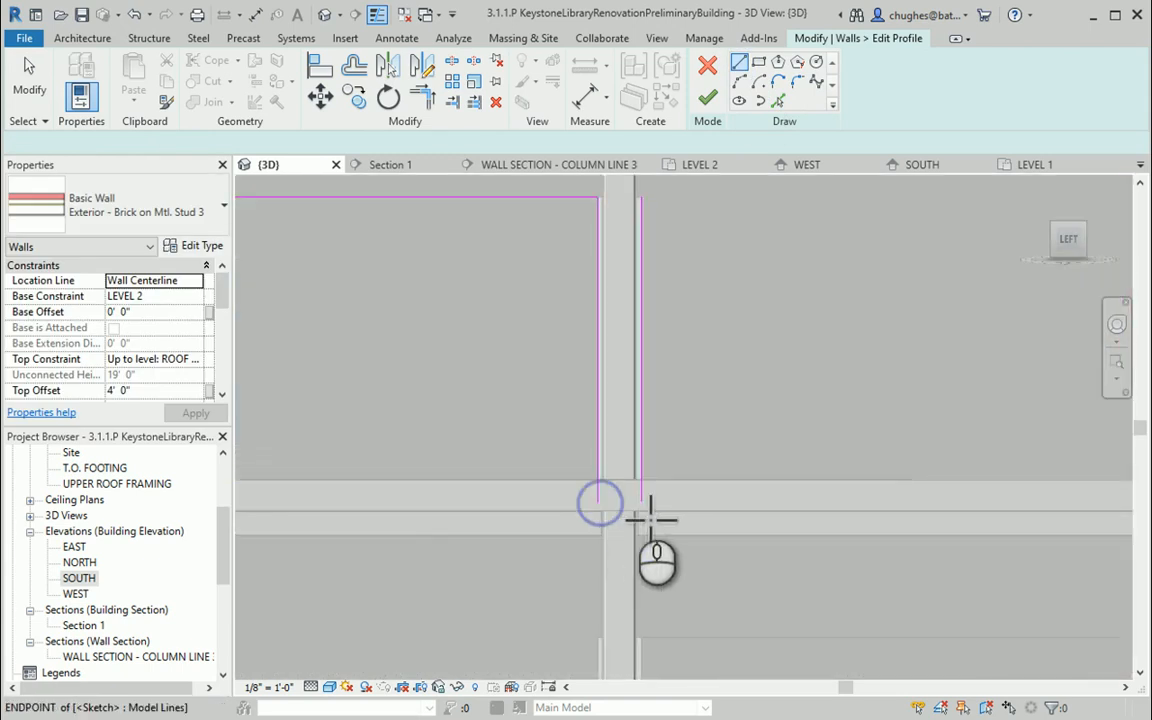
left_click(641, 502)
middle_click_drag(661, 409, 589, 486)
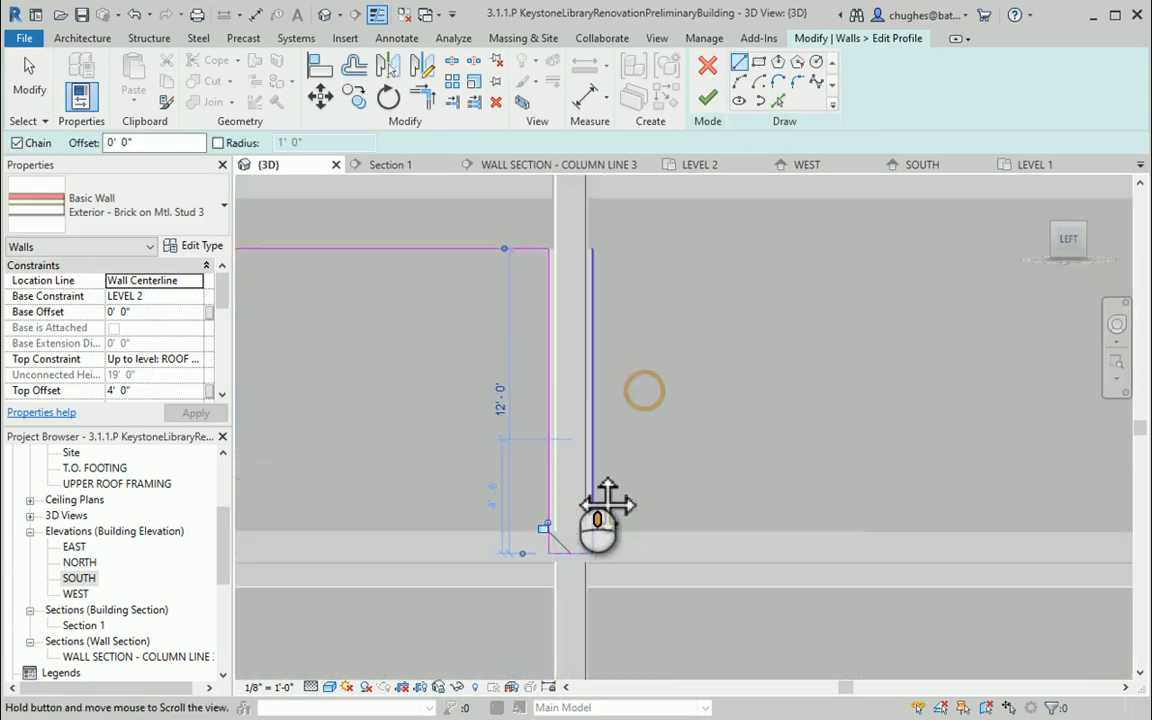
Draw a horizontal profile line connecting the tops of the two new vertical lines
scroll(590, 484, "down", 3)
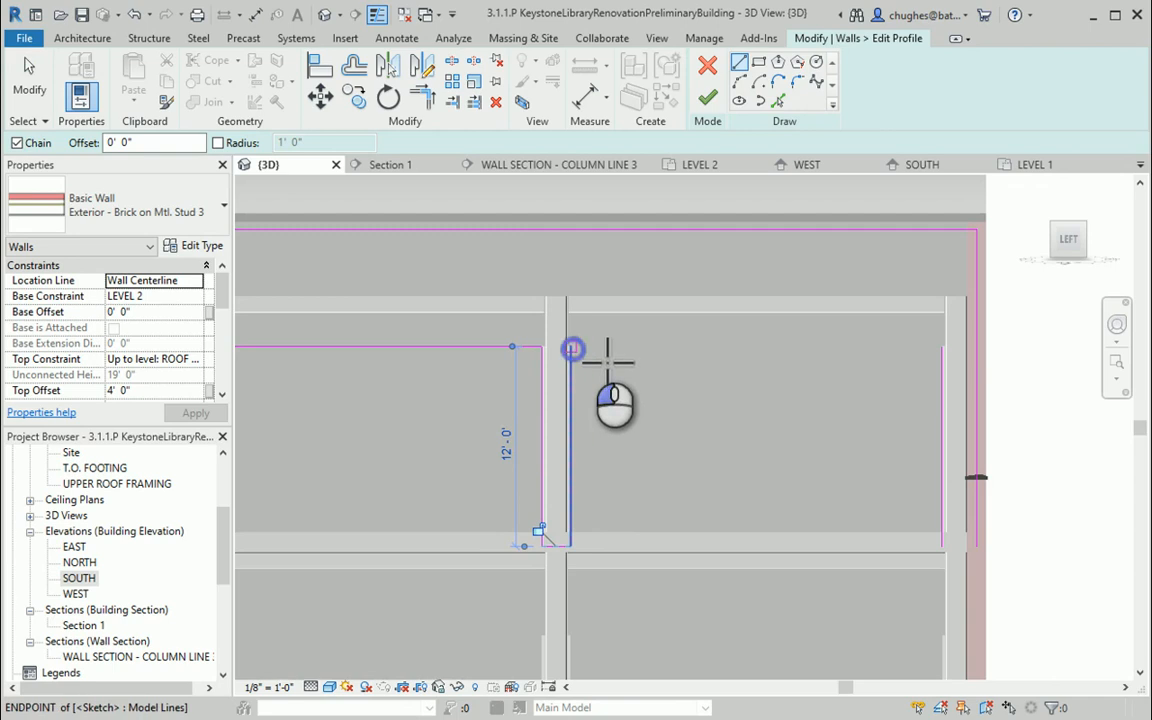
left_click(607, 357)
left_click(957, 365)
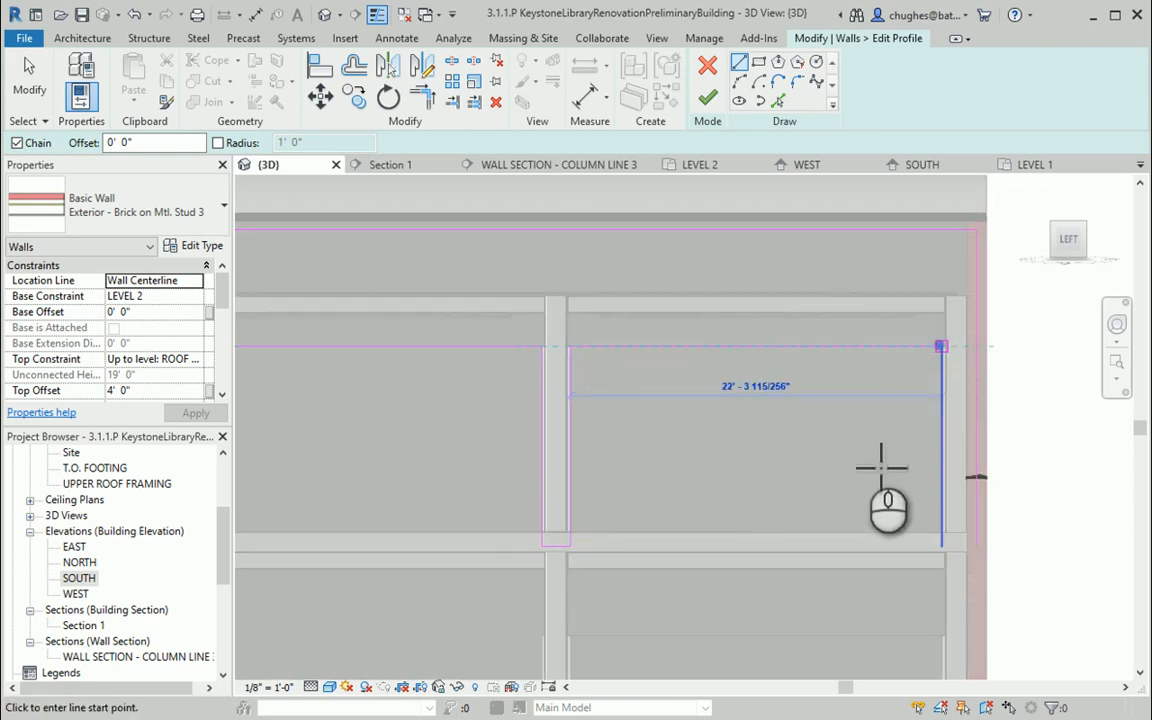
Draw a short line closing the bottom of the right vertical line across the column
mouse_move(773, 470)
middle_mouse_down()
mouse_move(733, 437)
mouse_move(606, 420)
middle_mouse_up()
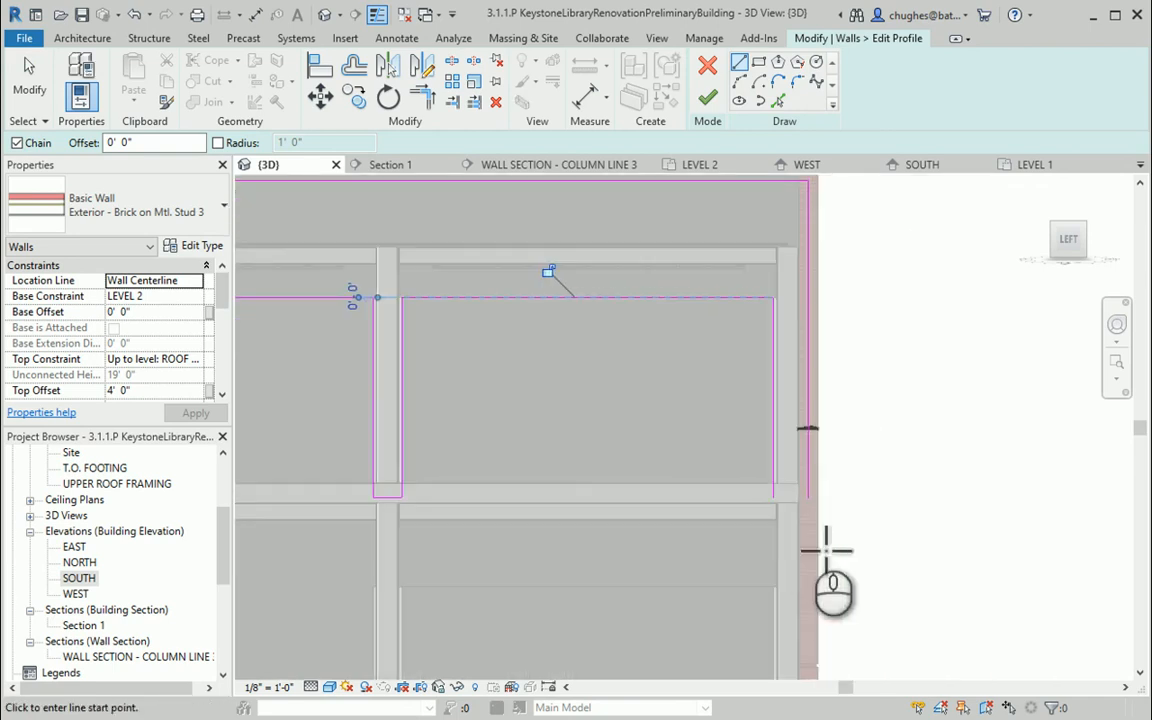
left_click(786, 511)
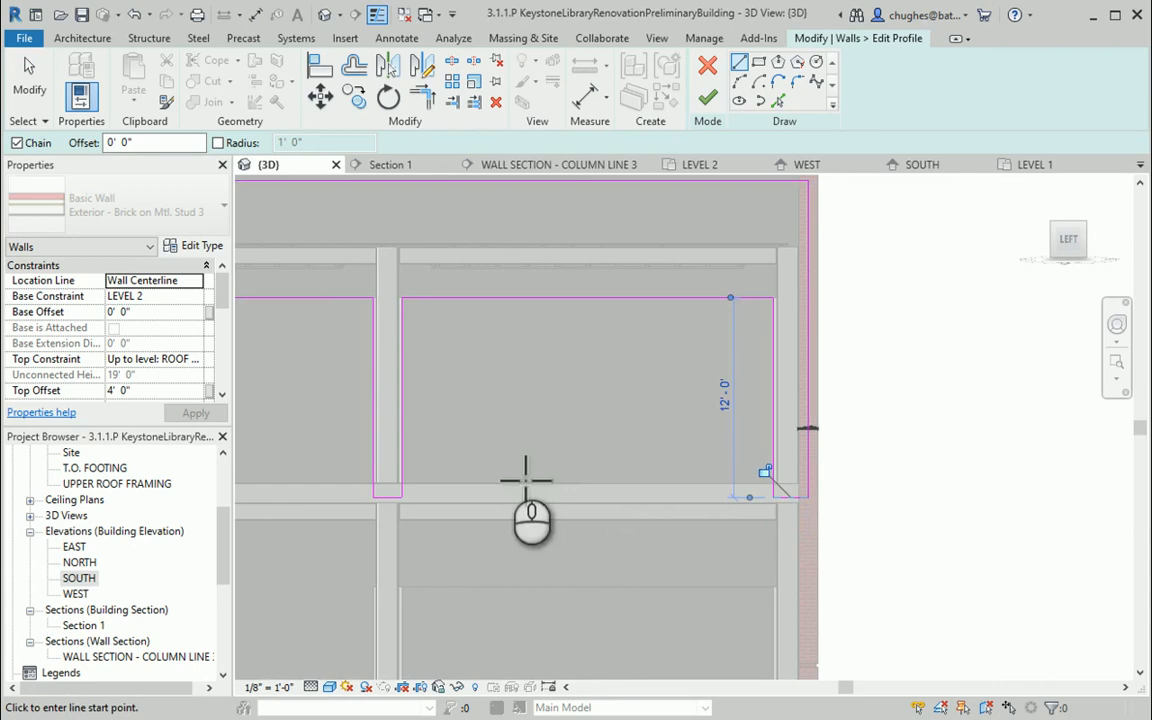
middle_click_drag(510, 468, 723, 489)
middle_click_drag(522, 450, 847, 452)
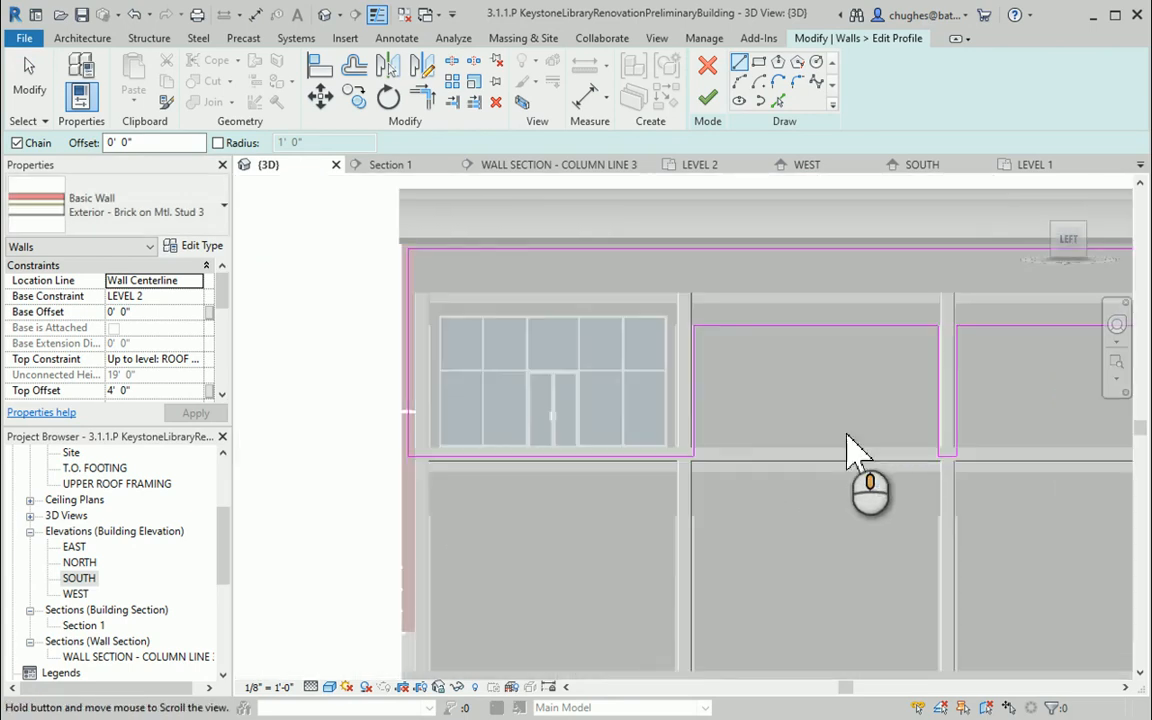
scroll(590, 420, "up", 2)
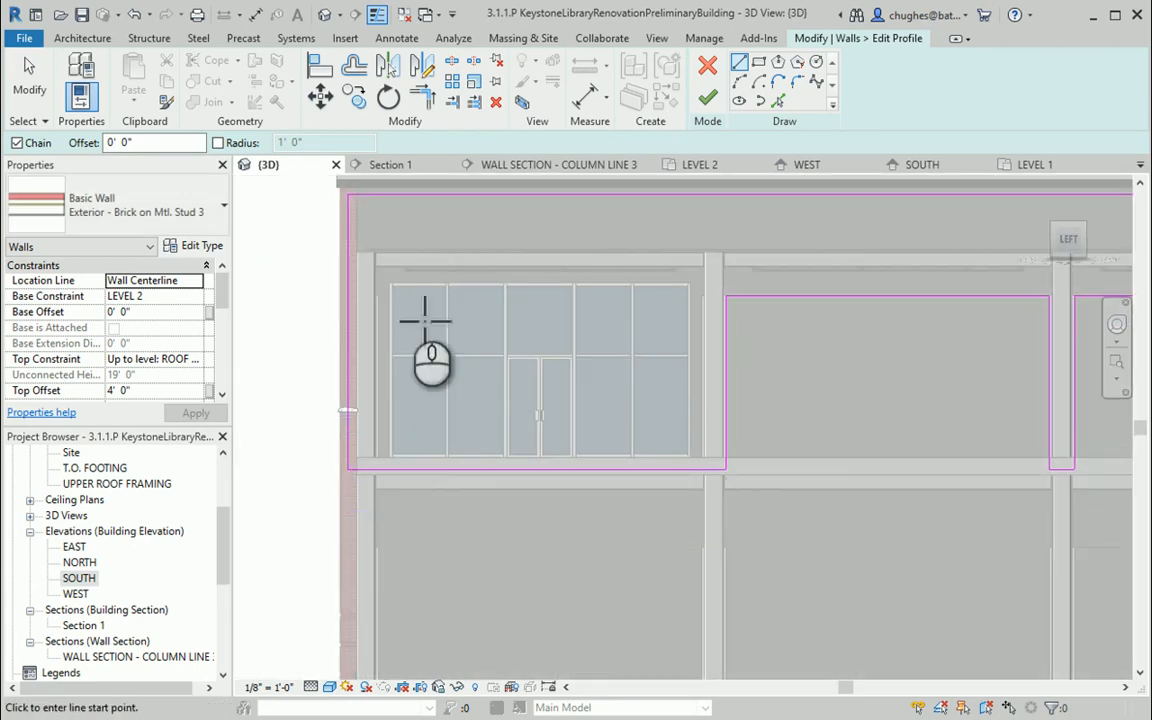
Pick the curtain wall's top and right edges as profile lines, then select and remove the misplaced top line
left_click(778, 101)
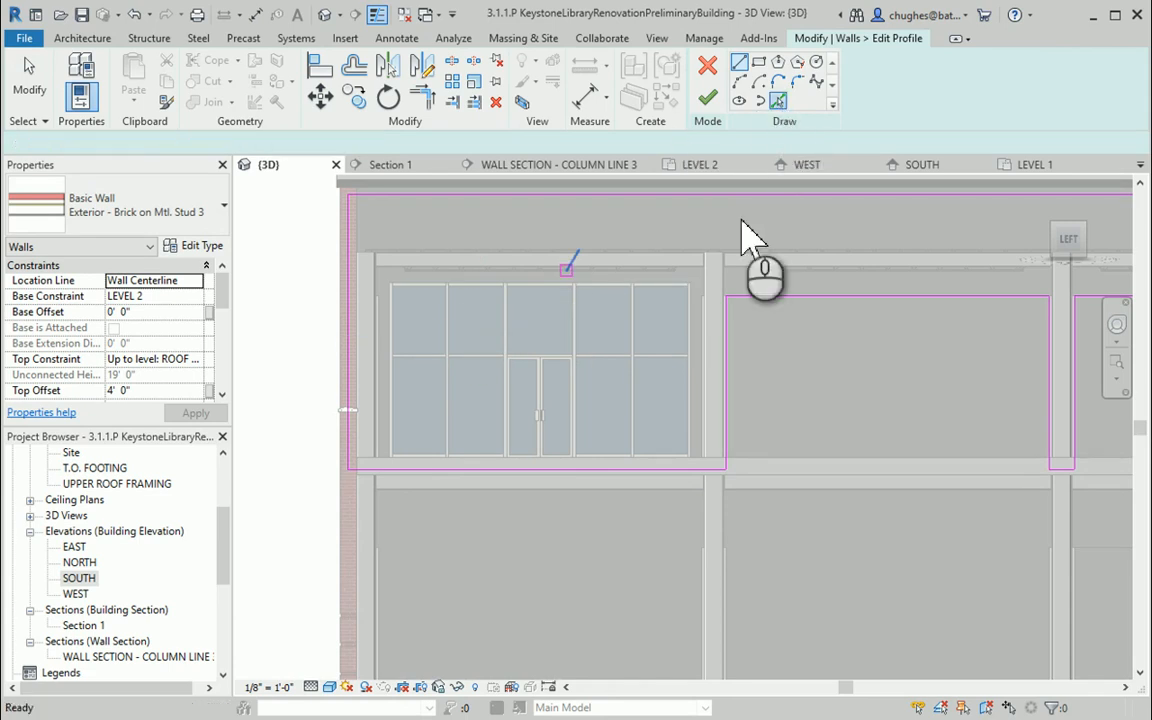
left_click(649, 284)
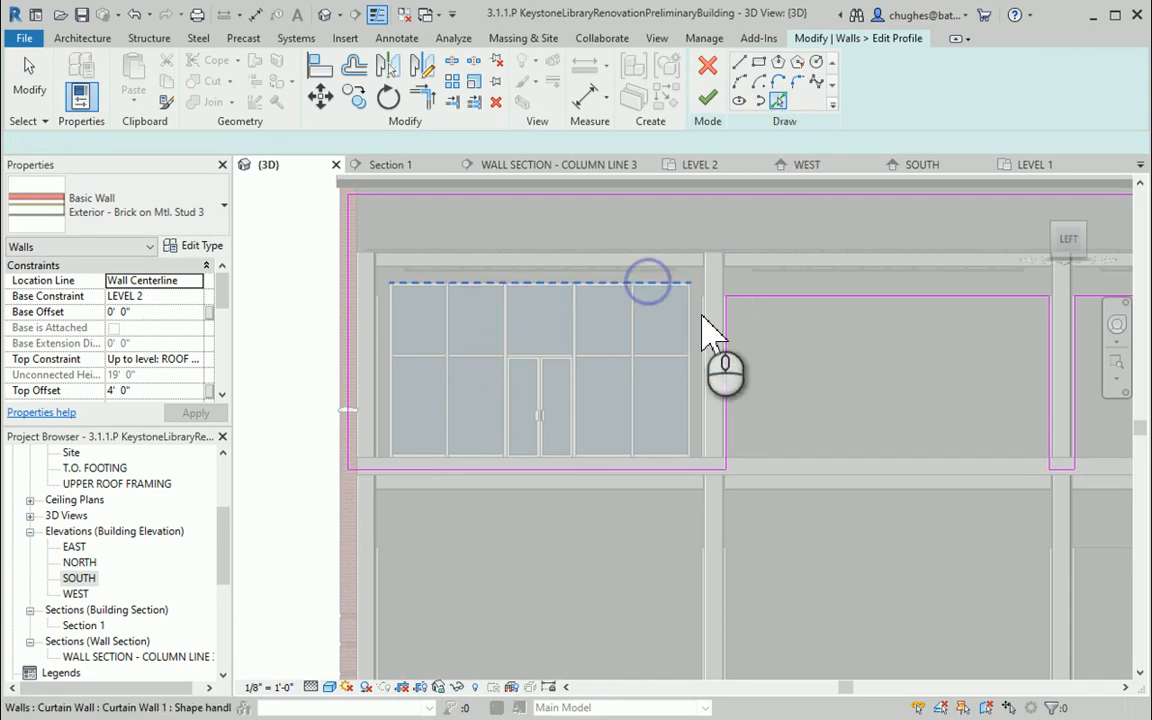
left_click(691, 336)
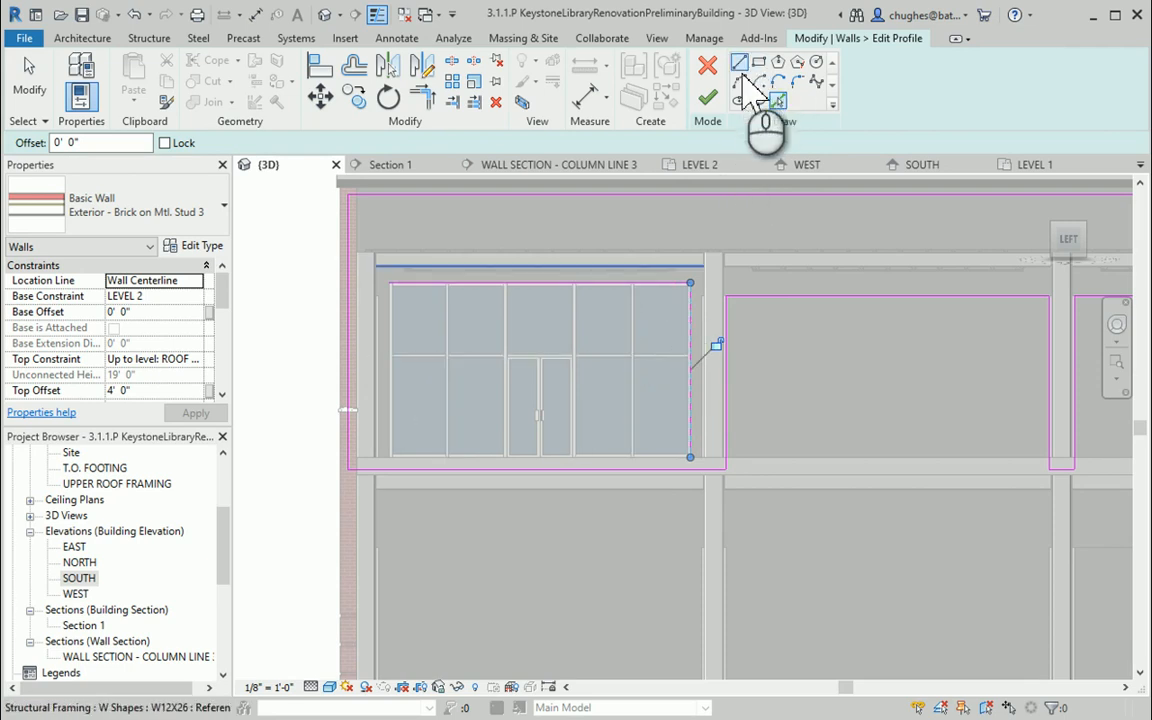
right_click(740, 230)
left_click(762, 226)
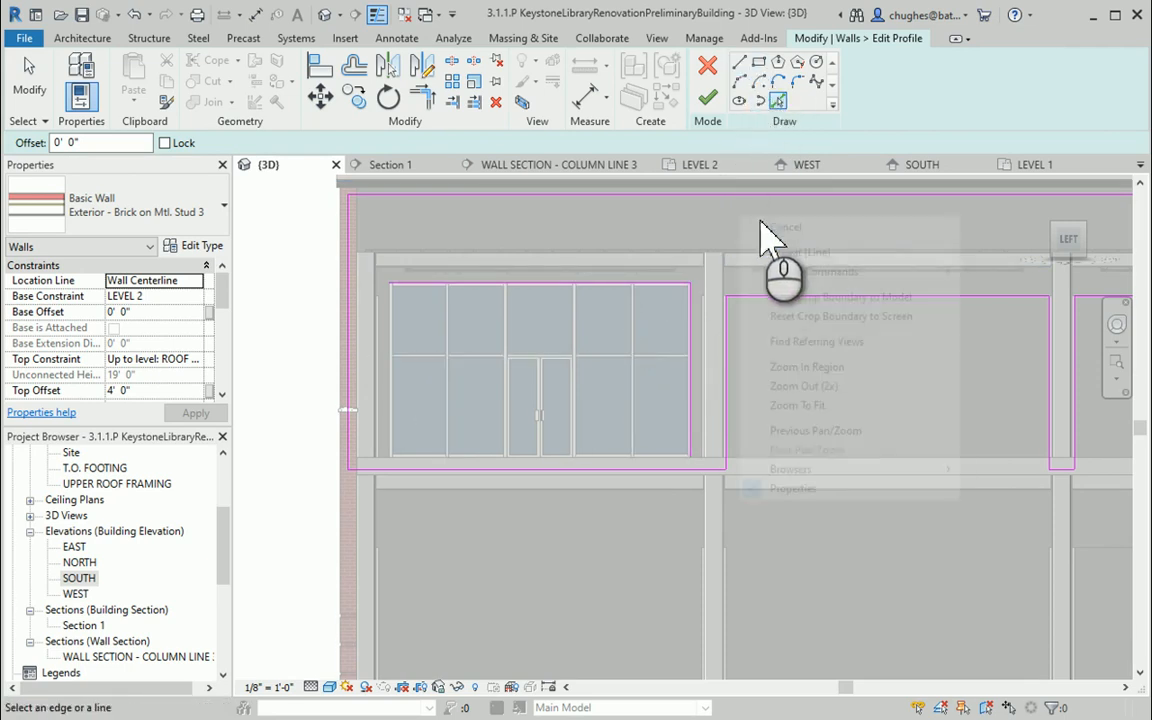
left_click(675, 284)
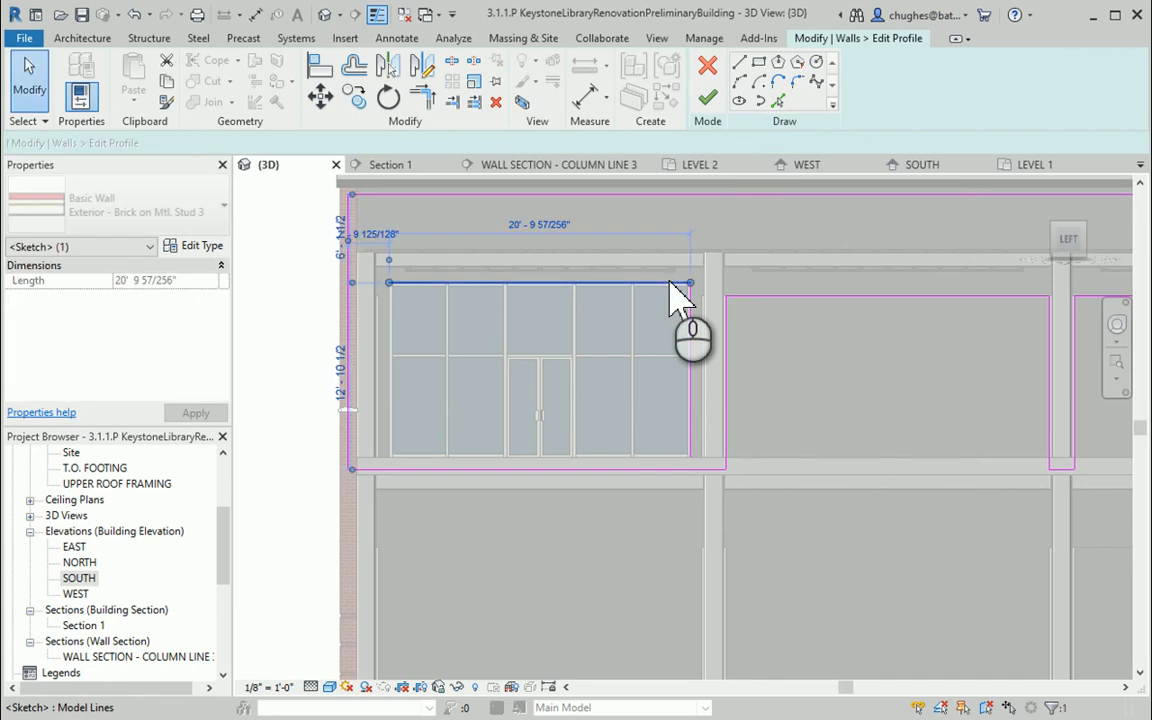
left_click(686, 305)
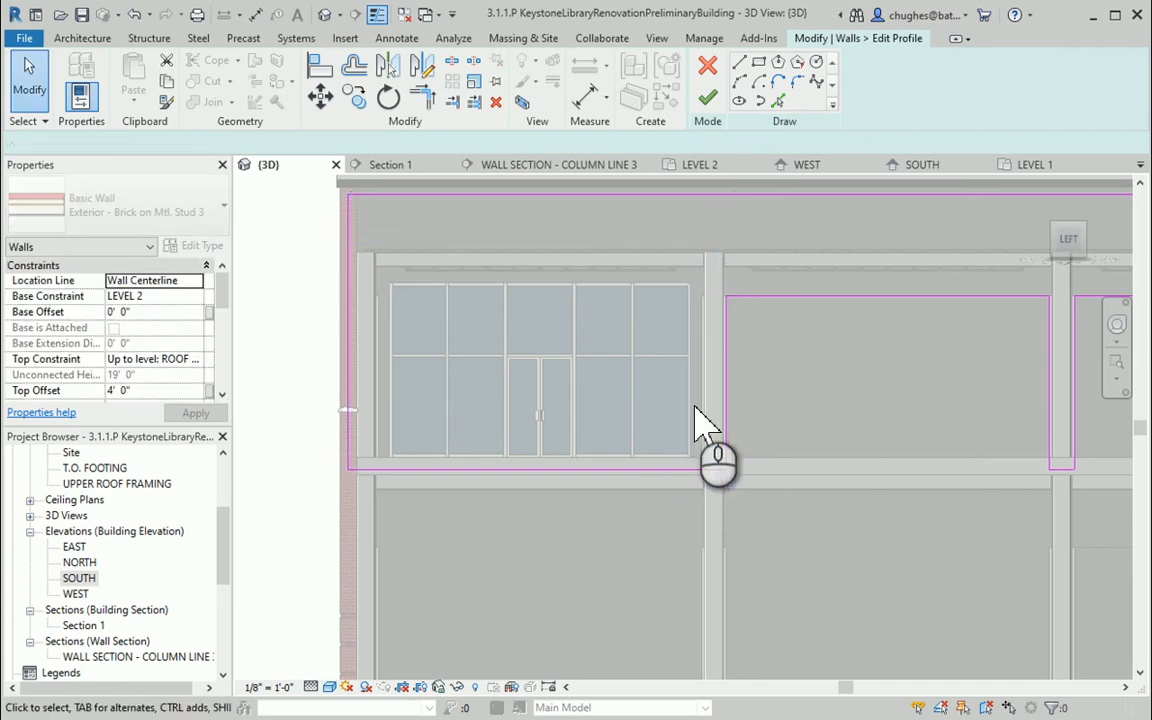
Pick the top edge of the curtain wall opening as a profile line again
left_click(770, 100)
scroll(712, 400, "up", 3)
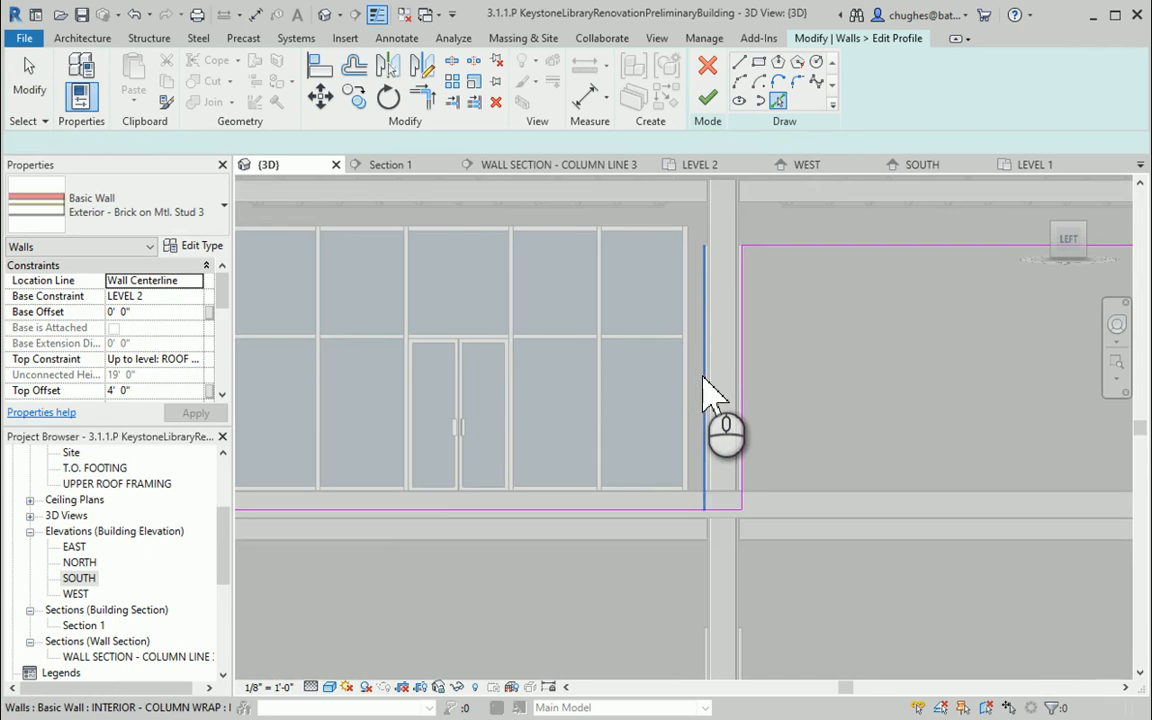
scroll(705, 395, "down", 3)
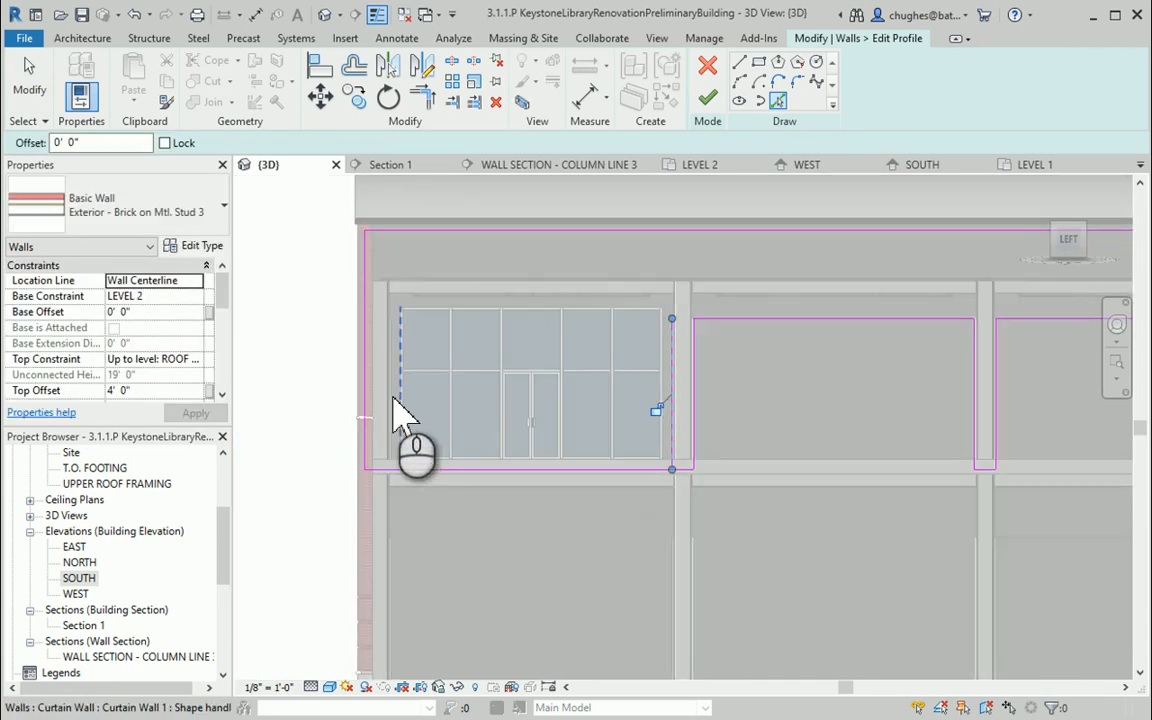
scroll(403, 413, "up", 4)
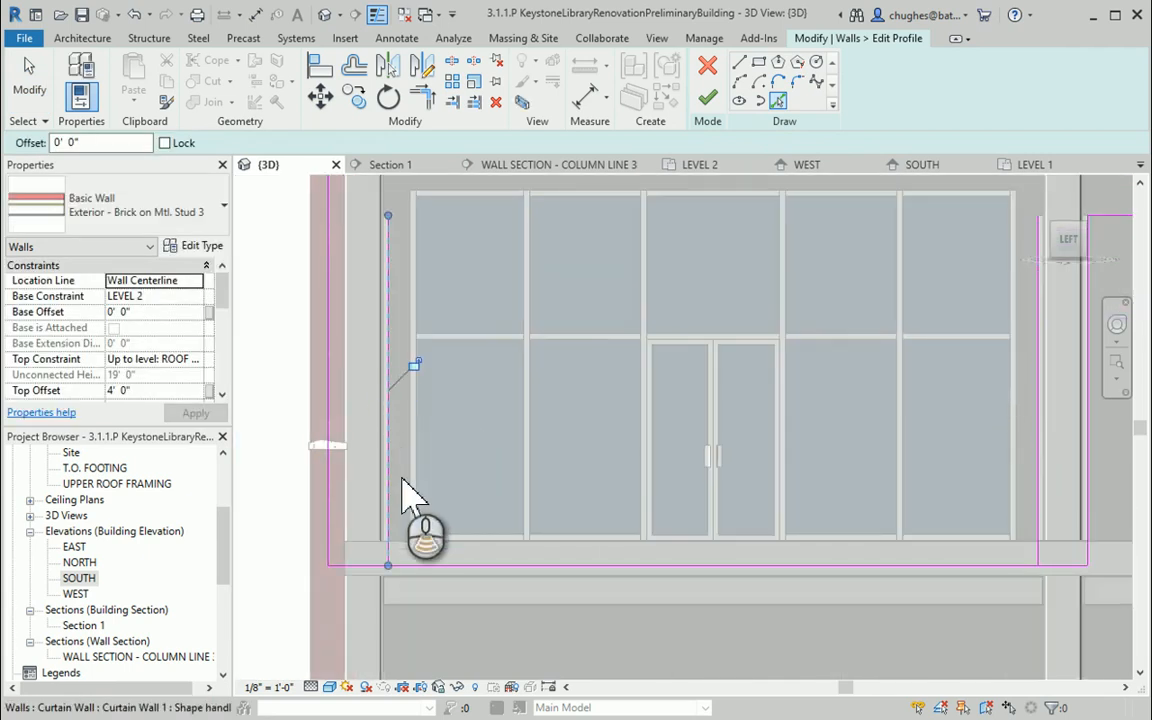
scroll(412, 495, "down", 3)
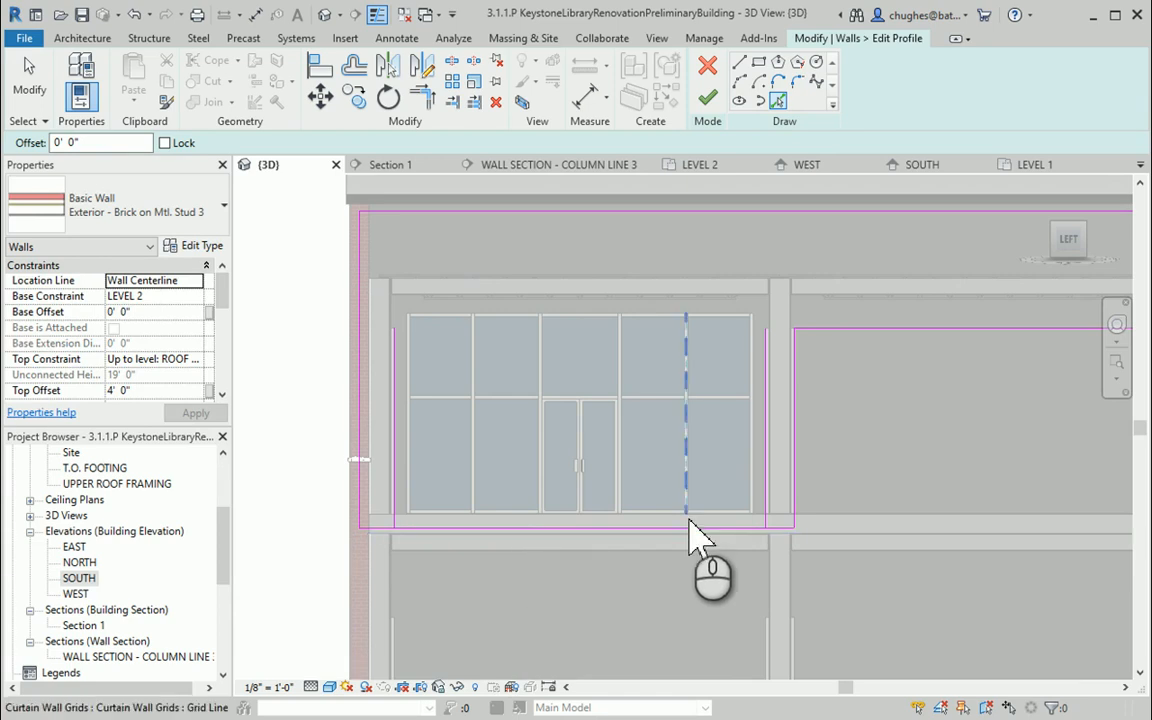
scroll(697, 540, "up", 4)
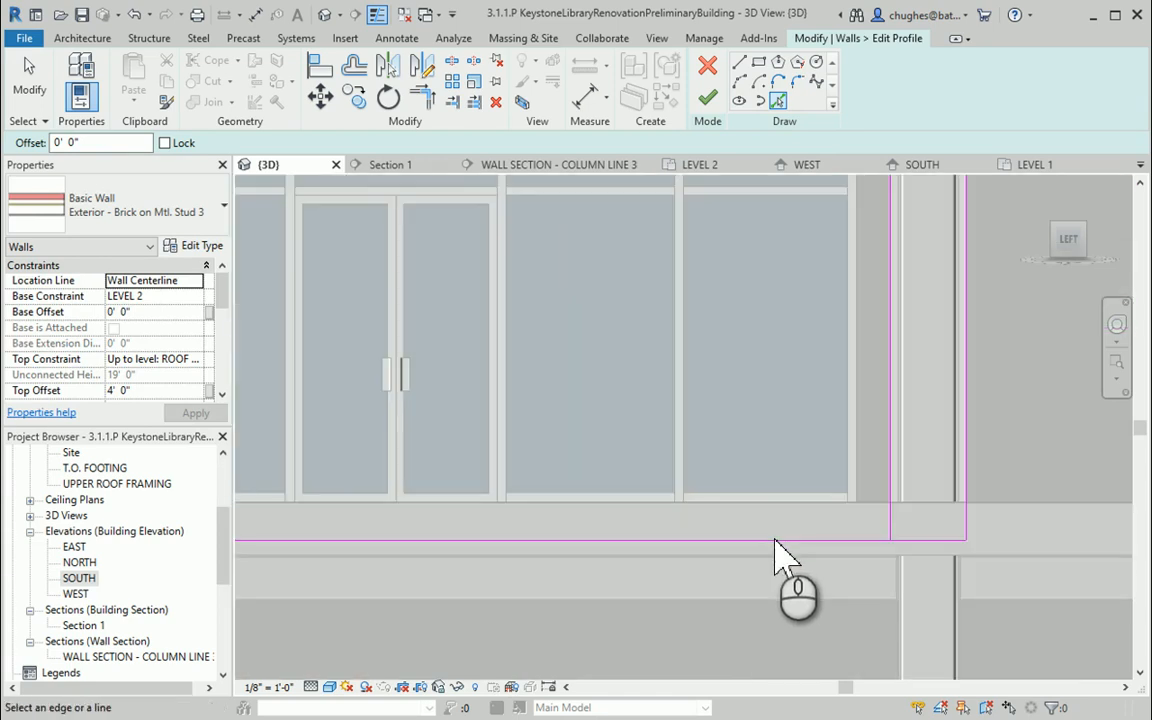
scroll(795, 550, "down", 3)
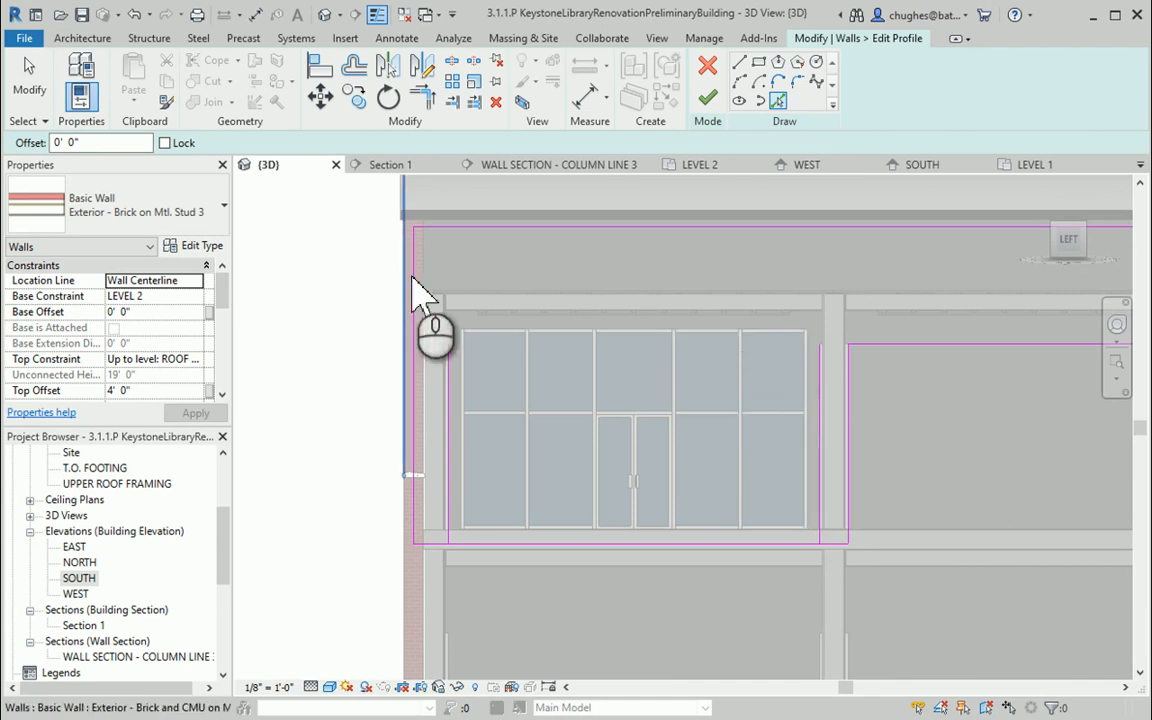
left_click(620, 330)
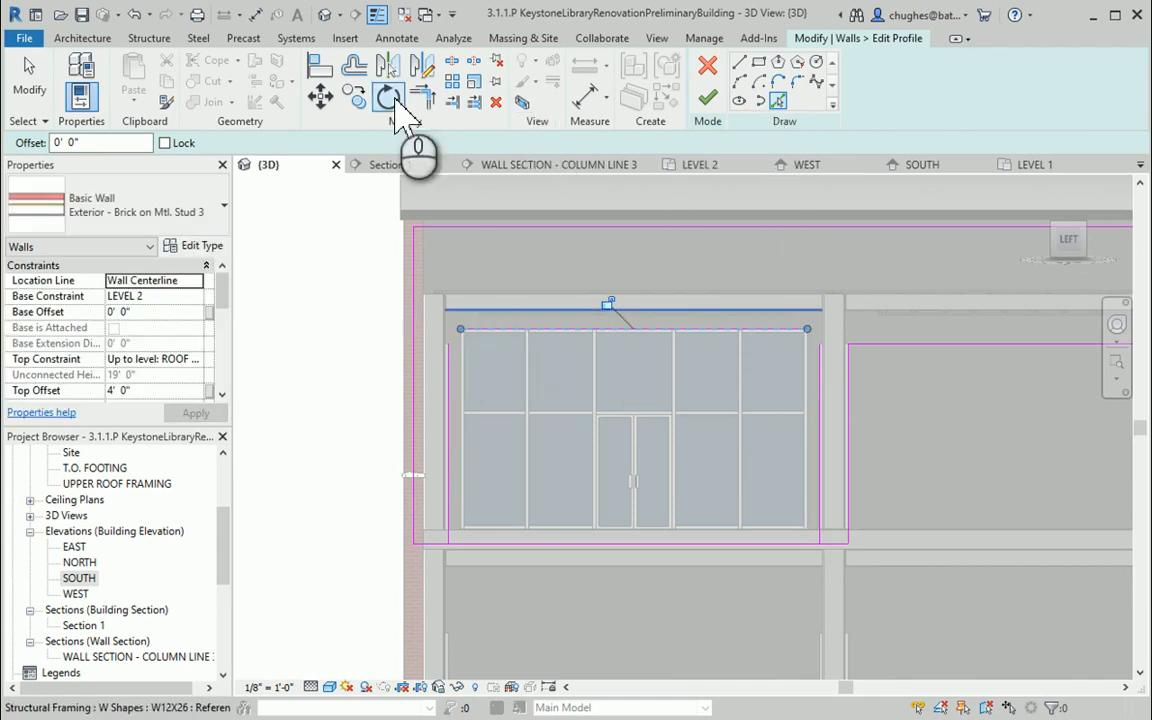
Trim the top corners of the curtain wall outline with Trim/Extend to Corner
left_click(427, 97)
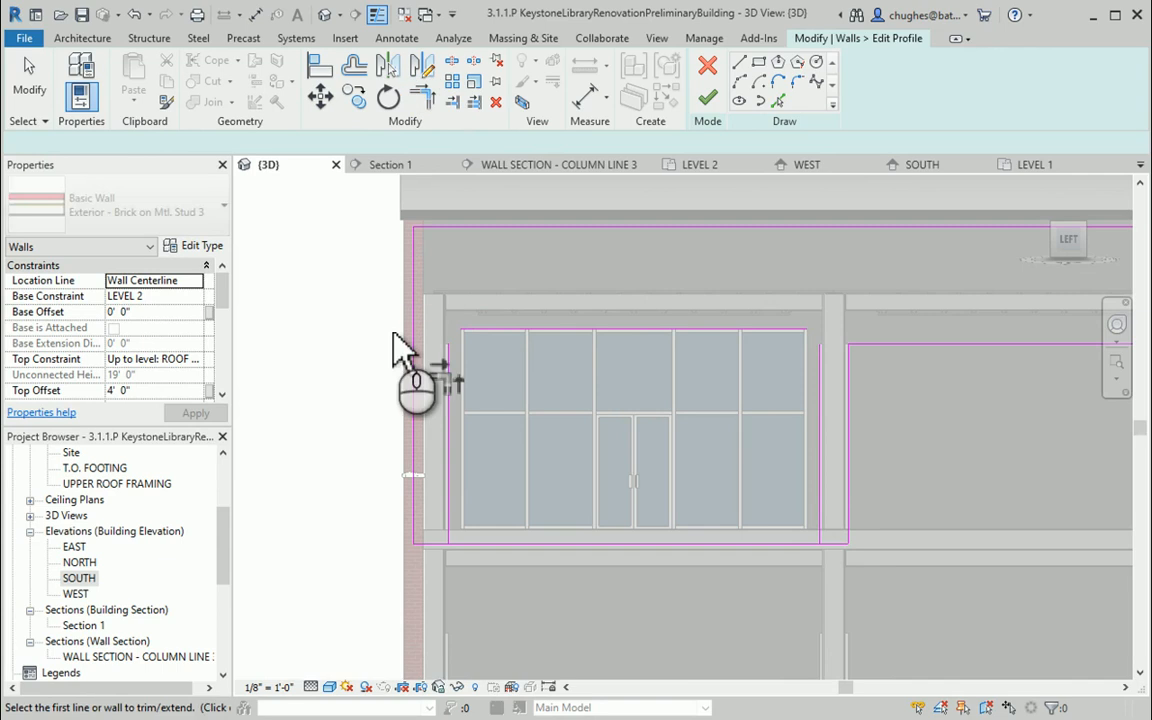
left_click(447, 372)
left_click(476, 329)
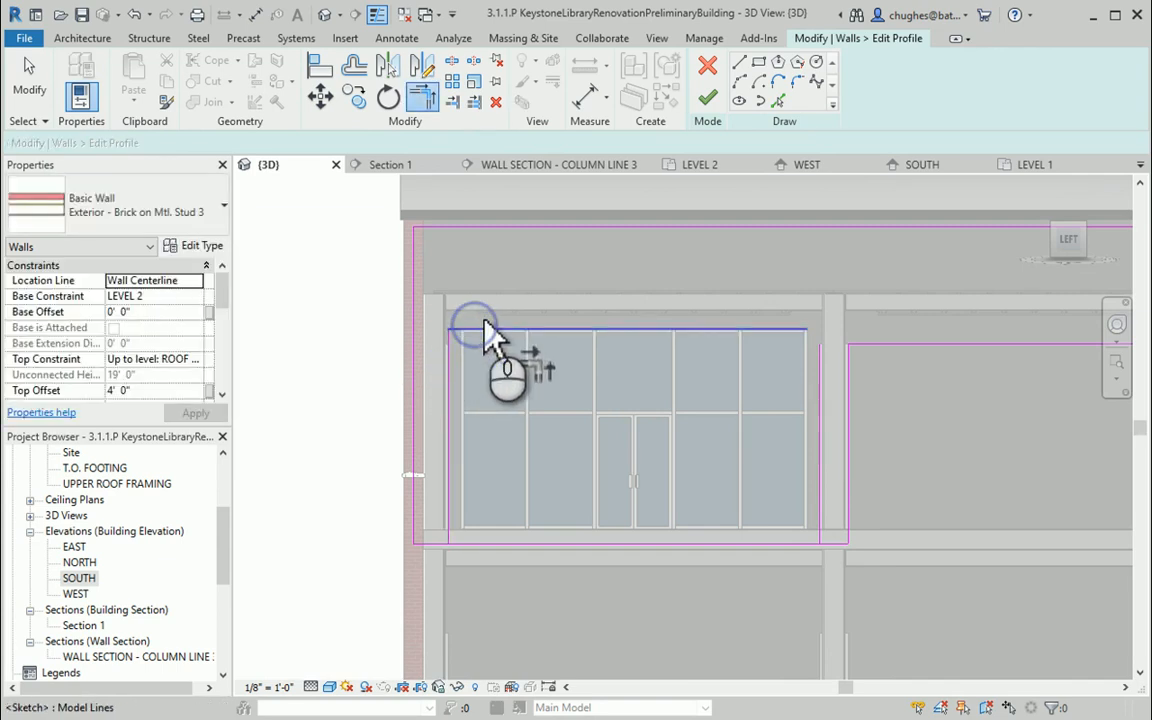
left_click(793, 331)
left_click(820, 370)
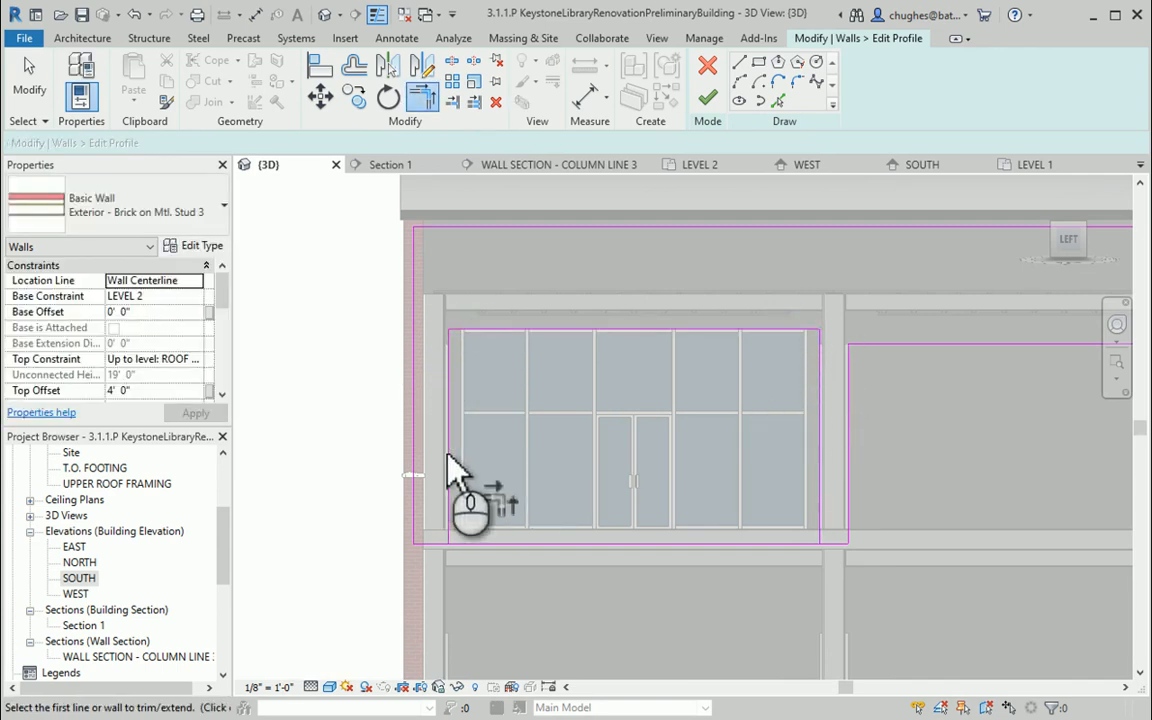
right_click(333, 326)
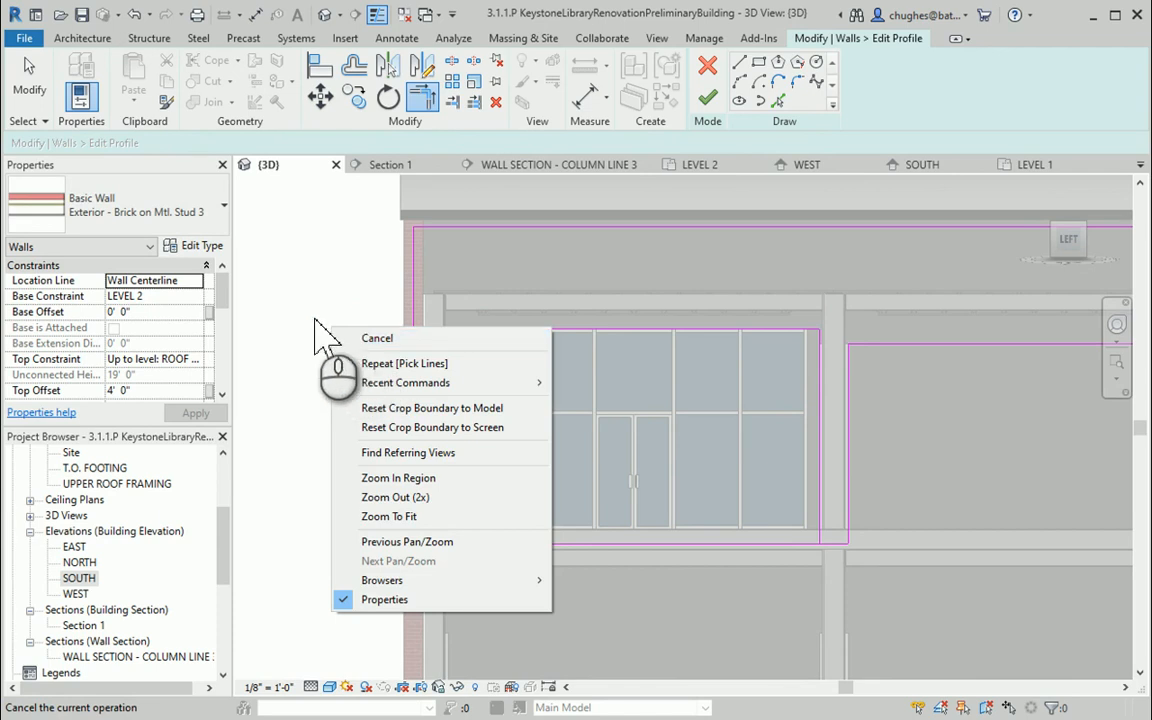
left_click(314, 319)
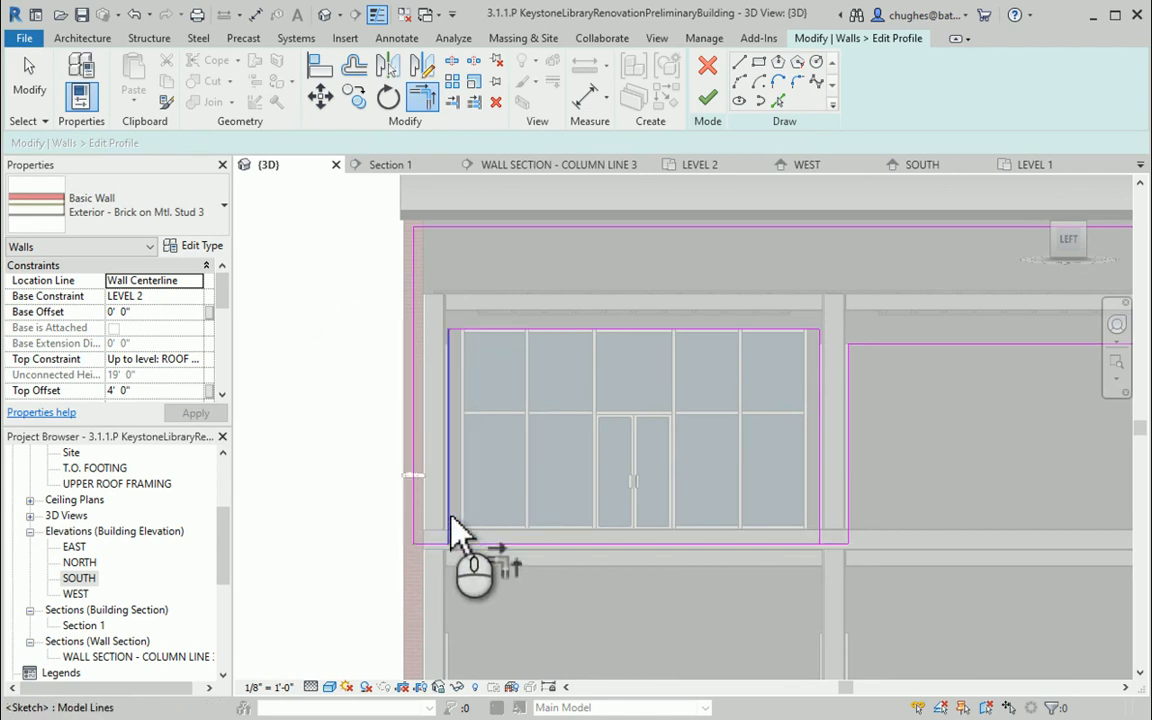
Trim the curtain wall outline's bottom-left corner, unjoining elements when prompted
left_click(425, 540)
left_click(414, 515)
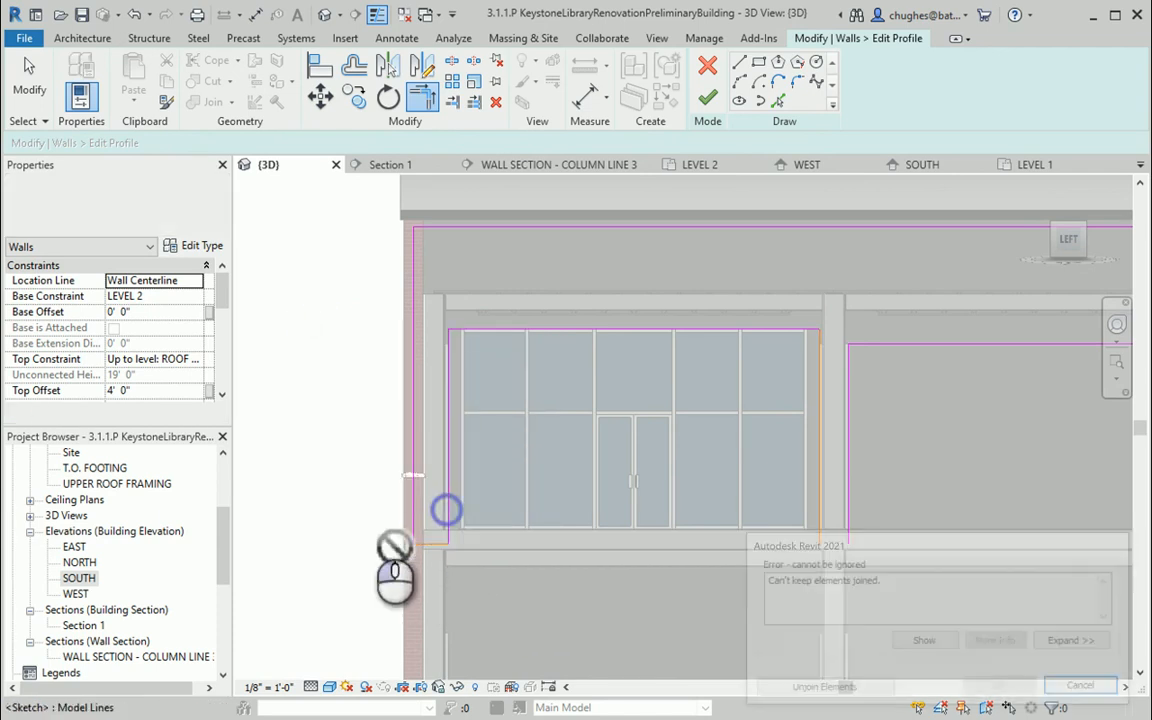
left_click(869, 691)
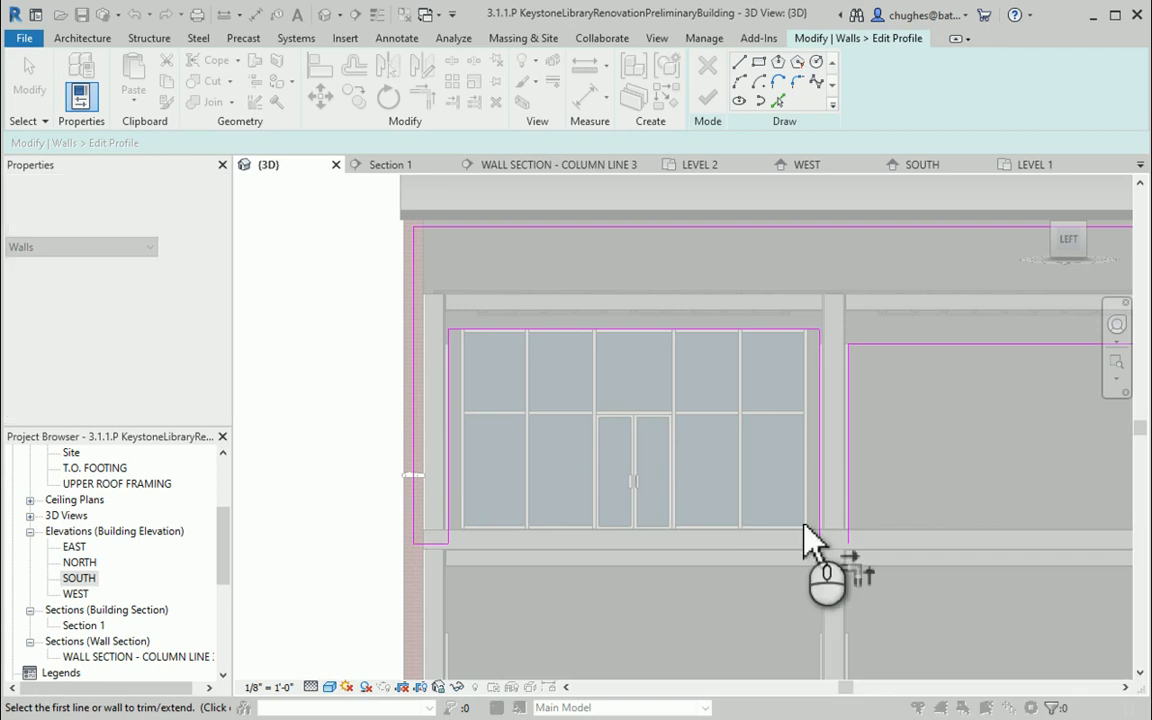
Draw a short line at the bottom joining the curtain wall outline's right edge to the next vertical line
left_click(738, 63)
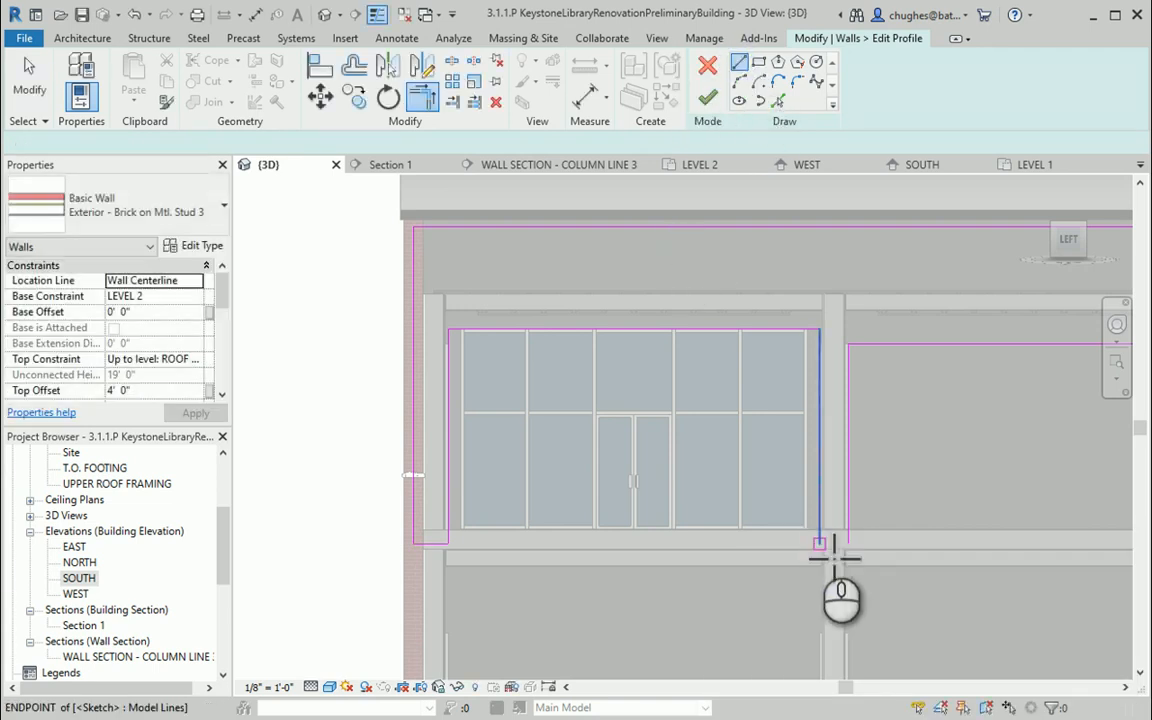
left_click(820, 543)
left_click(850, 546)
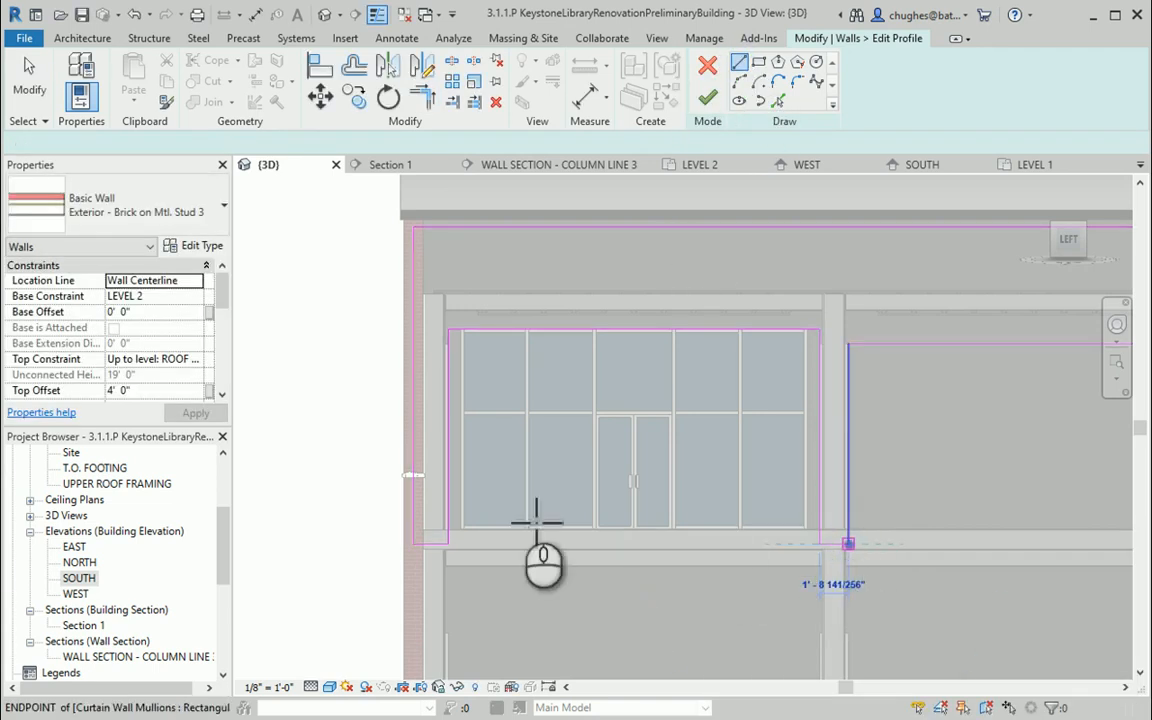
middle_click_drag(759, 473, 468, 497)
scroll(575, 458, "down", 2)
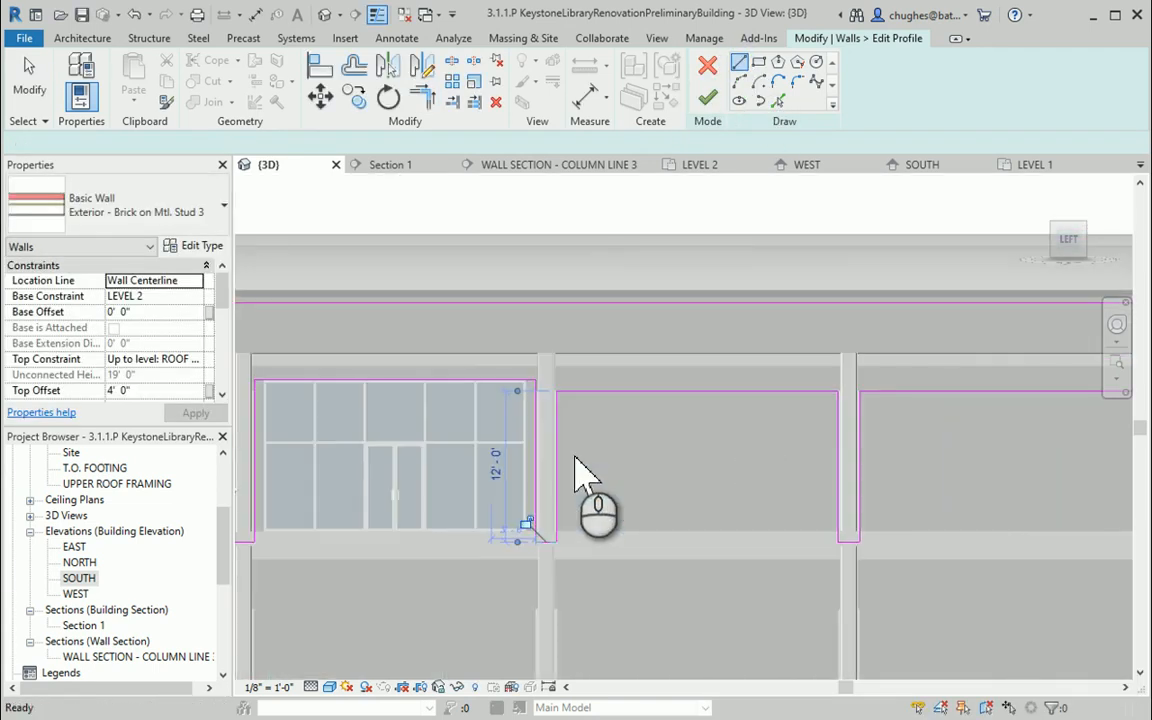
right_click(707, 470)
left_click(752, 171)
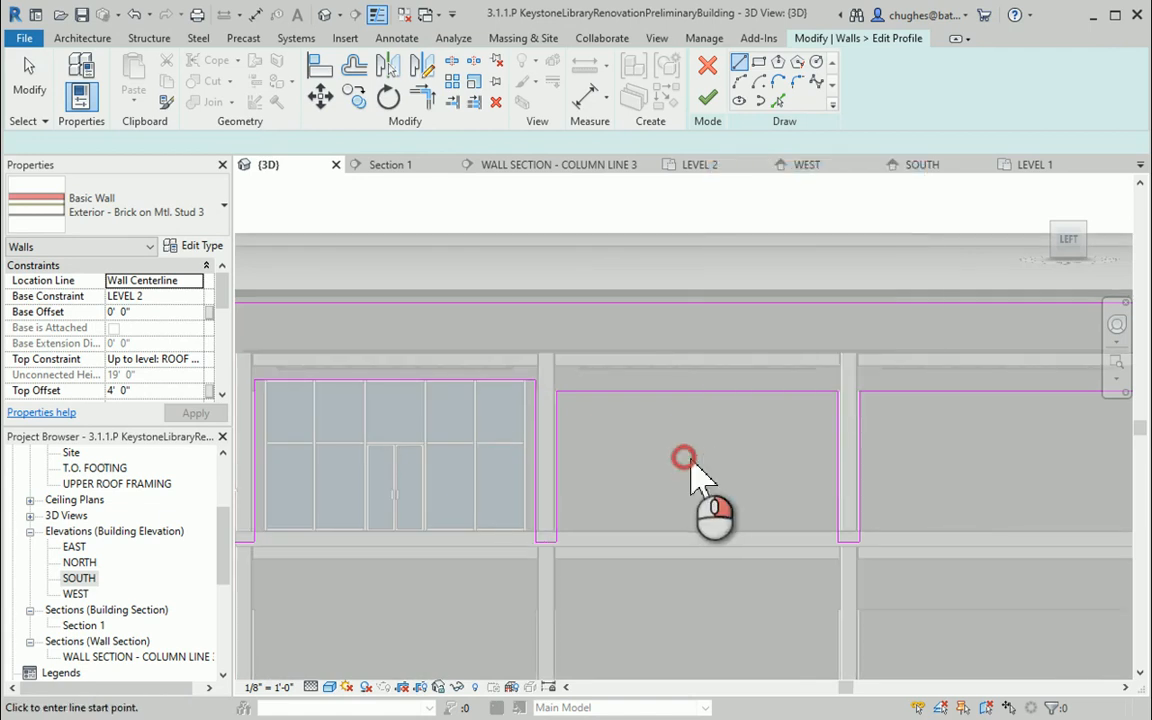
Align the top edges of the middle and right opening outlines with the top edge of the curtain wall opening
right_click(684, 458)
left_click(738, 160)
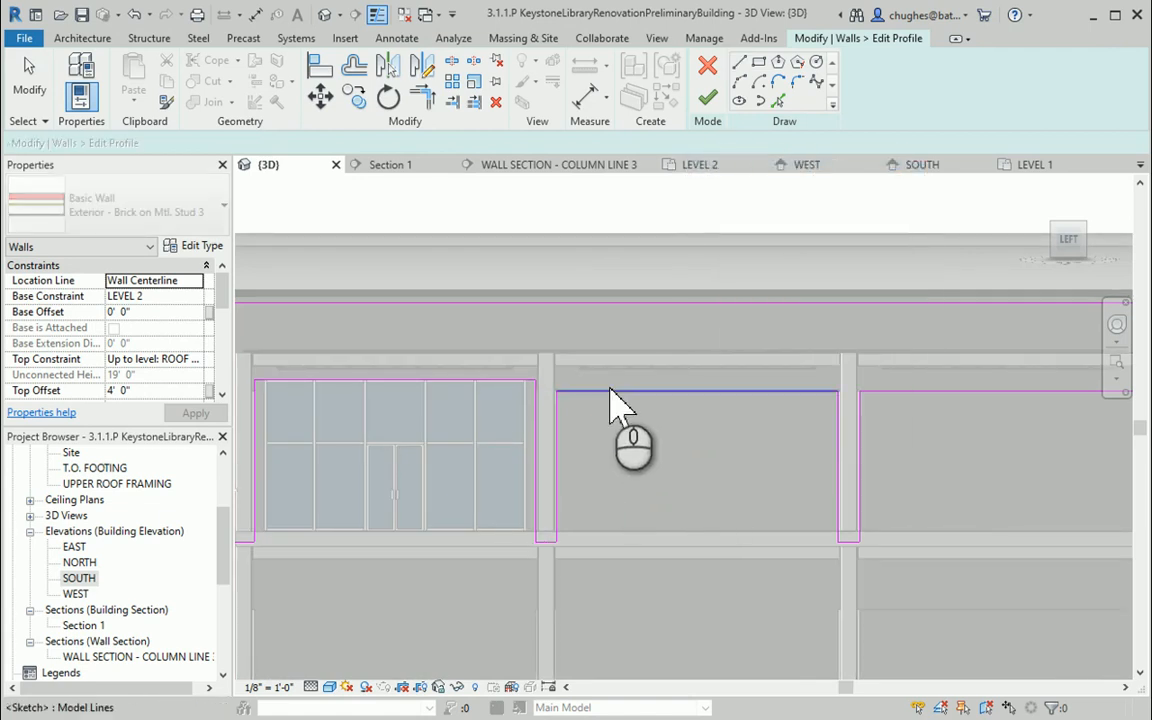
left_click(334, 66)
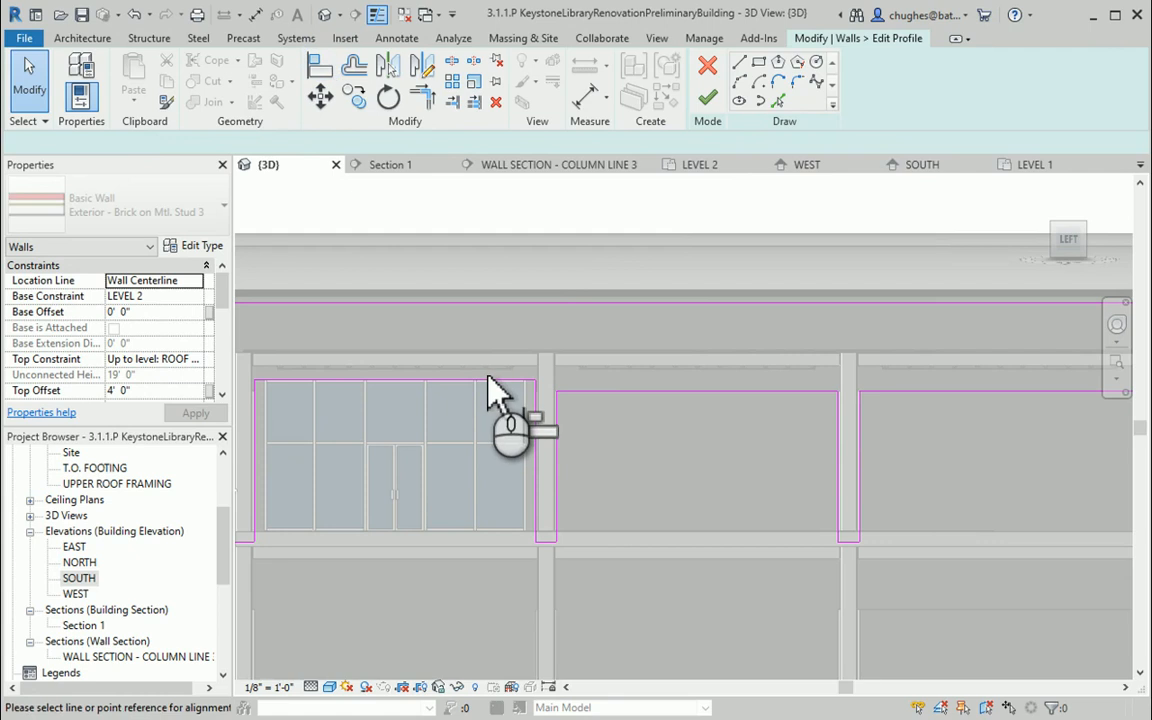
left_click(603, 391)
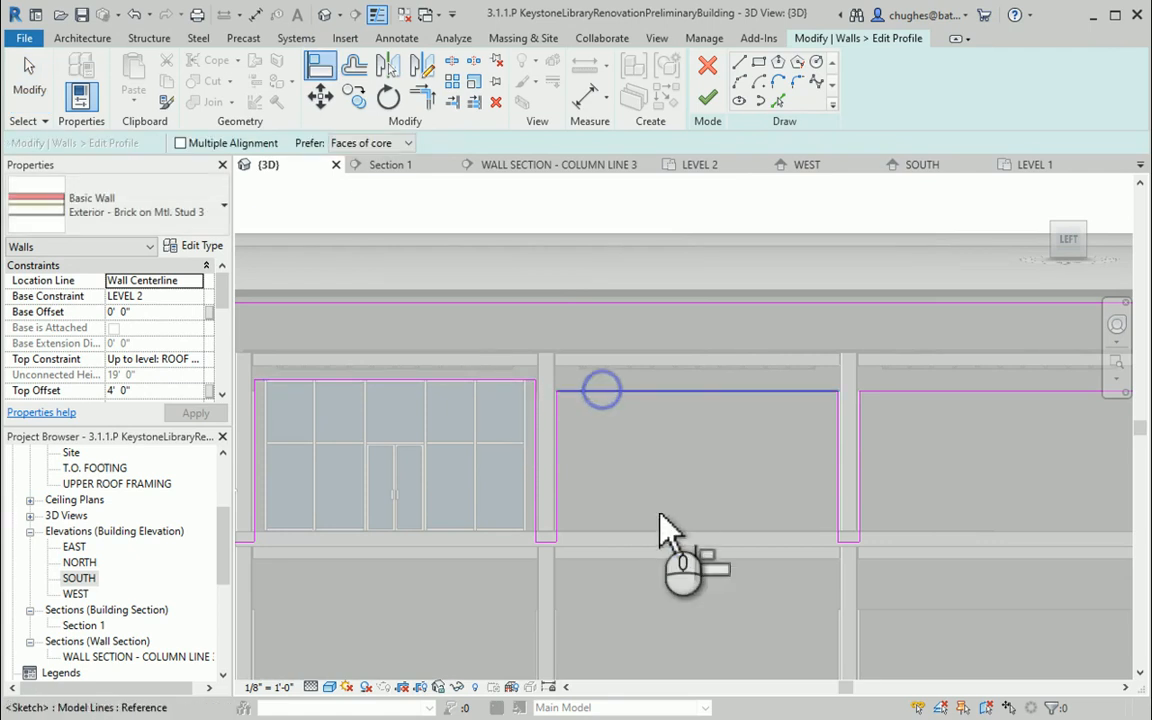
left_click(523, 353)
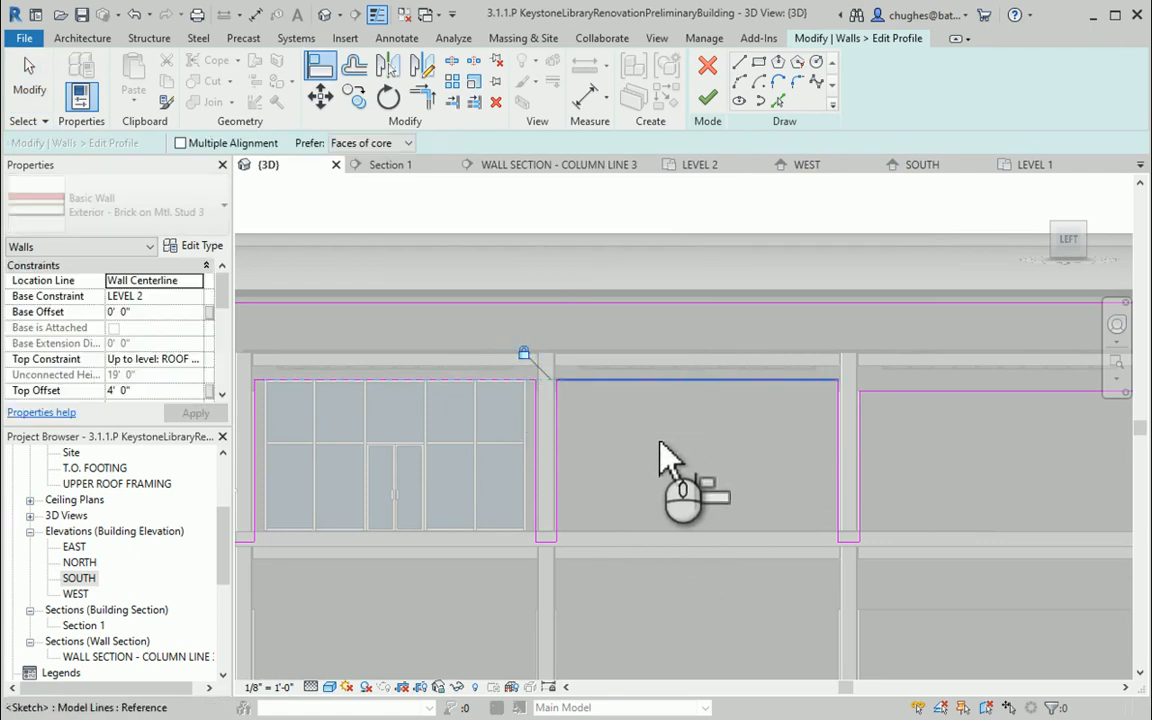
left_click(684, 381)
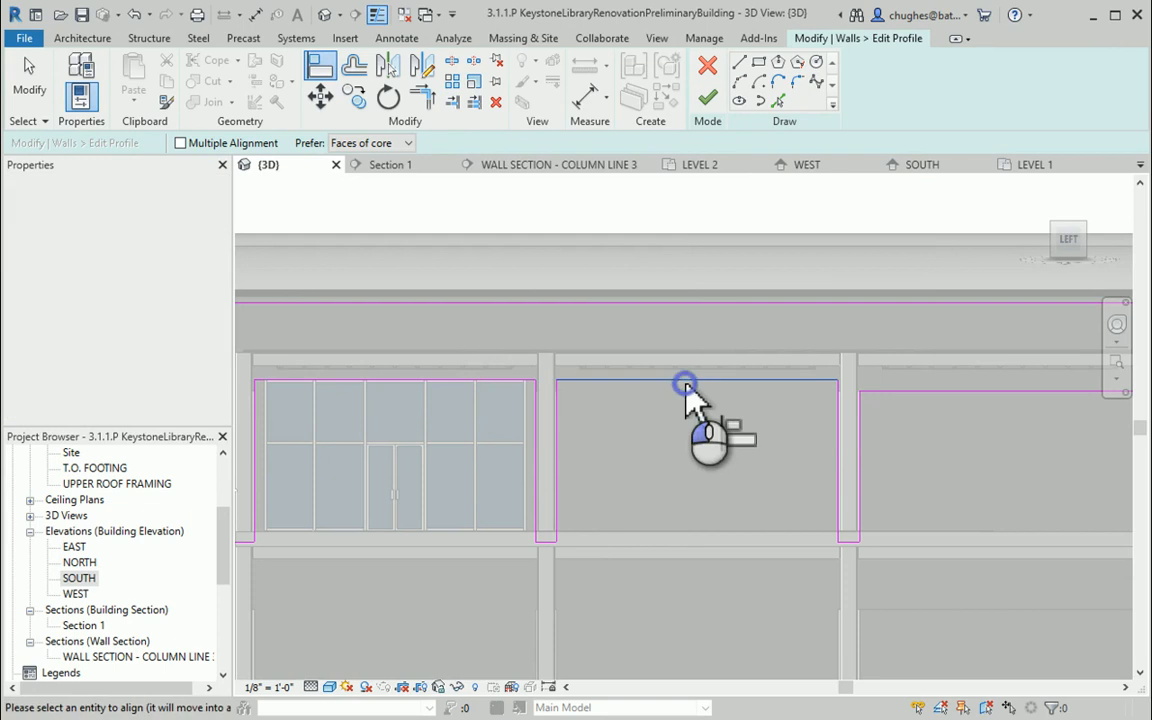
left_click(912, 391)
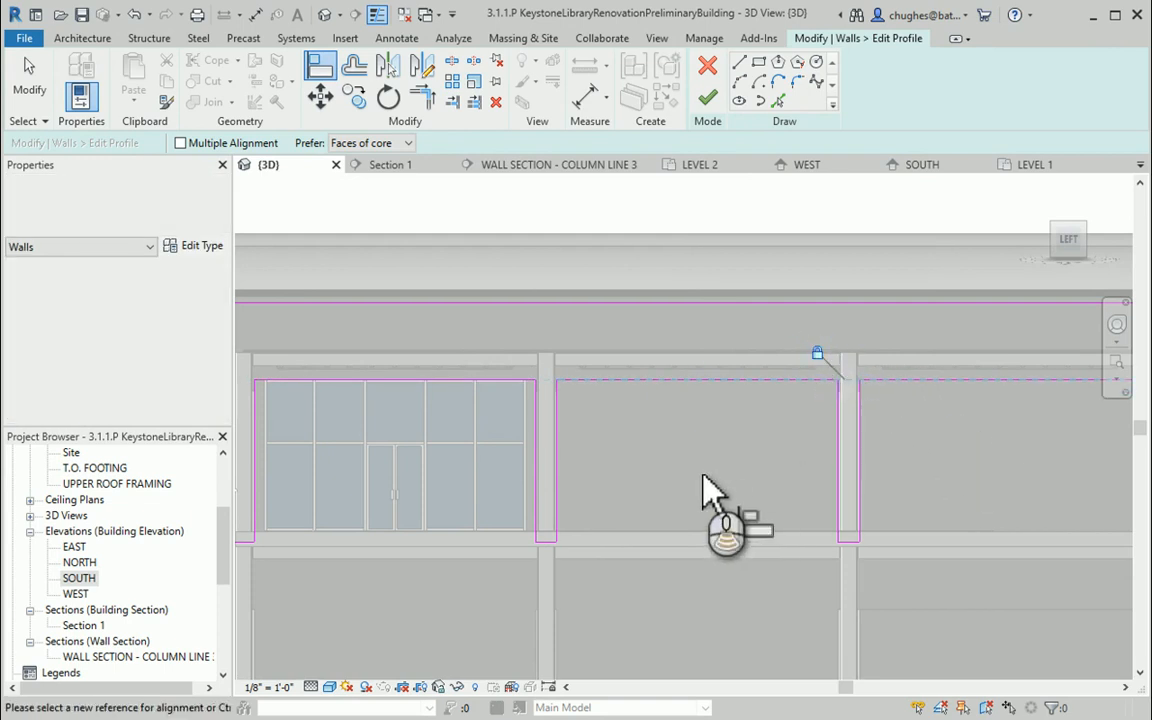
scroll(707, 489, "down", 2)
right_click(846, 470)
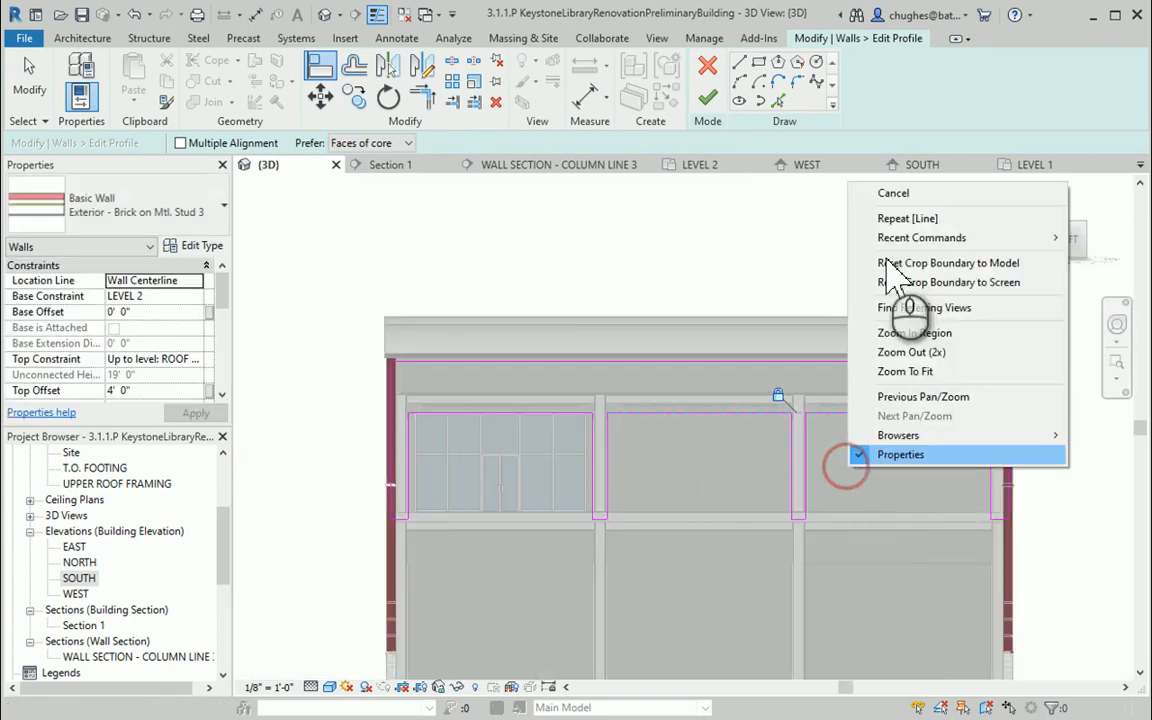
left_click(900, 193)
right_click(763, 228)
left_click(805, 237)
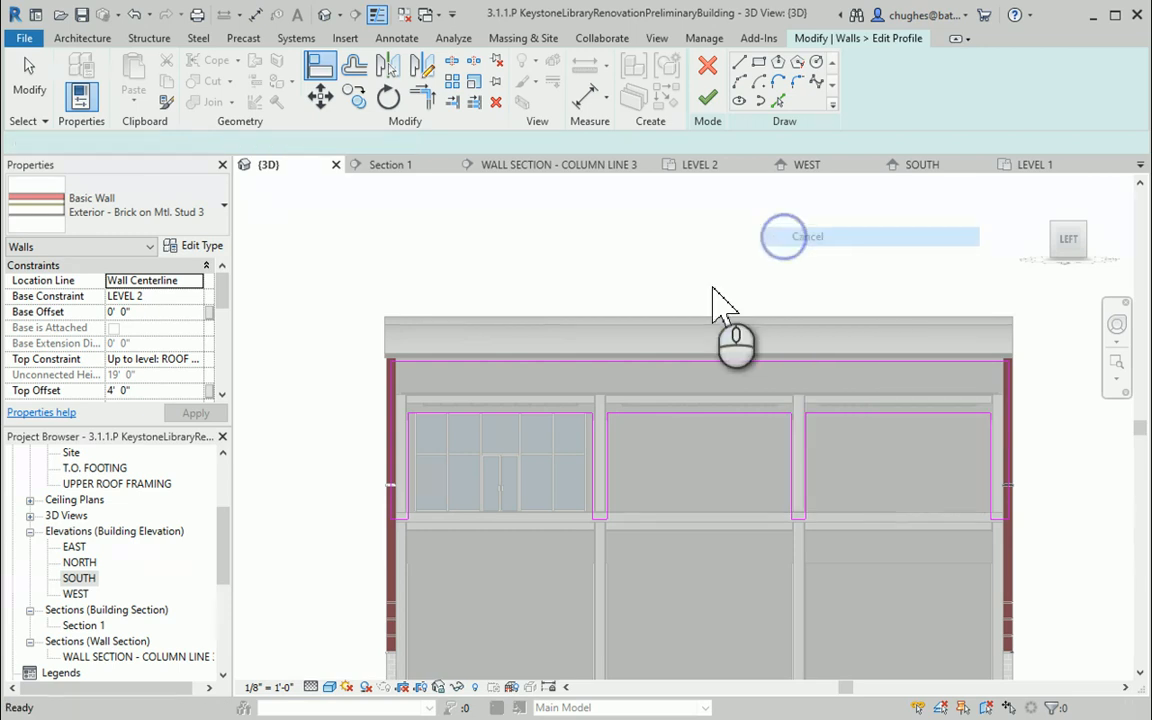
Finish the wall profile edit, deleting the instance named in the warning
left_click(707, 99)
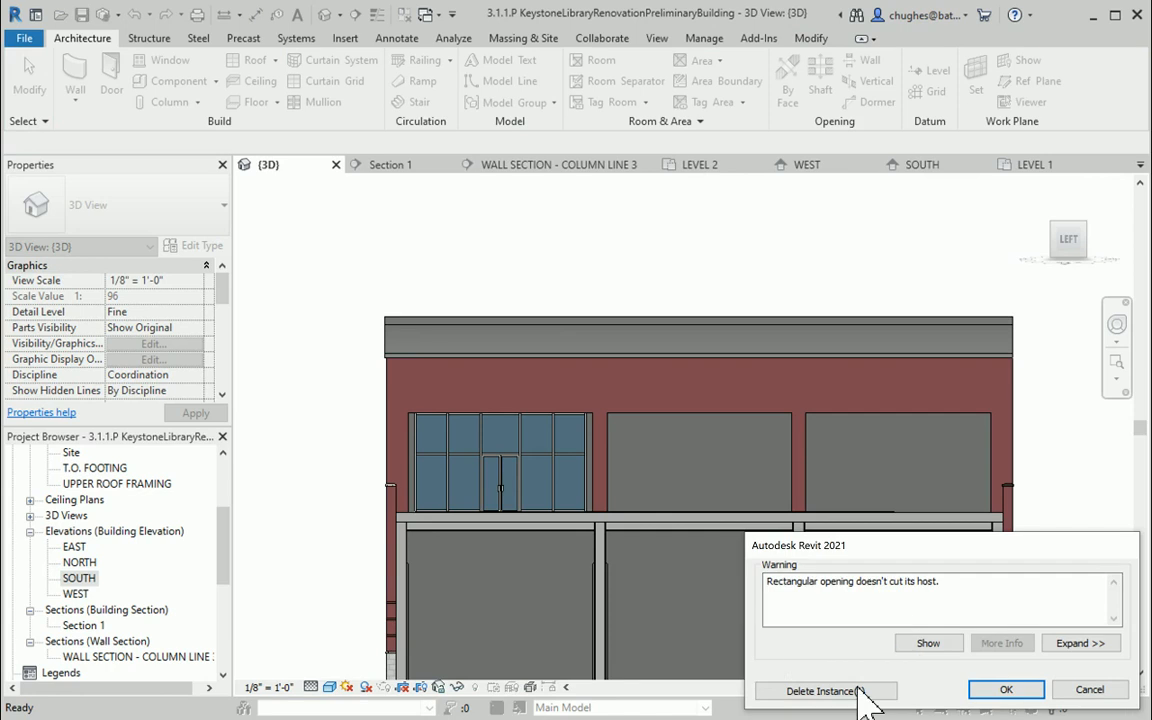
left_click(825, 690)
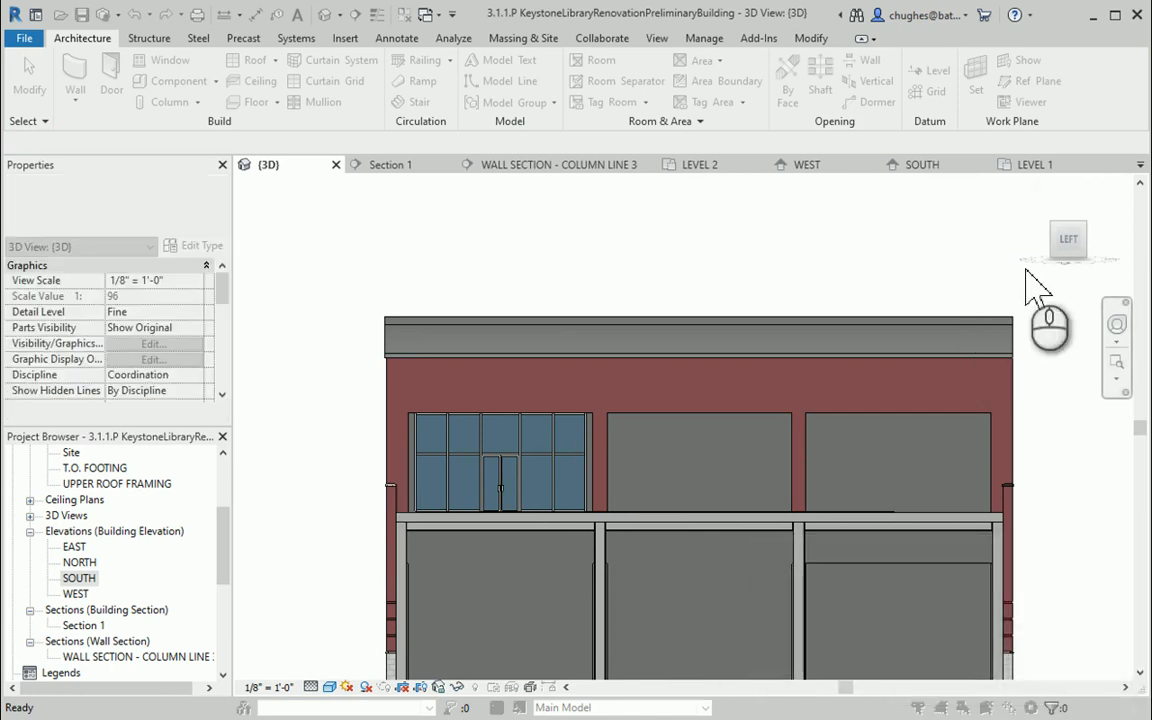
Open the upper storefront wall's profile for editing again, closing the attachment notice
left_click_drag(1030, 265, 966, 272)
left_click(340, 415)
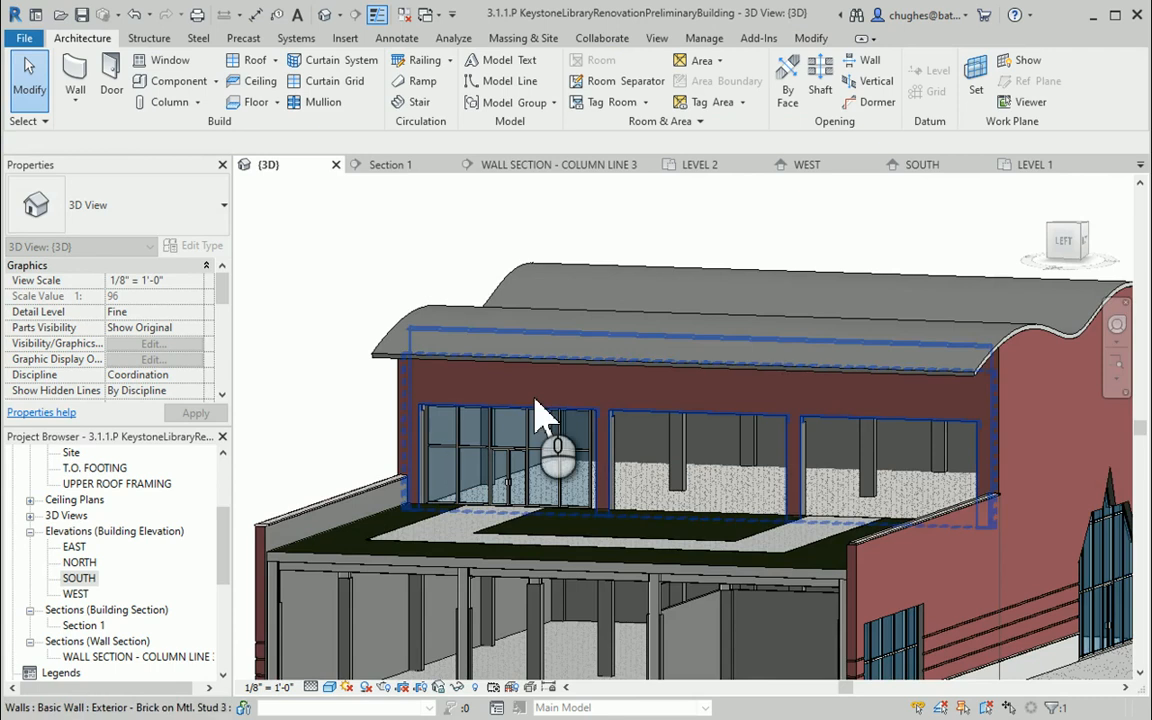
scroll(440, 465, "up", 3)
scroll(440, 465, "up", 3)
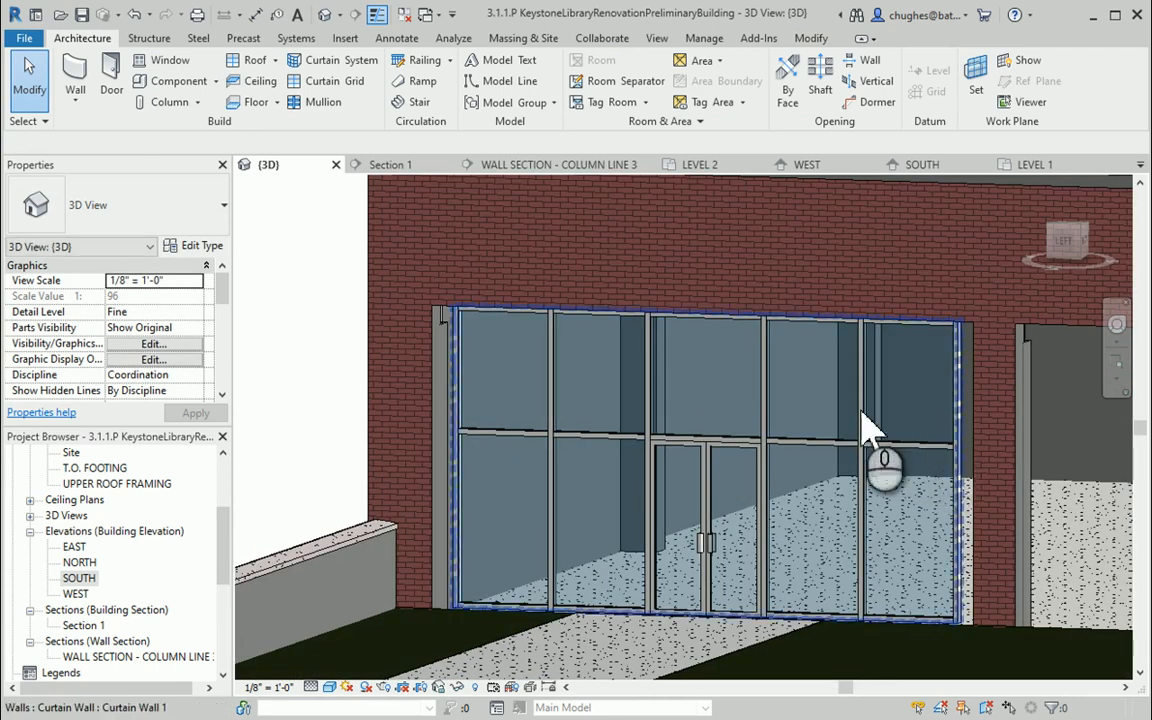
scroll(656, 463, "down", 3)
middle_click_drag(868, 455, 506, 458)
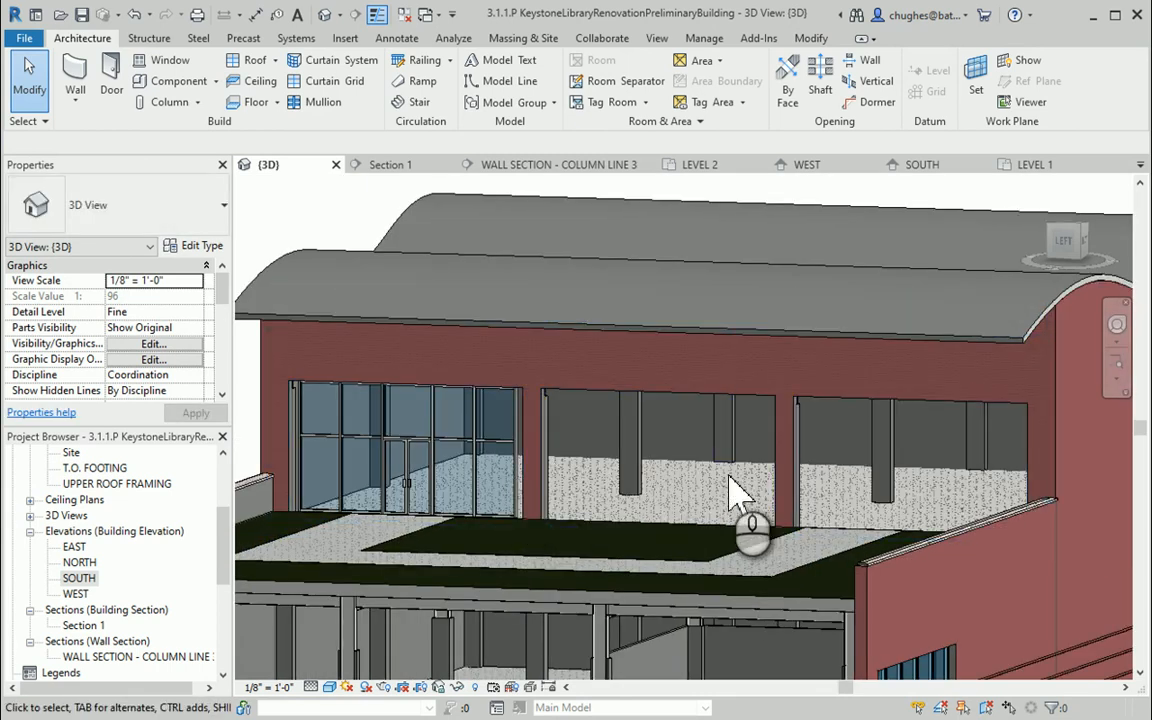
left_click(606, 385)
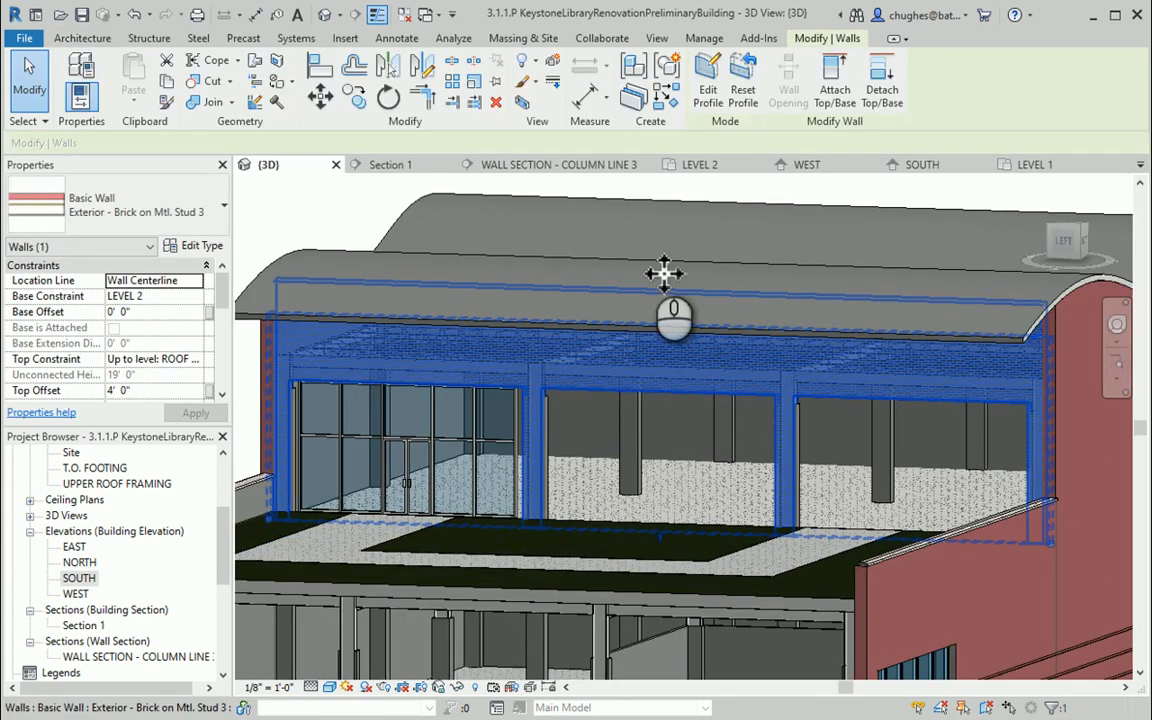
left_click(707, 97)
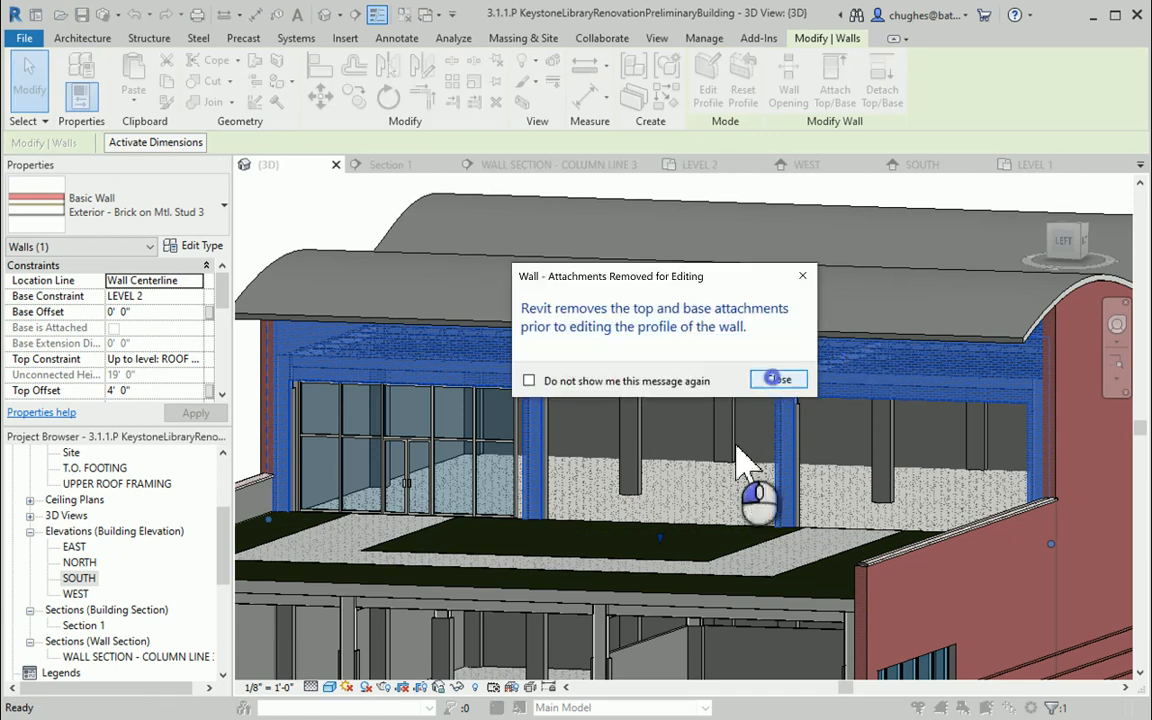
left_click(778, 379)
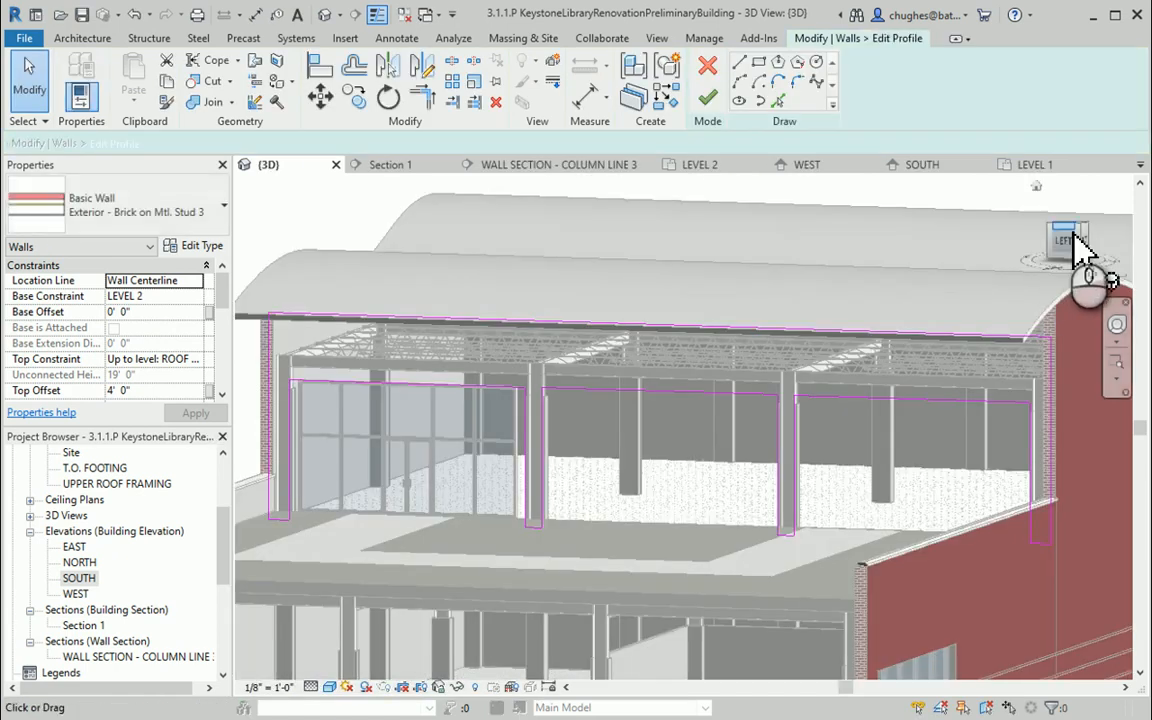
left_click(1070, 240)
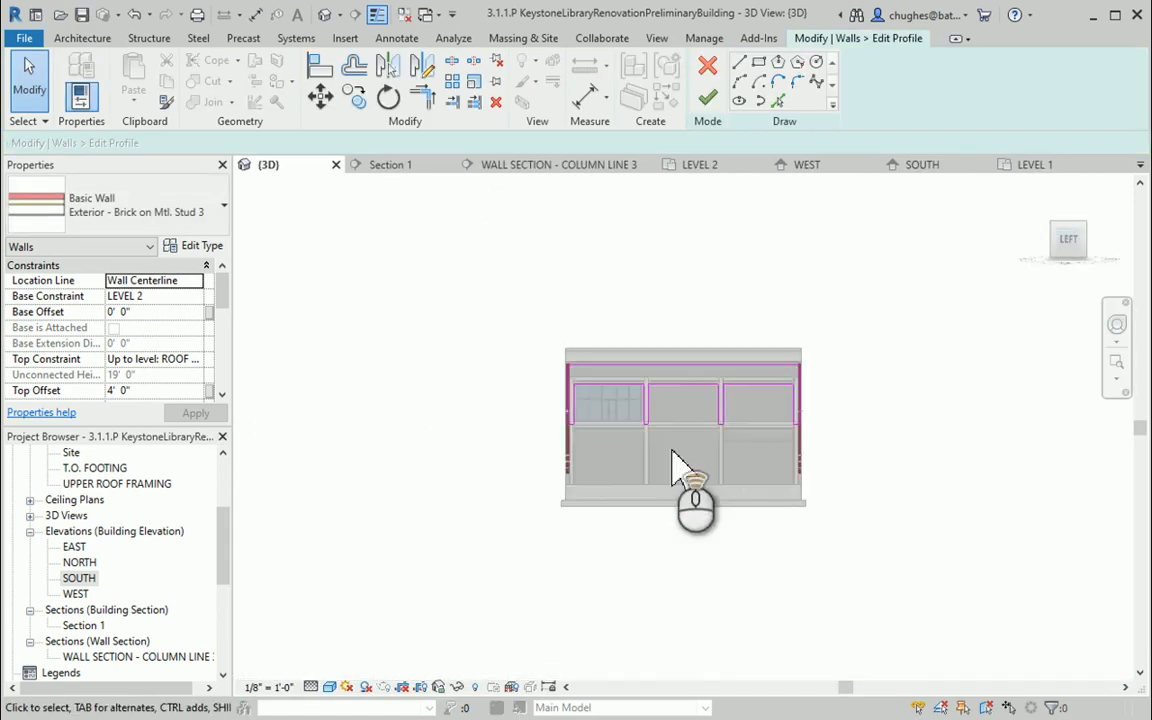
Draw a semicircular arc of about 11' 3" radius between the middle opening's two bottom corners
scroll(672, 465, "up", 8)
middle_click_drag(663, 342, 689, 390)
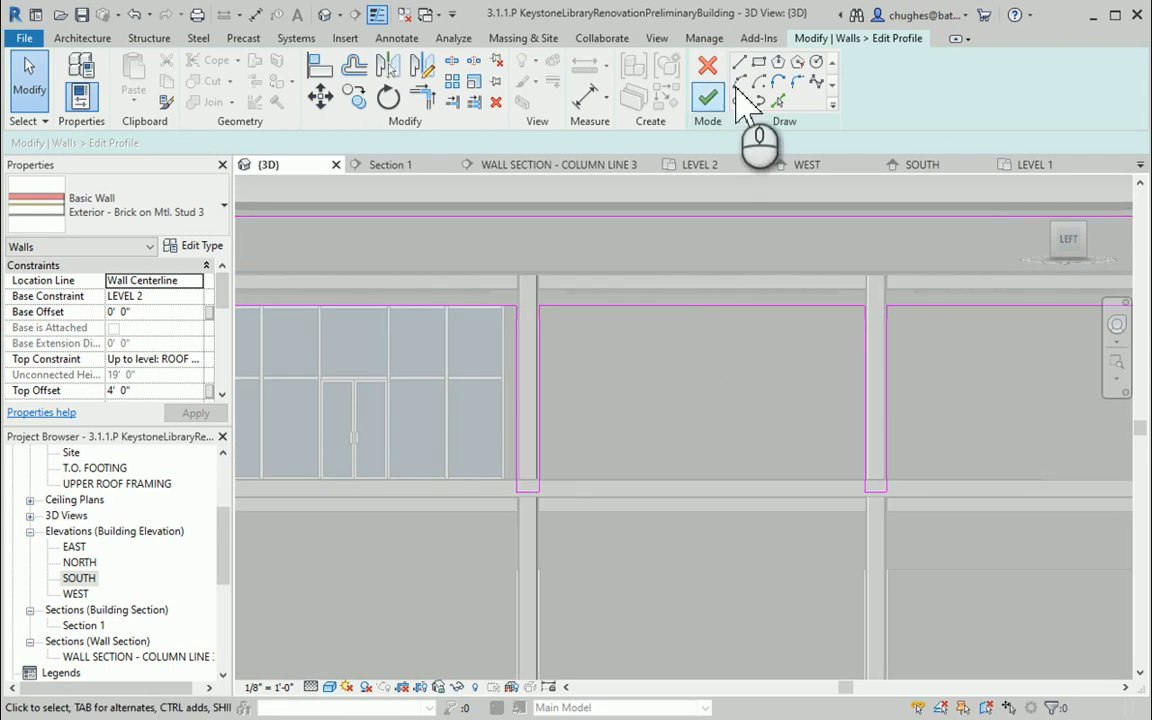
left_click(739, 82)
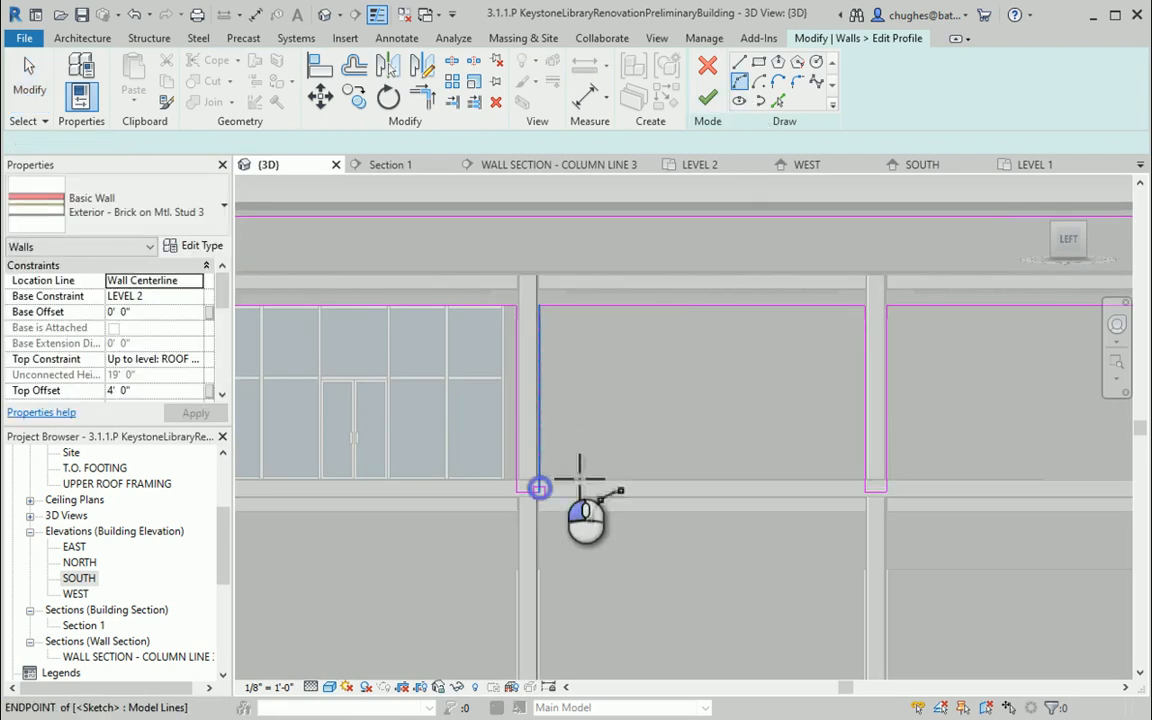
left_click(540, 487)
left_click(866, 492)
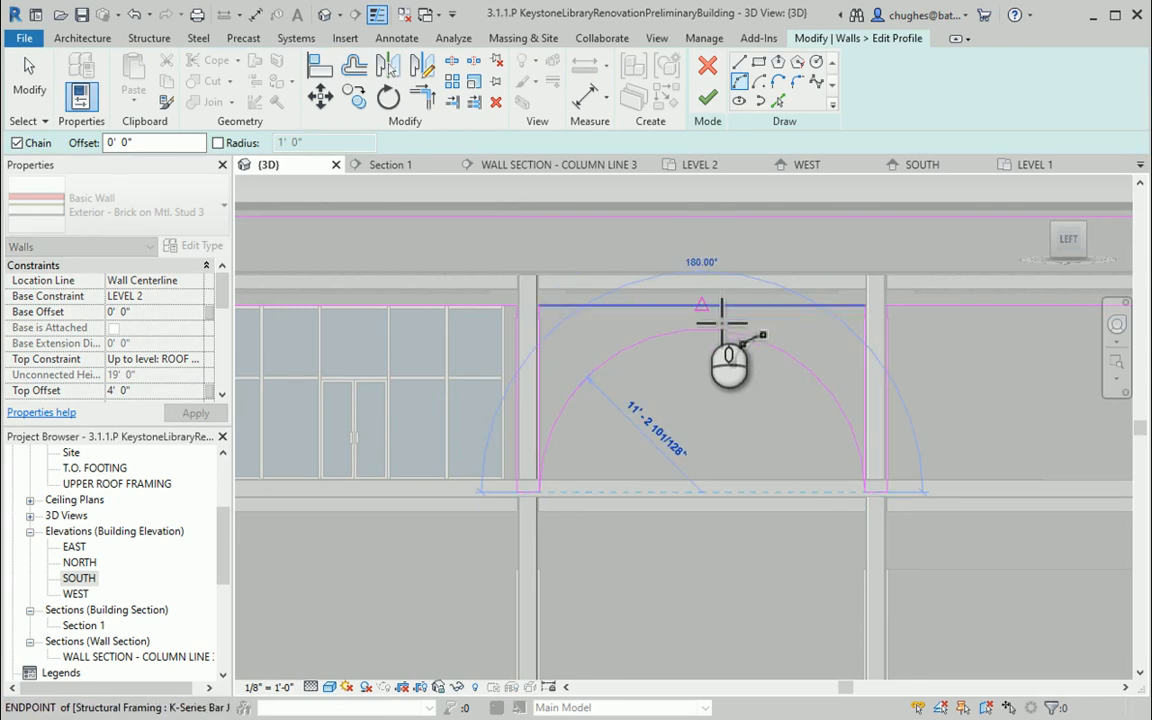
left_click(757, 370)
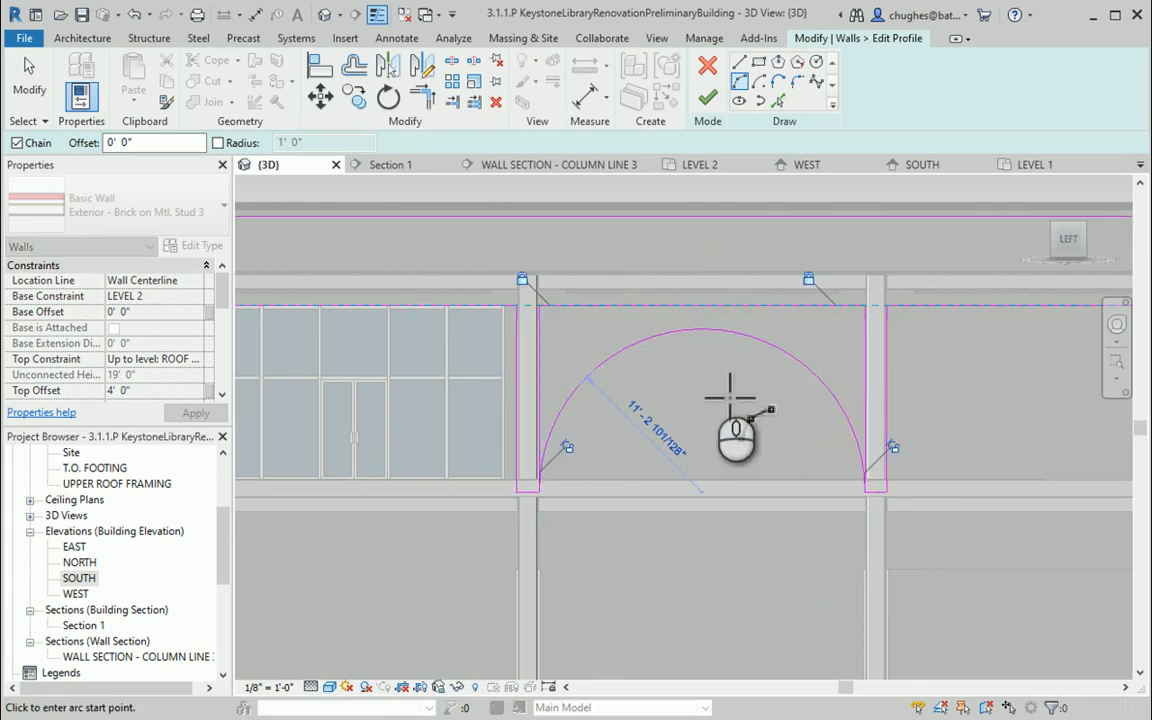
right_click(715, 386)
left_click(722, 385)
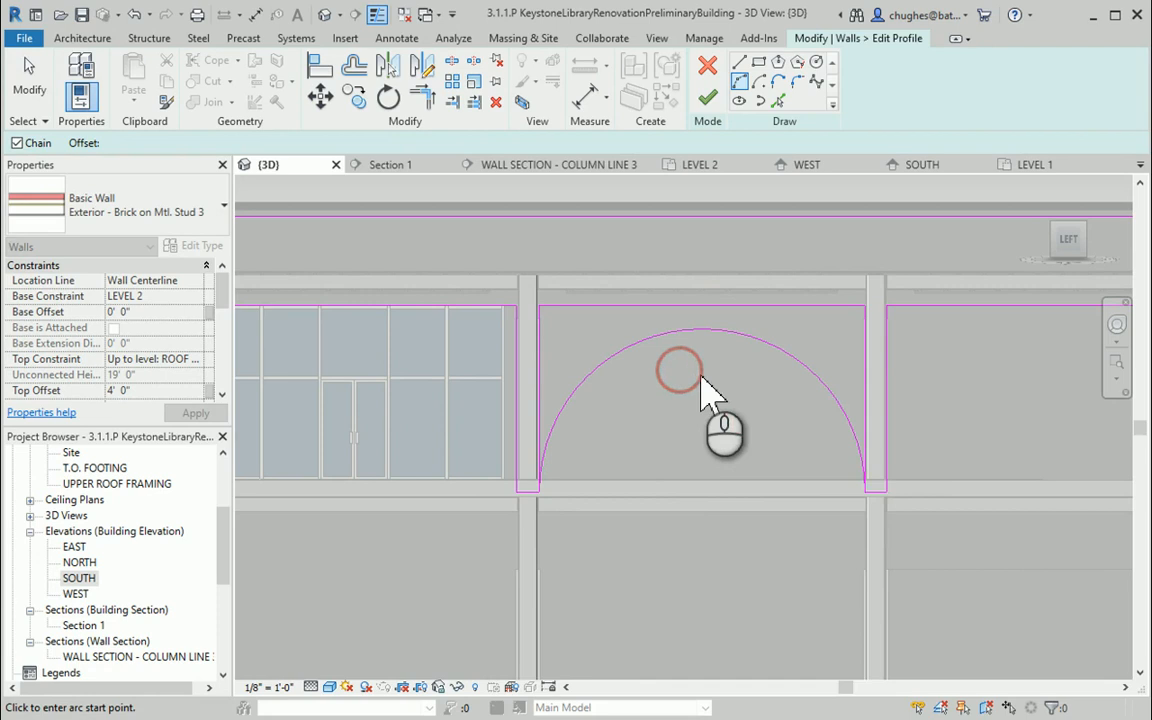
right_click(702, 378)
left_click(722, 382)
Delete the middle opening outline's left edge and top edge lines
left_click(541, 350)
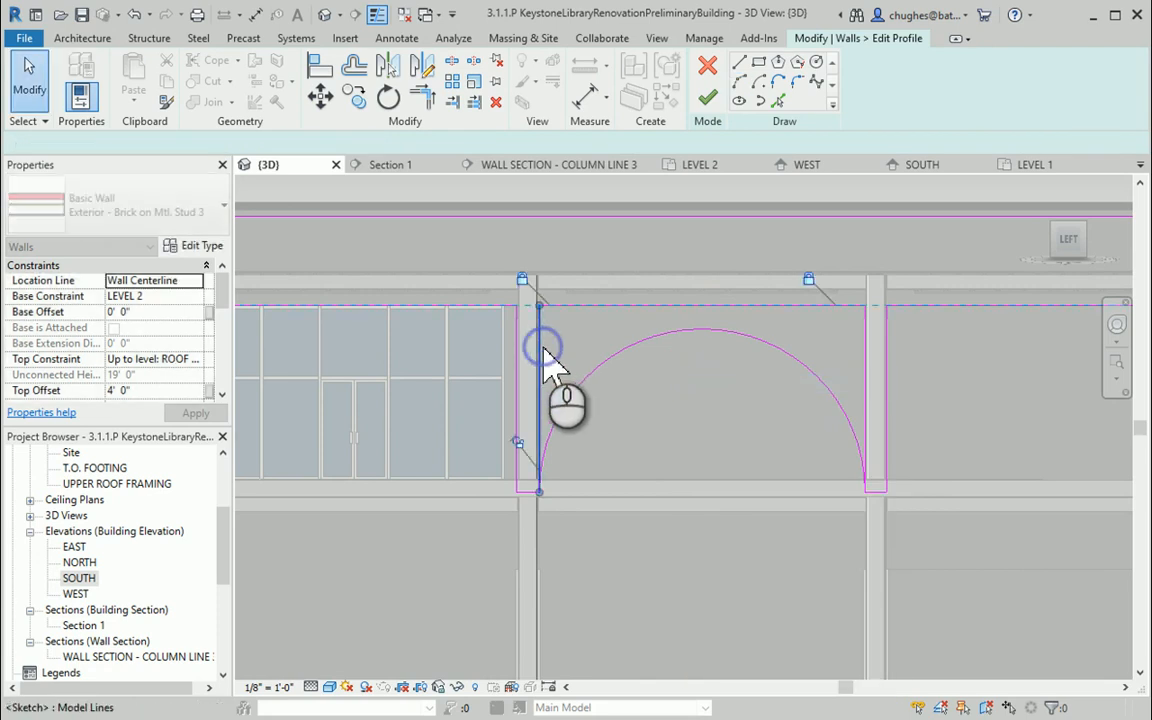
key("Delete")
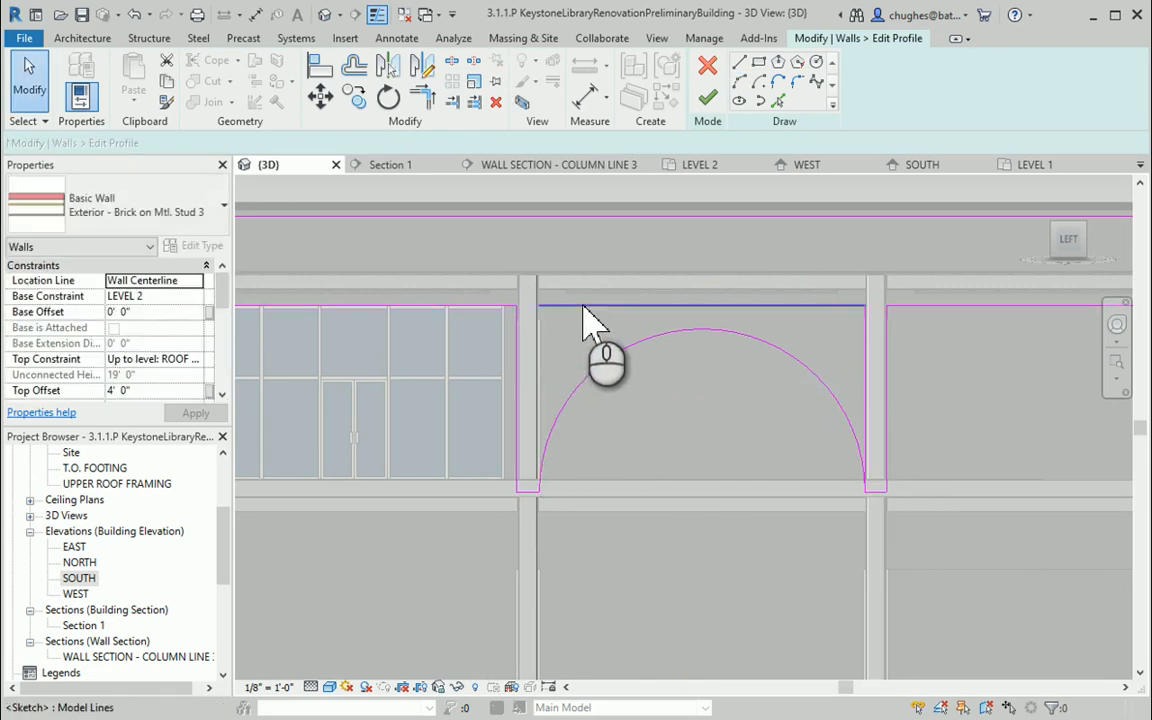
left_click(585, 310)
key("Delete")
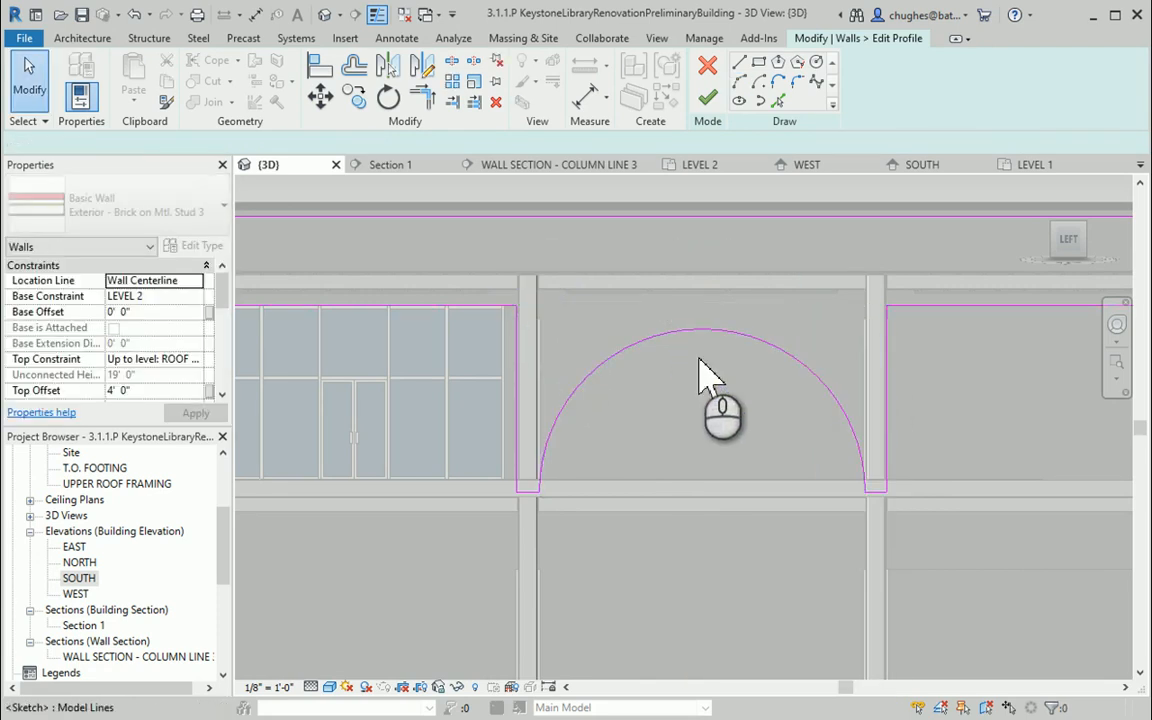
Inspect the arched opening in the upper wall from a few 3D angles
scroll(660, 368, "down", 2)
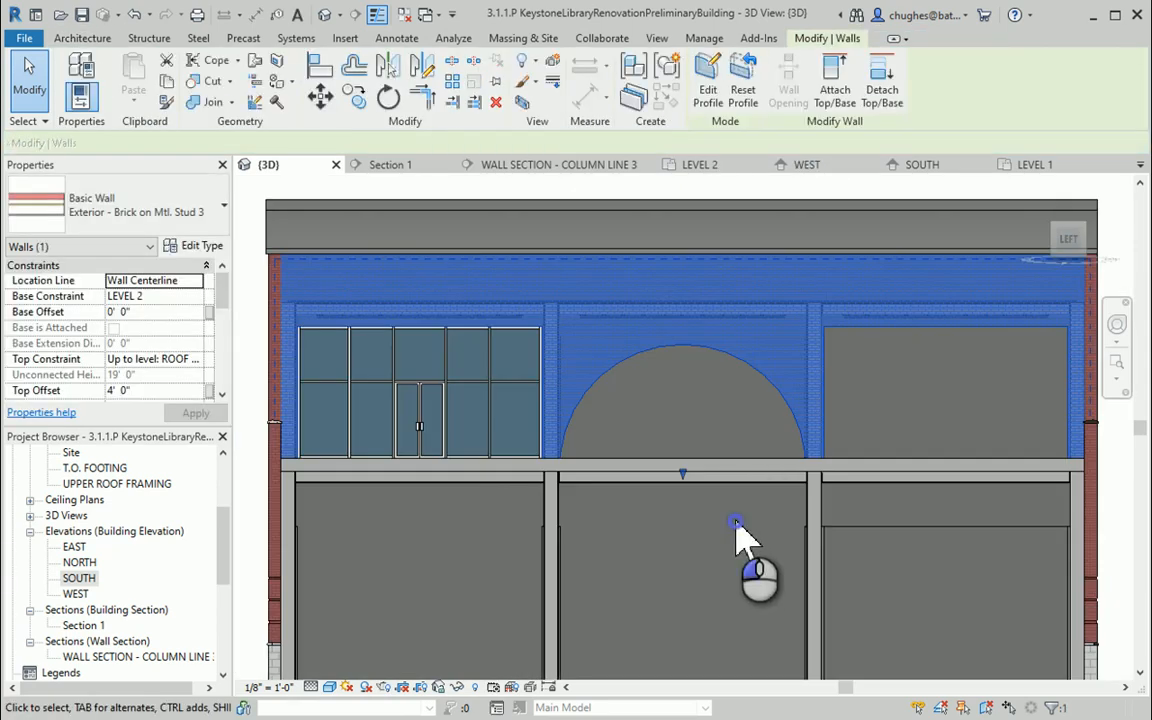
left_click(736, 522)
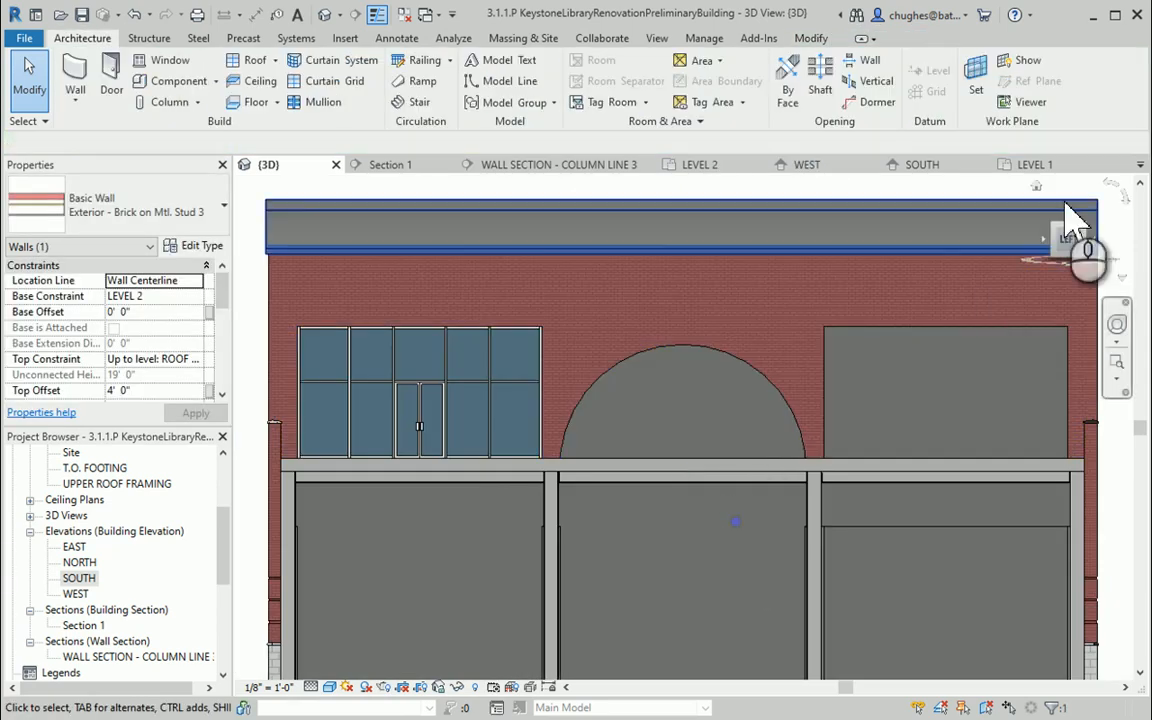
mouse_move(1085, 250)
left_mouse_down()
mouse_move(1030, 268)
mouse_move(1025, 253)
left_mouse_up()
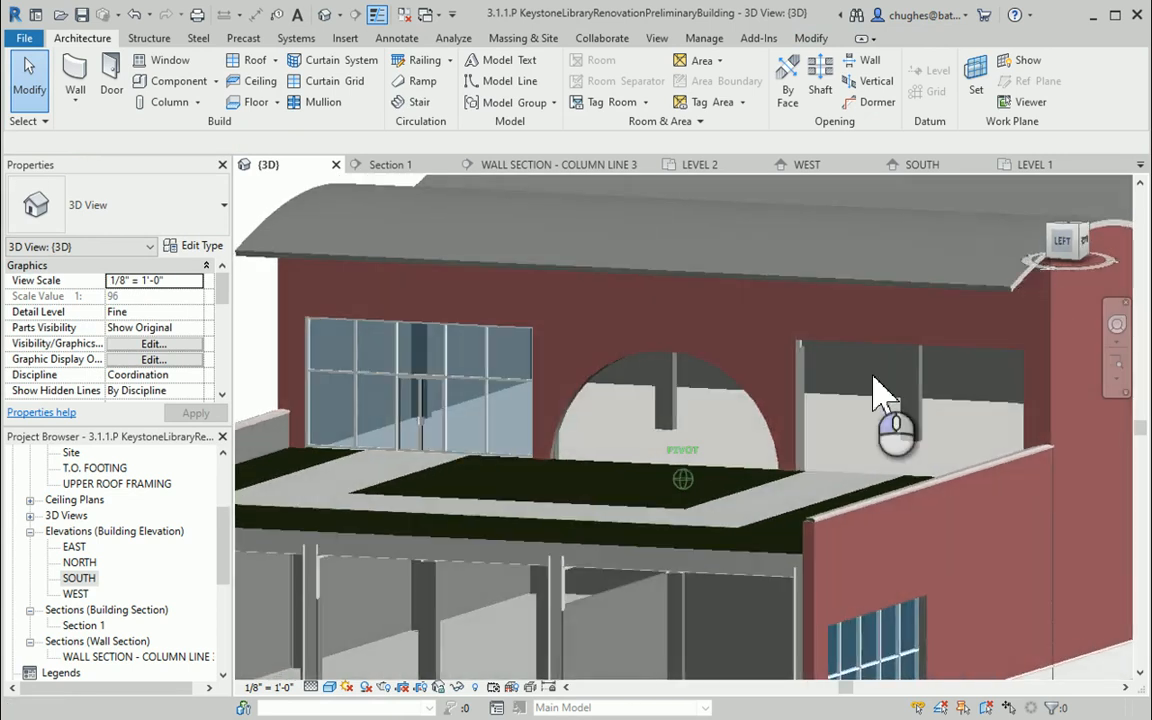
scroll(770, 460, "down", 4)
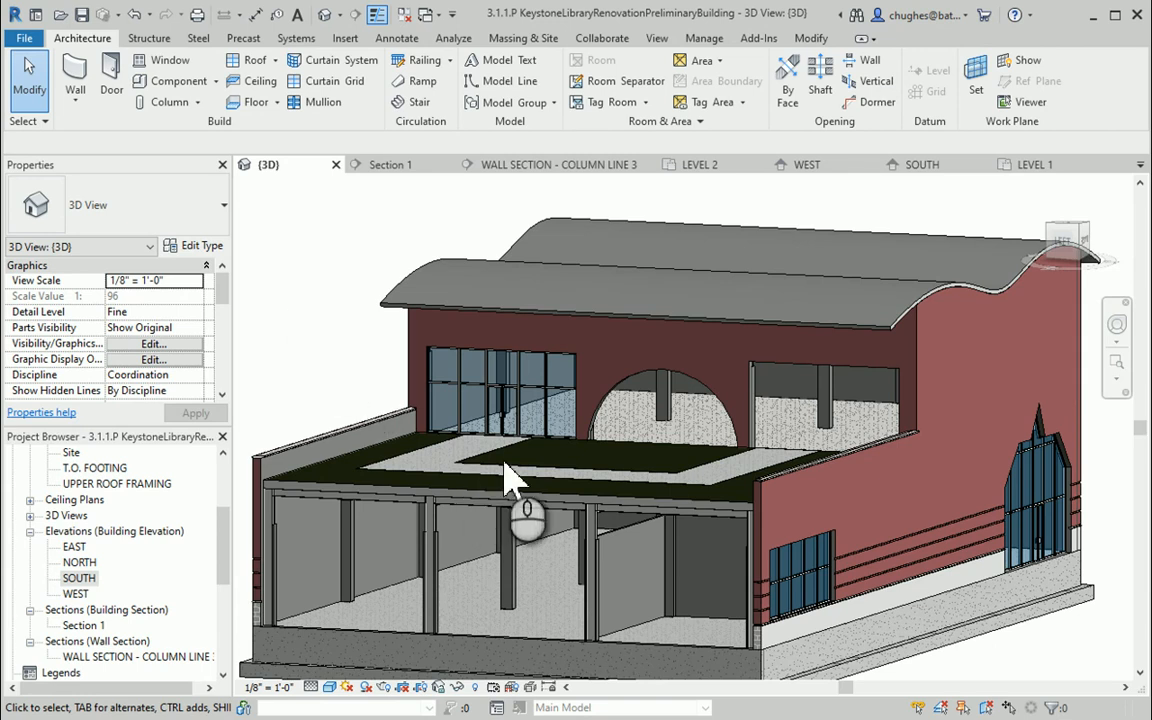
middle_click_drag(670, 415, 777, 388)
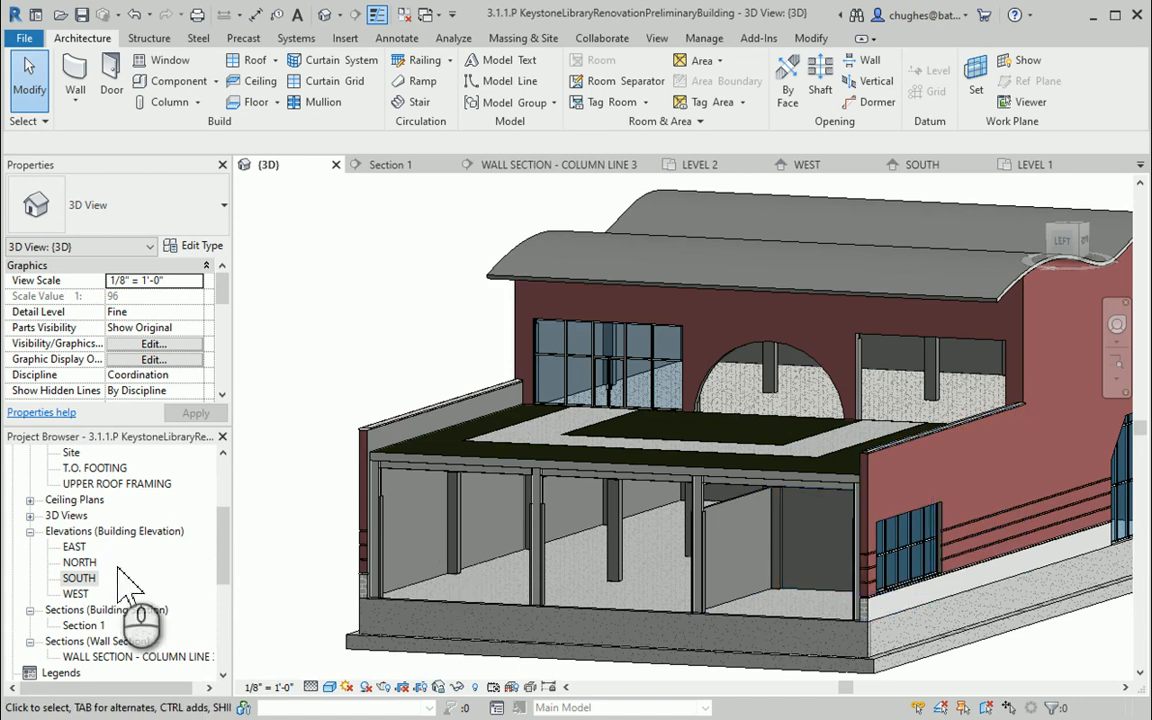
Open the Level 1 floor plan and draw a Storefront curtain wall about 21' 6" long just above grid line B
scroll(77, 533, "up", 2)
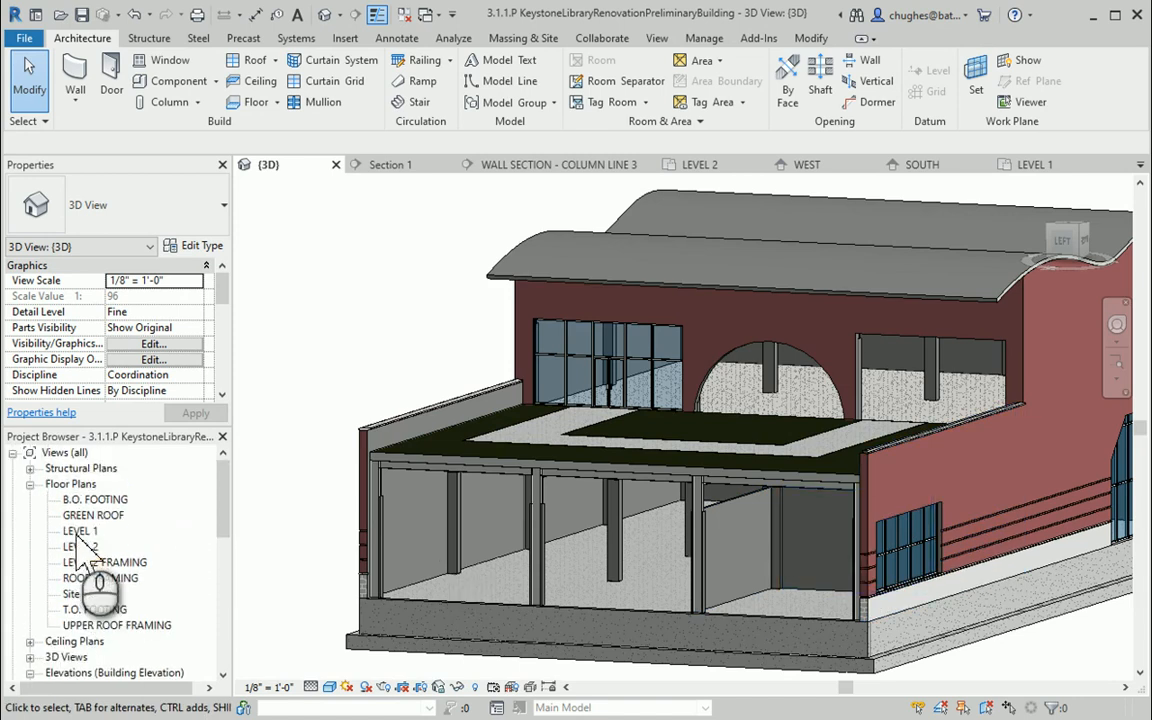
double_click(82, 532)
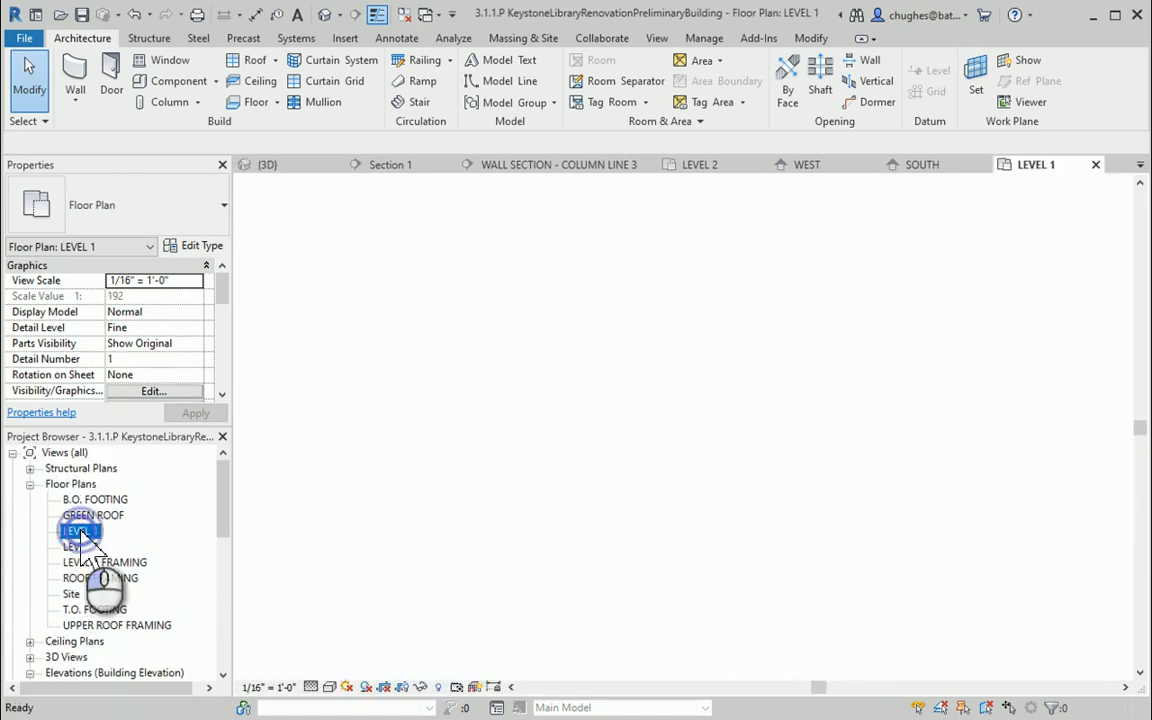
middle_click_drag(420, 408, 543, 602)
scroll(510, 574, "down", 1)
scroll(510, 578, "down", 2)
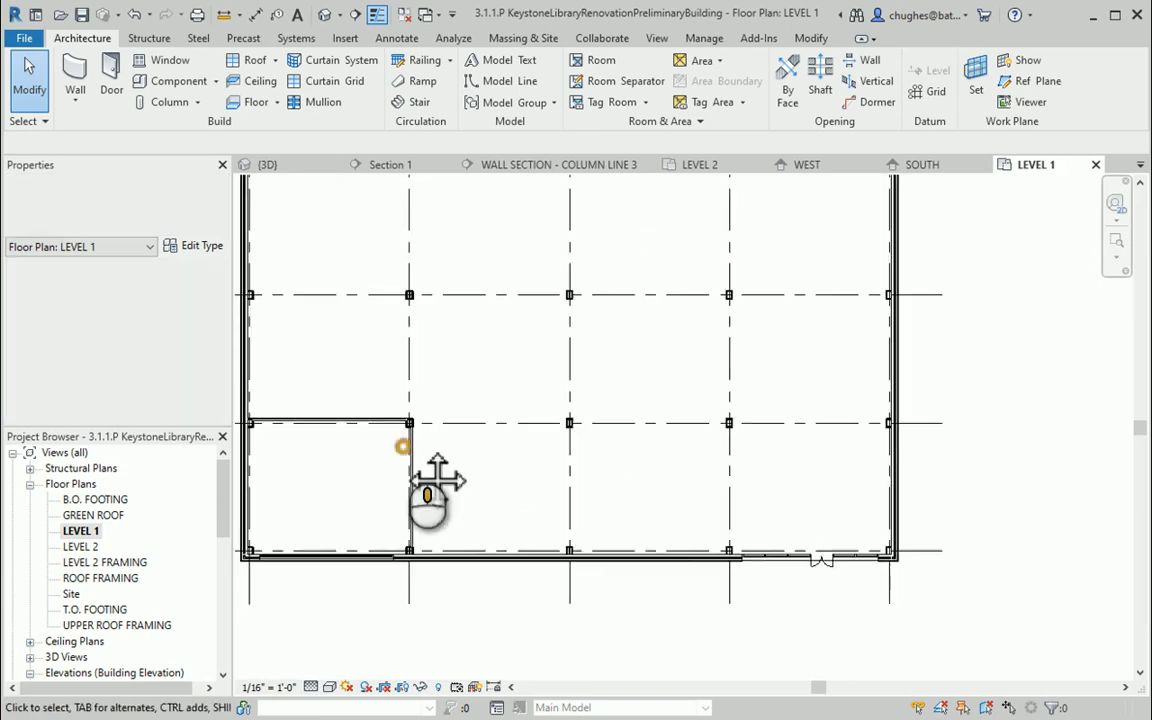
scroll(437, 476, "down", 3)
scroll(452, 420, "up", 2)
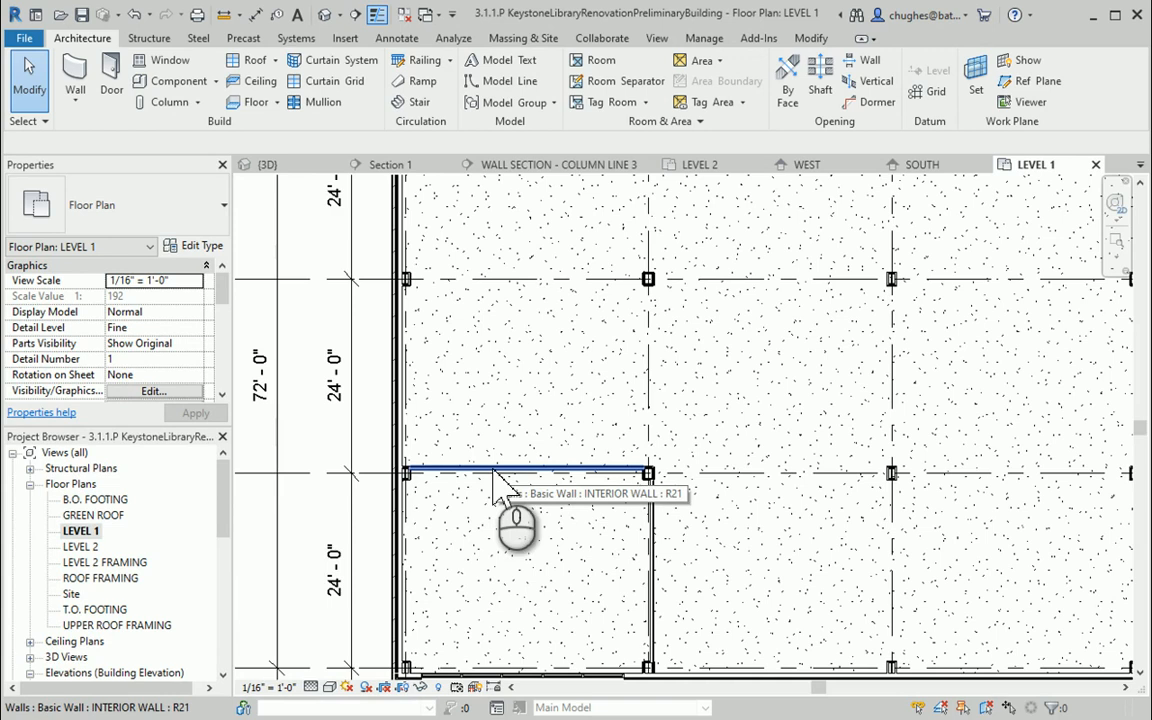
left_click(86, 84)
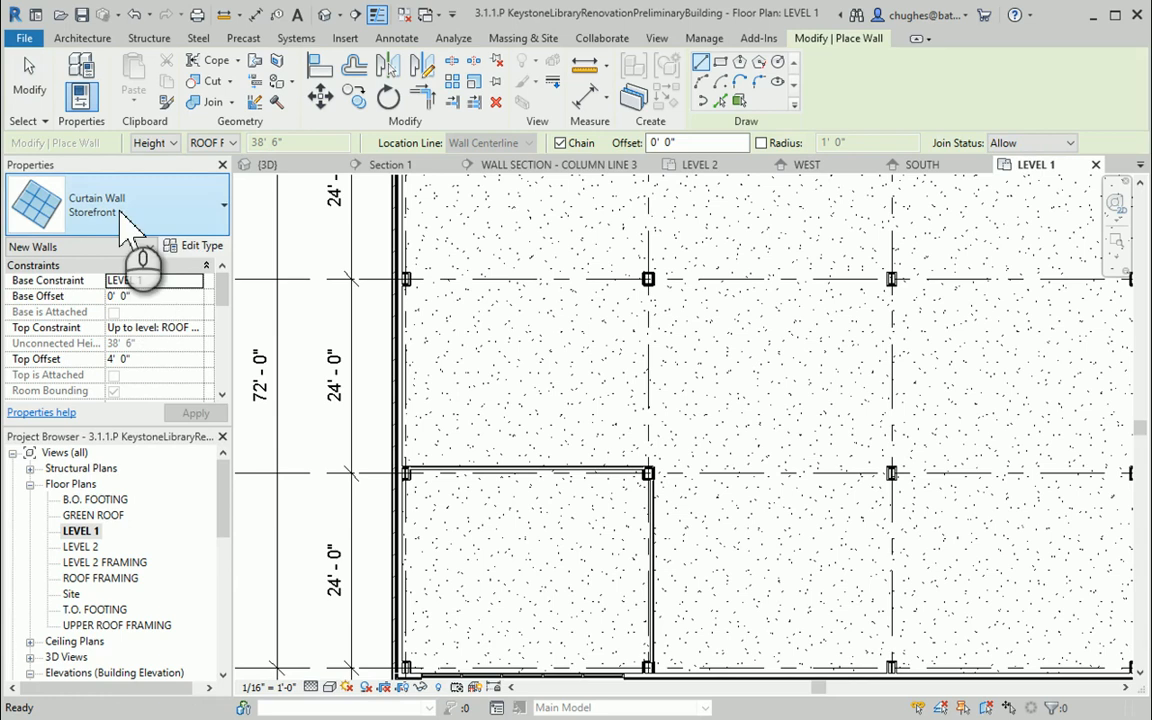
left_click(435, 442)
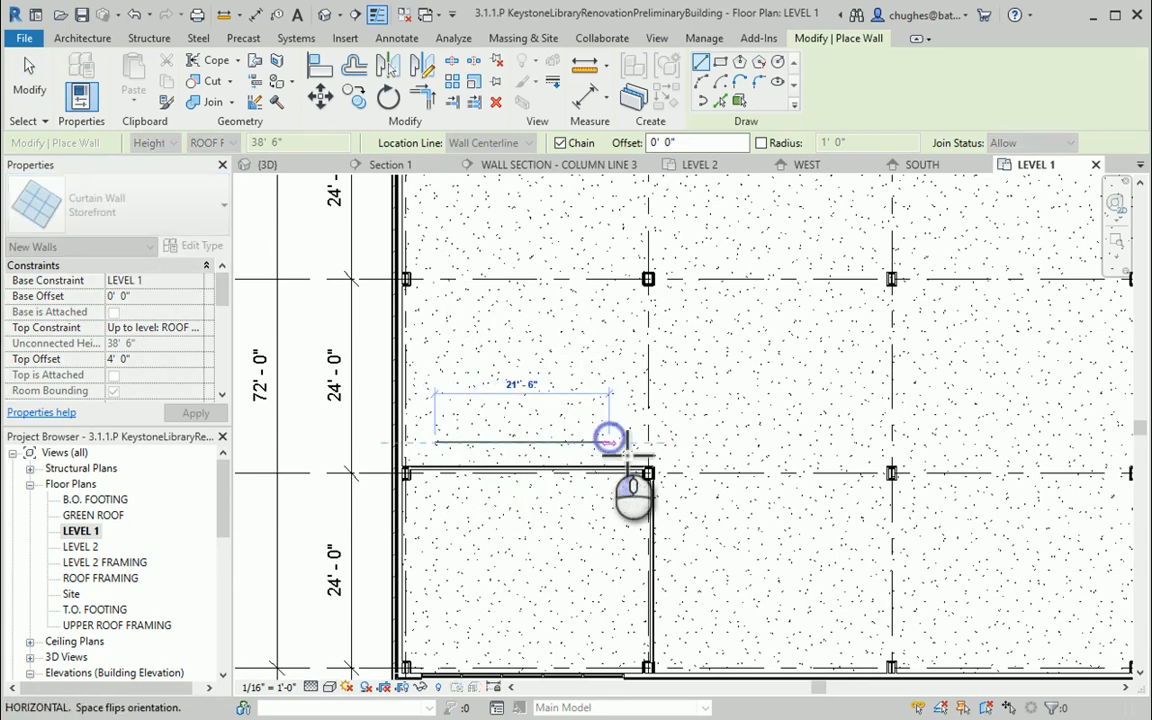
left_click(609, 441)
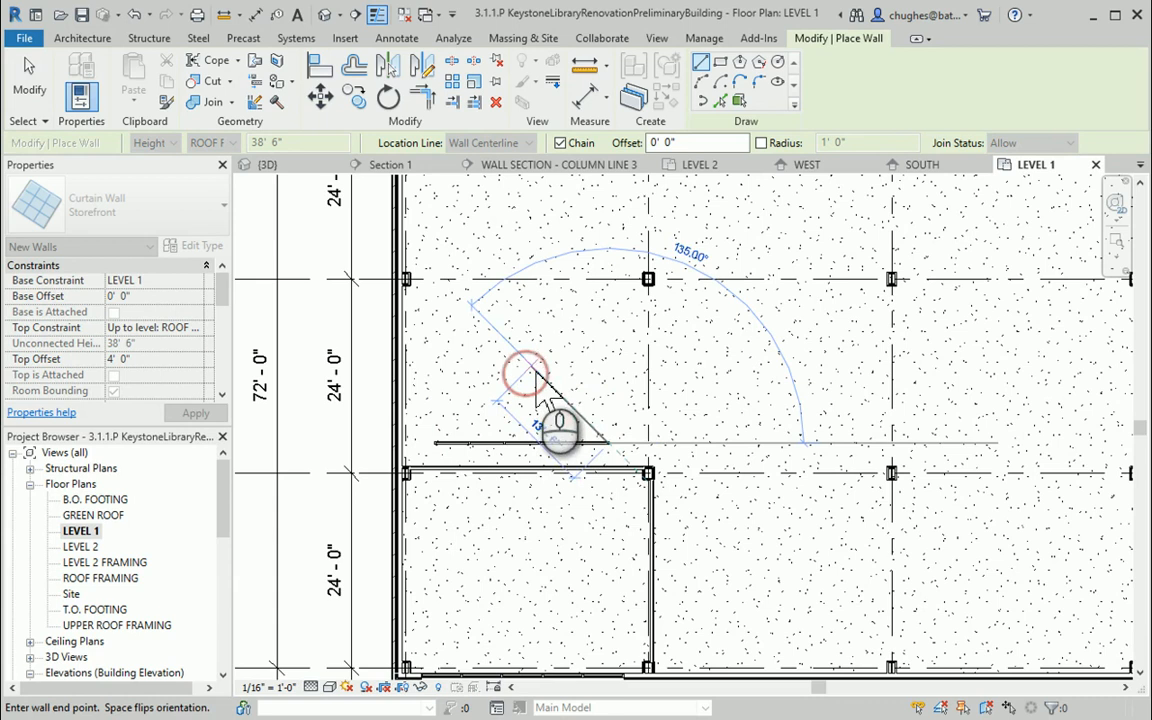
right_click(535, 375)
left_click(537, 375)
right_click(498, 382)
left_click(520, 392)
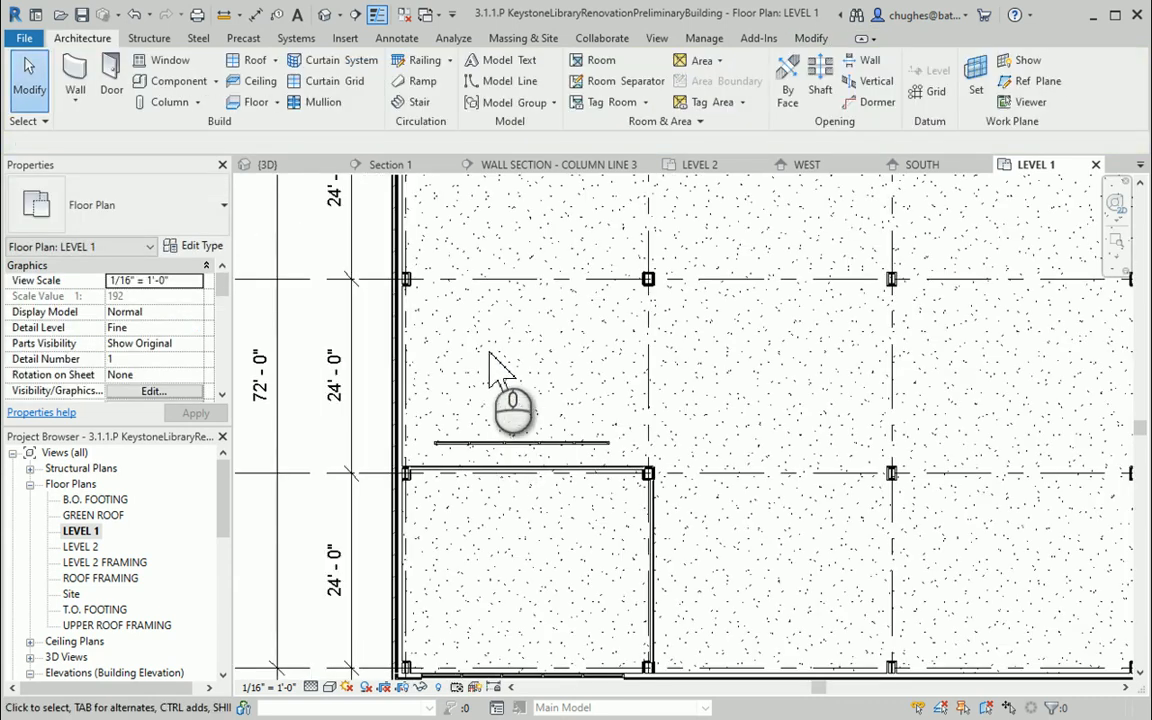
Create a section cutting across the new curtain wall and shorten its view depth
scroll(490, 370, "down", 2)
left_click(353, 16)
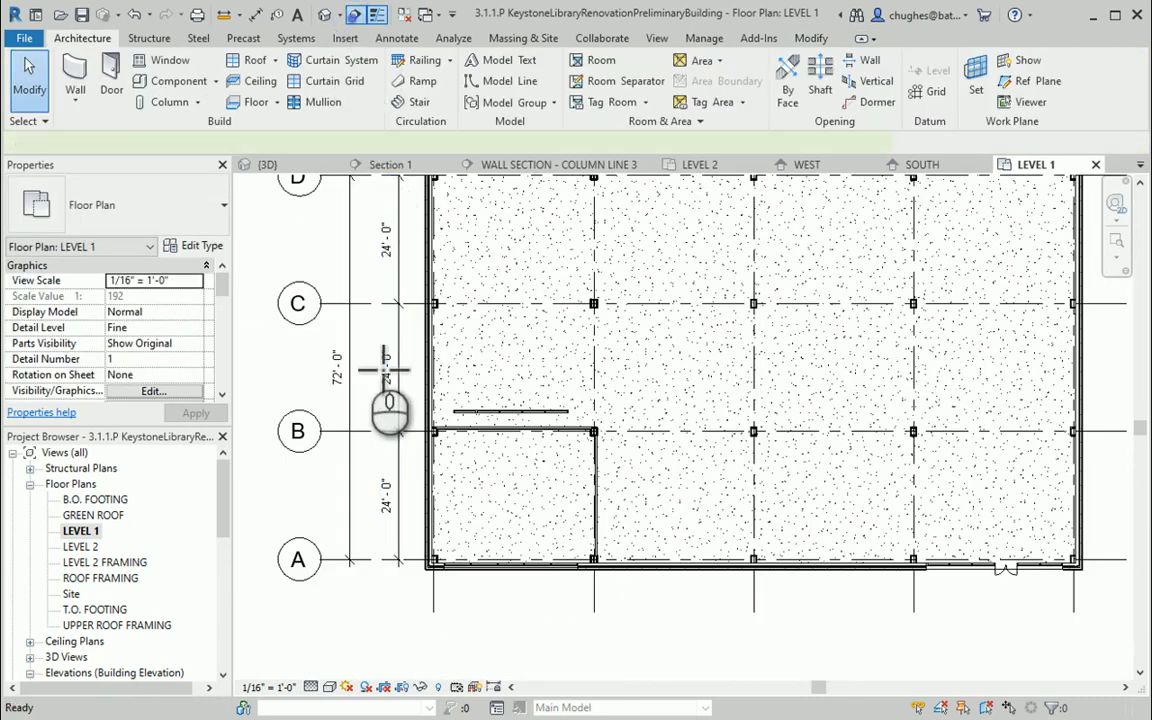
left_click(384, 380)
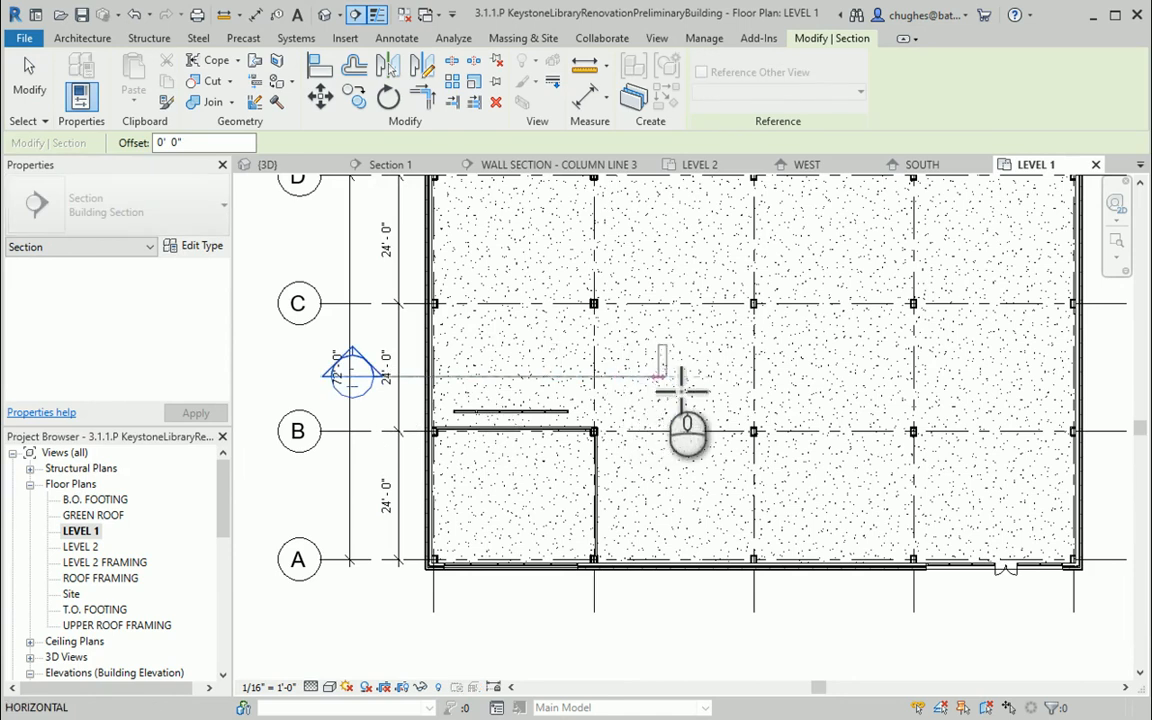
left_click(665, 376)
right_click(621, 375)
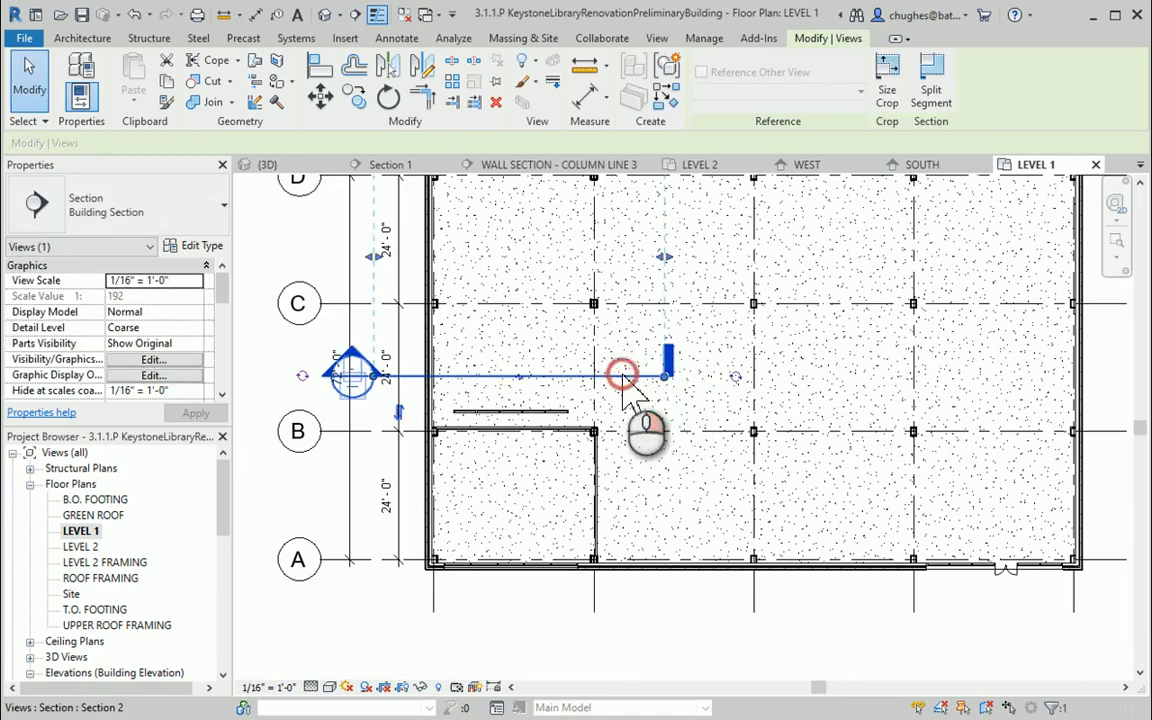
left_click(660, 345)
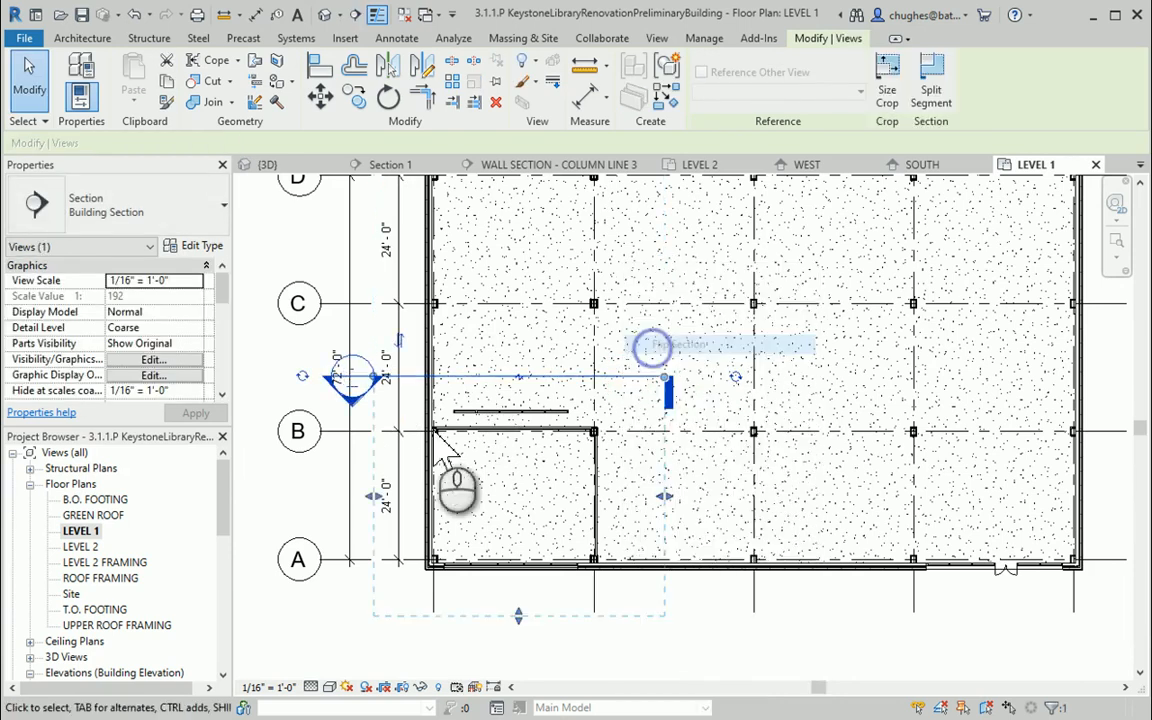
left_click_drag(518, 614, 538, 540)
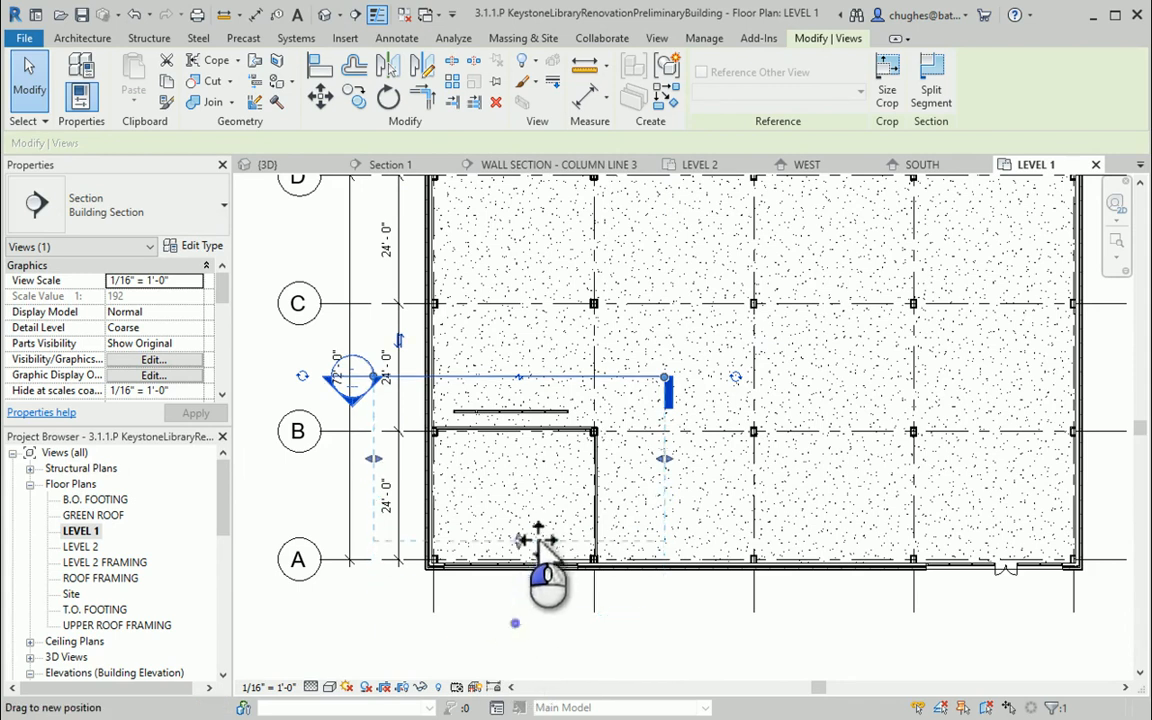
left_click(545, 630)
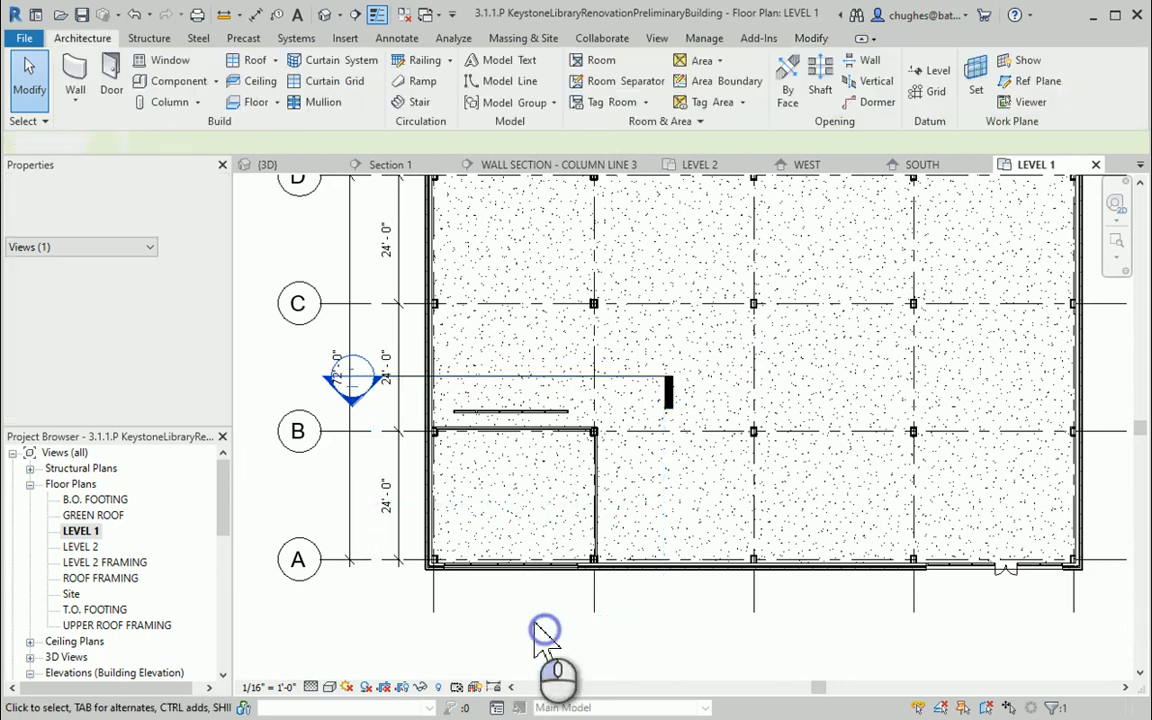
Open the new section view and set it to Fine detail level with Shaded visual style
right_click(410, 377)
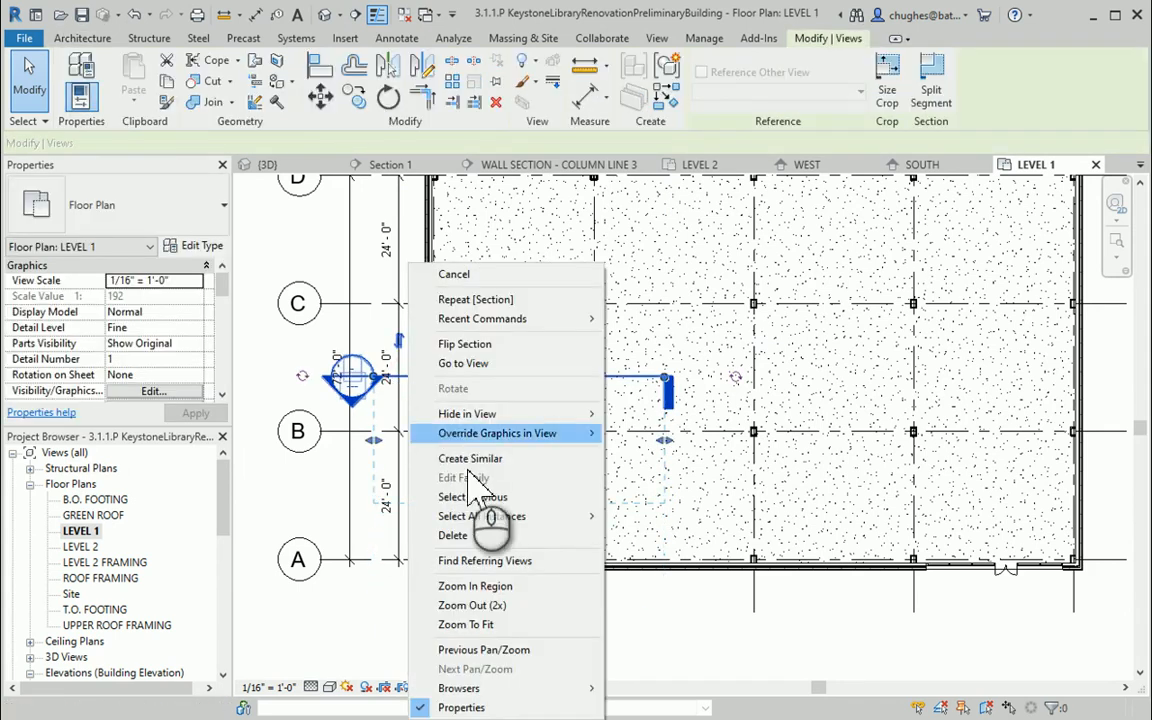
left_click(470, 363)
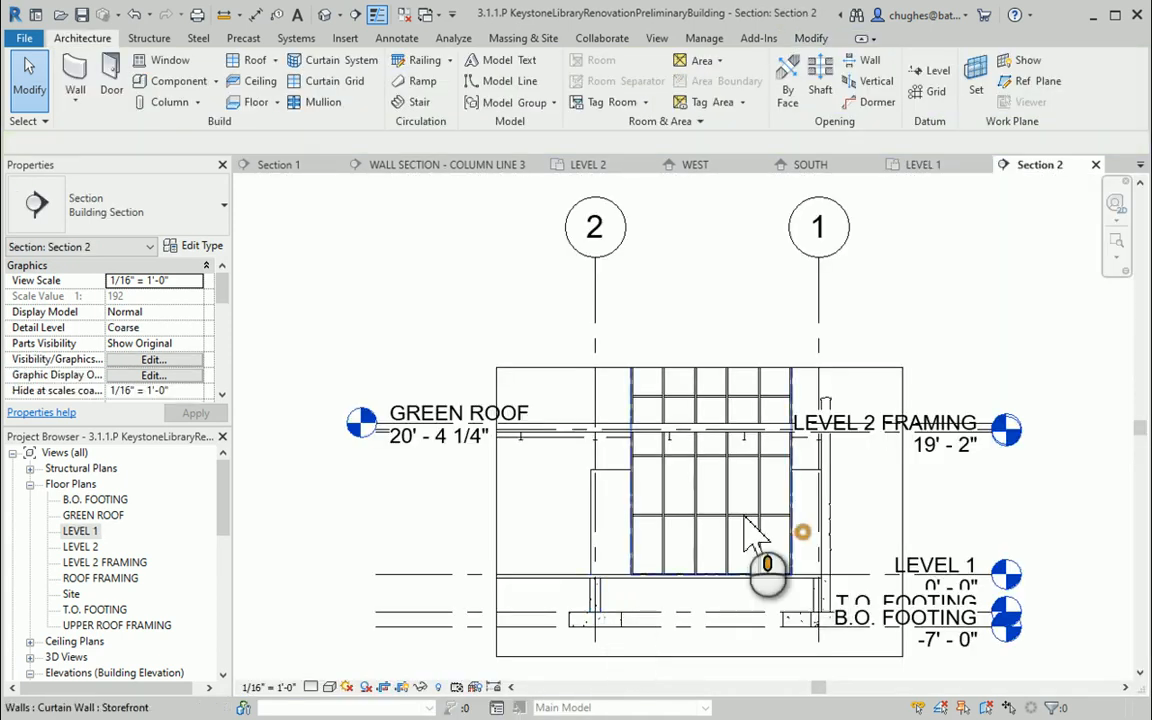
scroll(720, 510, "up", 1)
middle_click_drag(720, 510, 711, 443)
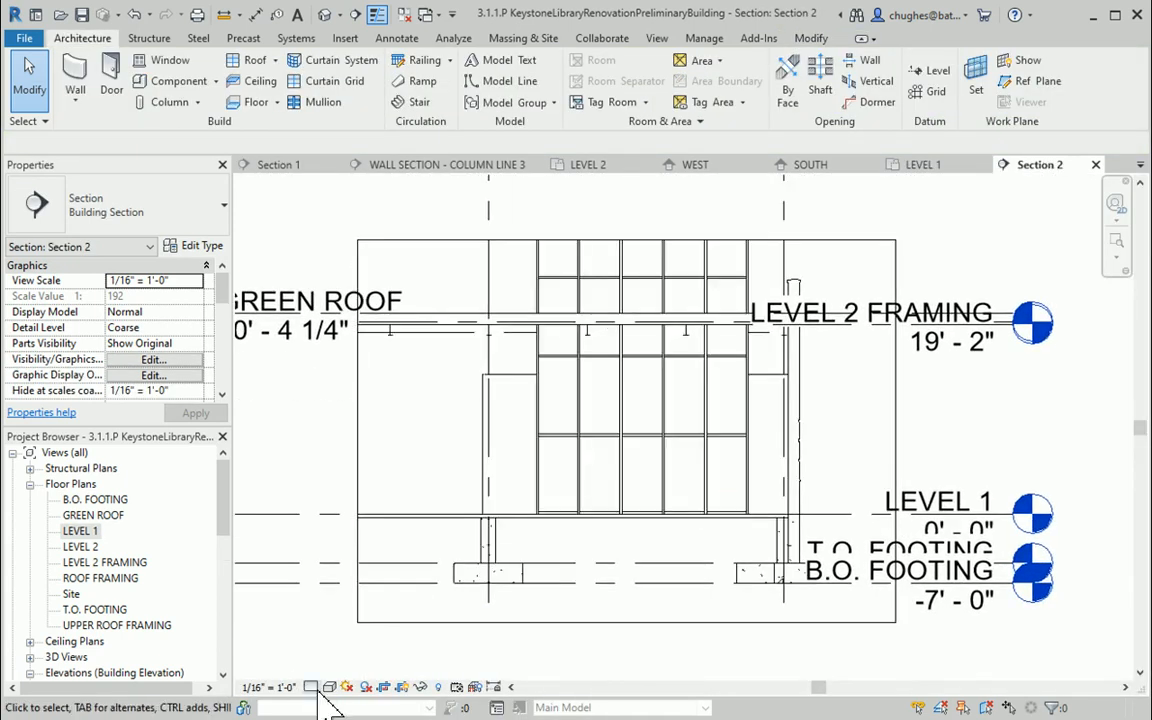
left_click(310, 687)
left_click(305, 640)
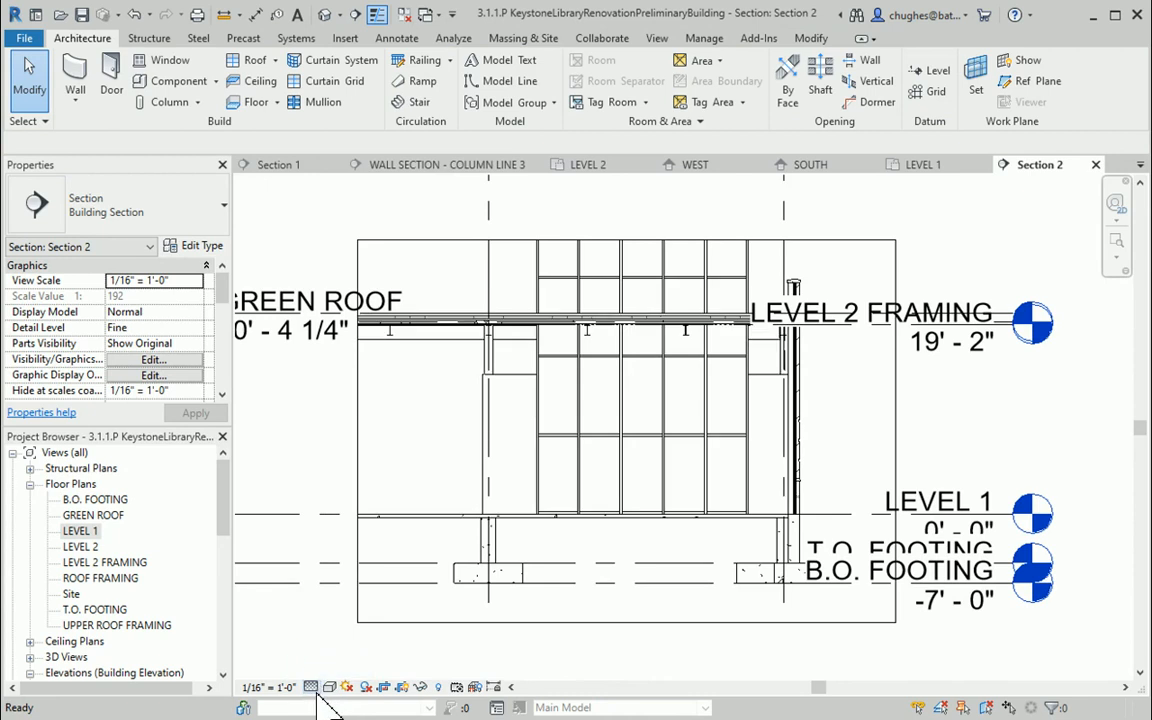
left_click(328, 687)
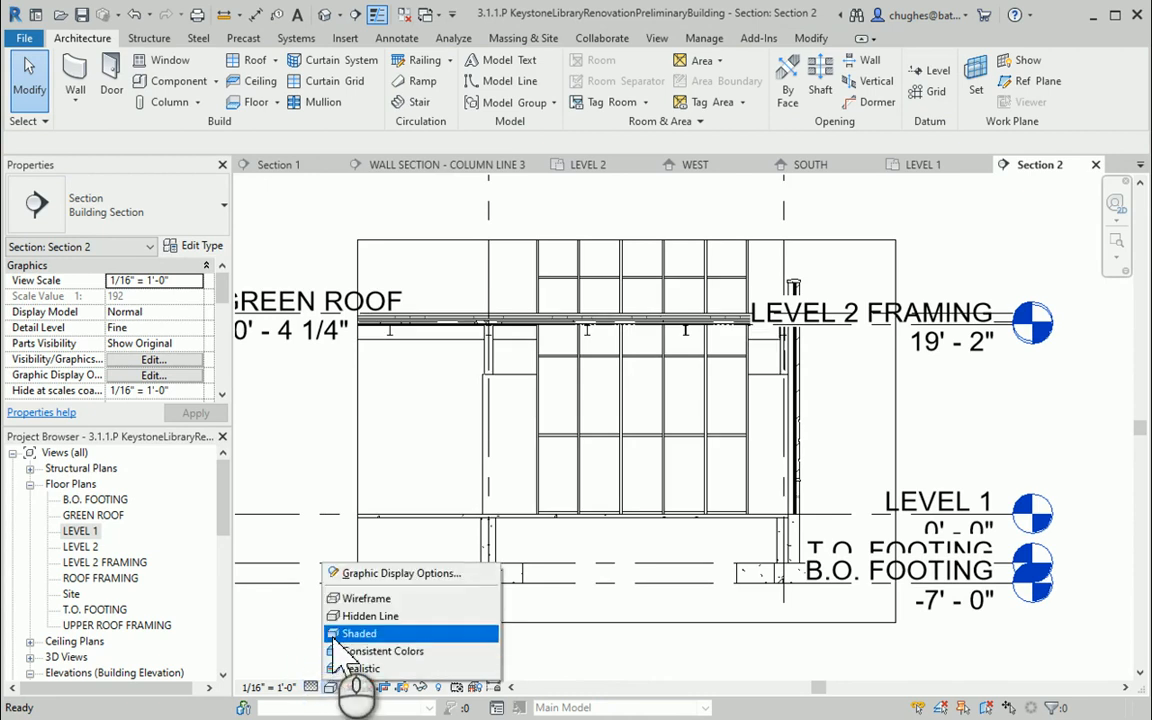
left_click(340, 632)
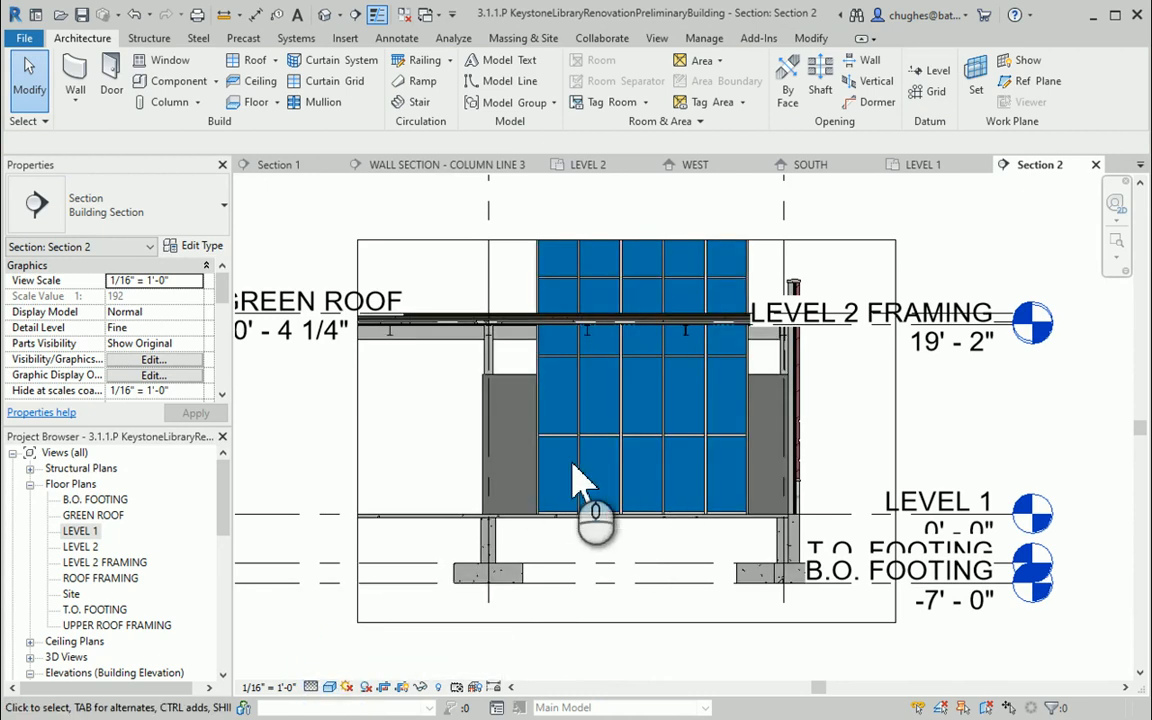
Raise the section's crop region bottom edge to just below Level 1
scroll(620, 480, "up", 1)
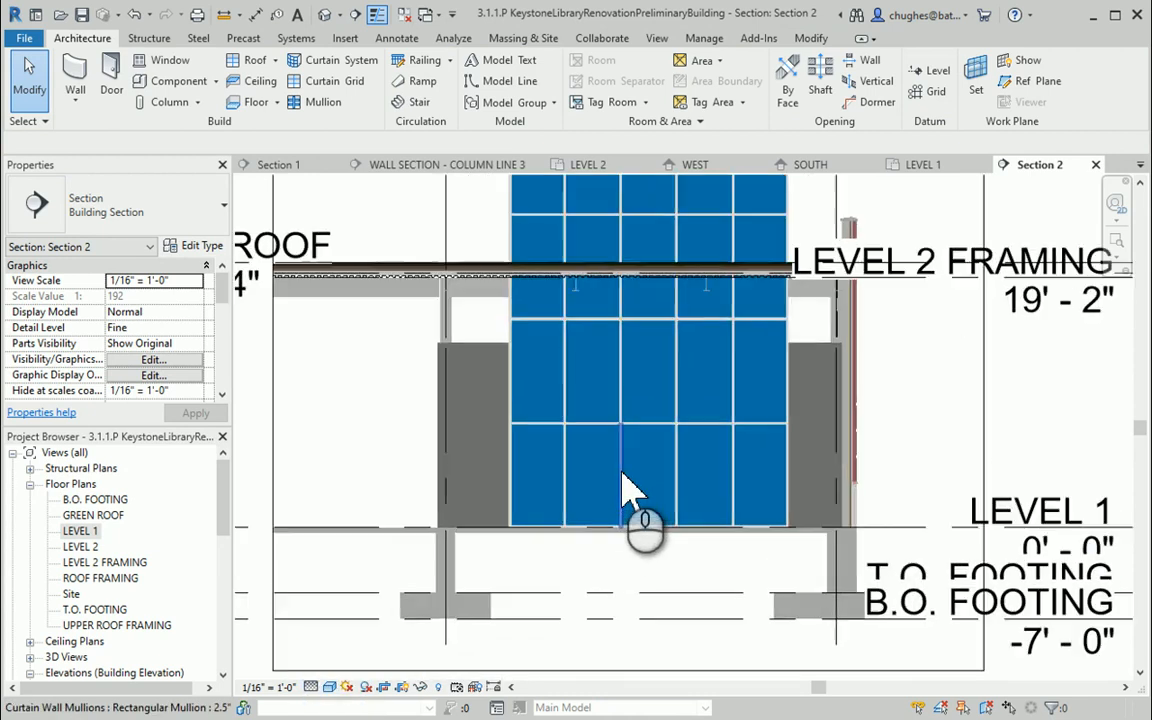
left_click(660, 672)
left_click_drag(643, 674, 648, 570)
left_click(715, 599)
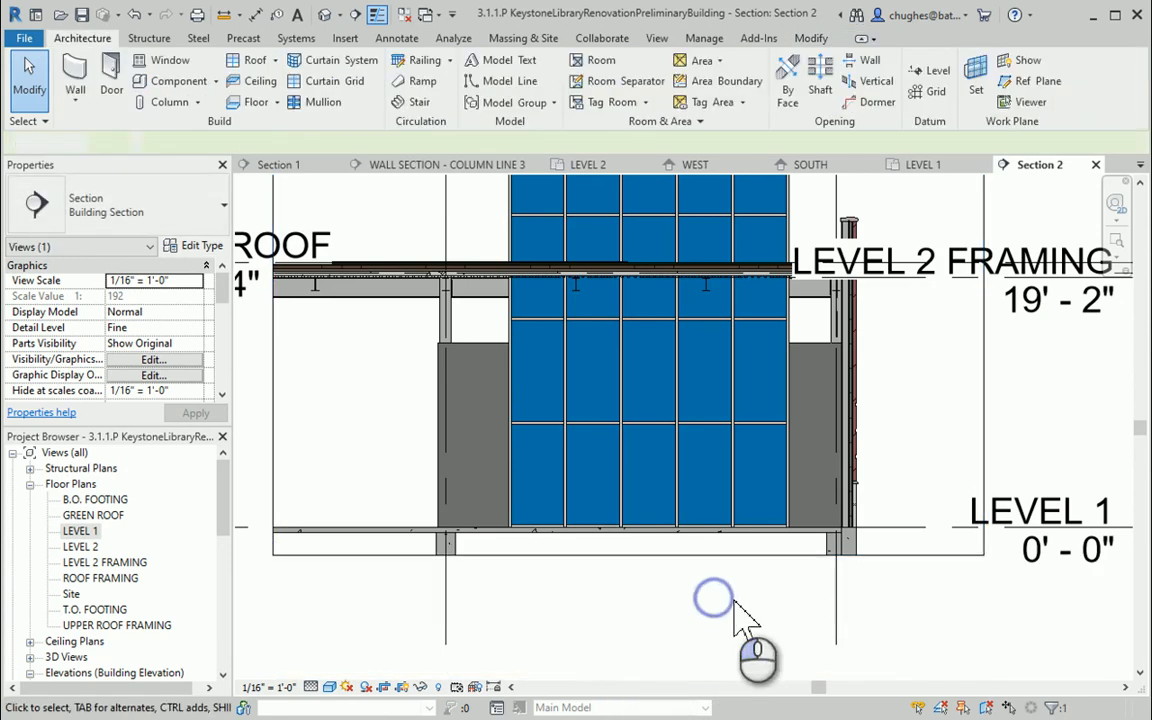
middle_click_drag(737, 598, 651, 671)
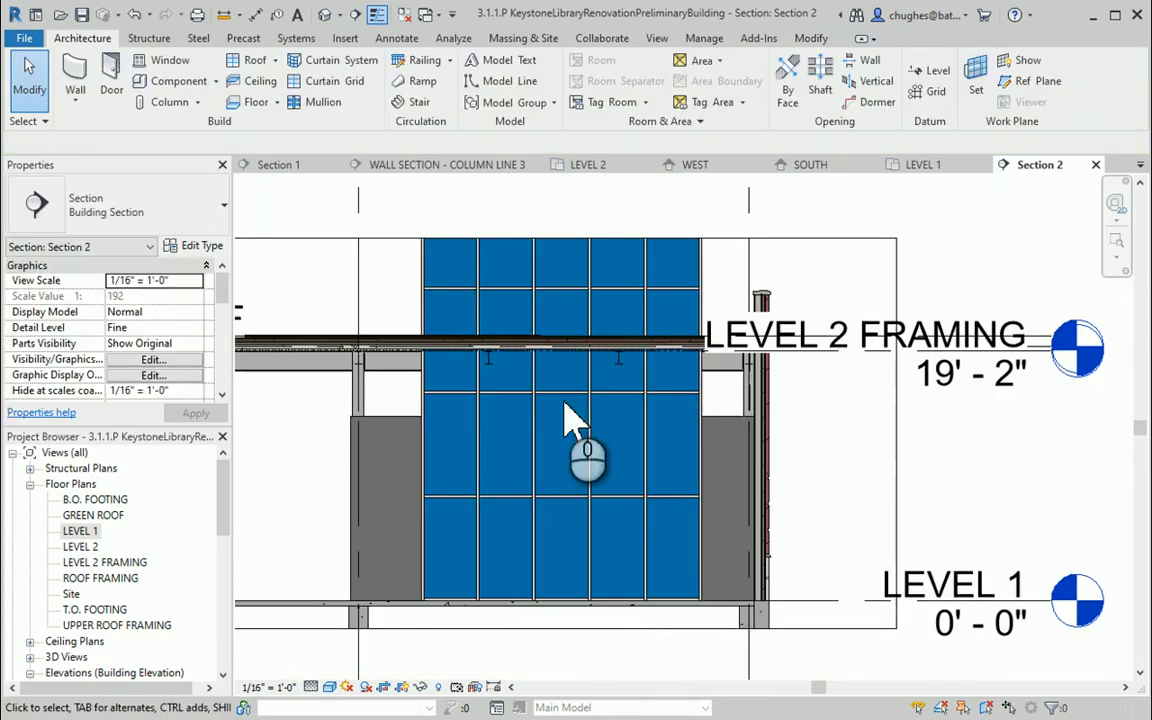
Set the curtain wall's top constraint to Unconnected with a height of 14' 0"
left_click(431, 420)
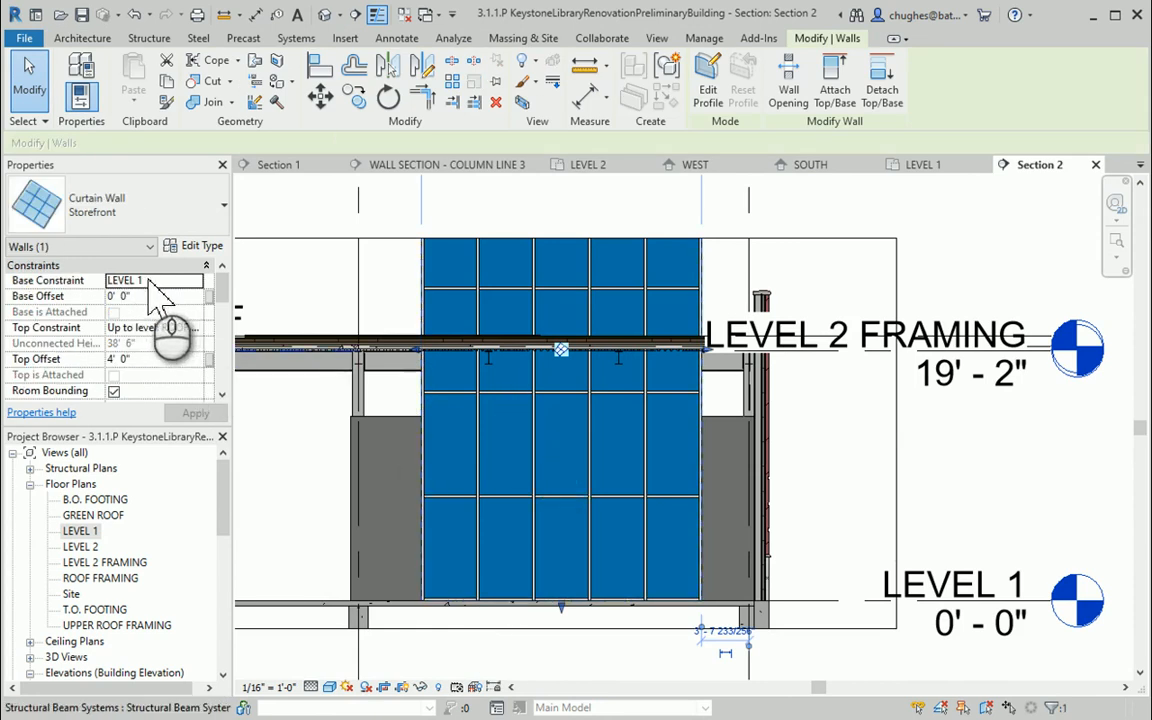
left_click(200, 330)
left_click(197, 329)
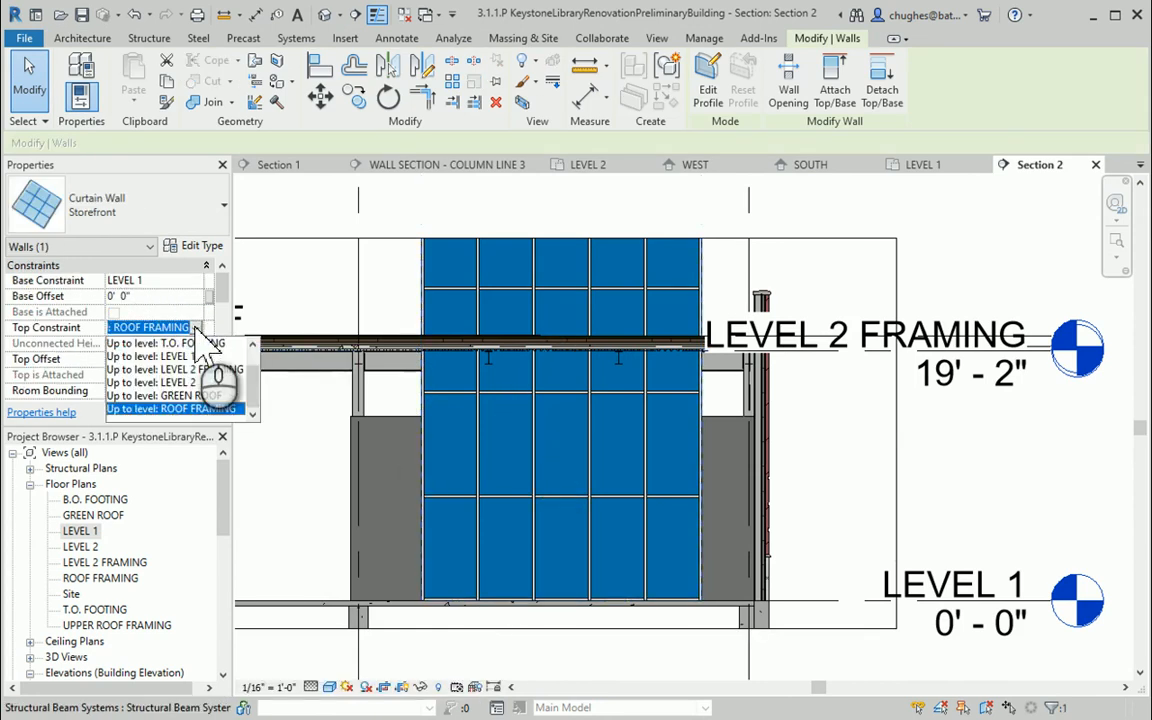
left_click(146, 344)
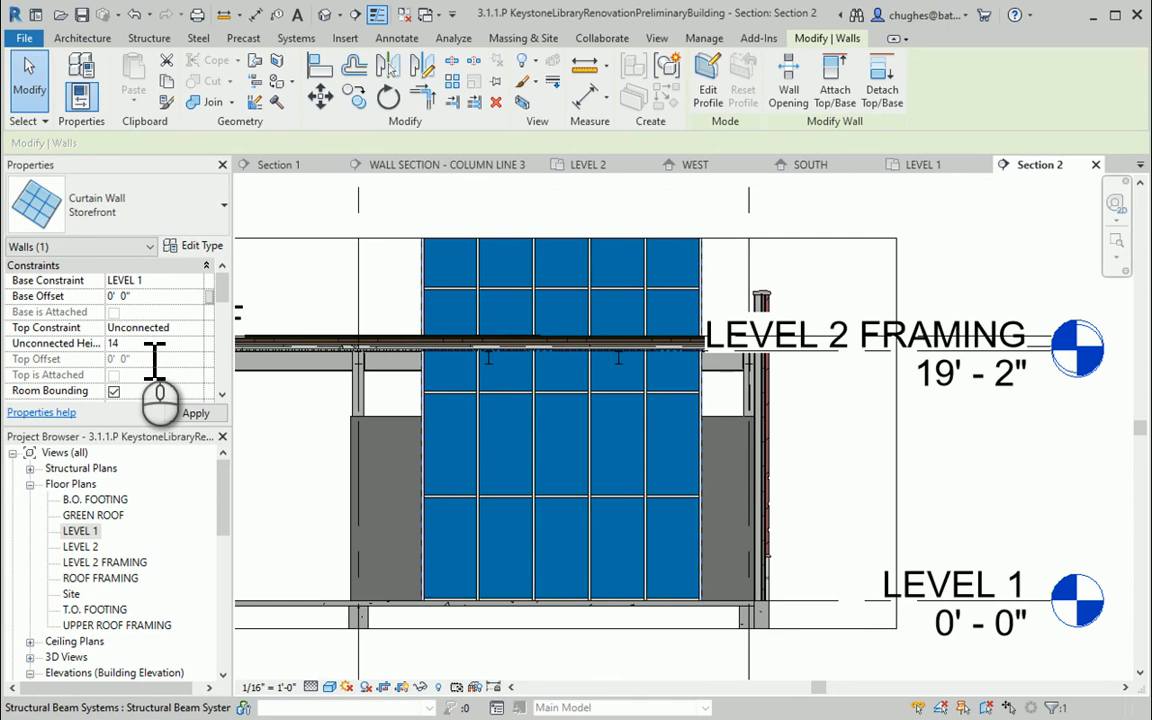
left_click(190, 416)
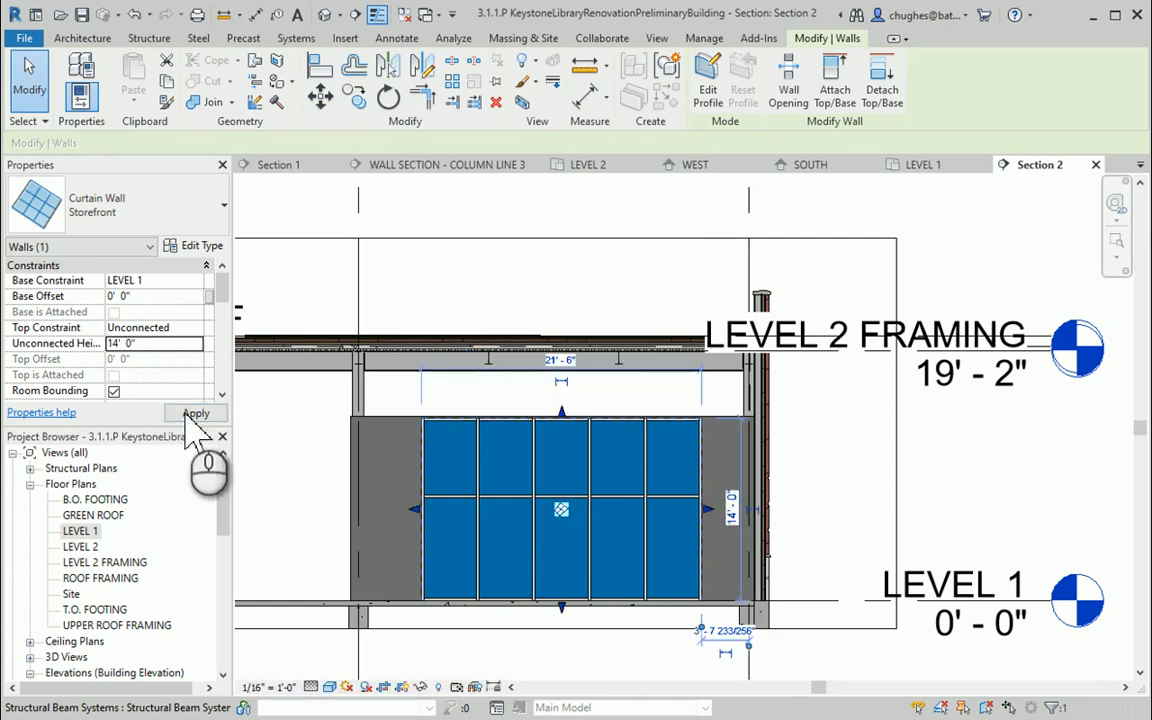
Open the curtain wall's profile for editing
scroll(565, 572, "up", 3)
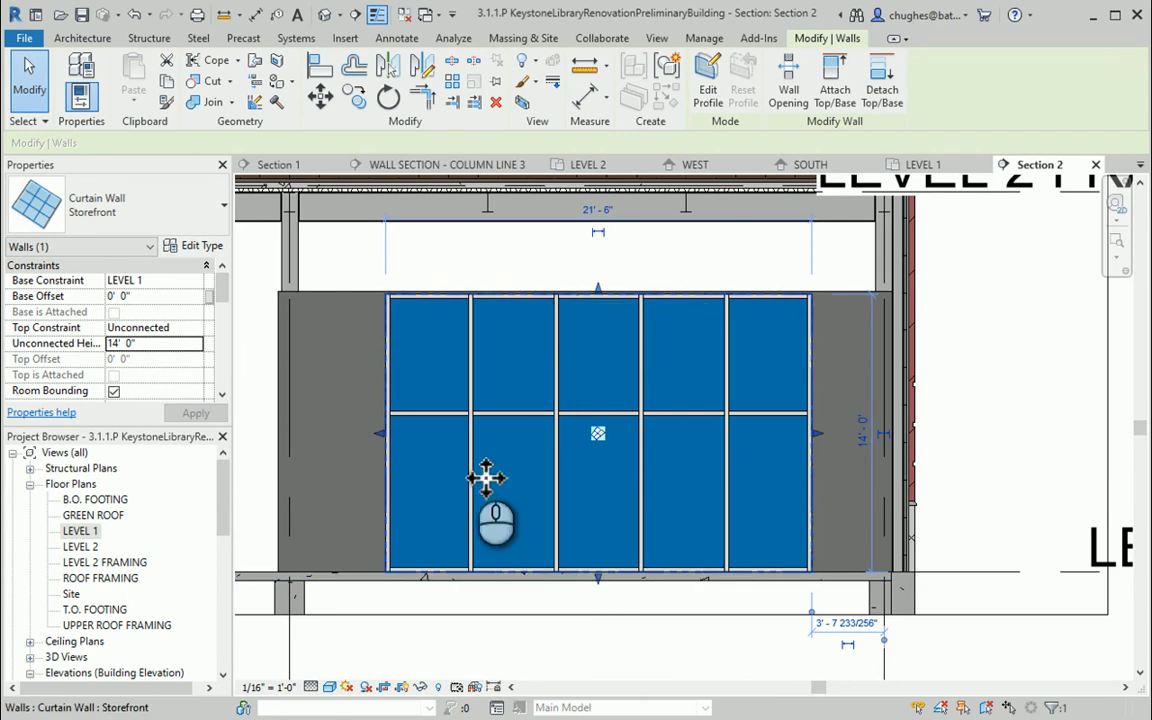
left_click(454, 269)
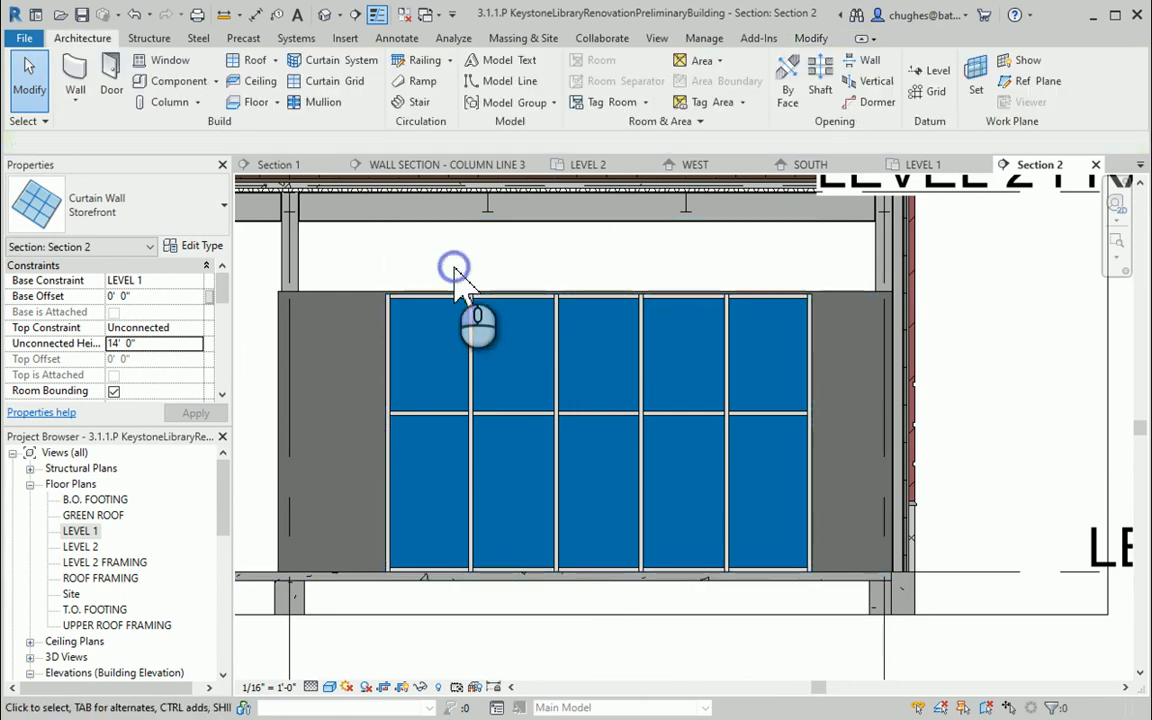
left_click(398, 372)
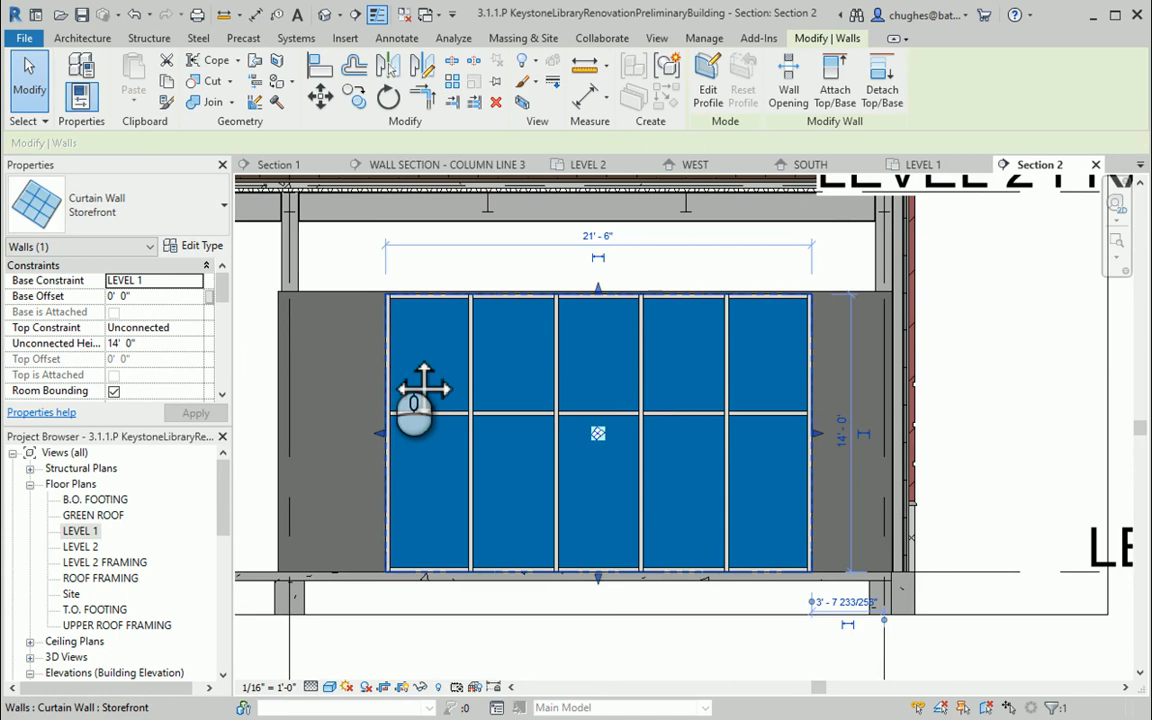
middle_click_drag(416, 388, 460, 362)
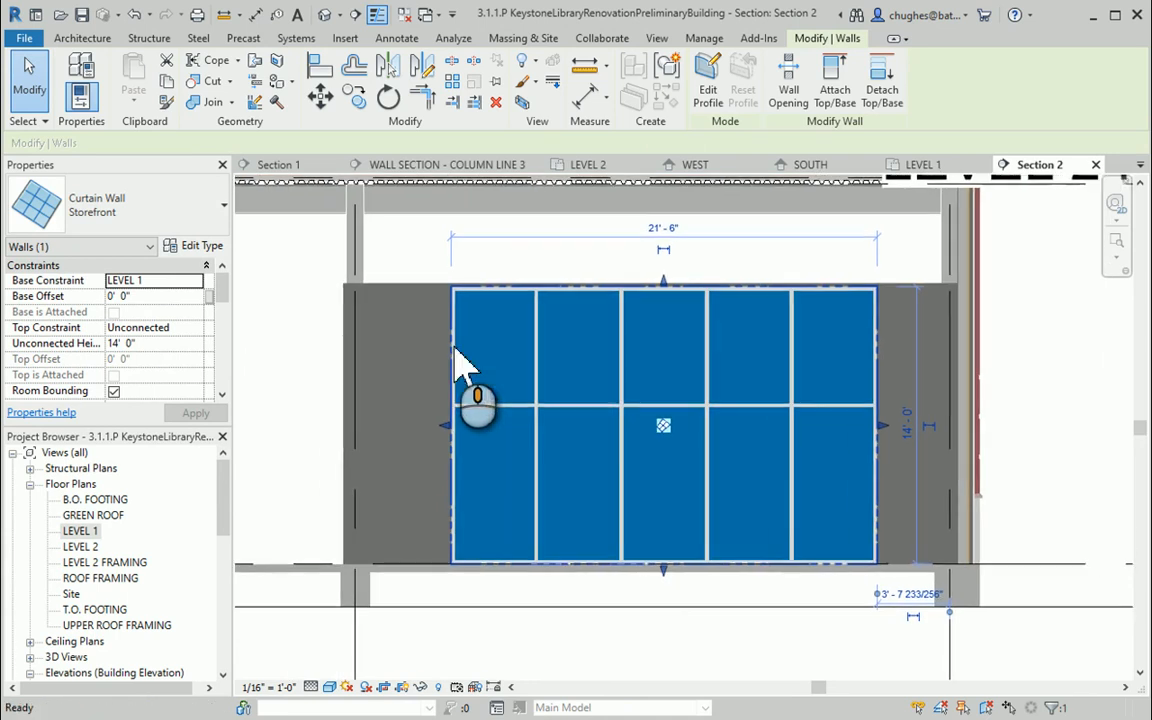
left_click(708, 85)
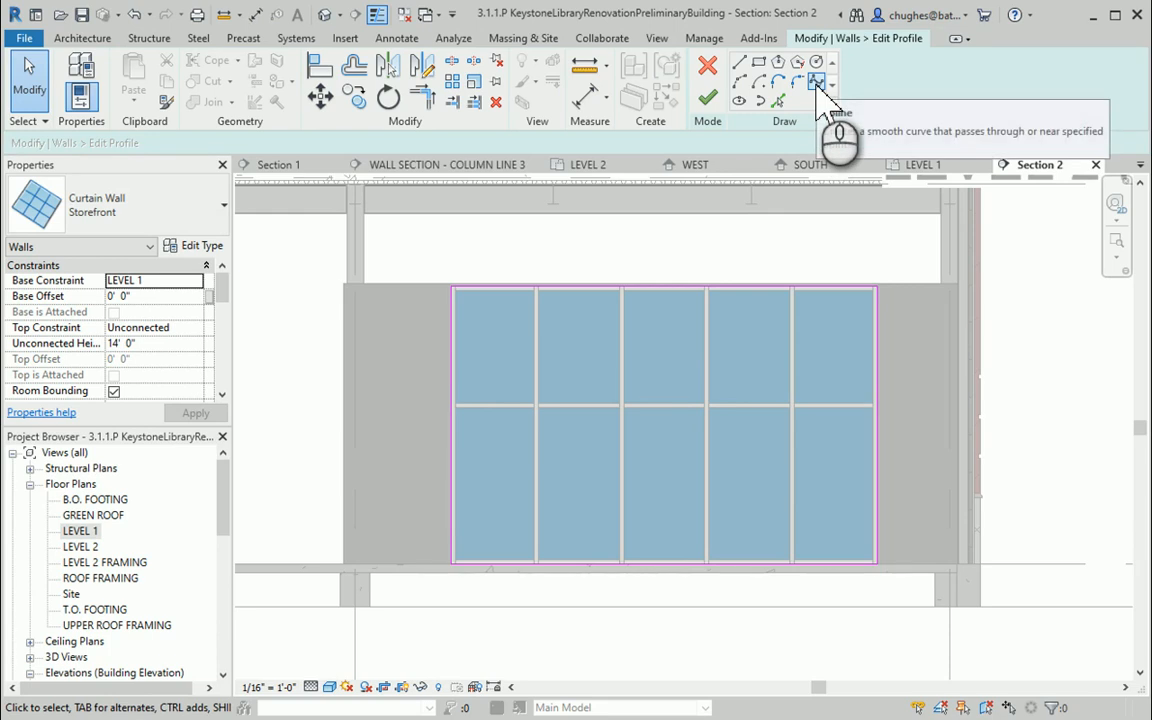
Sketch a spline across the curtain wall profile from its left edge up to its upper right corner
left_click(820, 92)
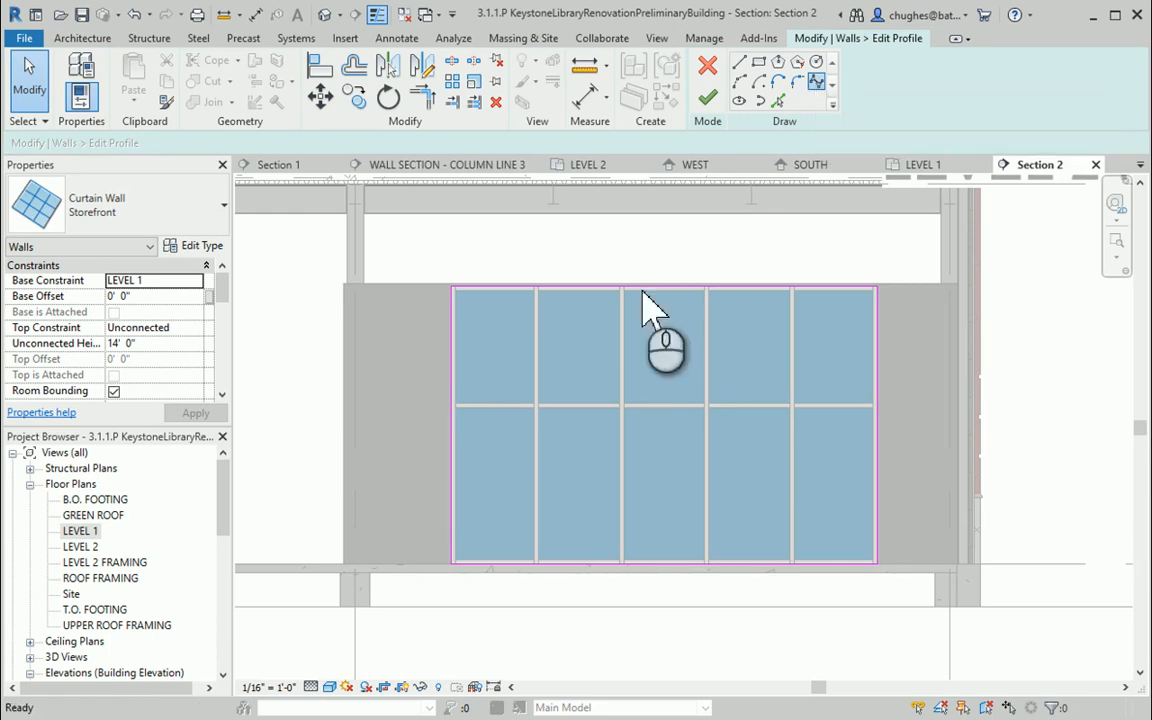
left_click(466, 468)
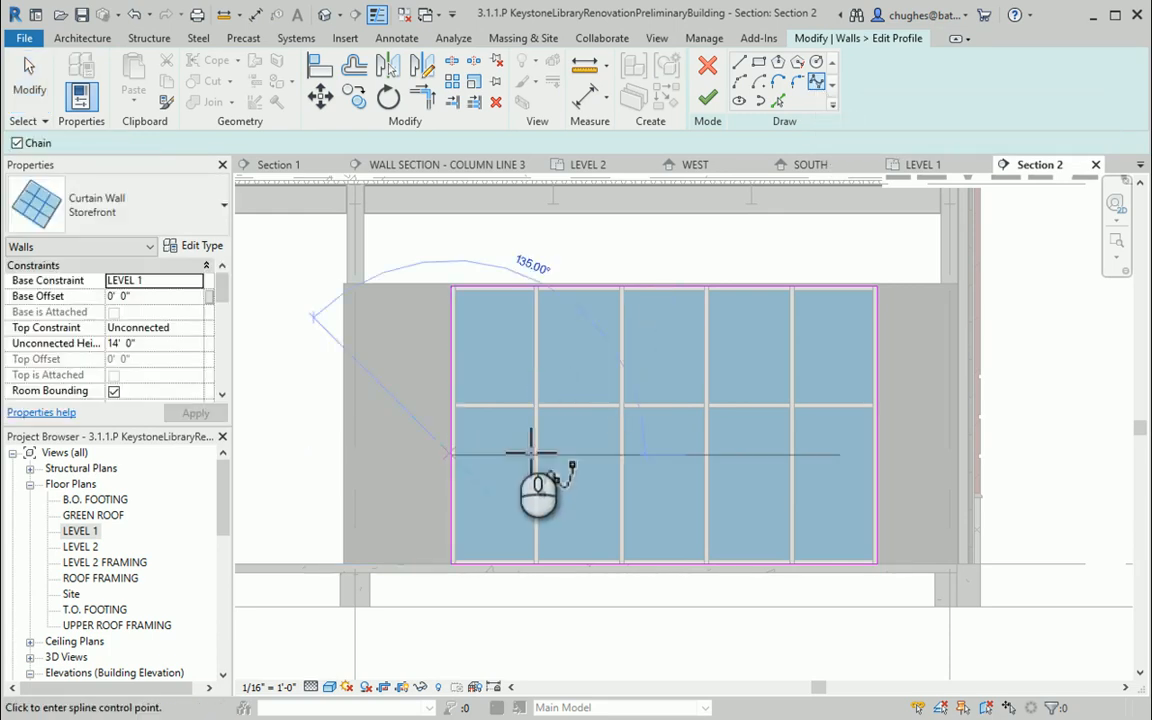
left_click(578, 424)
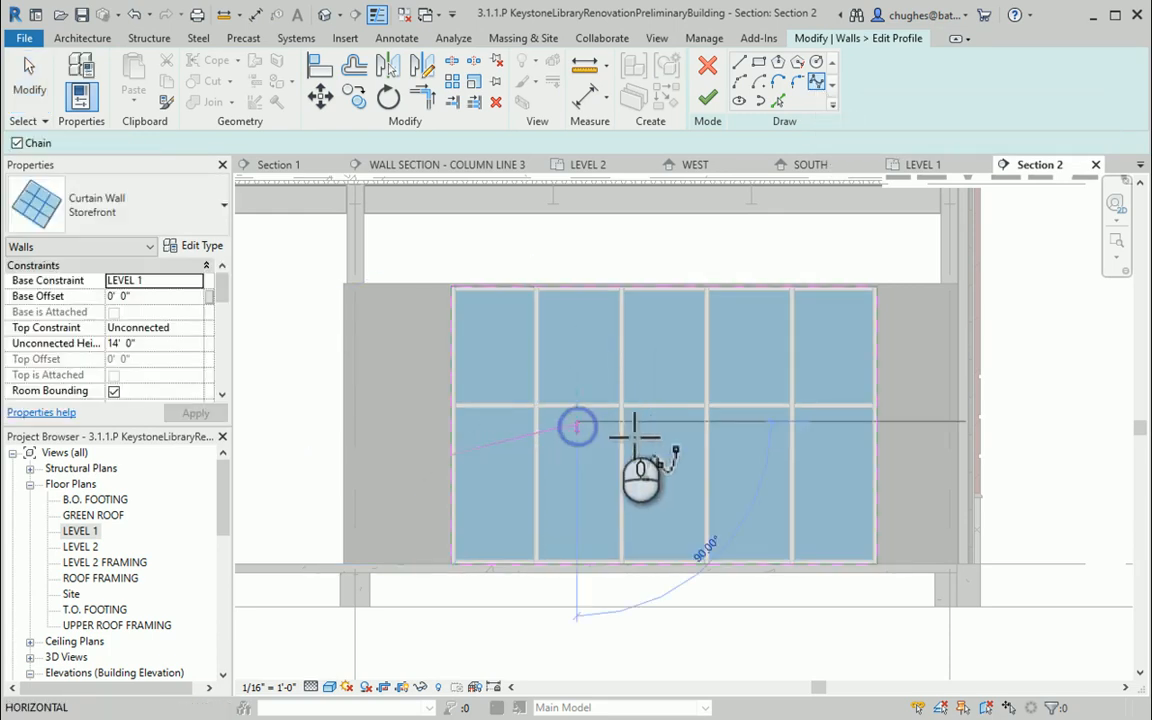
left_click(745, 401)
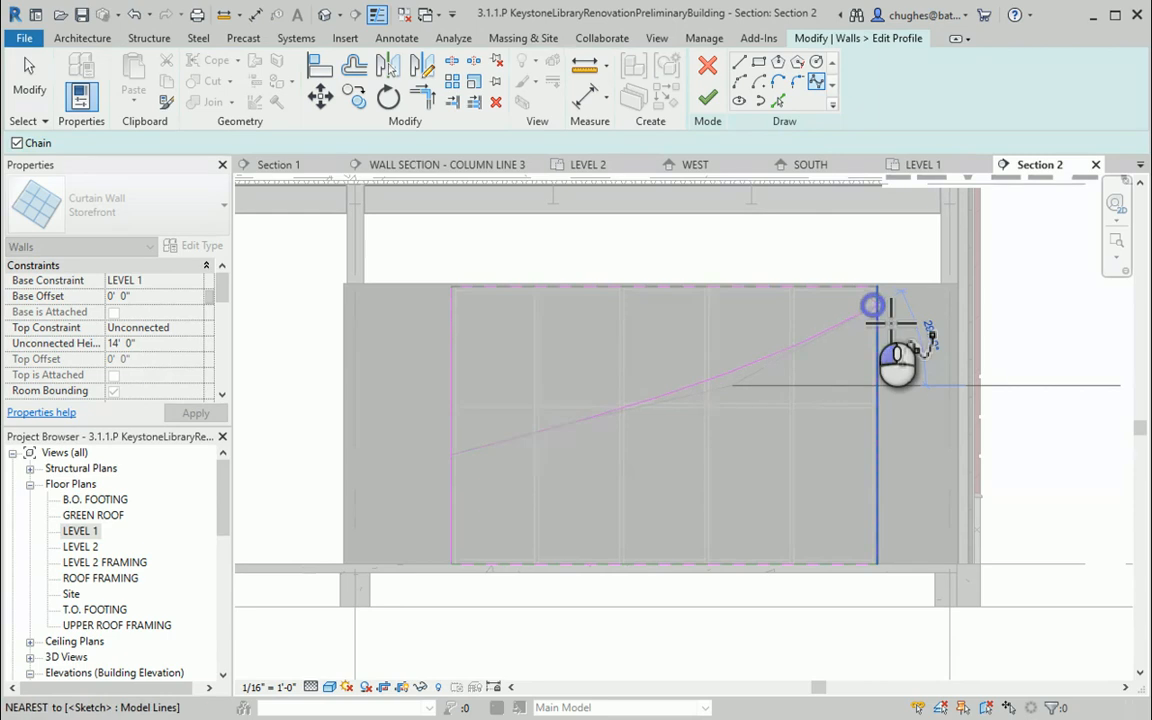
double_click(873, 306)
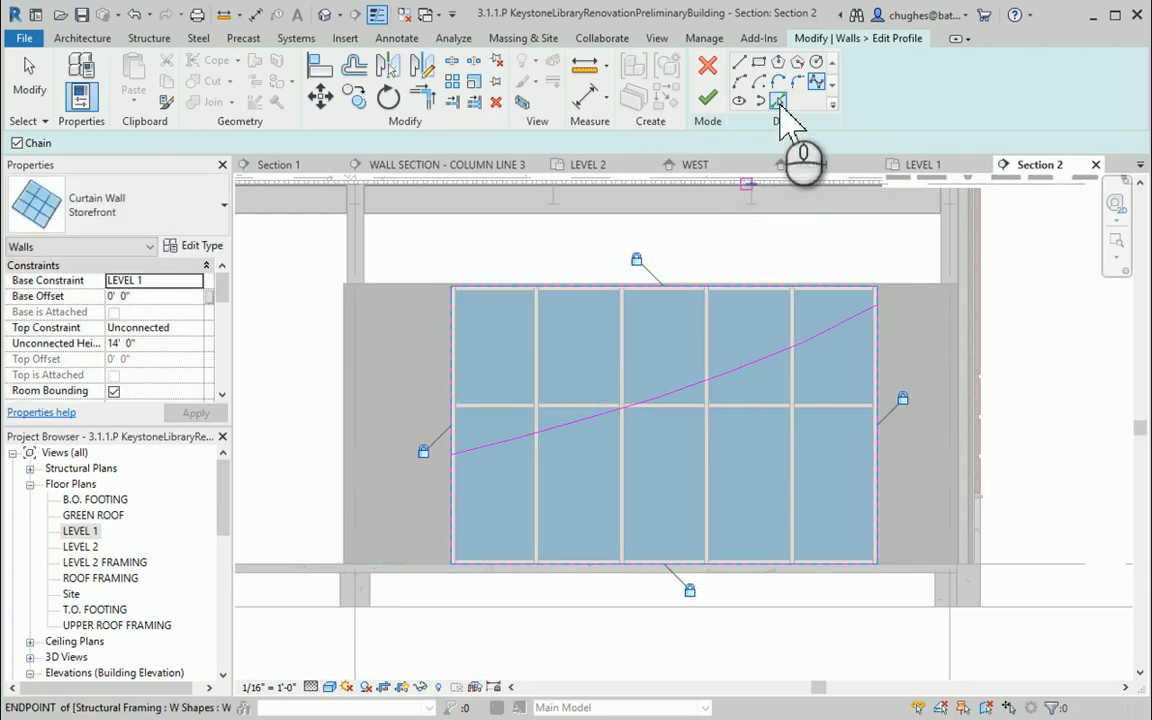
Copy the spline straight down to the lower part of the curtain wall
left_click(779, 102)
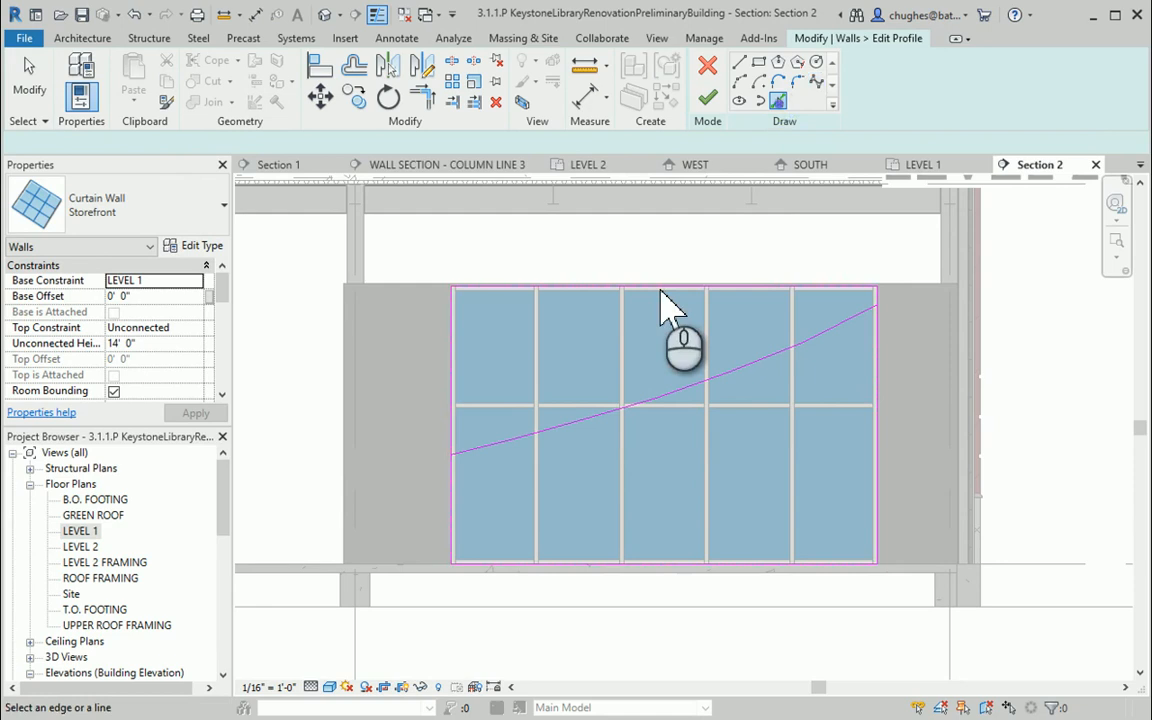
left_click(690, 383)
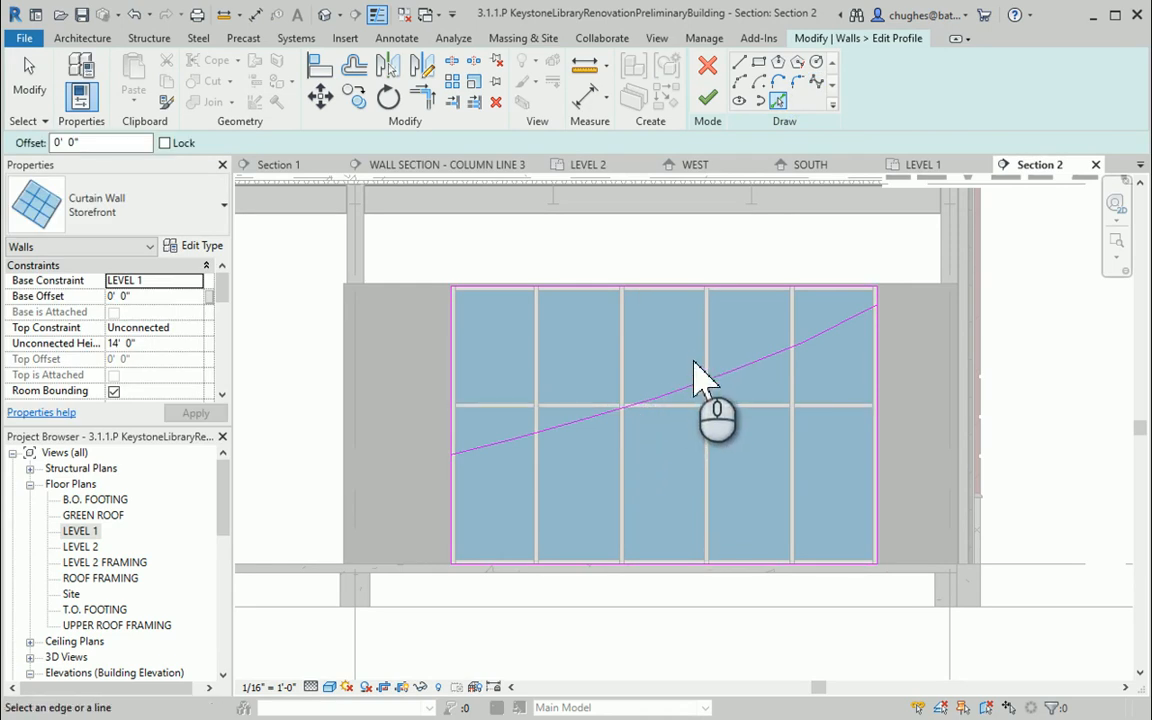
left_click(817, 82)
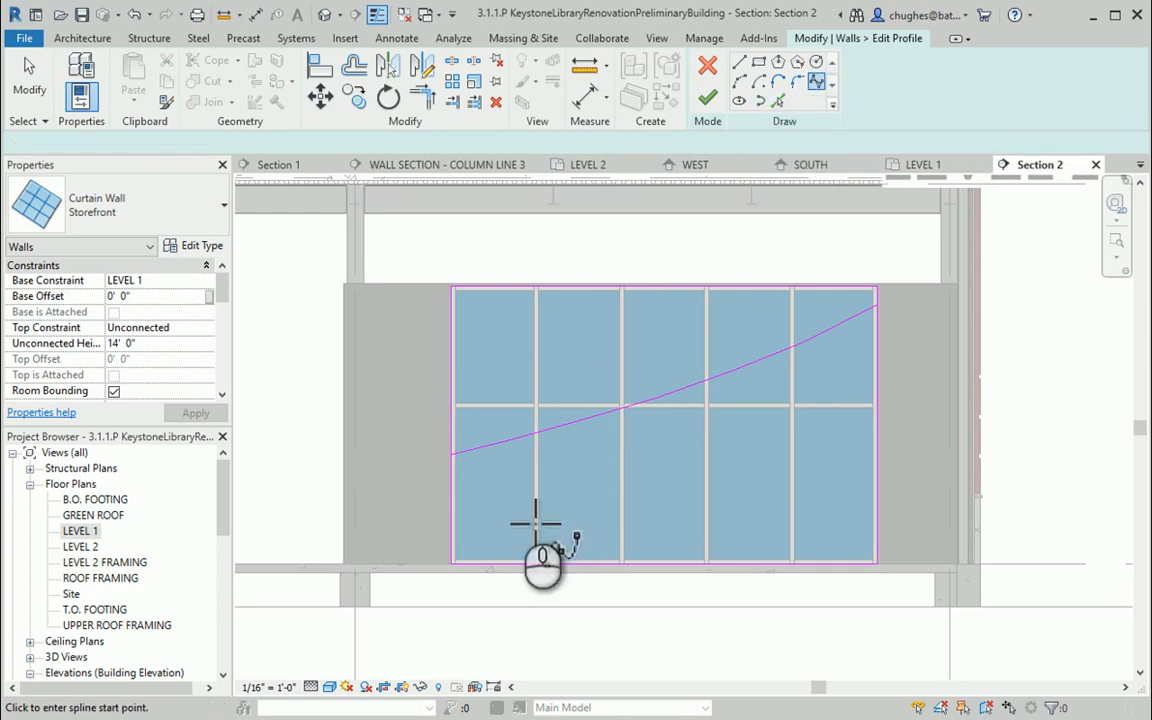
left_click(352, 97)
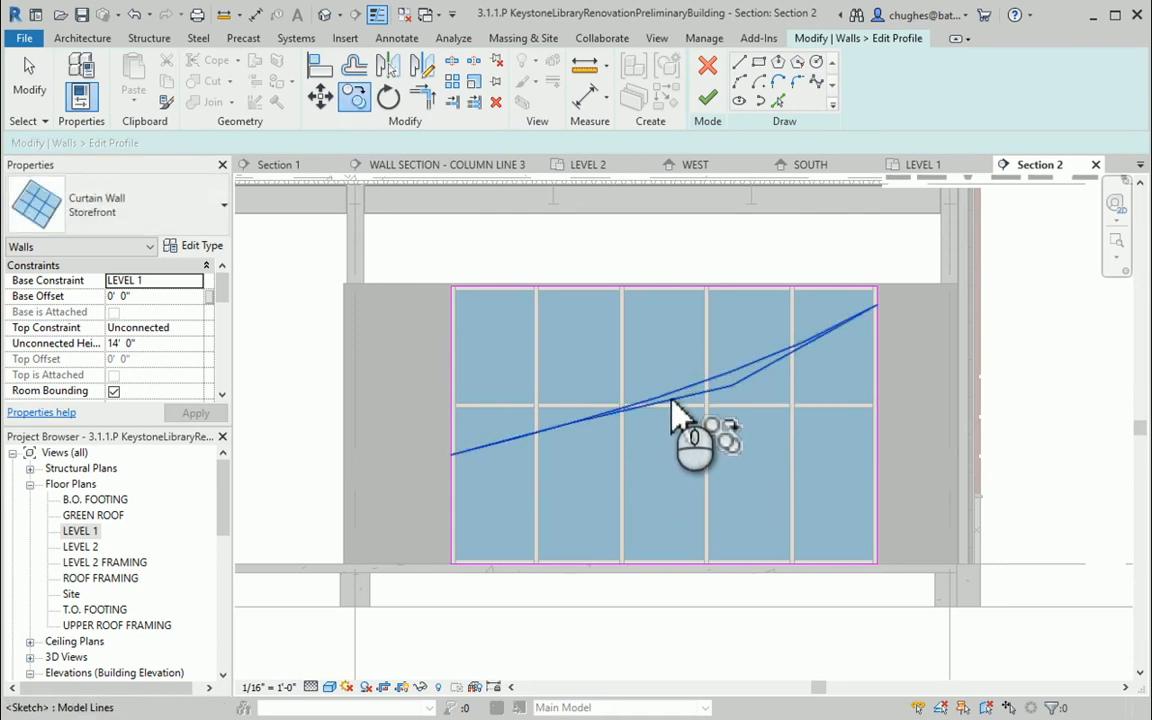
right_click(670, 368)
left_click(684, 376)
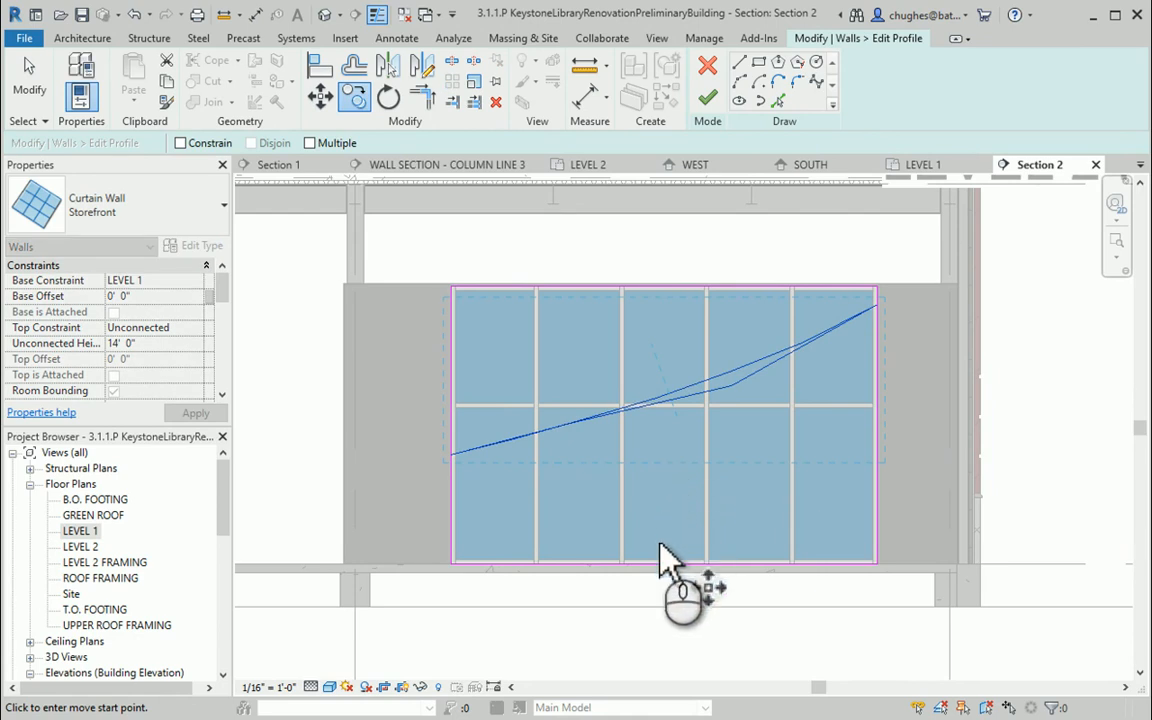
left_click(663, 494)
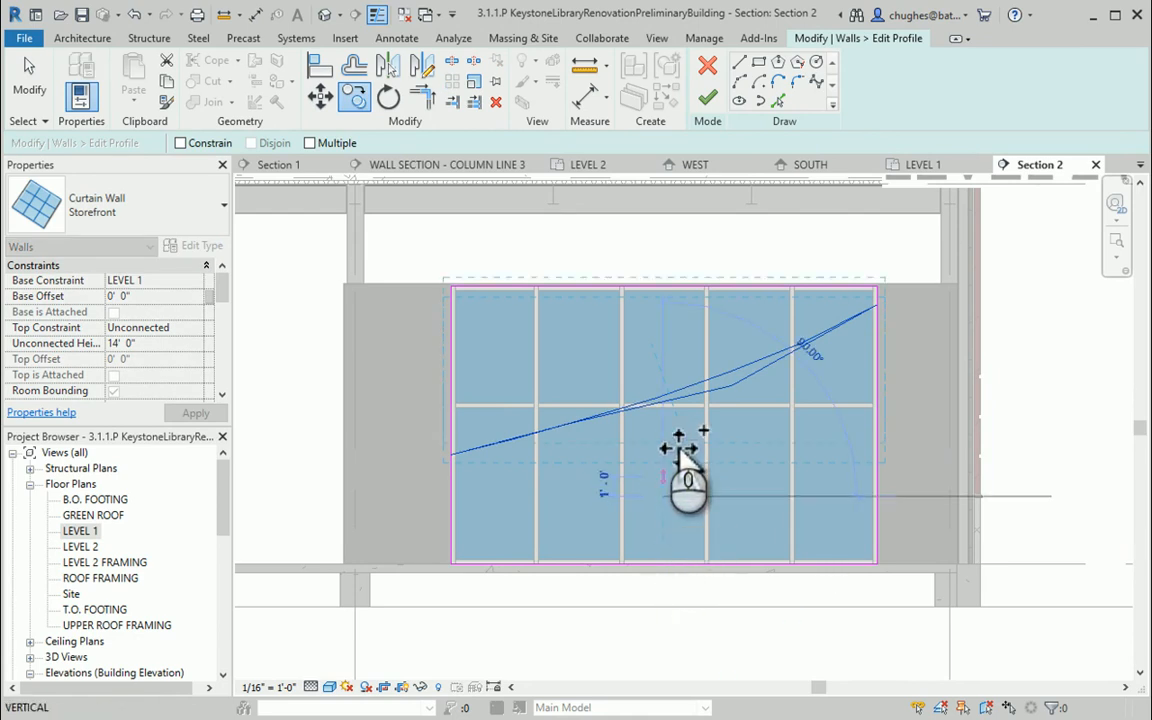
left_click(660, 590)
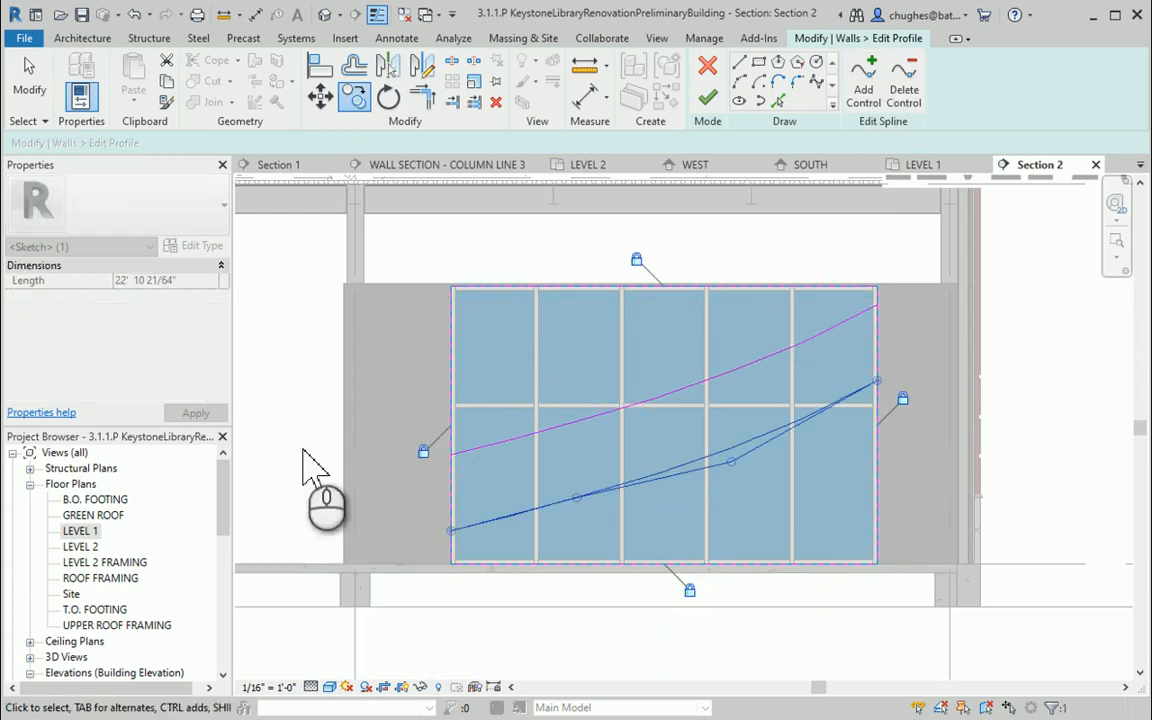
Reshape both splines into S-curves by moving their control points
left_click(480, 420)
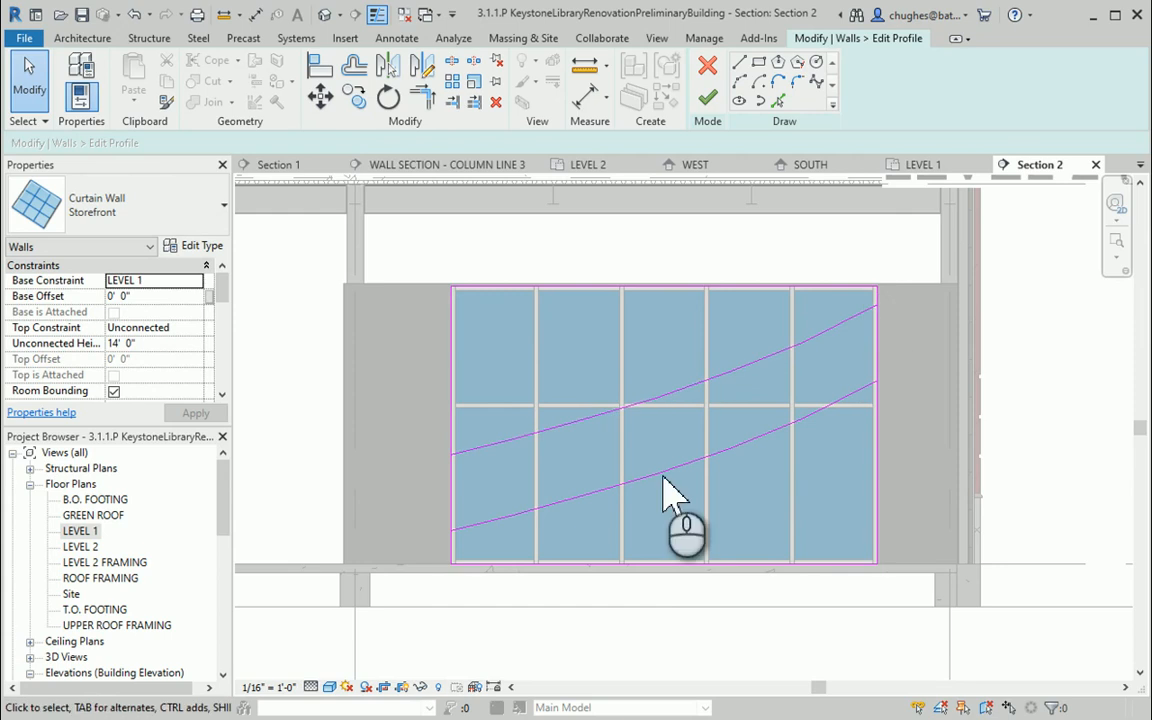
left_click(736, 399)
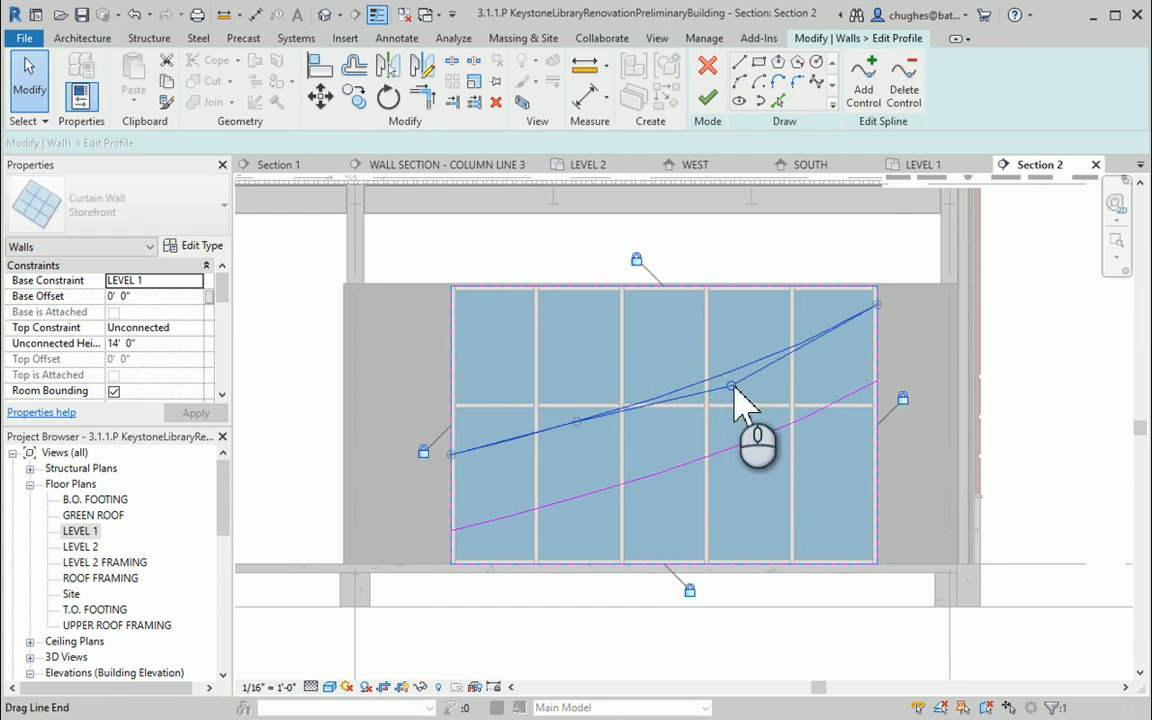
mouse_move(737, 398)
left_mouse_down()
mouse_move(755, 432)
mouse_move(524, 453)
mouse_move(576, 446)
left_mouse_up()
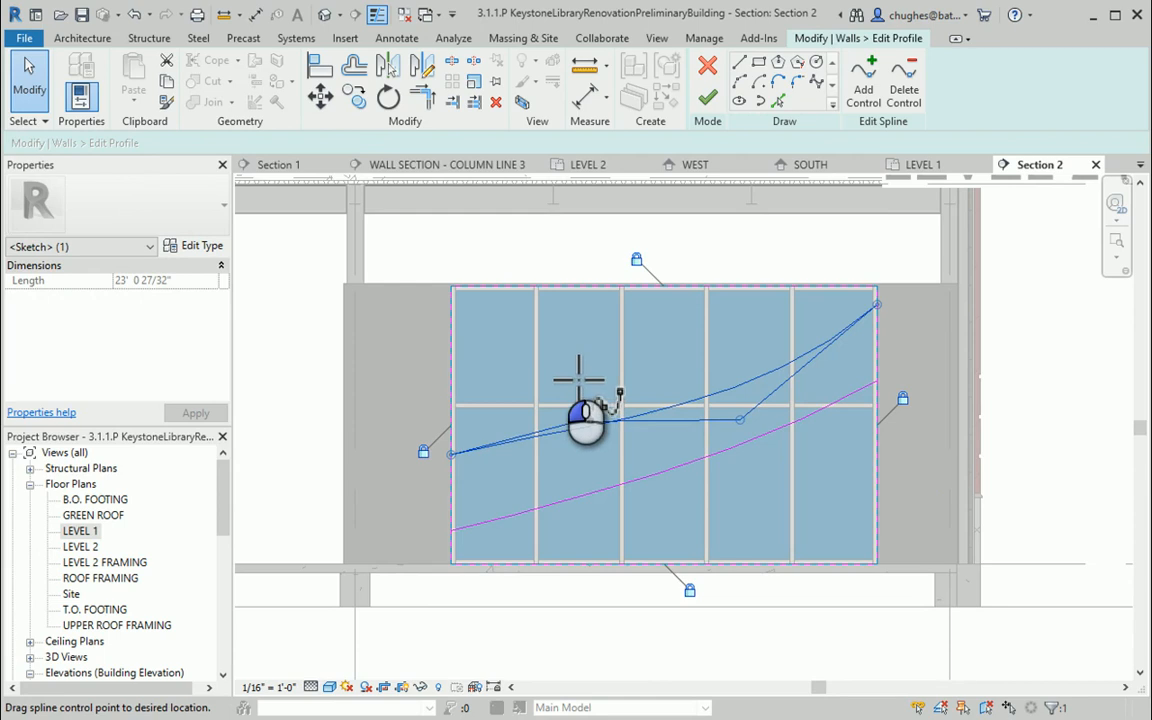
left_click_drag(578, 378, 589, 457)
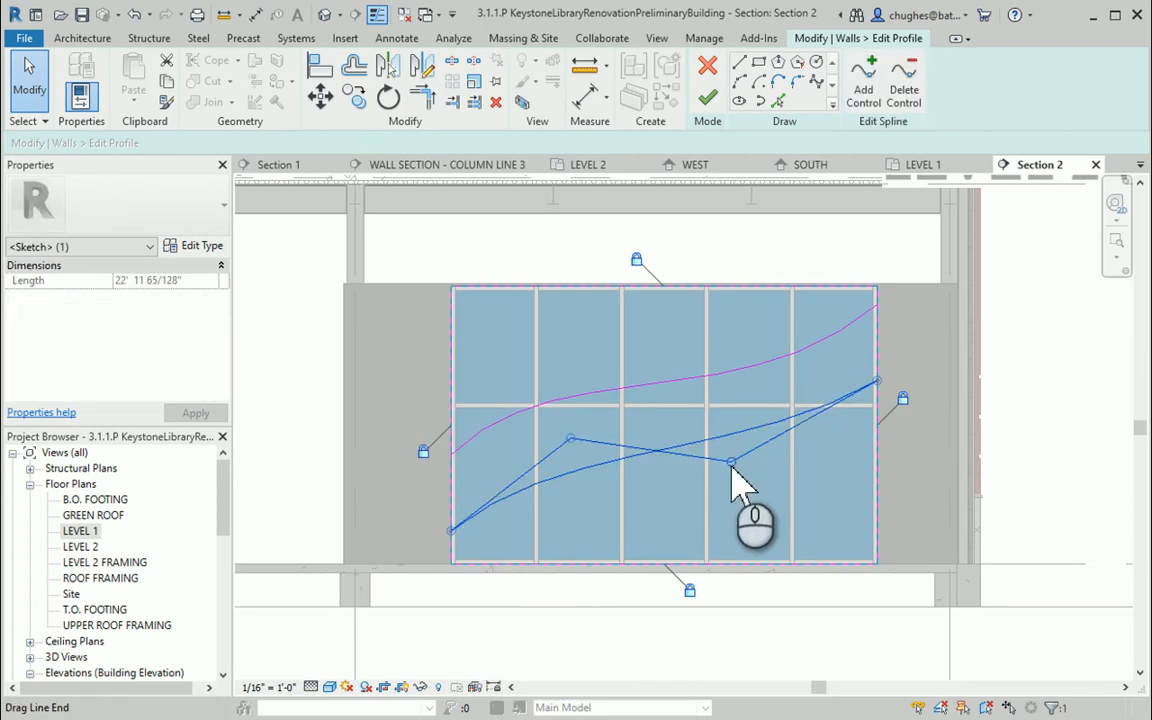
left_click_drag(732, 463, 650, 532)
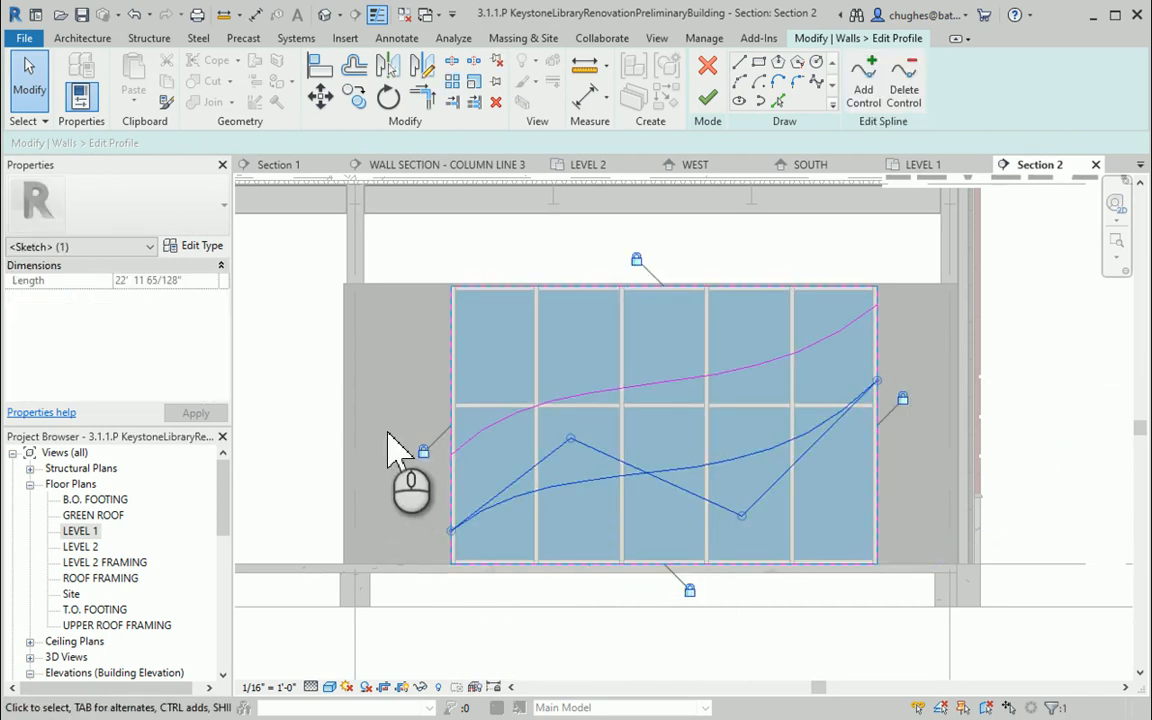
left_click(399, 347)
Delete the original rectangular boundary lines of the curtain wall profile
scroll(533, 362, "up", 1)
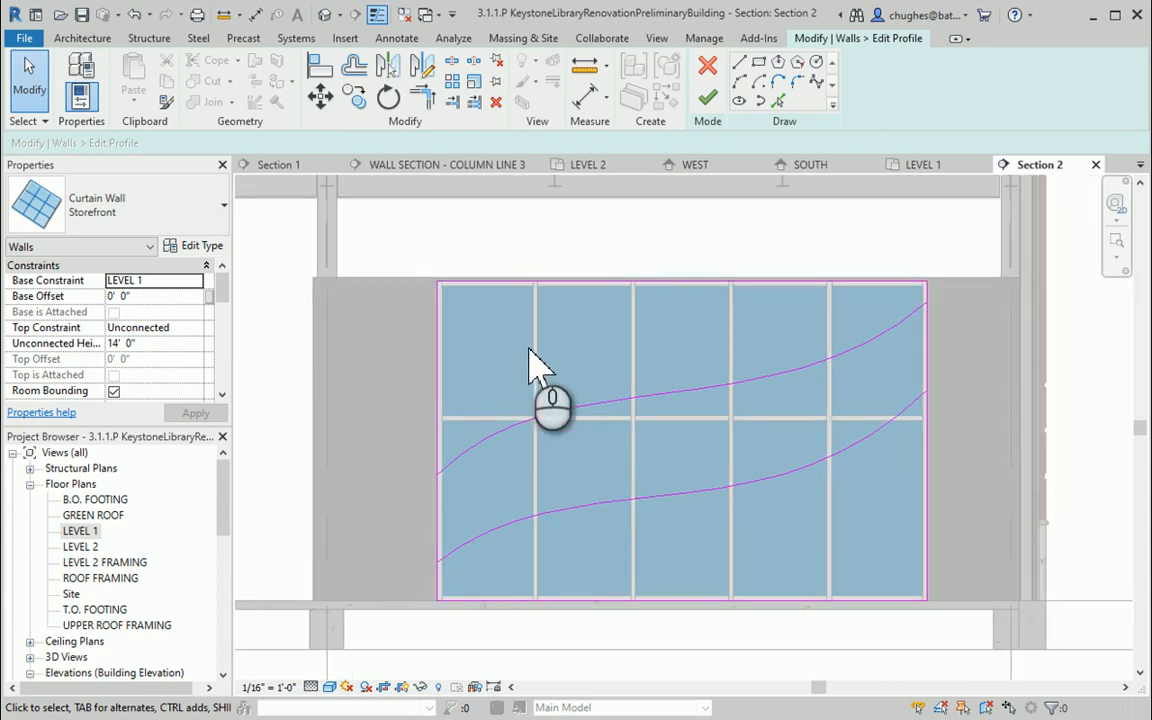
left_click(438, 384)
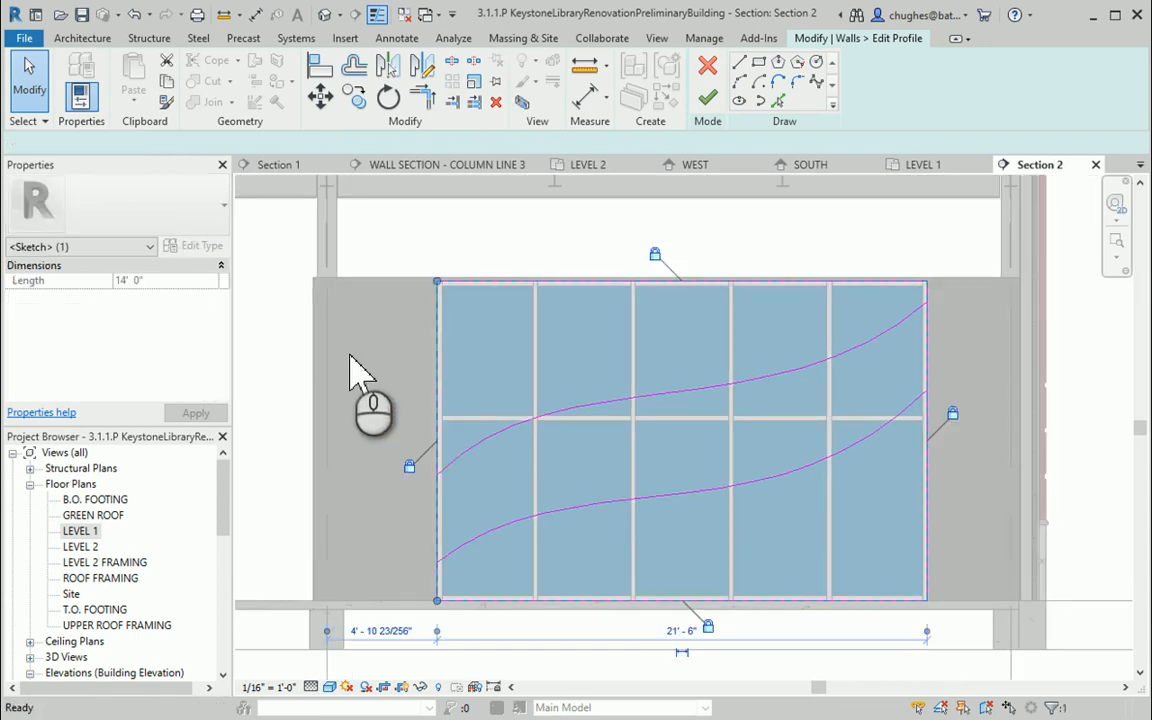
left_click(540, 321)
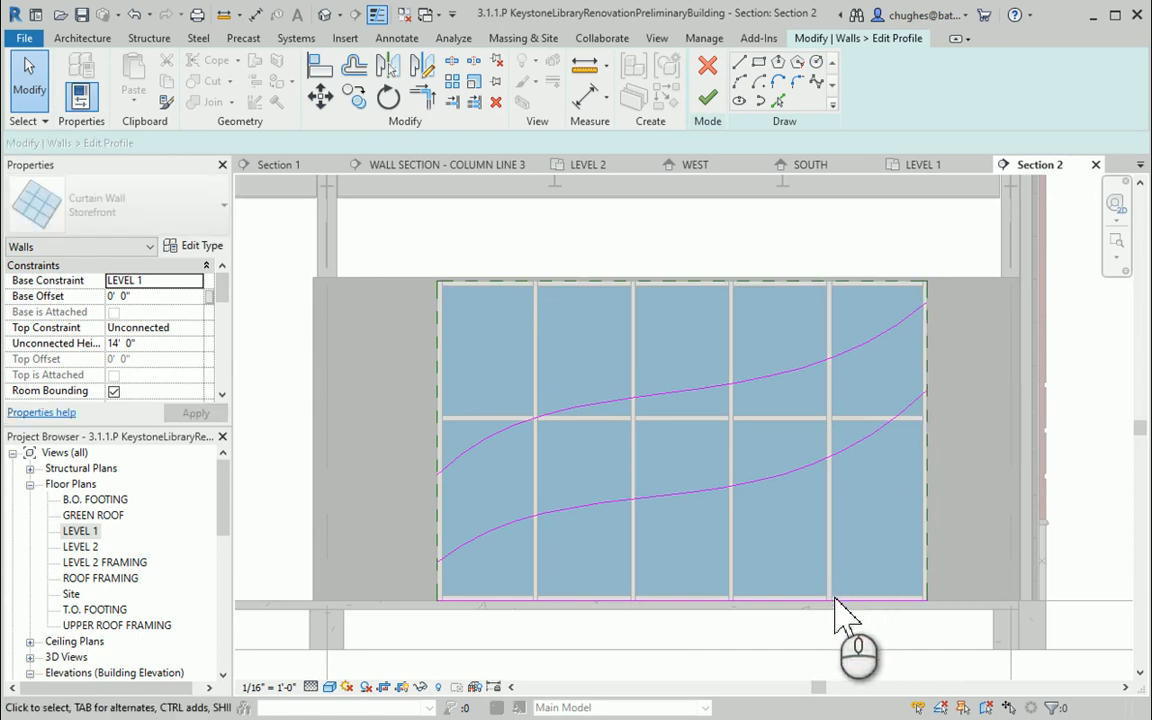
Draw vertical lines joining the two splines' ends at the left and right sides to close the profile
left_click(739, 63)
left_click(437, 475)
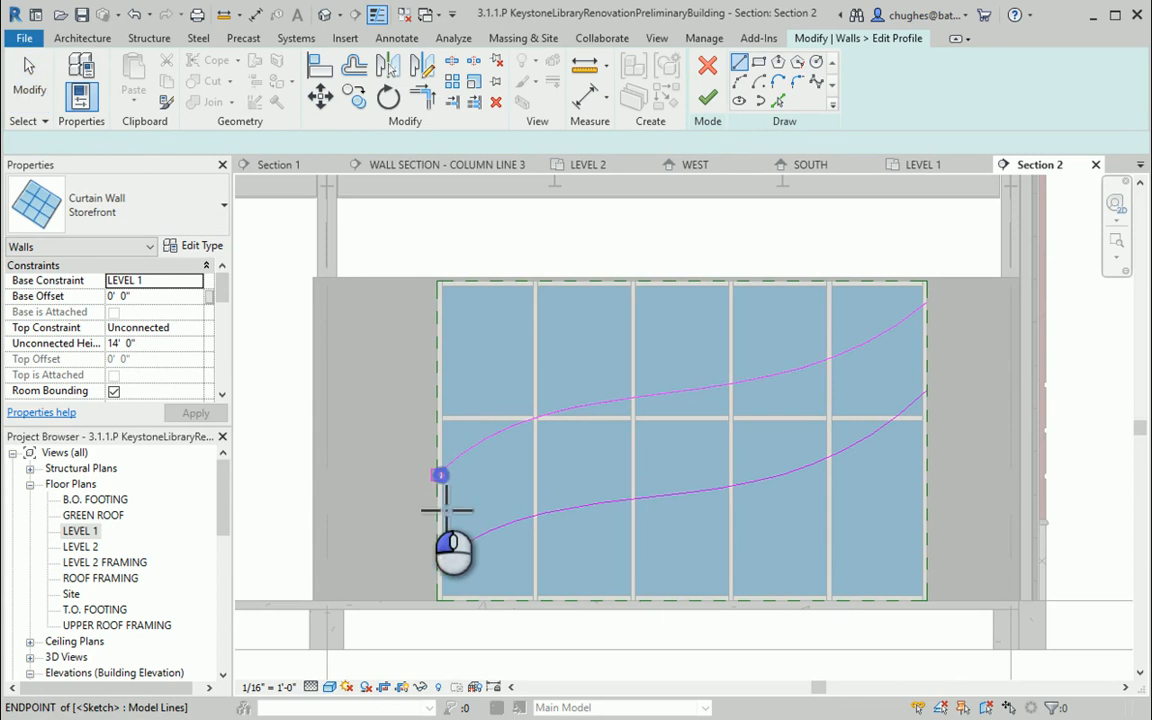
left_click(437, 562)
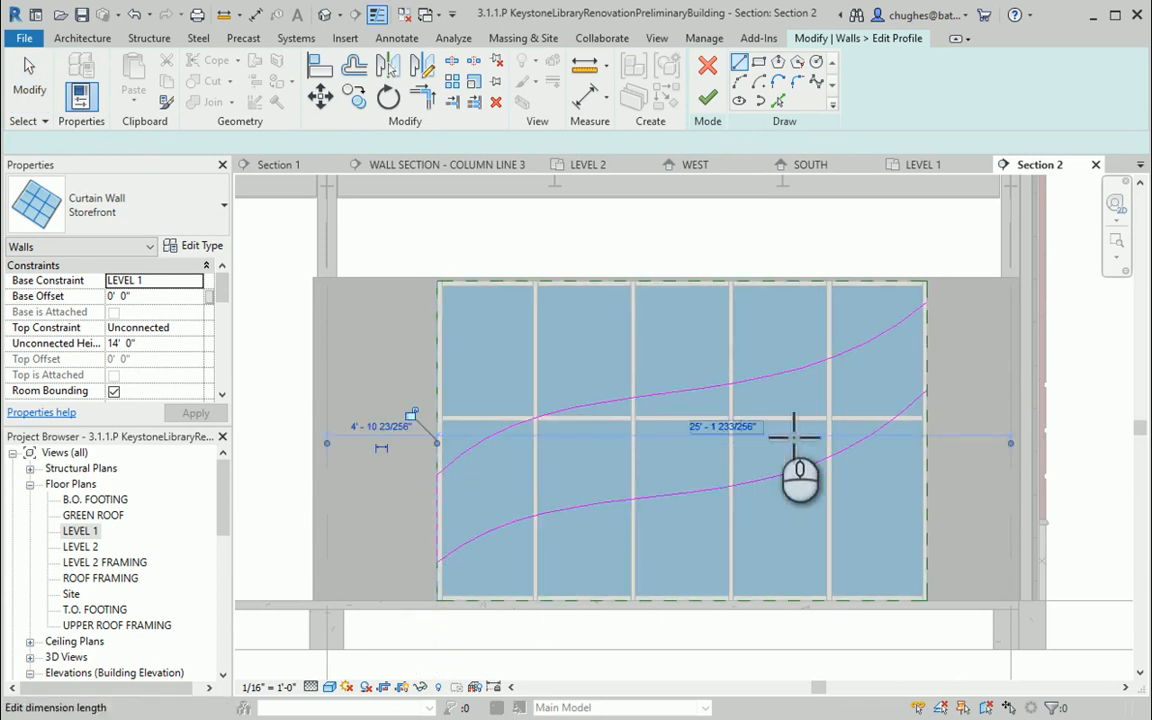
left_click(940, 313)
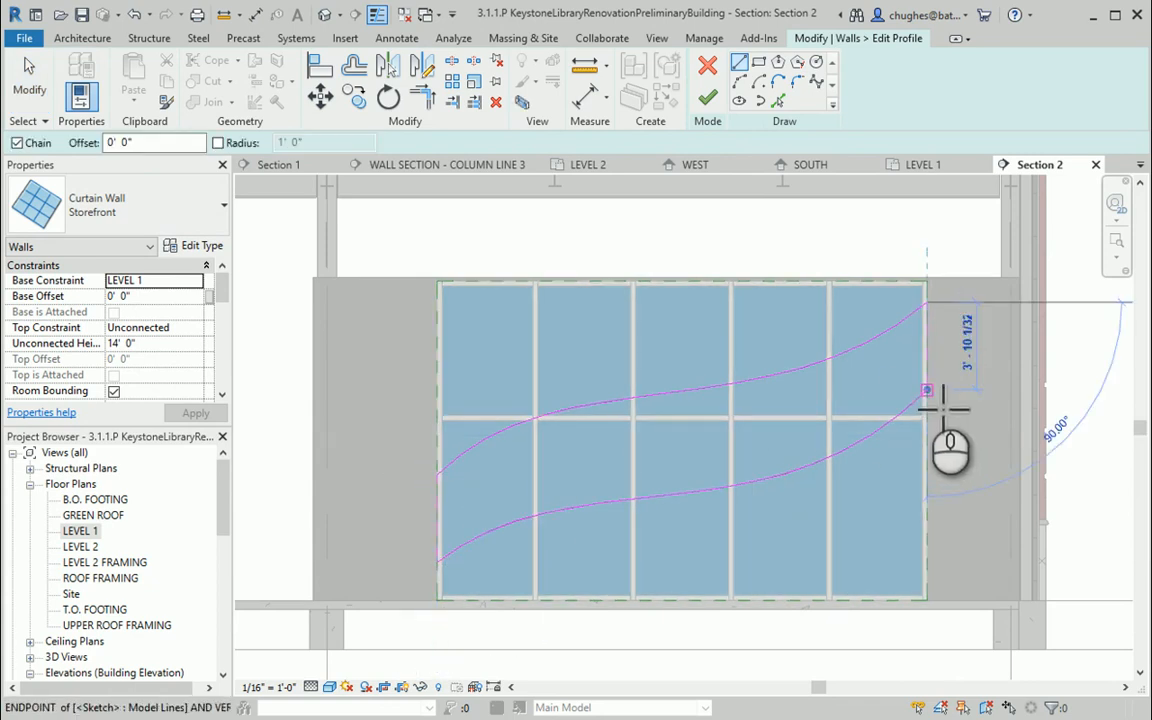
left_click(926, 392)
right_click(352, 425)
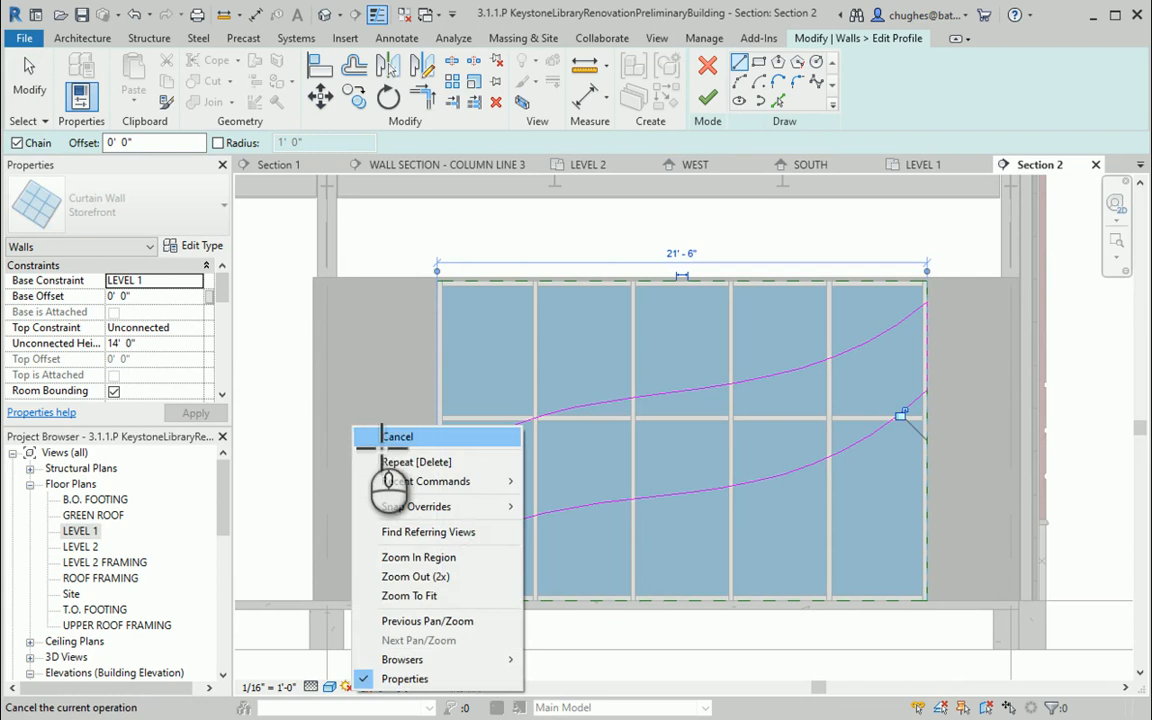
left_click(368, 440)
key("Escape")
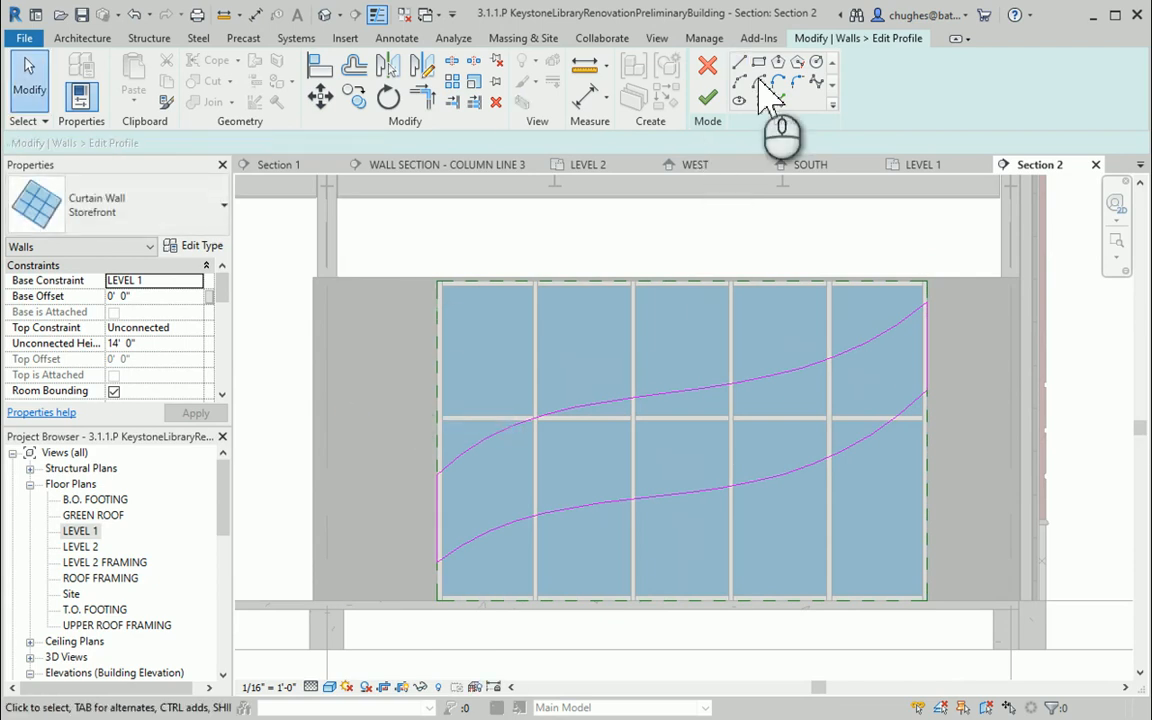
Finish the profile edit, deleting the mullions that can no longer be created
left_click(710, 99)
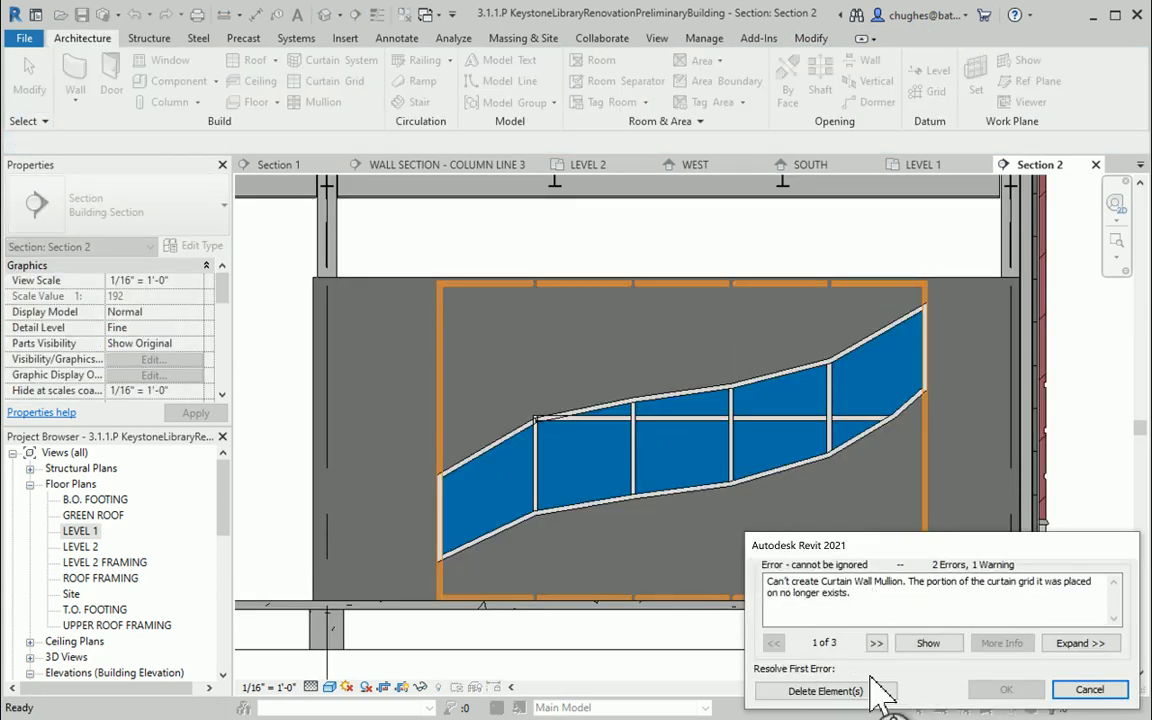
left_click(840, 692)
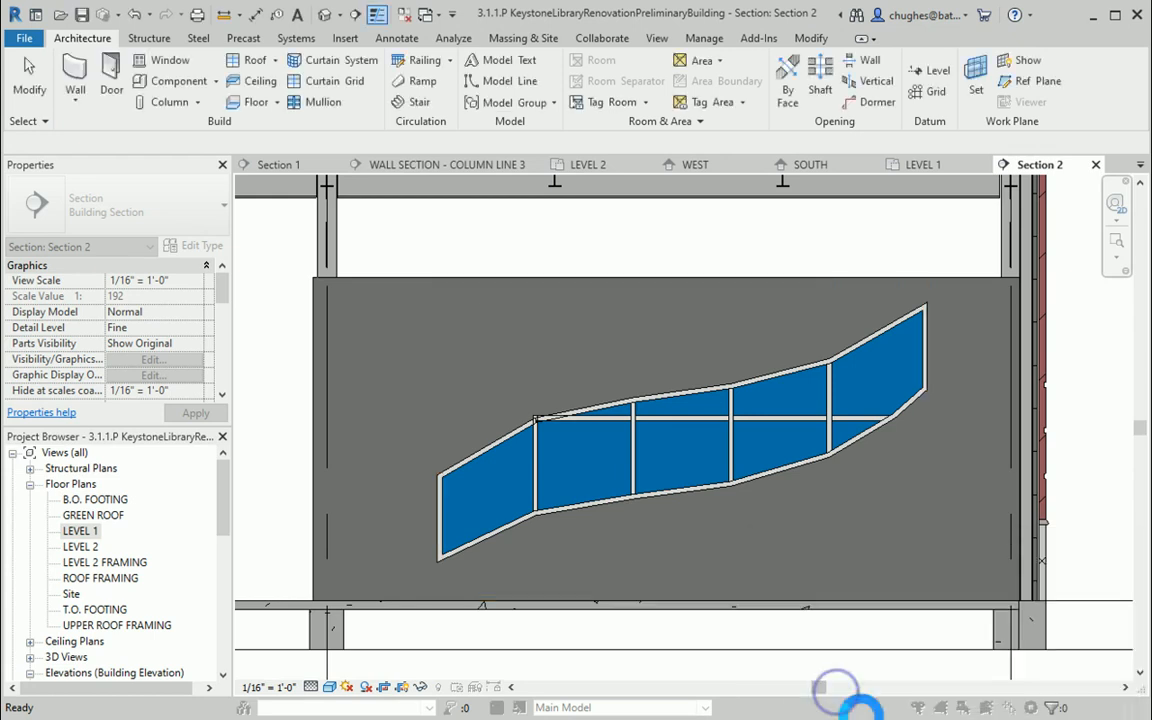
Dismiss the project save reminder without saving and clear the selection
left_click(790, 437)
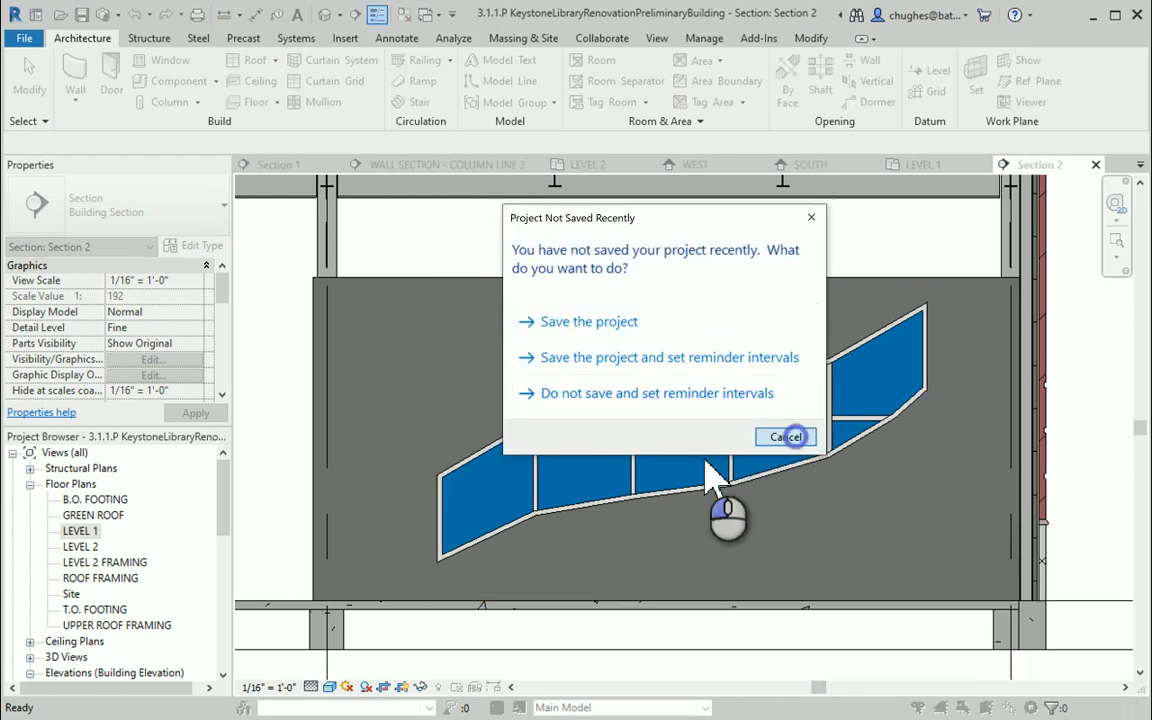
left_click(760, 420)
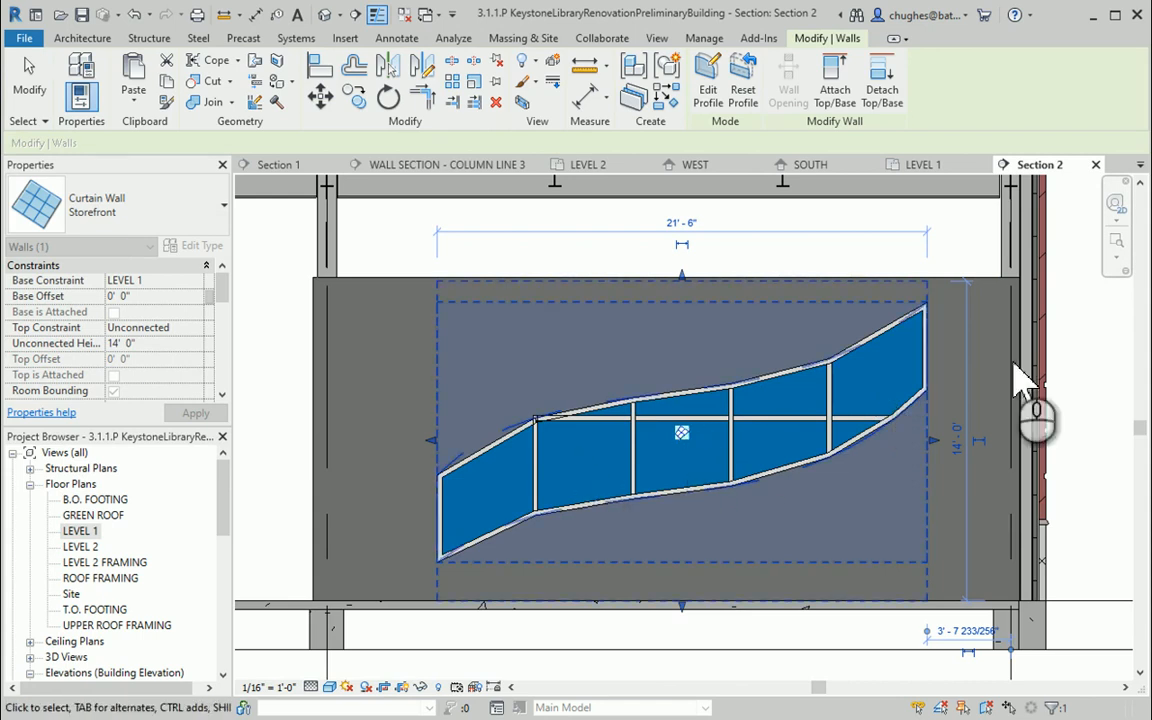
left_click(743, 258)
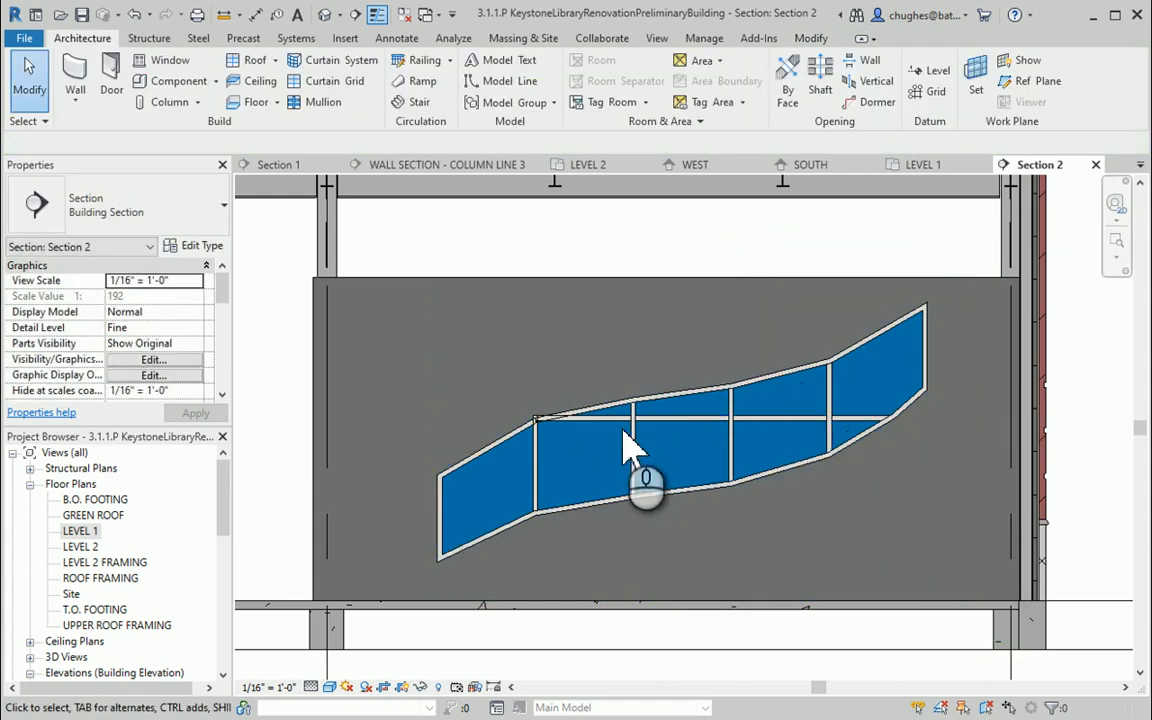
Delete the short leftover horizontal mullion in the upper left panel of the curved curtain wall
scroll(625, 440, "up", 3)
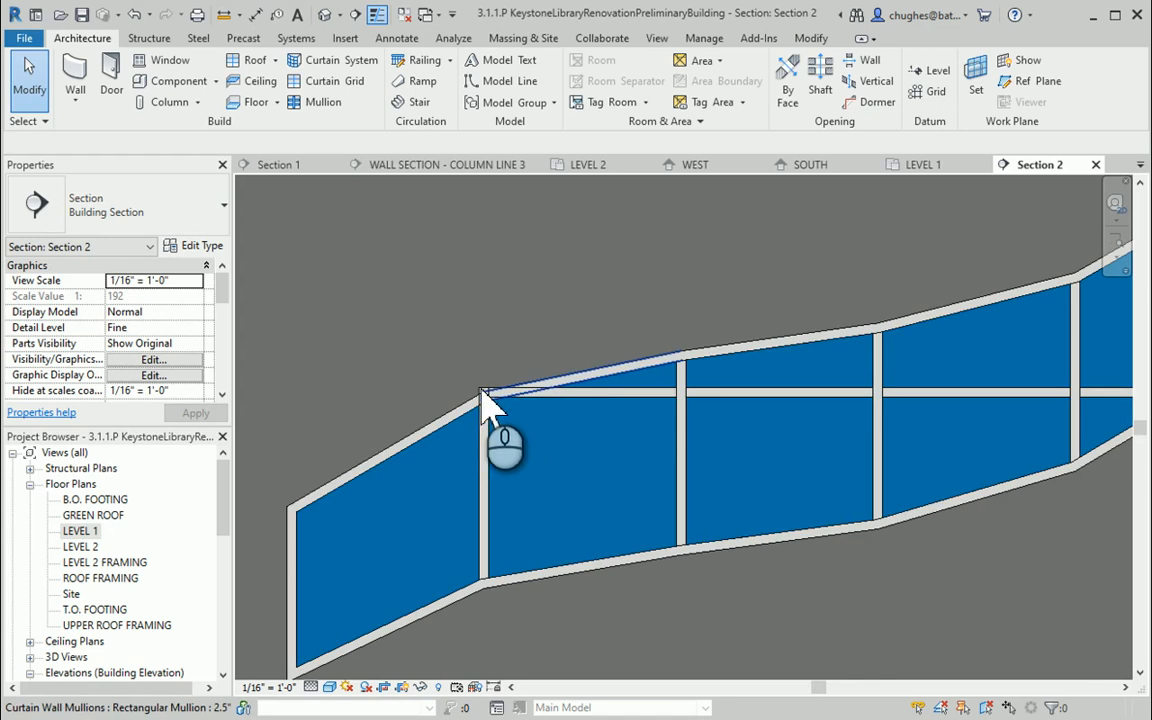
left_click(558, 410)
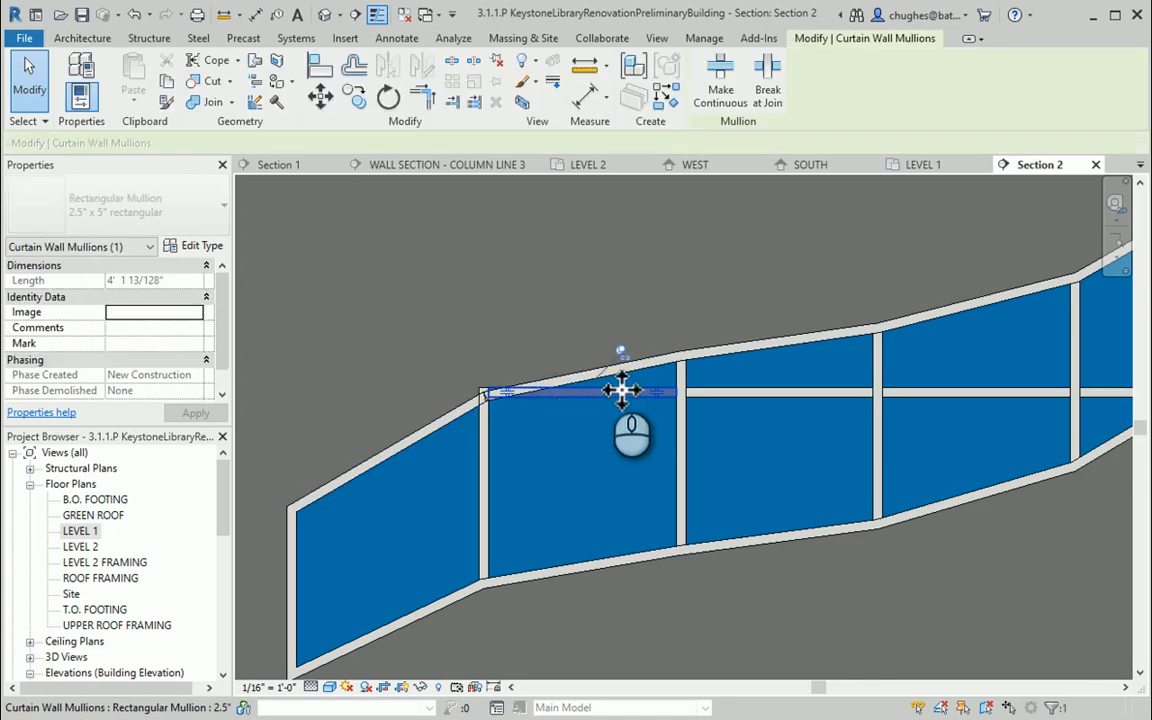
left_click(621, 350)
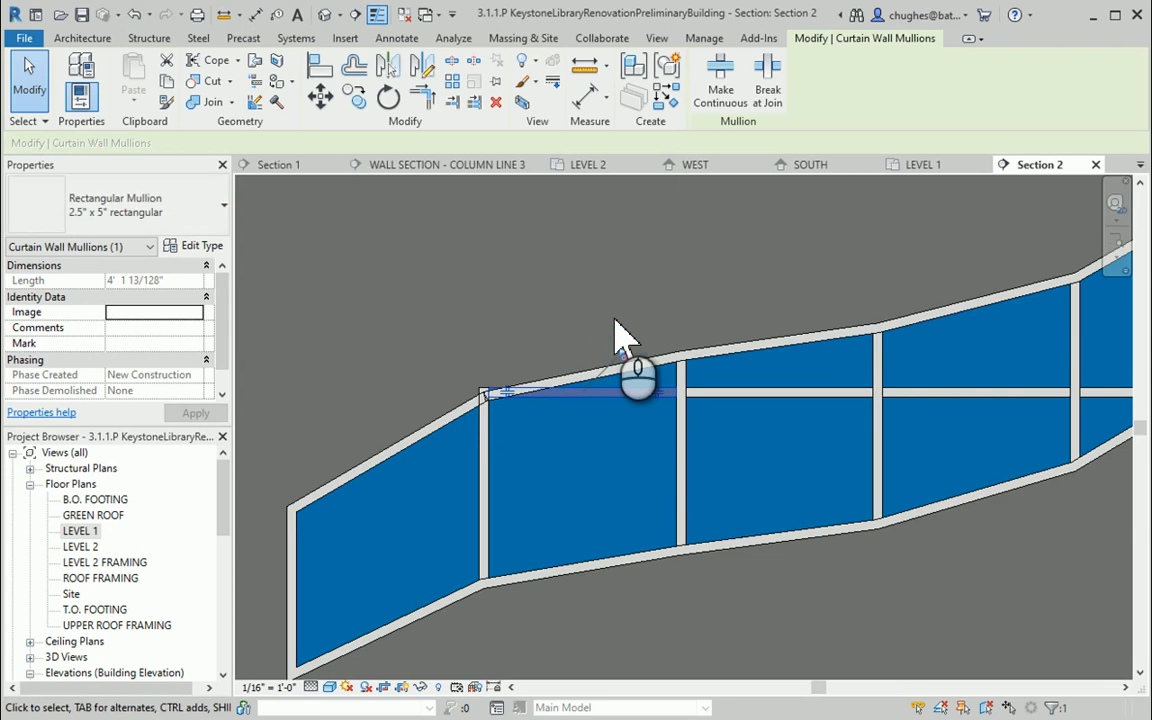
key("Delete")
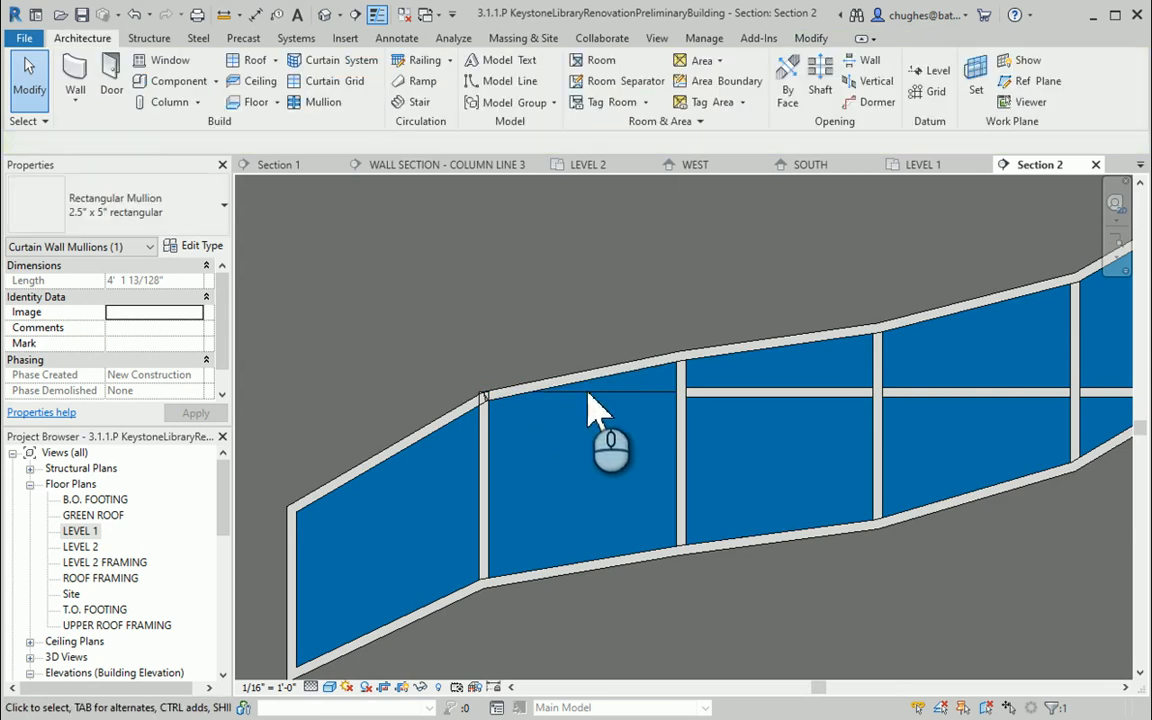
Delete the horizontal curtain grid line running across the upper panels of the curved curtain wall
left_click(589, 398)
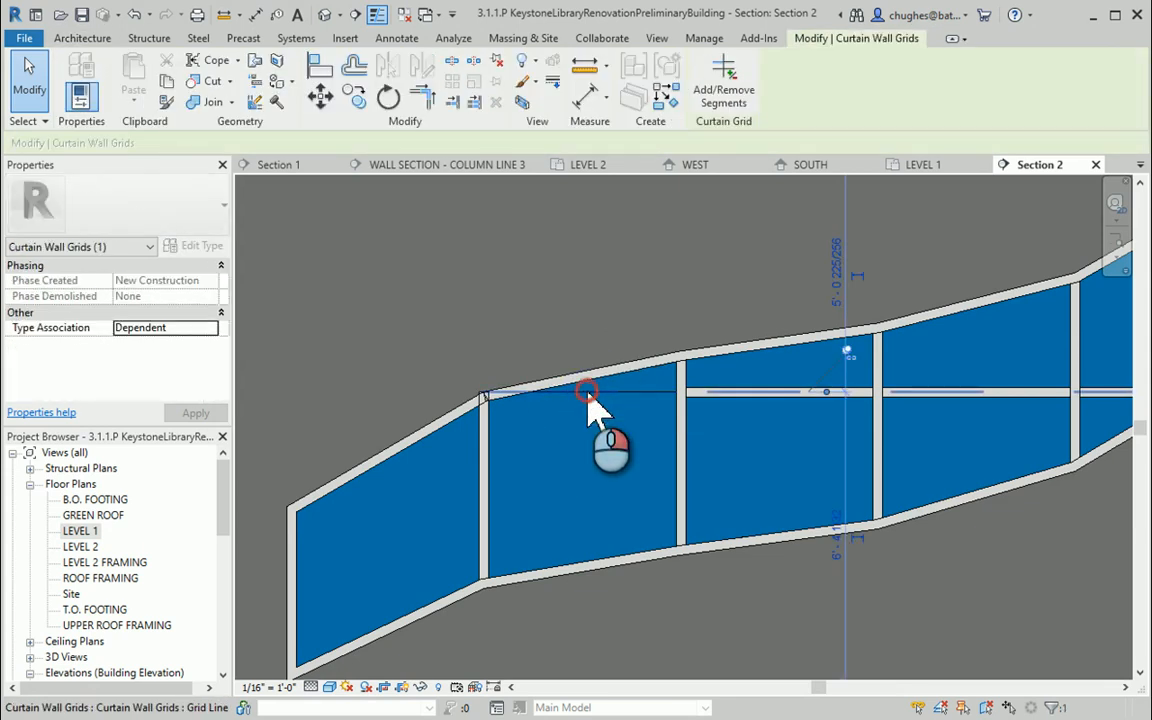
right_click(590, 408)
left_click(845, 375)
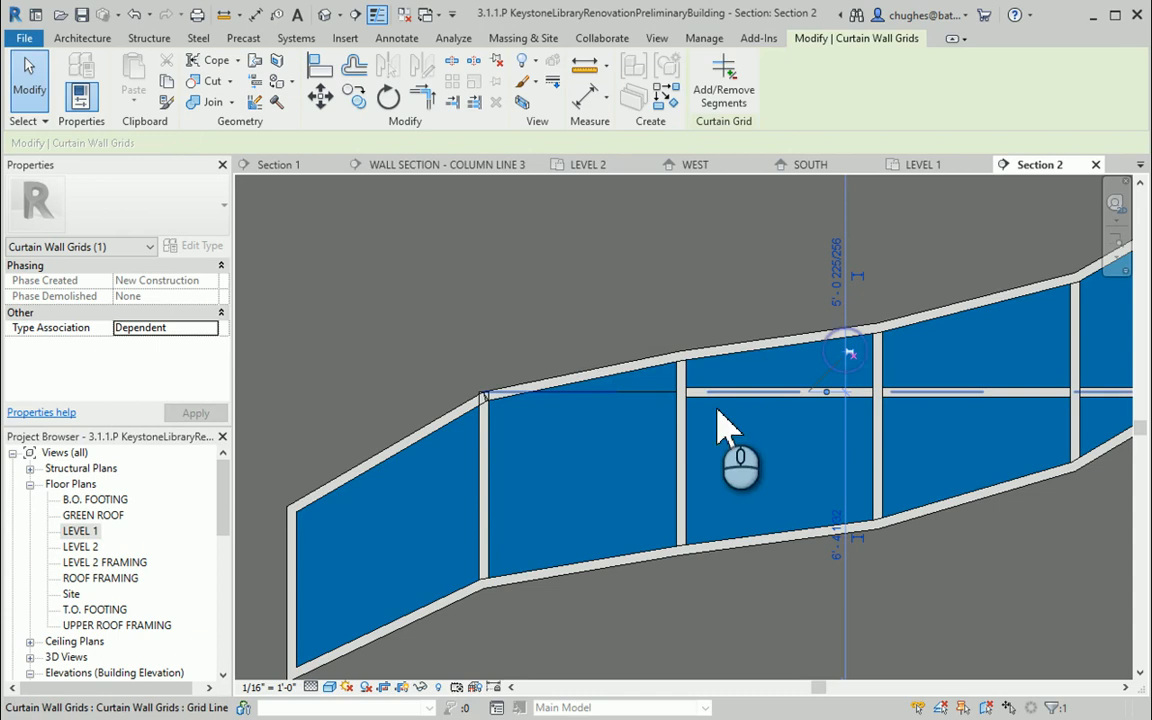
right_click(650, 408)
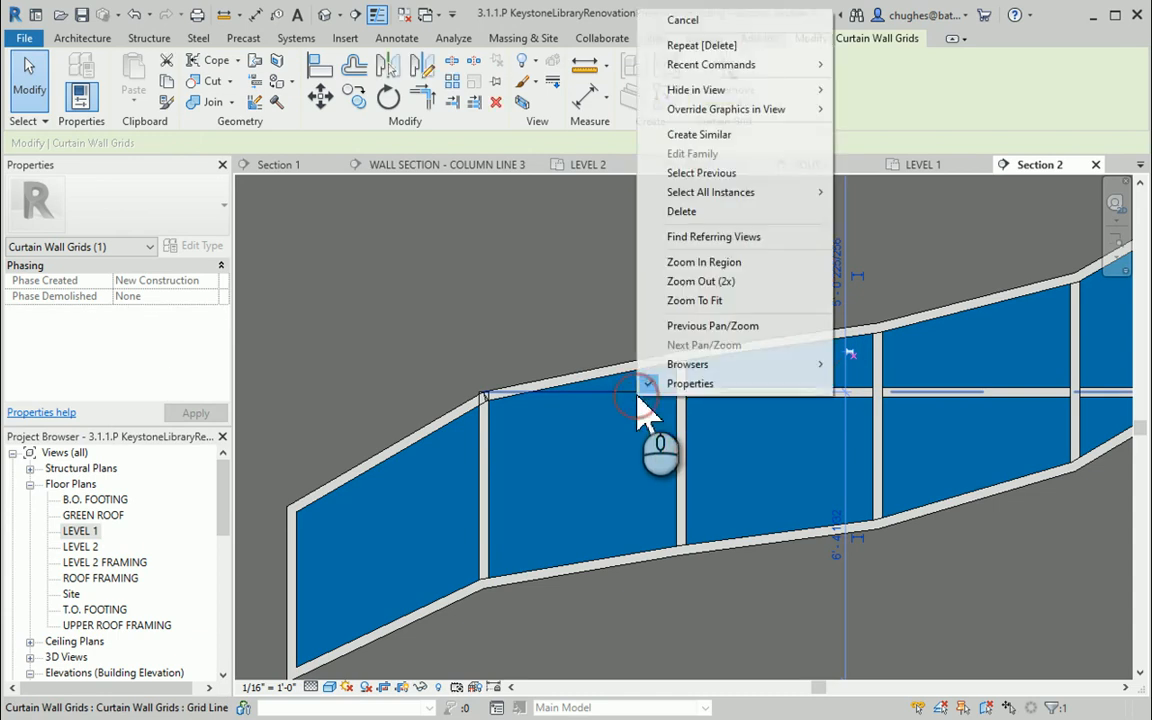
left_click(685, 208)
Move the storefront curtain wall in the Level 1 plan back onto the interior wall line, dismissing the malformed-panels warning
scroll(517, 492, "down", 2)
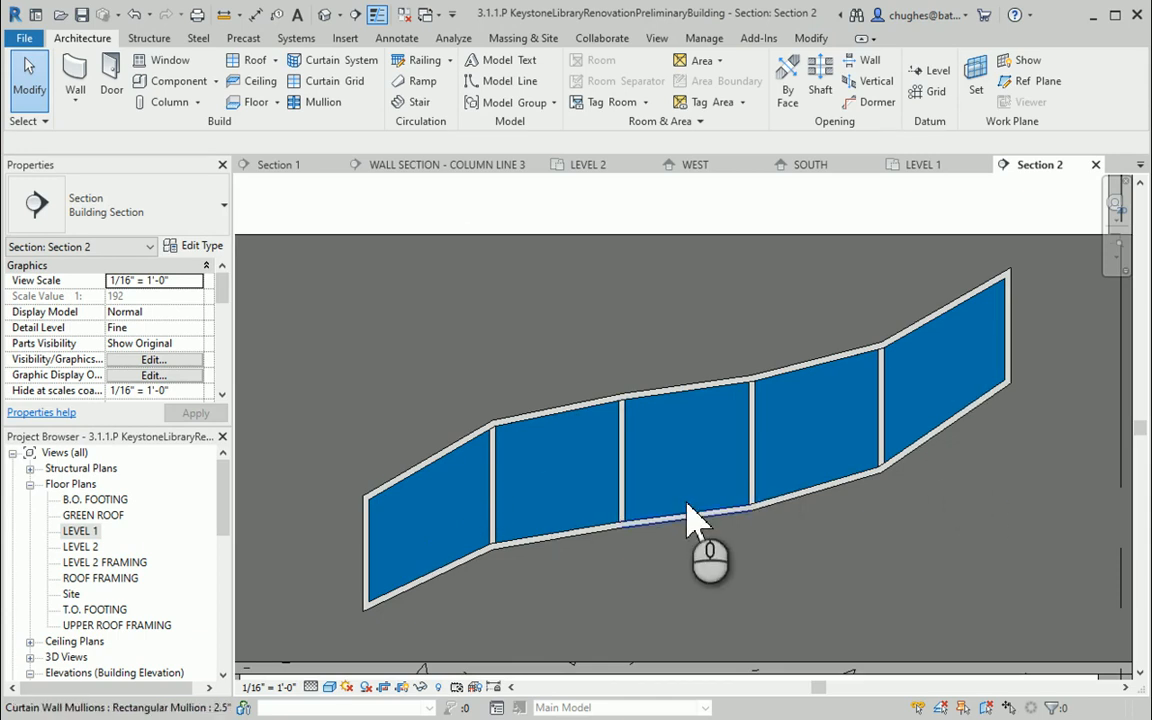
scroll(689, 514, "down", 2)
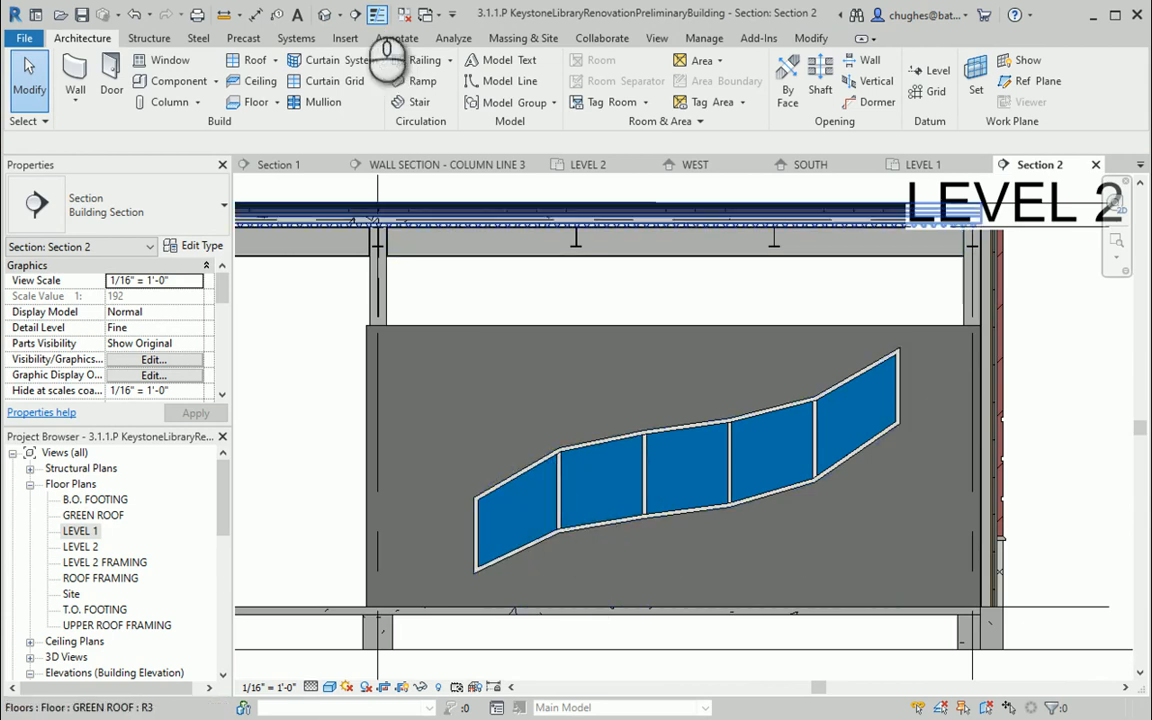
left_click(325, 15)
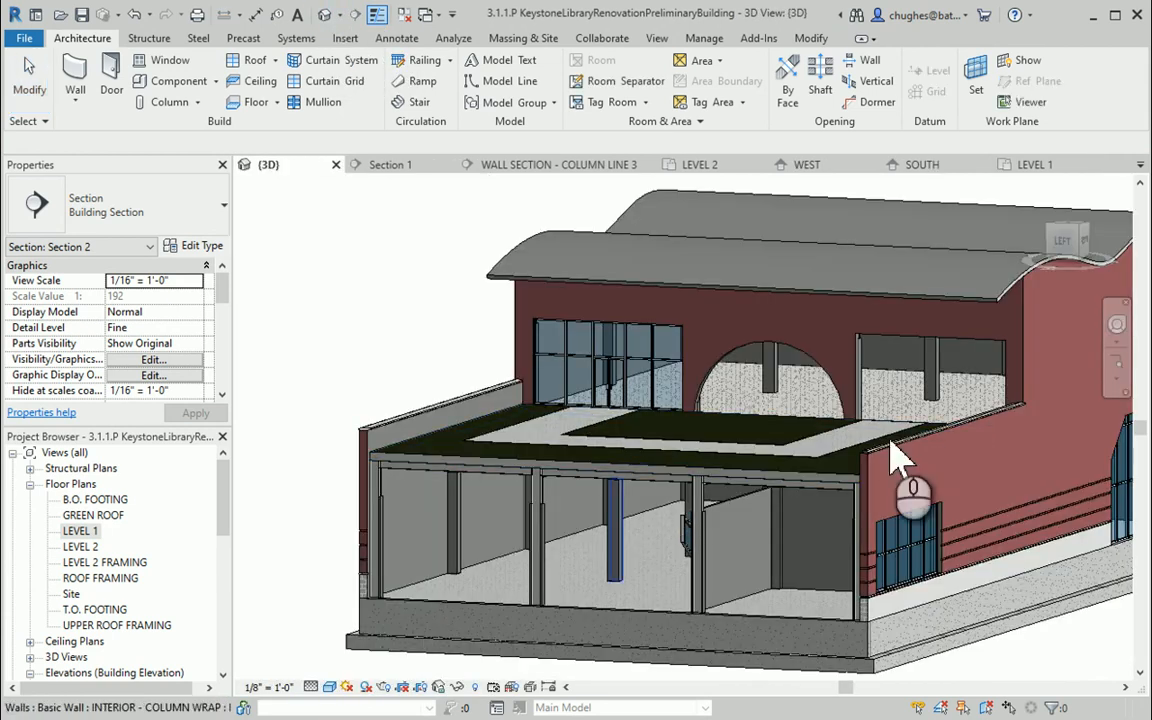
left_click_drag(1070, 244, 310, 288)
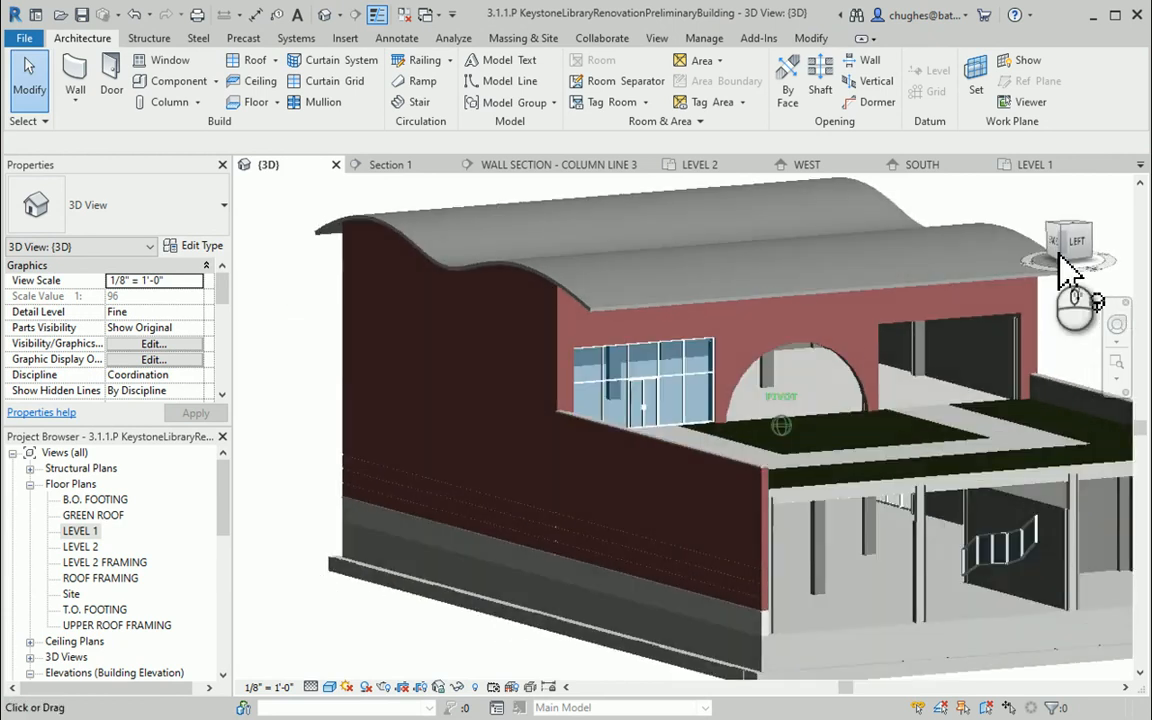
middle_click_drag(978, 558, 641, 434)
scroll(641, 434, "up", 3)
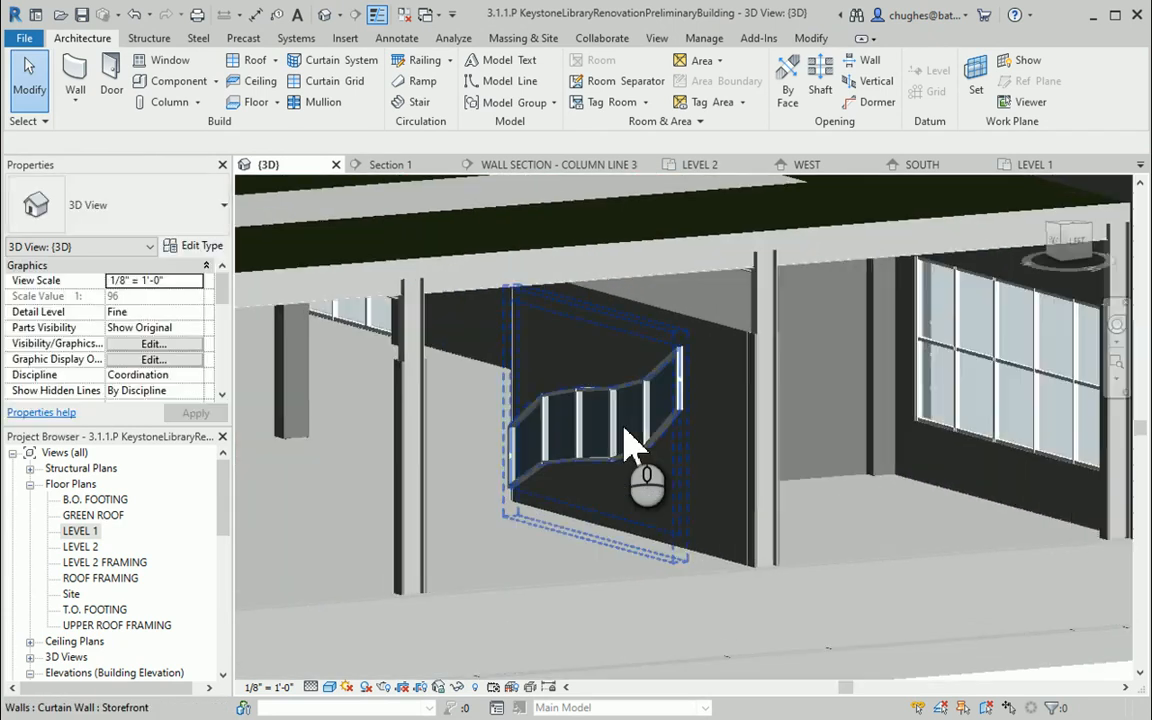
double_click(75, 531)
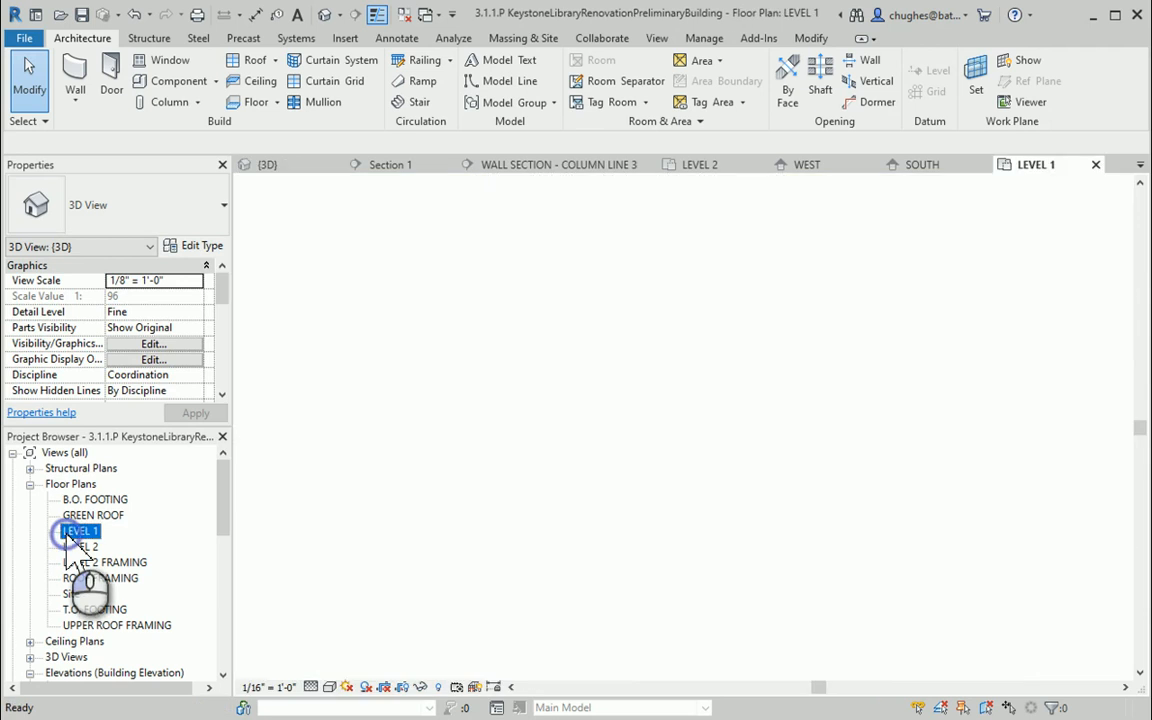
scroll(516, 425, "up", 4)
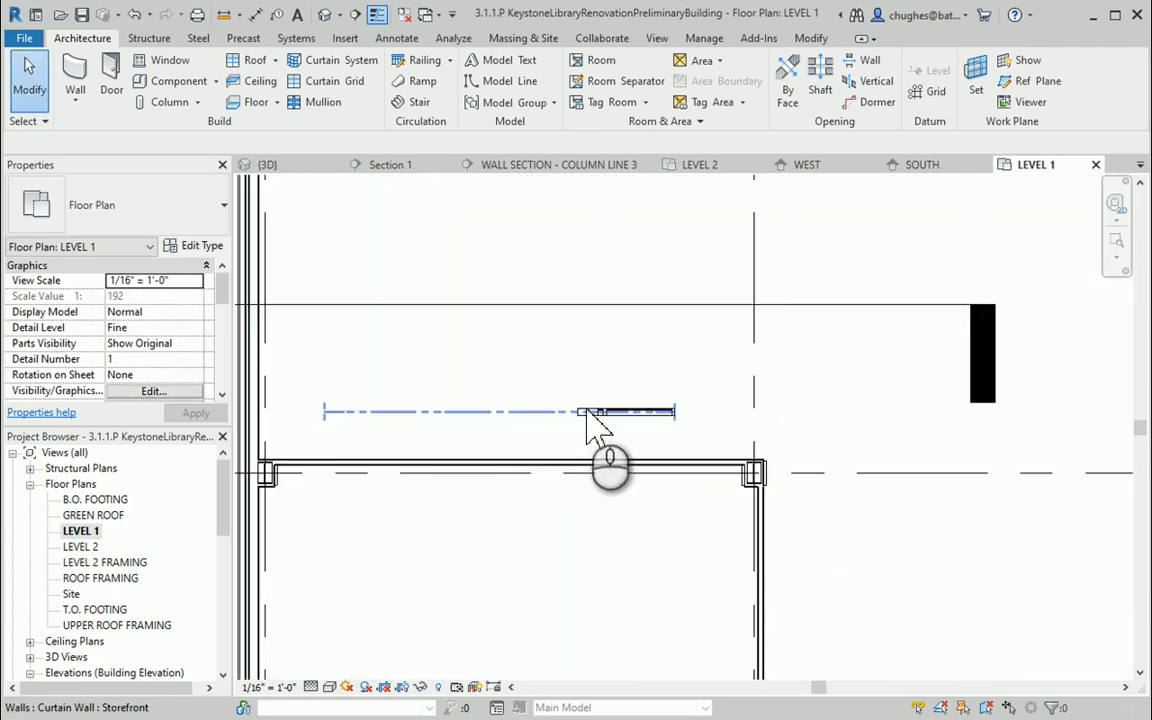
left_click(588, 412)
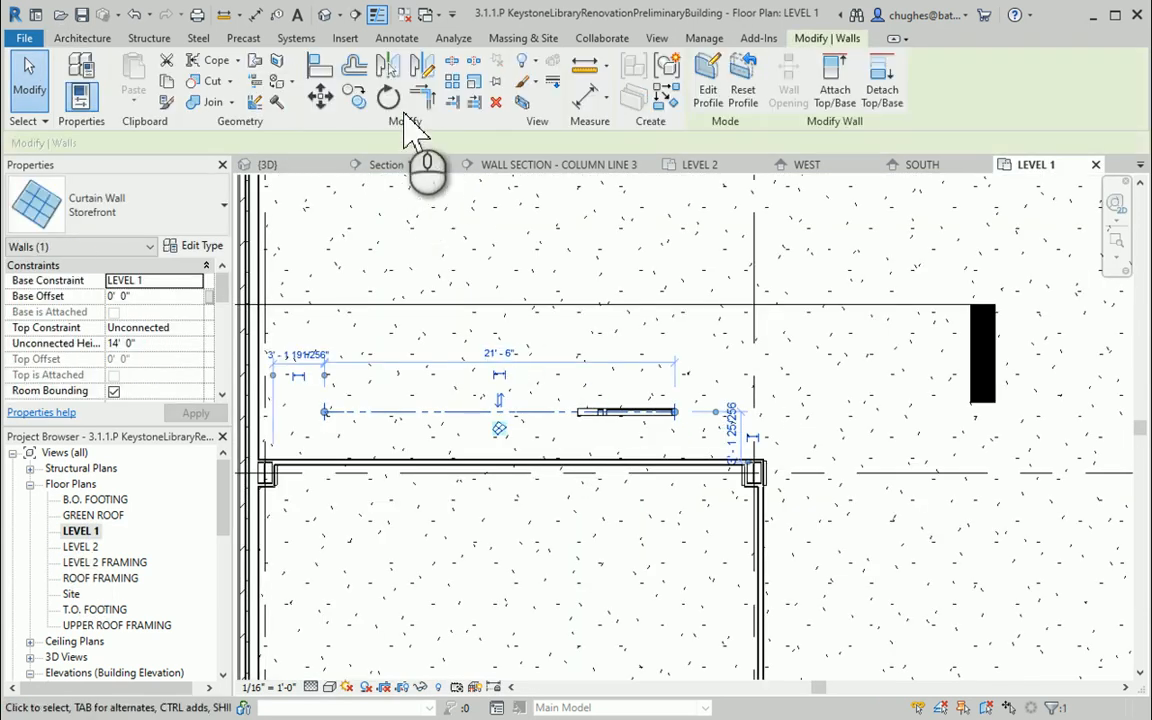
left_click(320, 95)
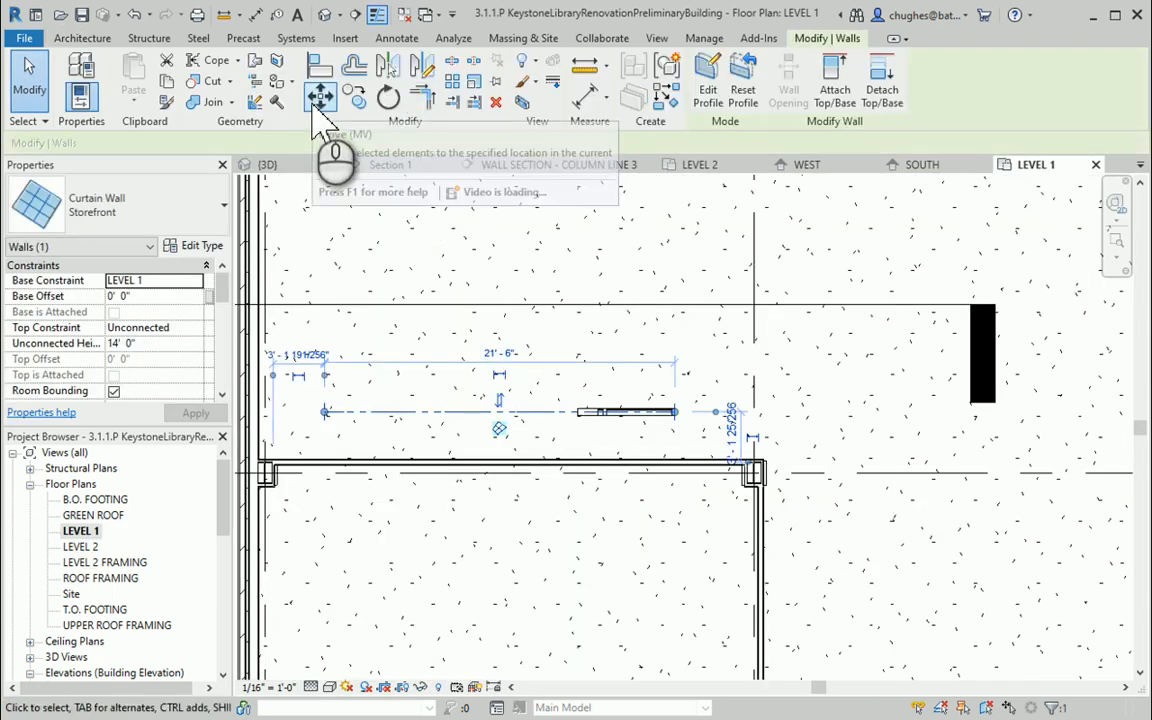
left_click(508, 411)
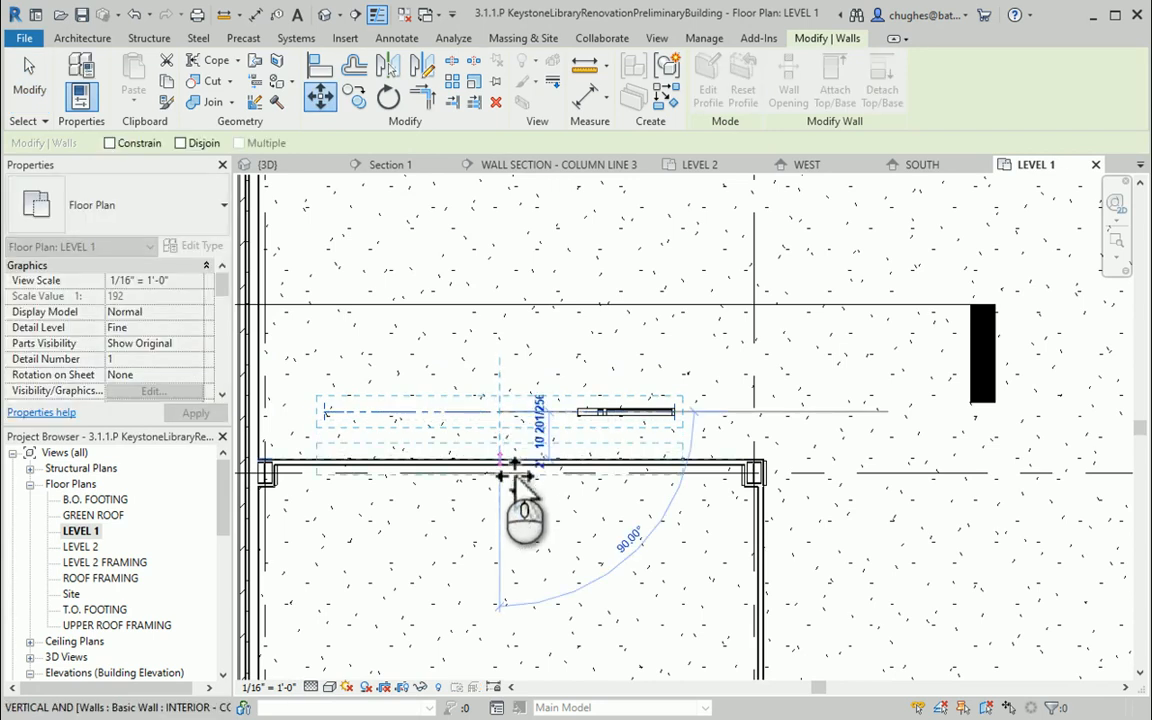
scroll(513, 477, "up", 5)
middle_click_drag(548, 492, 562, 483)
scroll(558, 480, "down", 2)
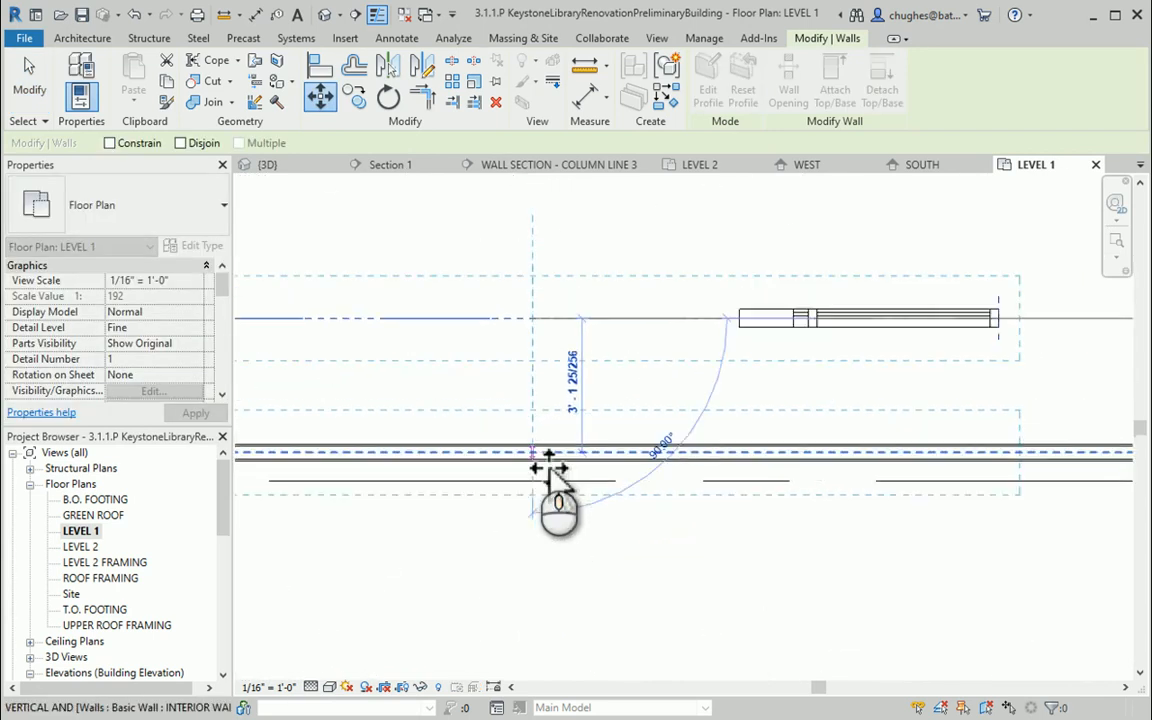
left_click(558, 468)
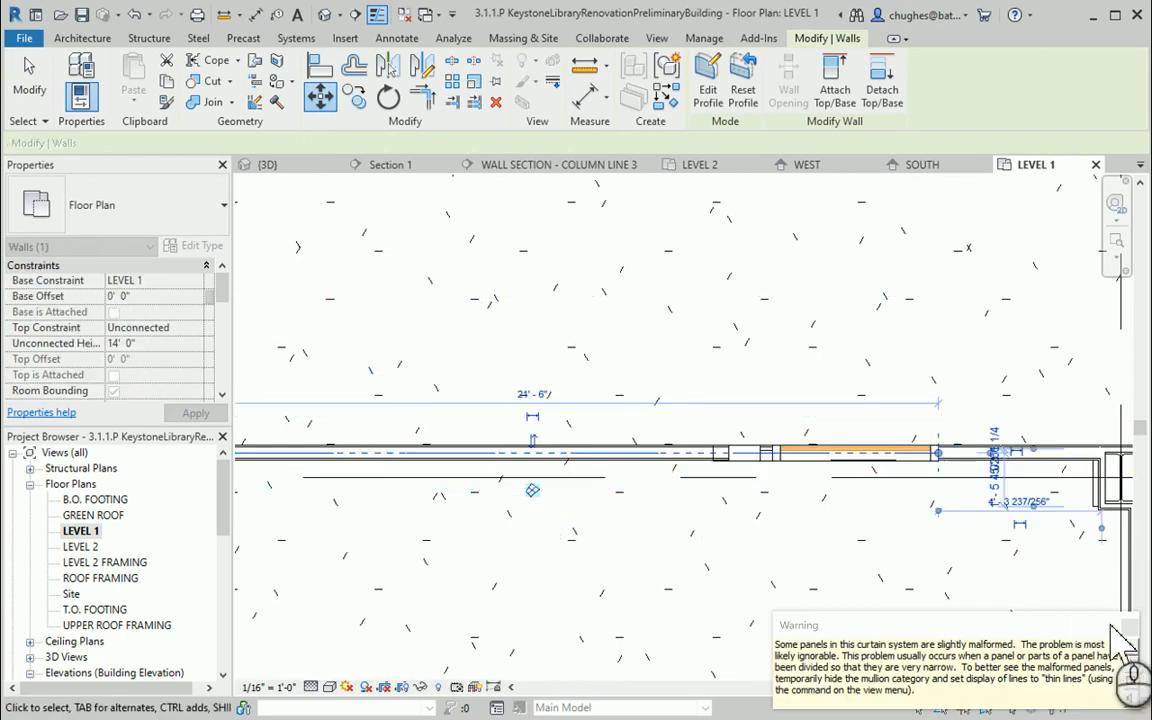
left_click(1129, 628)
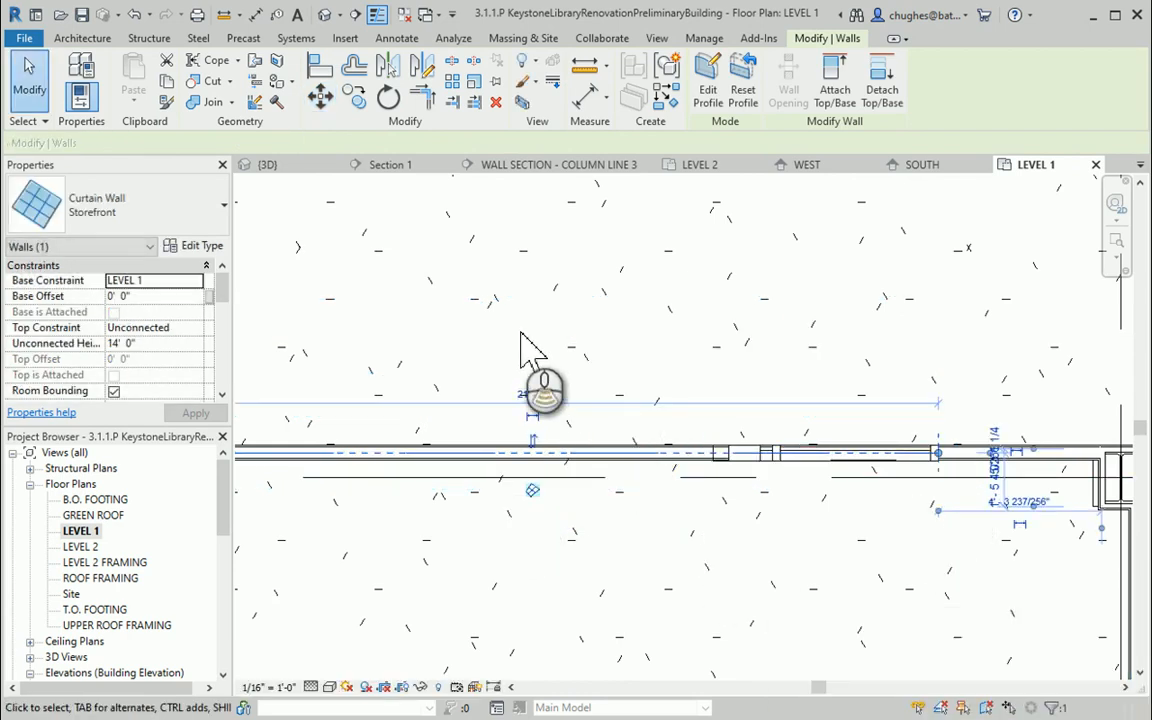
Delete the horizontal mullion crossing the middle of the curved curtain wall in the 3D view
scroll(520, 345, "down", 2)
left_click(326, 15)
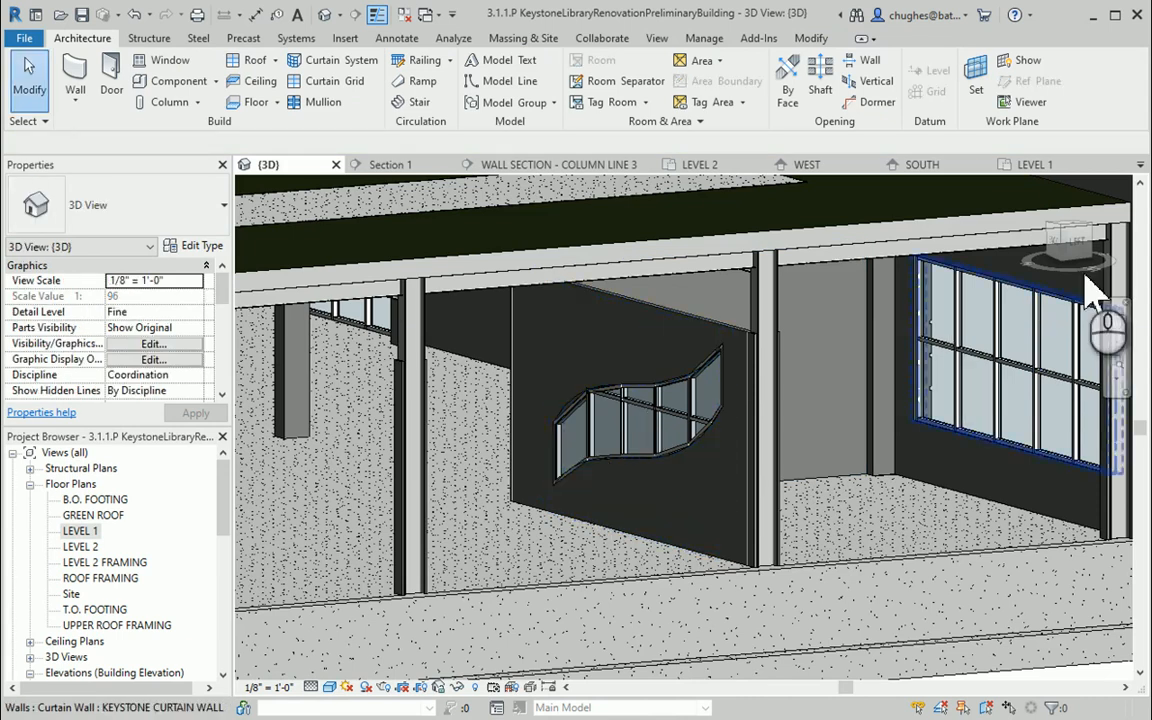
left_click(1073, 246)
middle_click_drag(1112, 262, 868, 395, "shift")
scroll(868, 395, "up", 4)
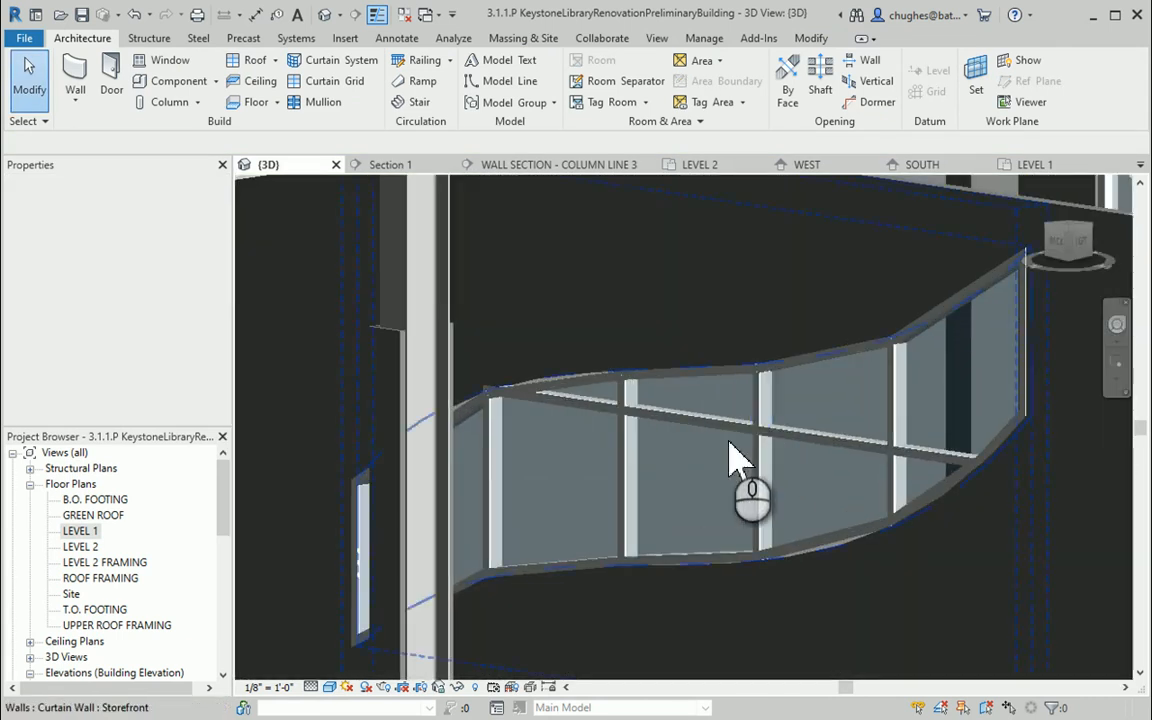
left_click(718, 392)
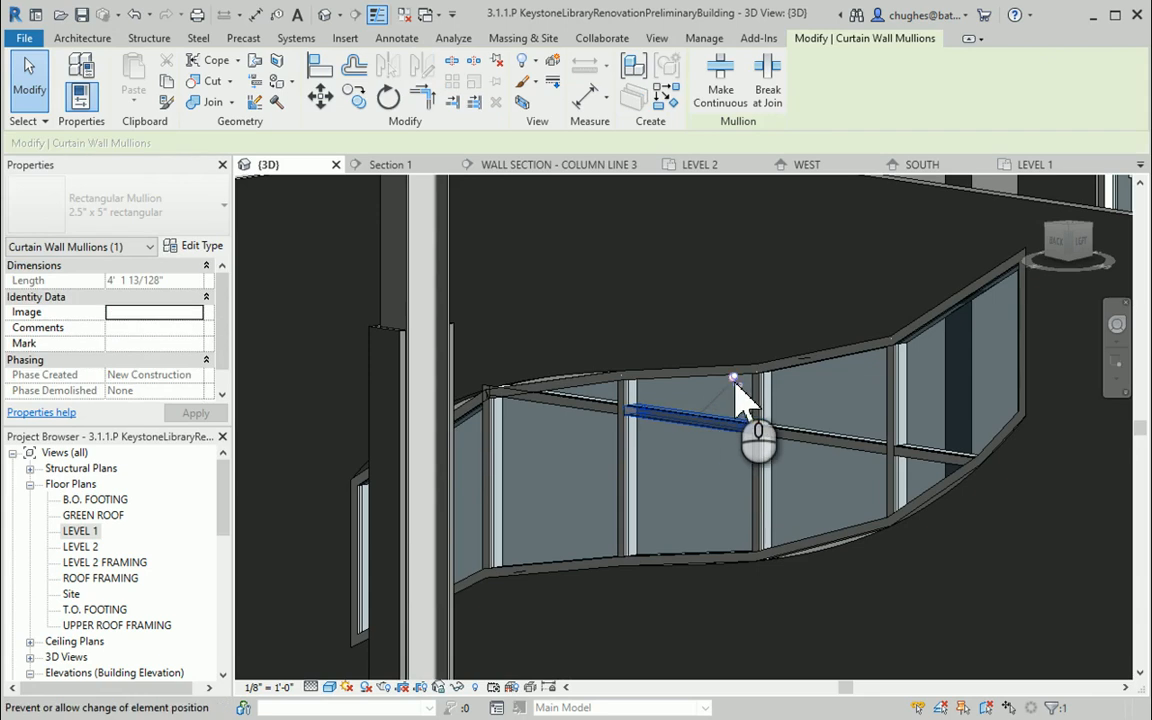
left_click(590, 414)
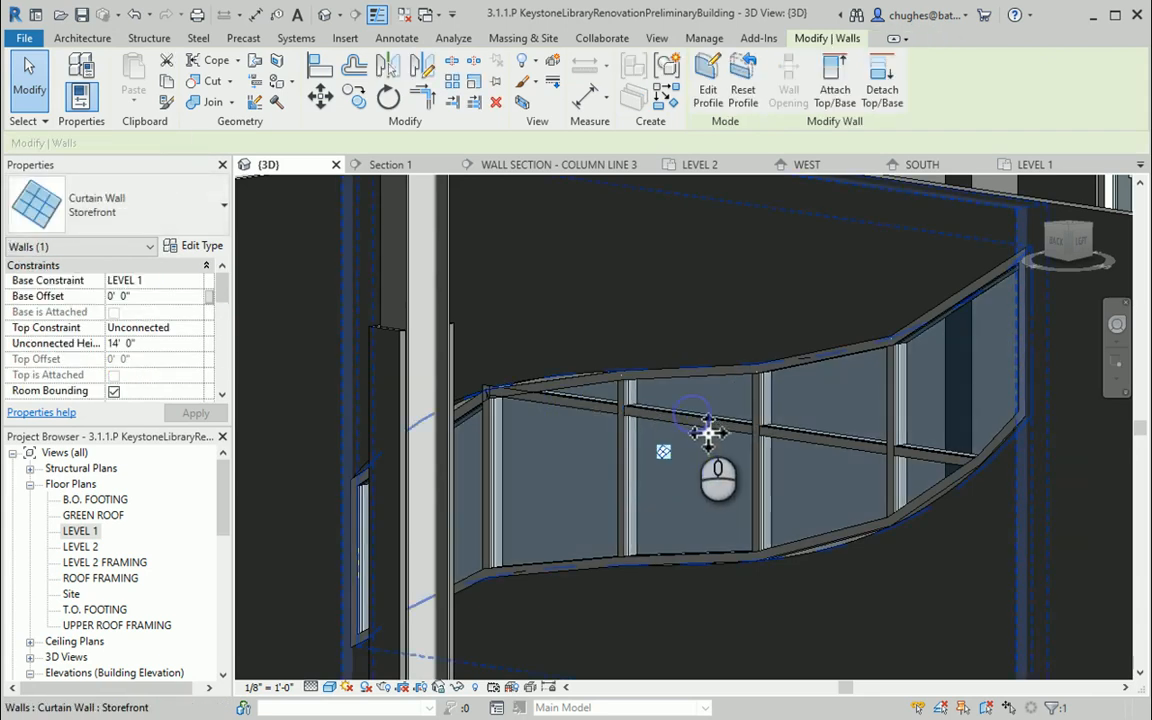
key("Escape")
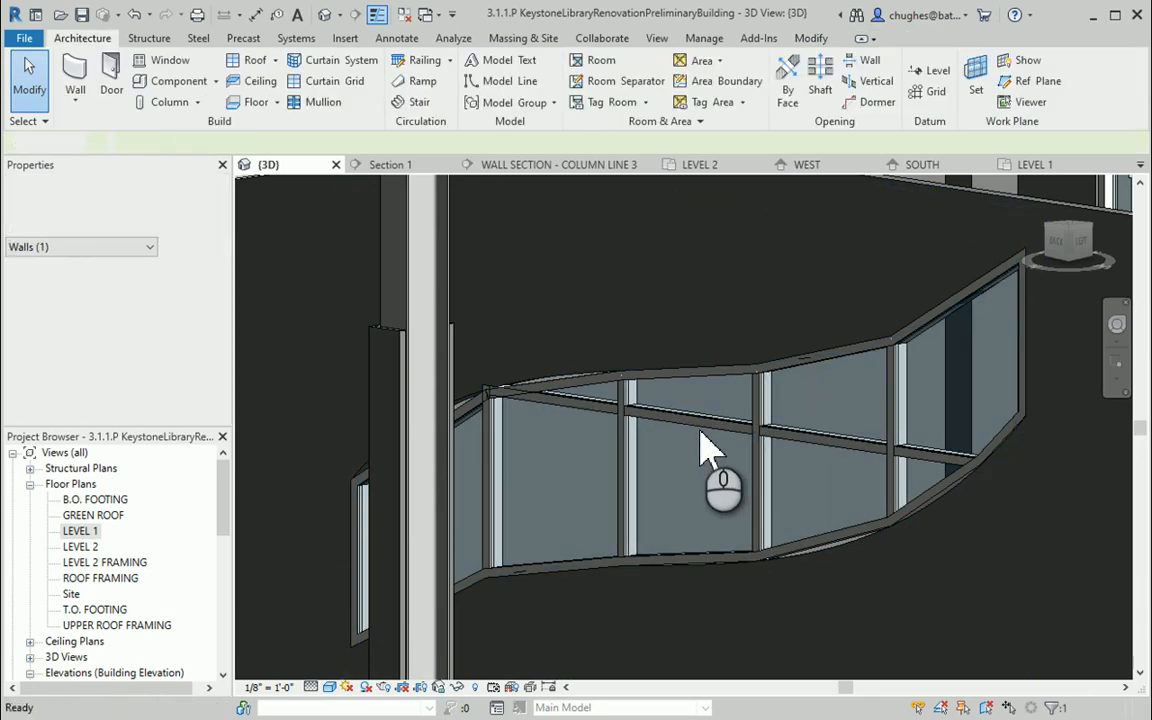
left_click(713, 435)
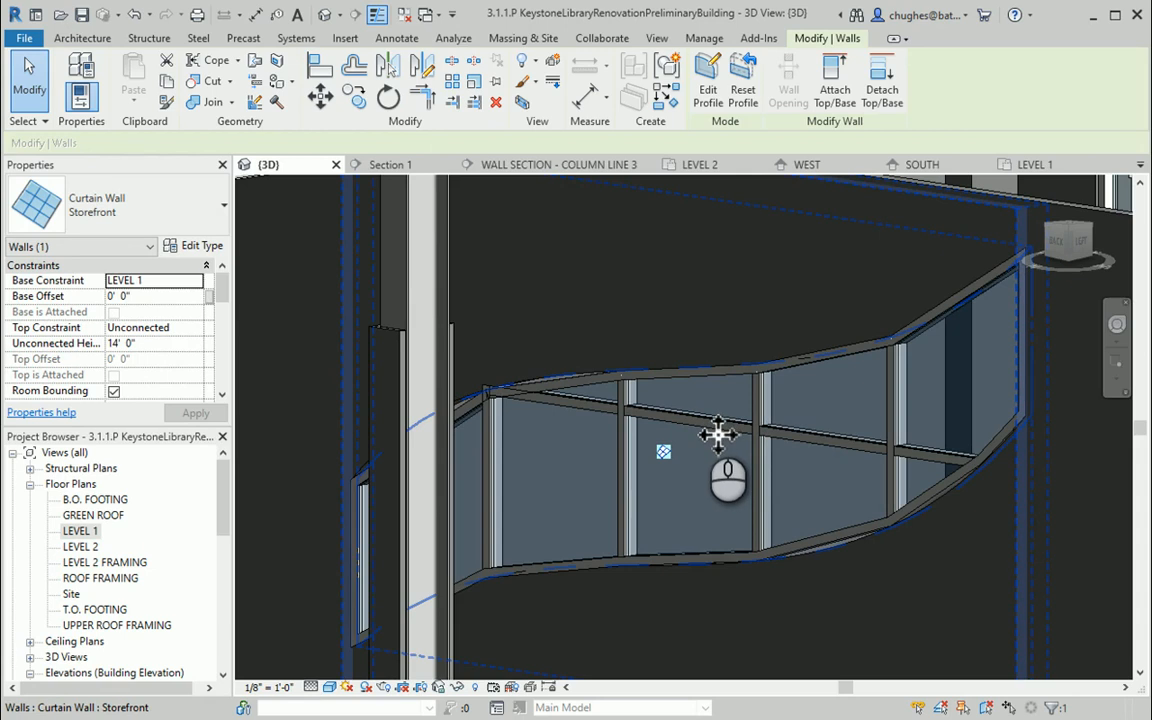
left_click(717, 433)
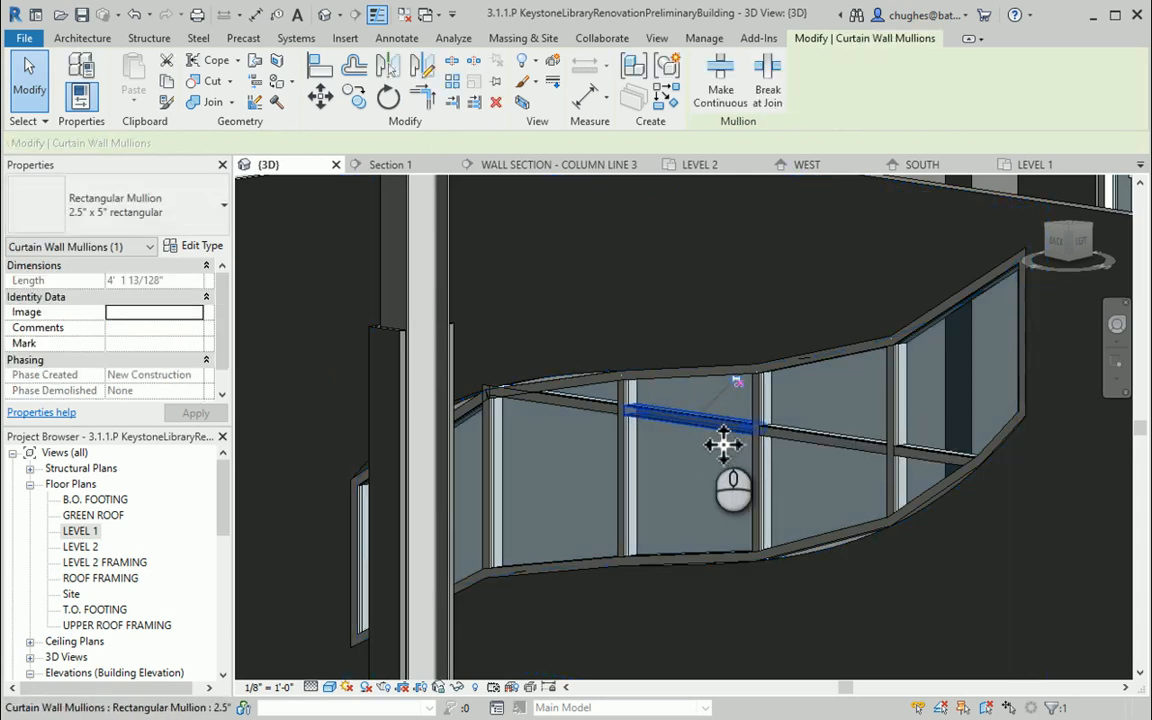
key("Delete")
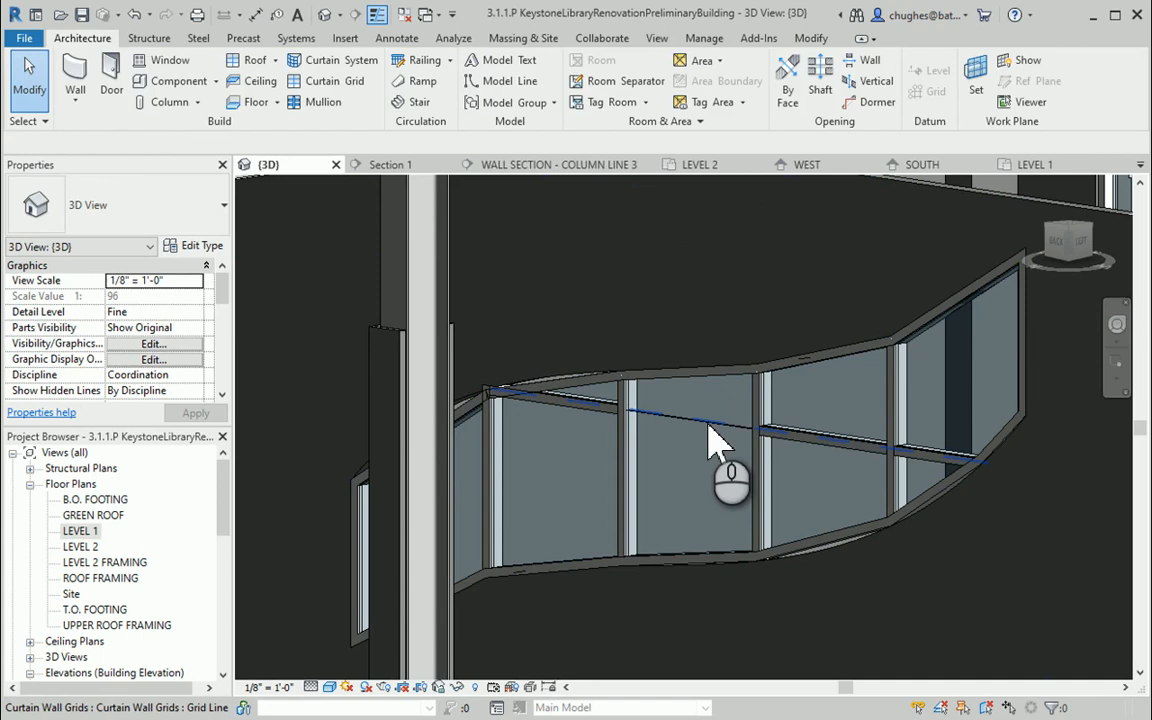
Delete the leftover horizontal grid line across the curved curtain wall
left_click(710, 428)
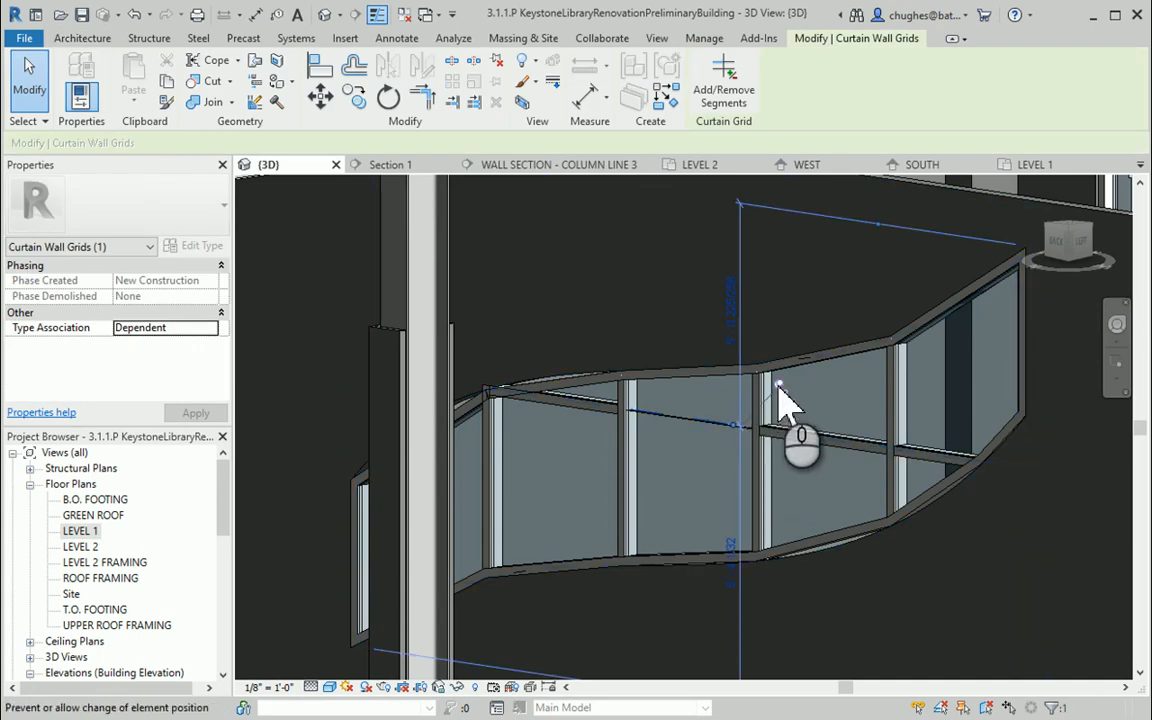
right_click(729, 425)
left_click(745, 495)
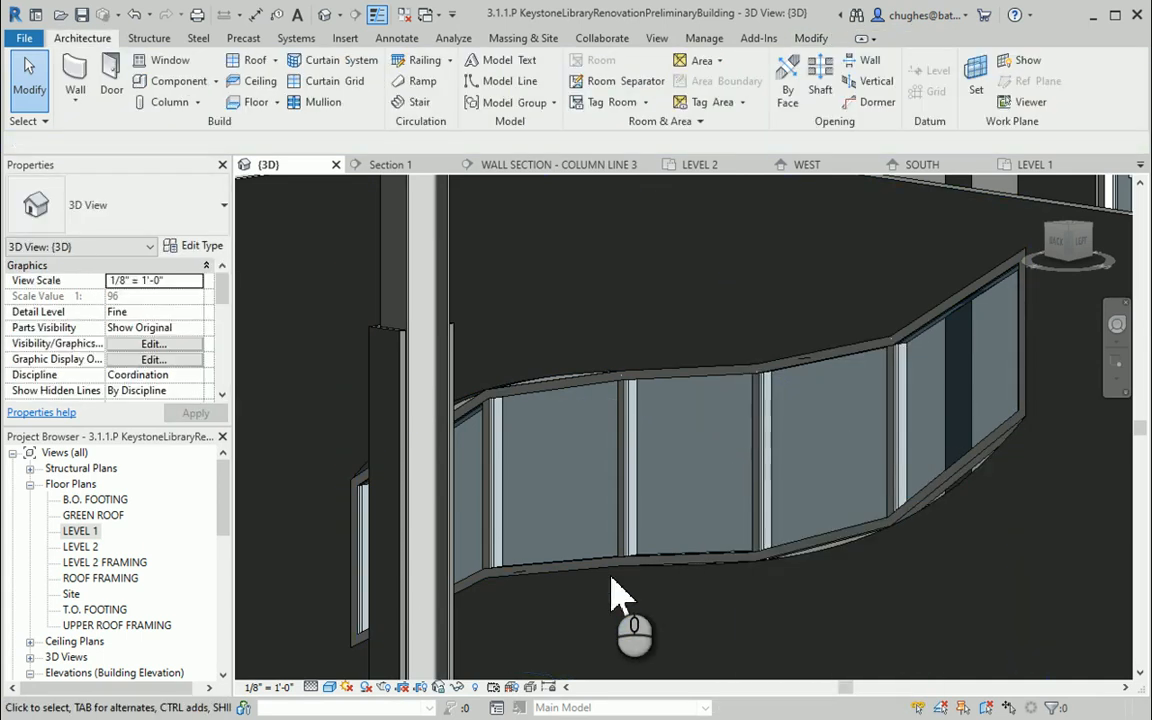
Edit the curtain wall profile, dragging upper and lower spline control points to refine the S-curve, and finish the edit
scroll(618, 565, "down", 3)
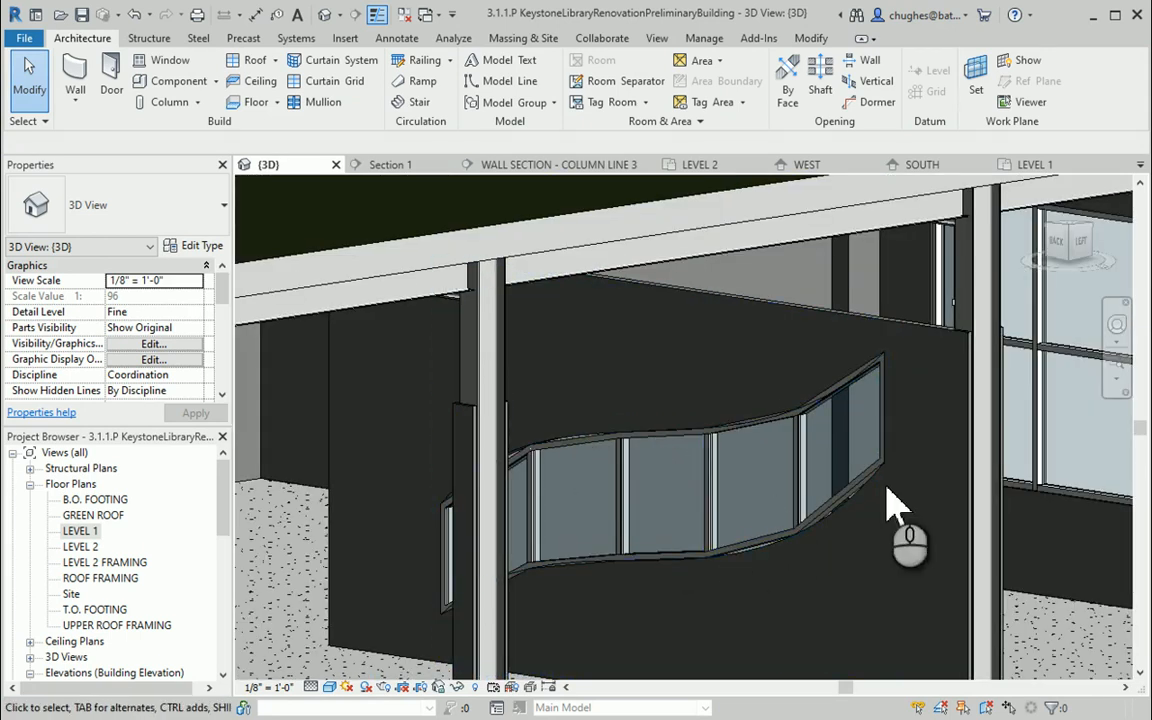
scroll(750, 575, "up", 5)
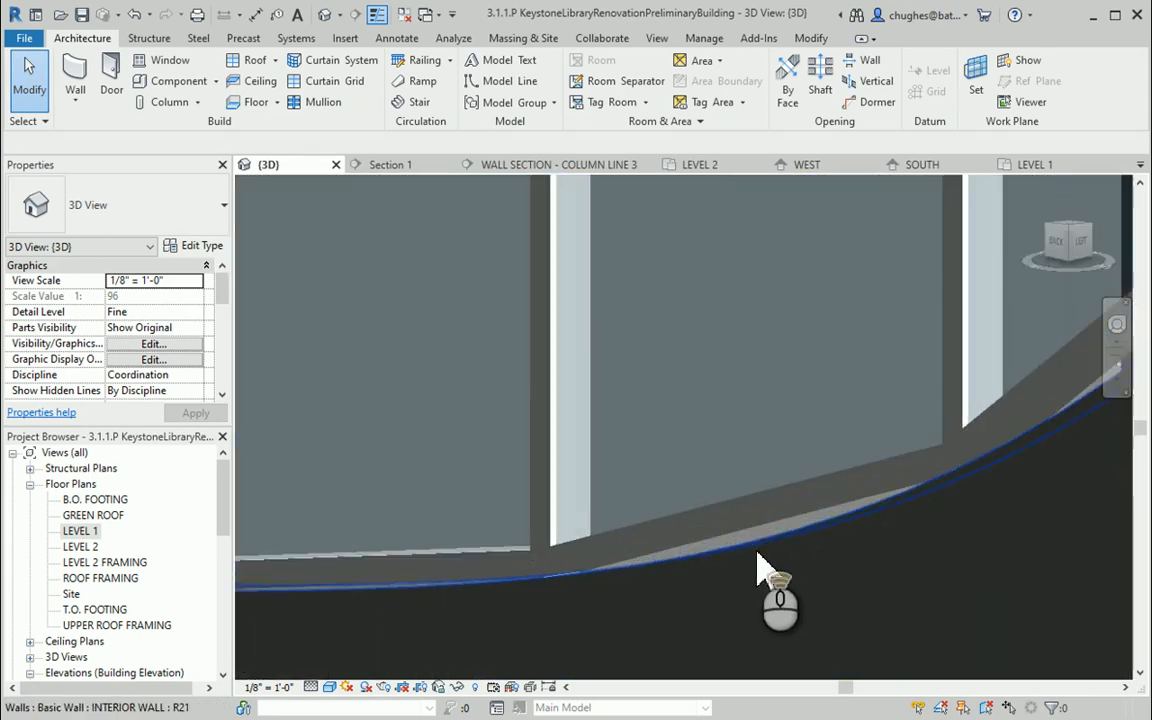
scroll(643, 541, "down", 7)
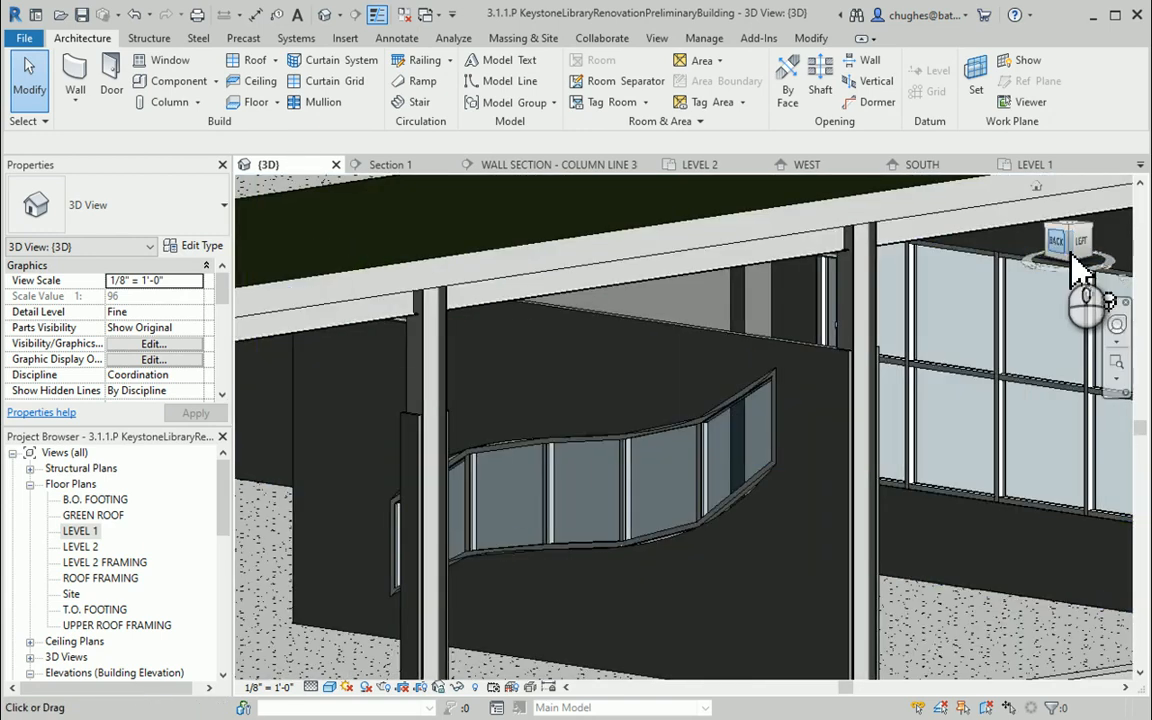
left_click_drag(1071, 256, 1103, 244)
left_click(564, 388)
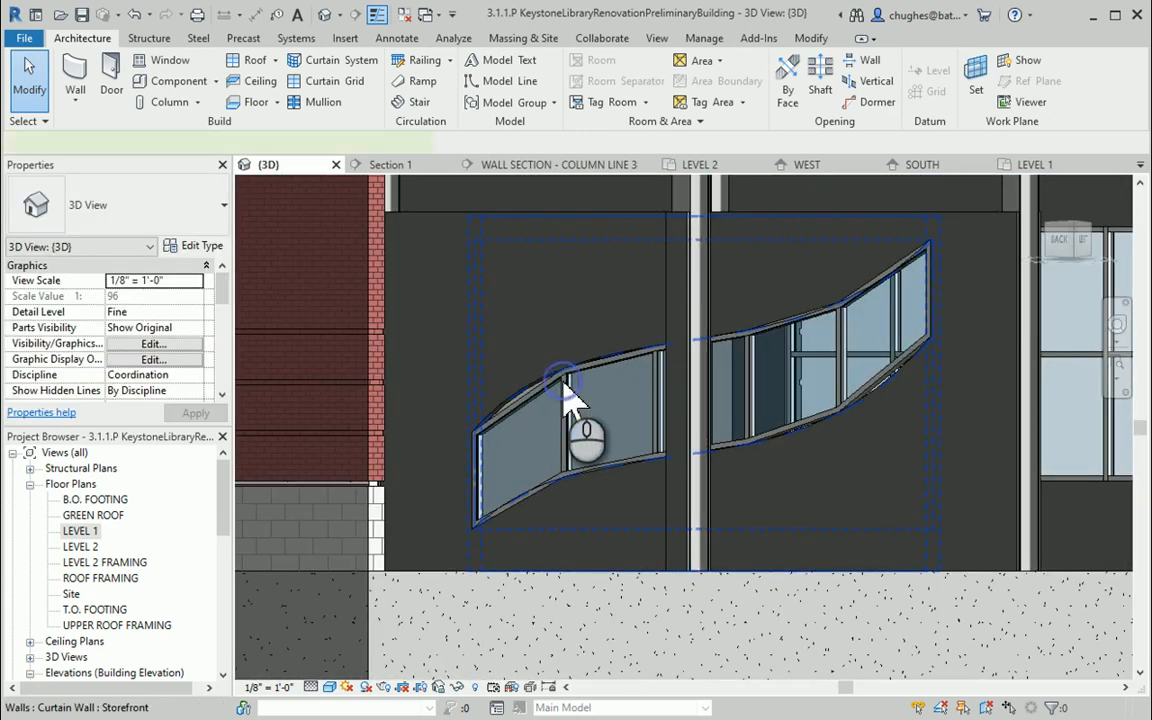
left_click(567, 390)
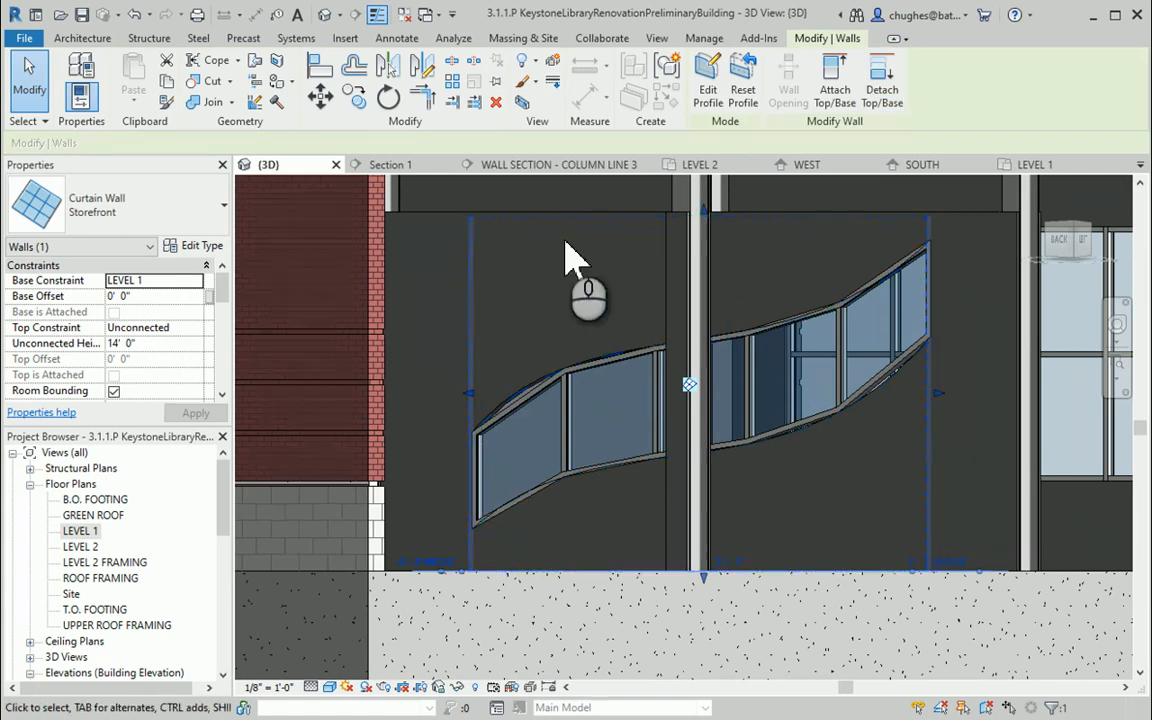
left_click(712, 80)
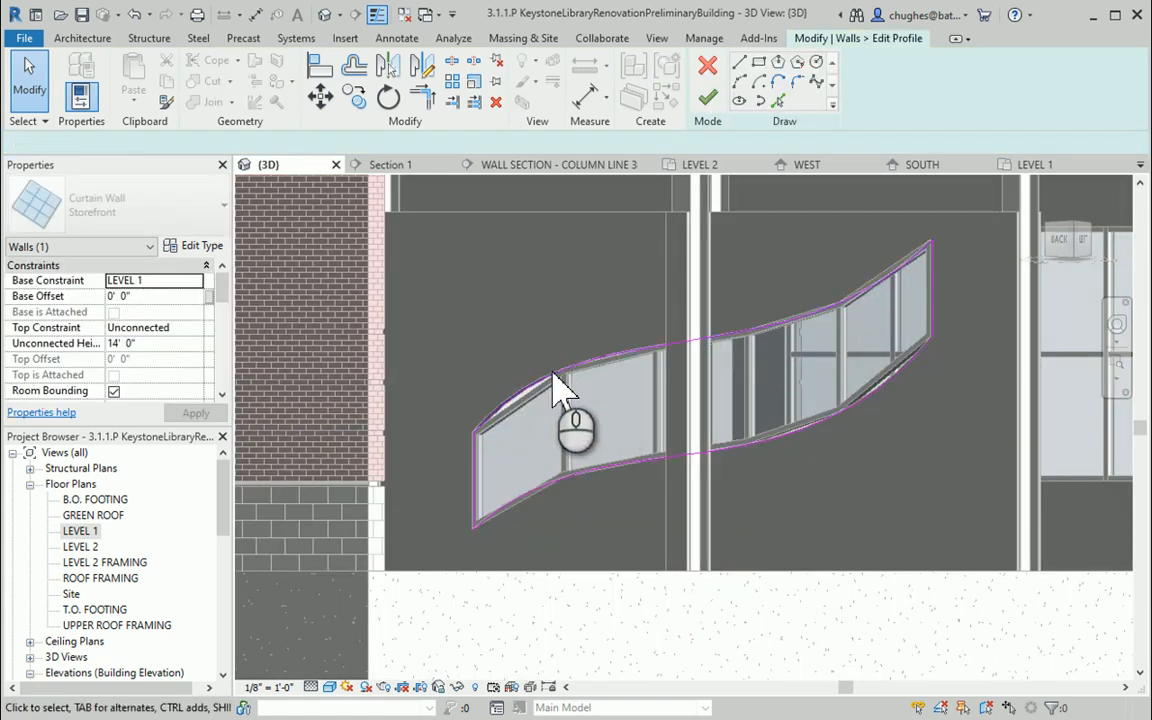
left_click(540, 376)
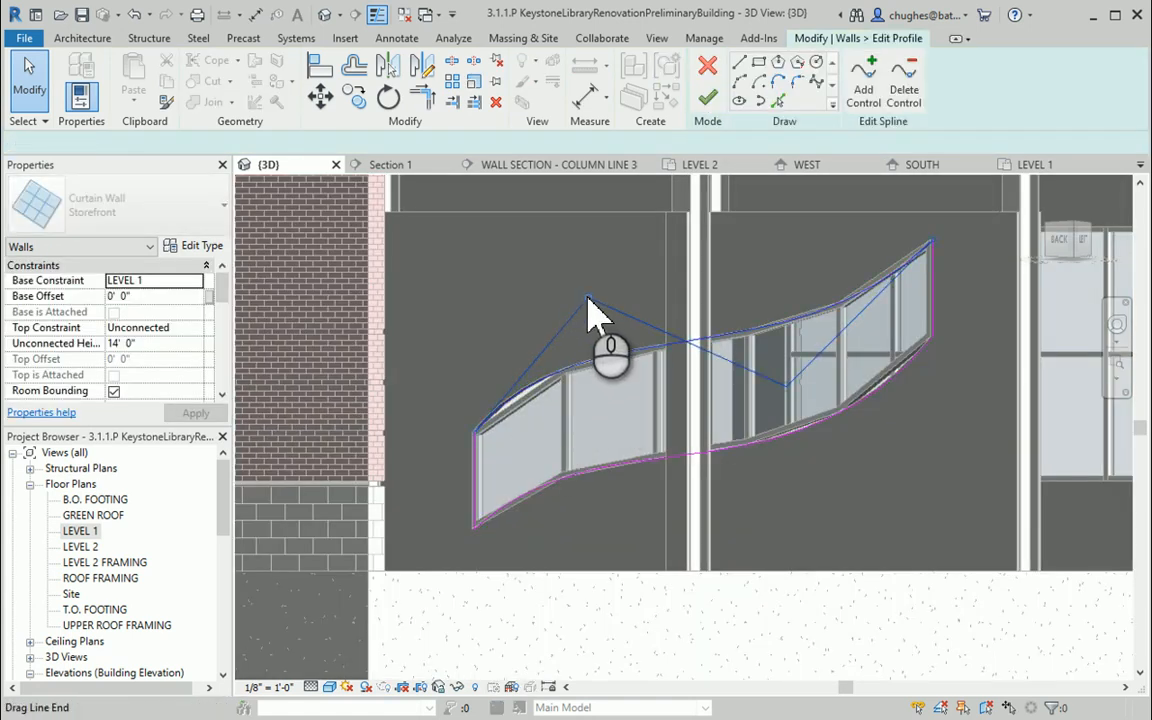
left_click_drag(588, 300, 595, 322)
left_click(893, 416)
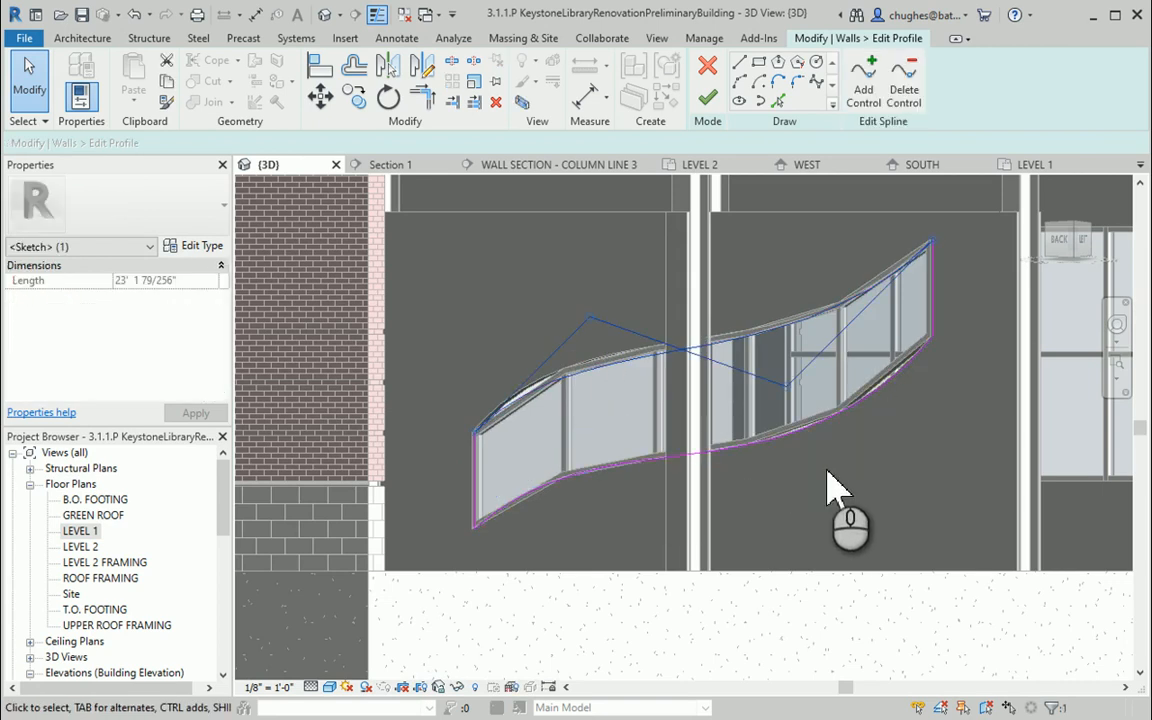
left_click_drag(823, 438, 795, 483)
left_click(717, 102)
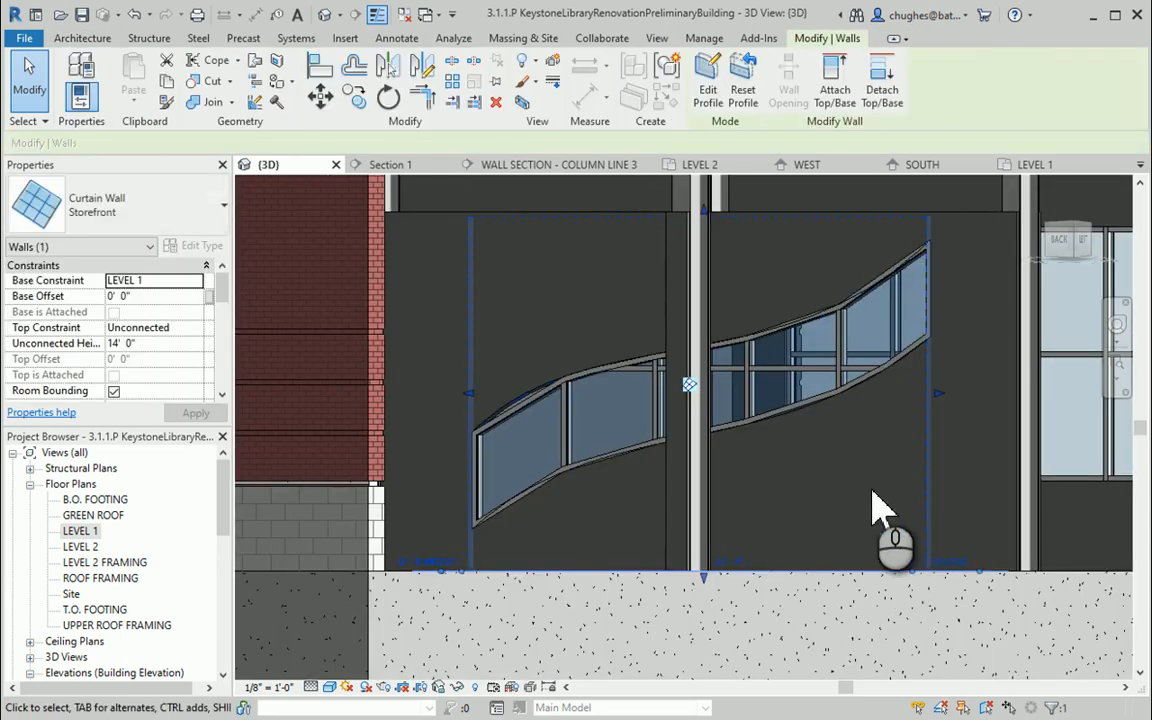
left_click(871, 489)
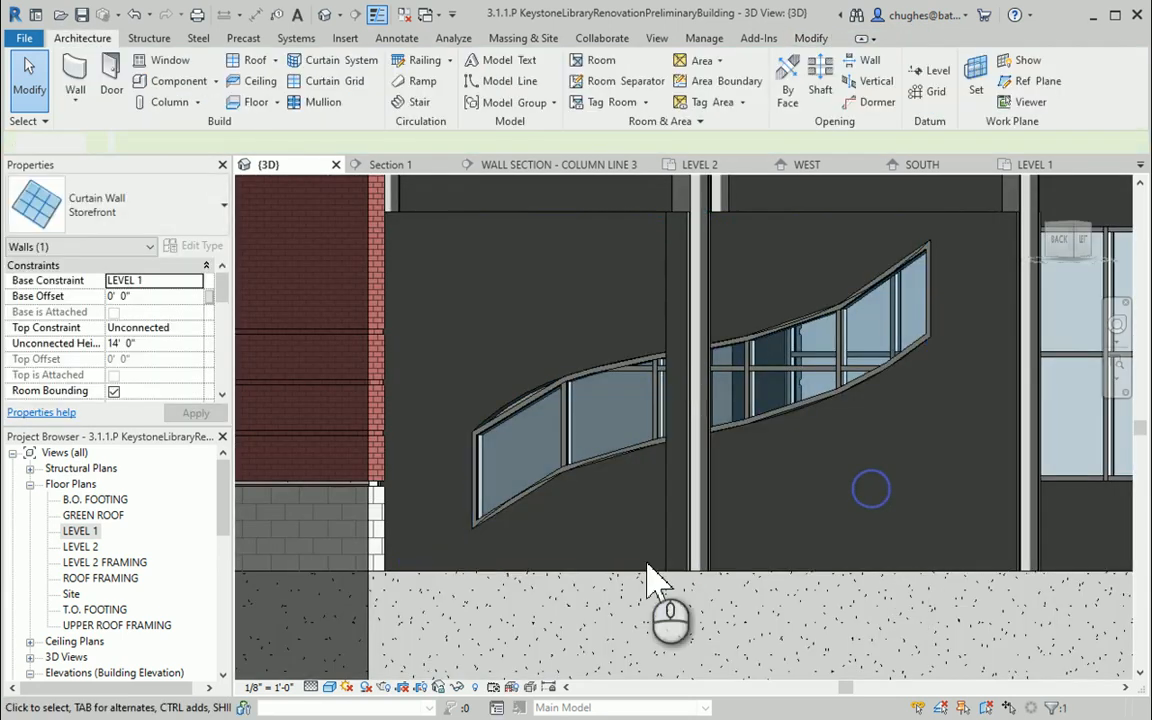
mouse_move(1100, 257)
left_mouse_down()
mouse_move(1064, 244)
mouse_move(1003, 260)
mouse_move(1018, 248)
mouse_move(1083, 247)
left_mouse_up()
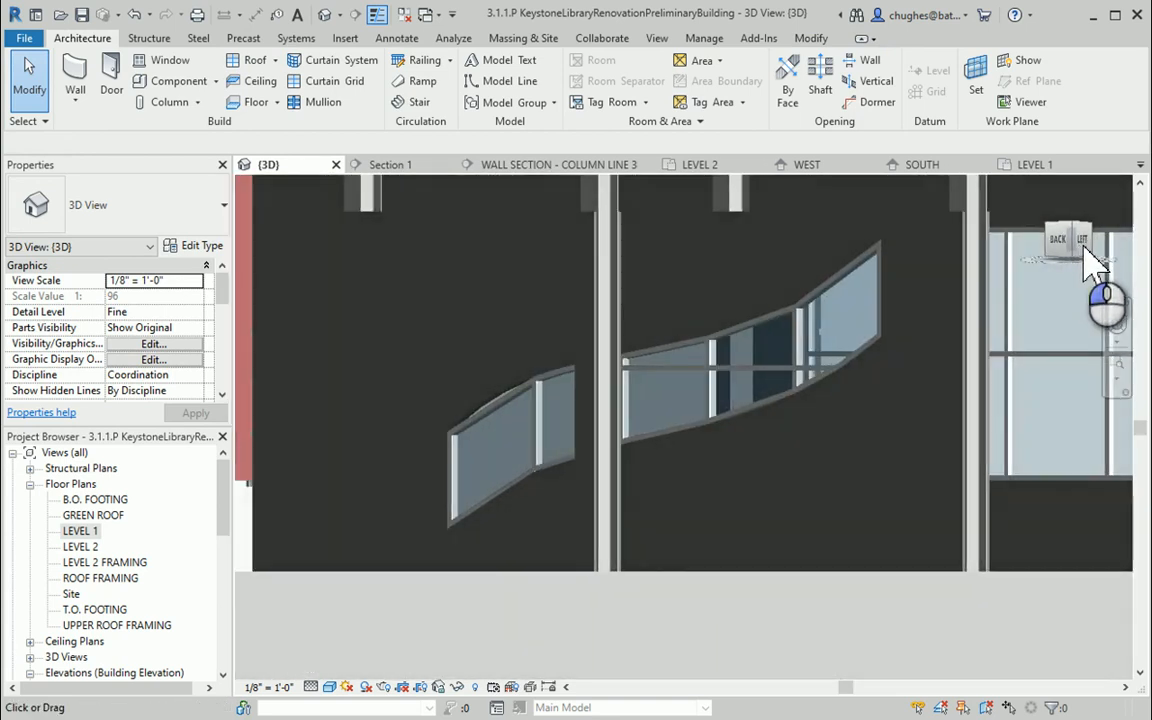
left_click(697, 355)
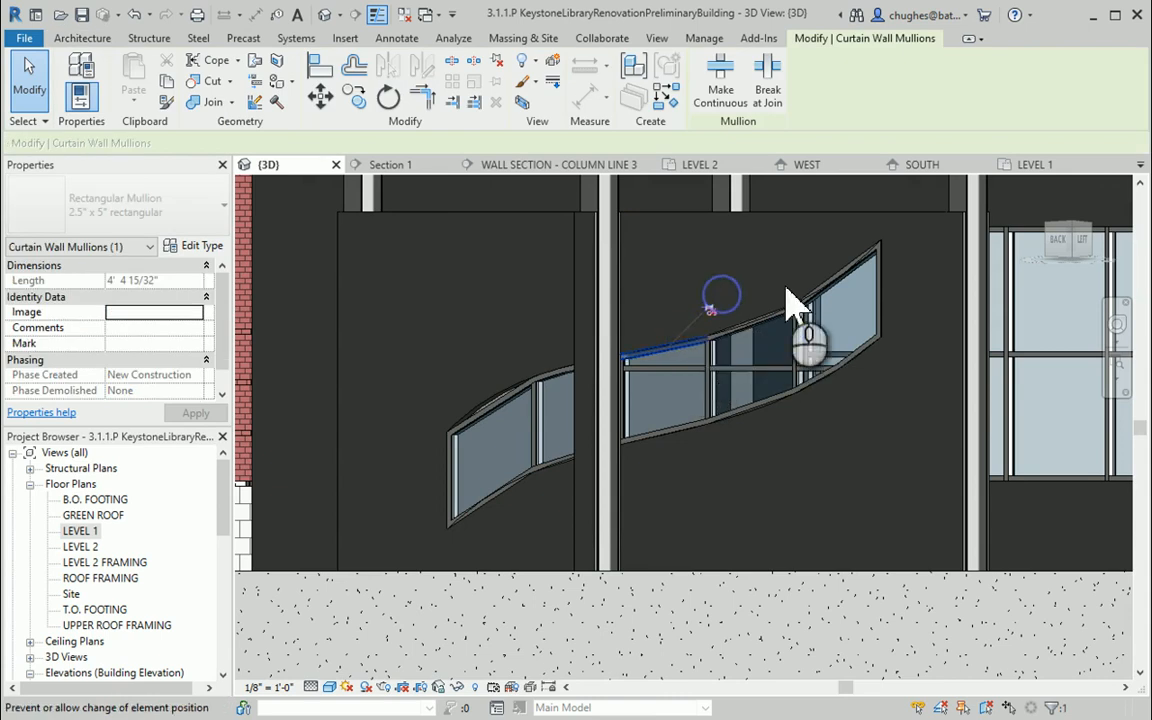
left_click(833, 398)
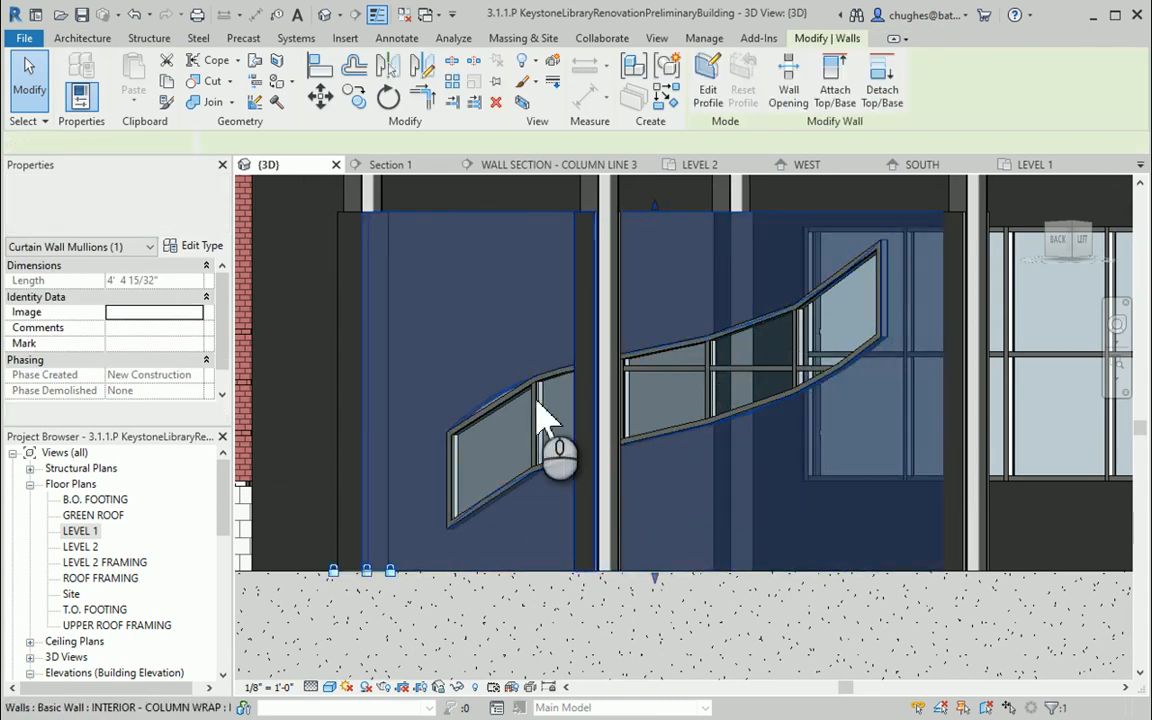
left_click(710, 90)
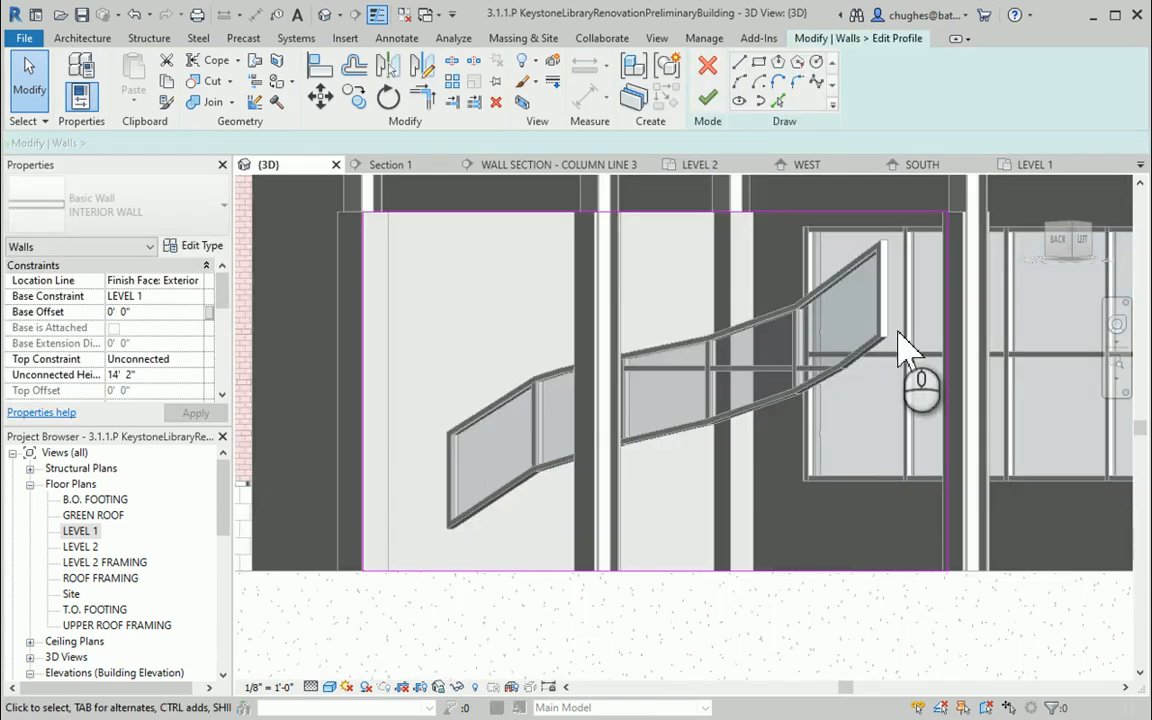
left_click_drag(1068, 245, 1045, 280)
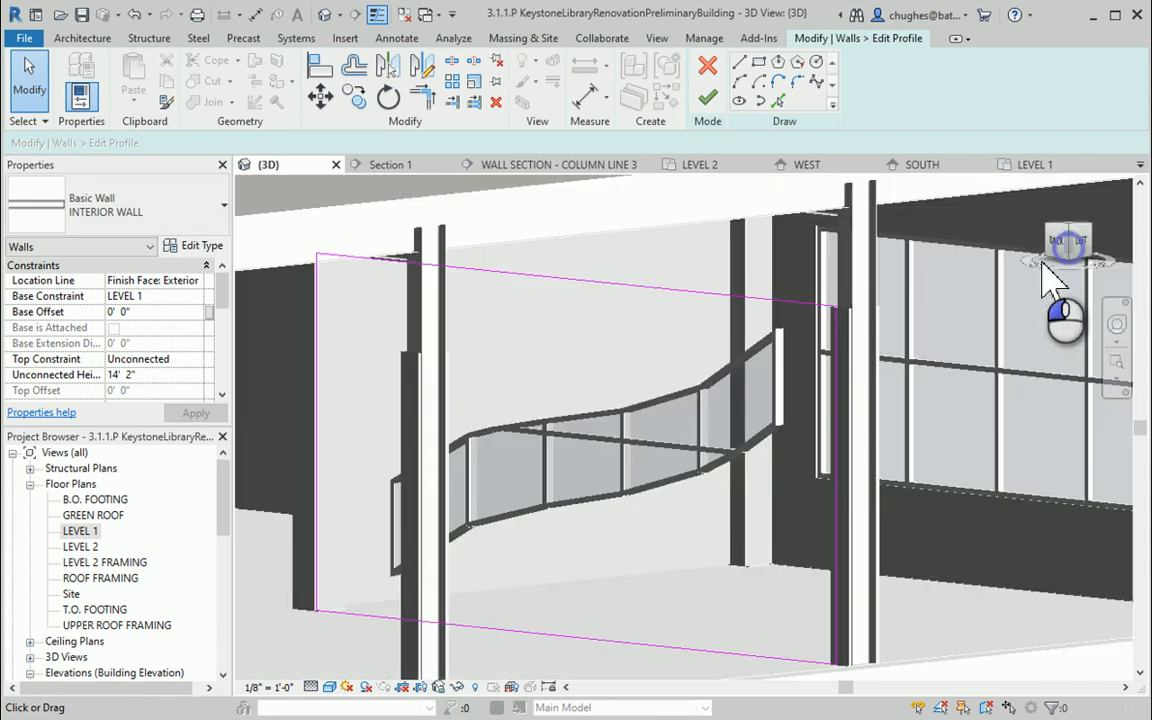
left_click(705, 70)
Delete the remaining horizontal grid line running through the middle of the curved curtain wall
left_click(575, 478)
left_click(643, 443)
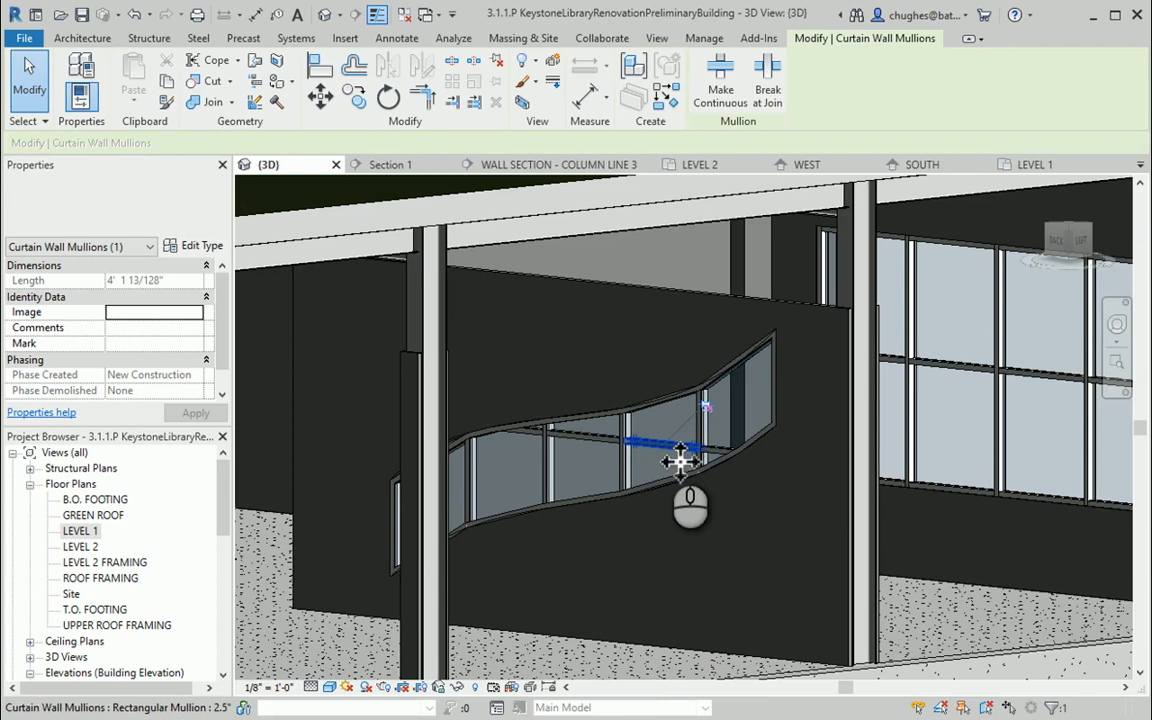
key("Escape")
left_click(662, 456)
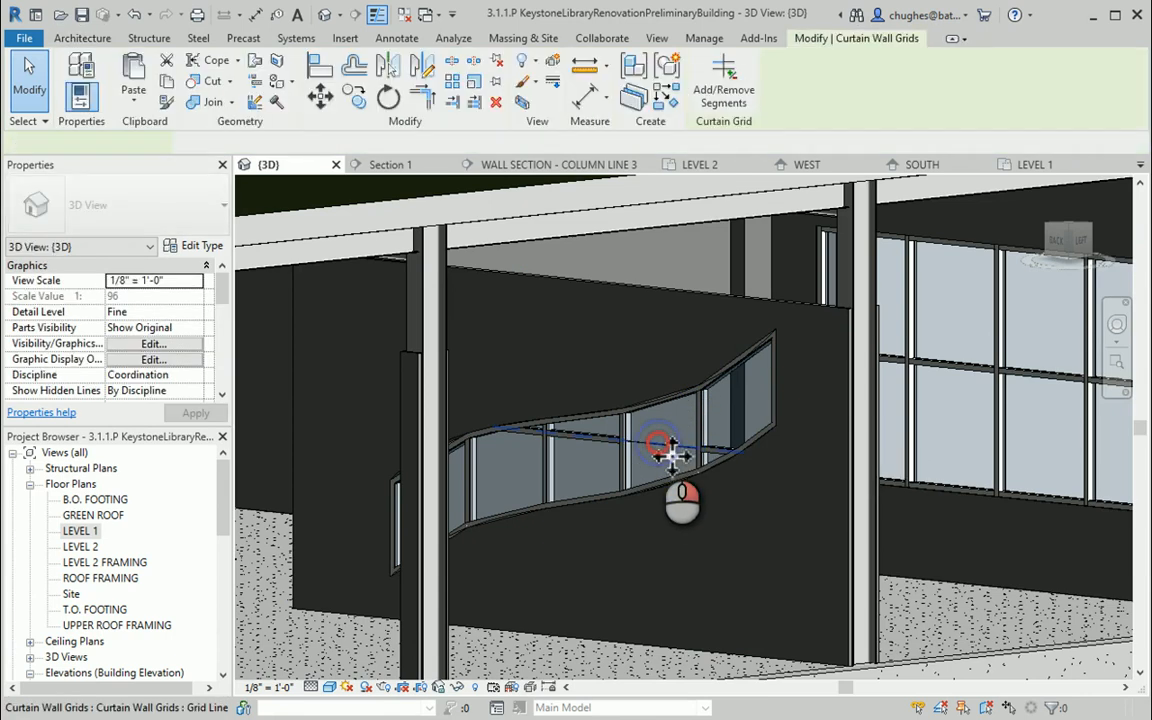
right_click(664, 448)
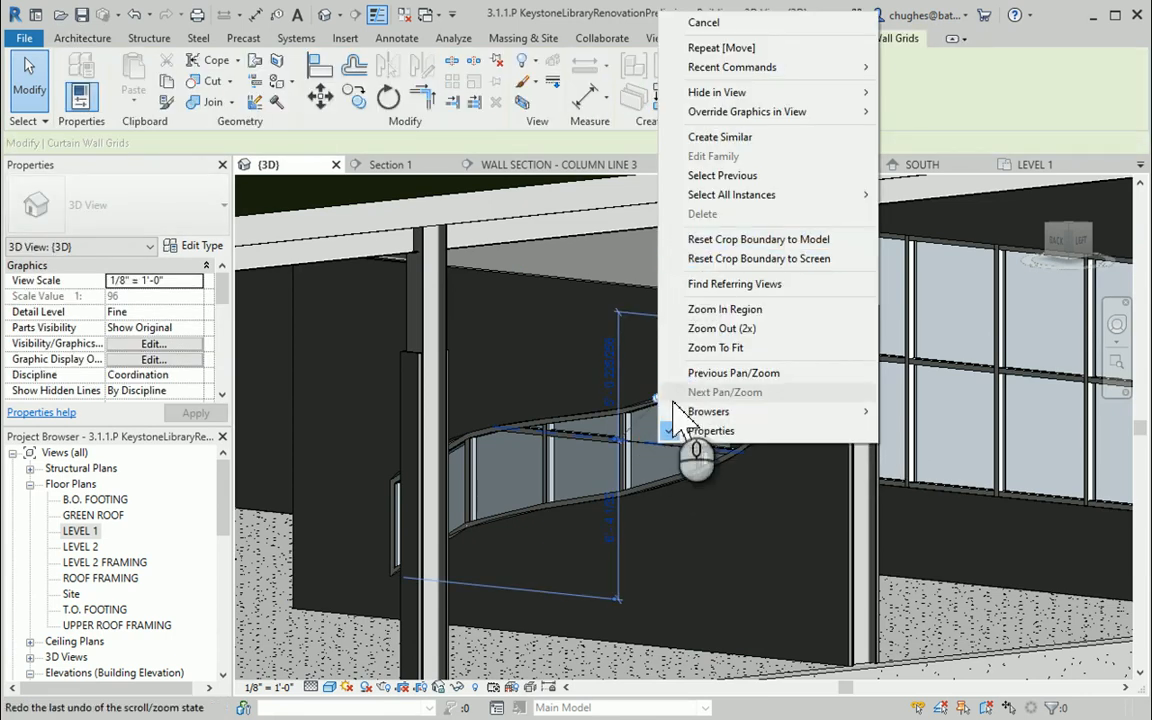
left_click(650, 432)
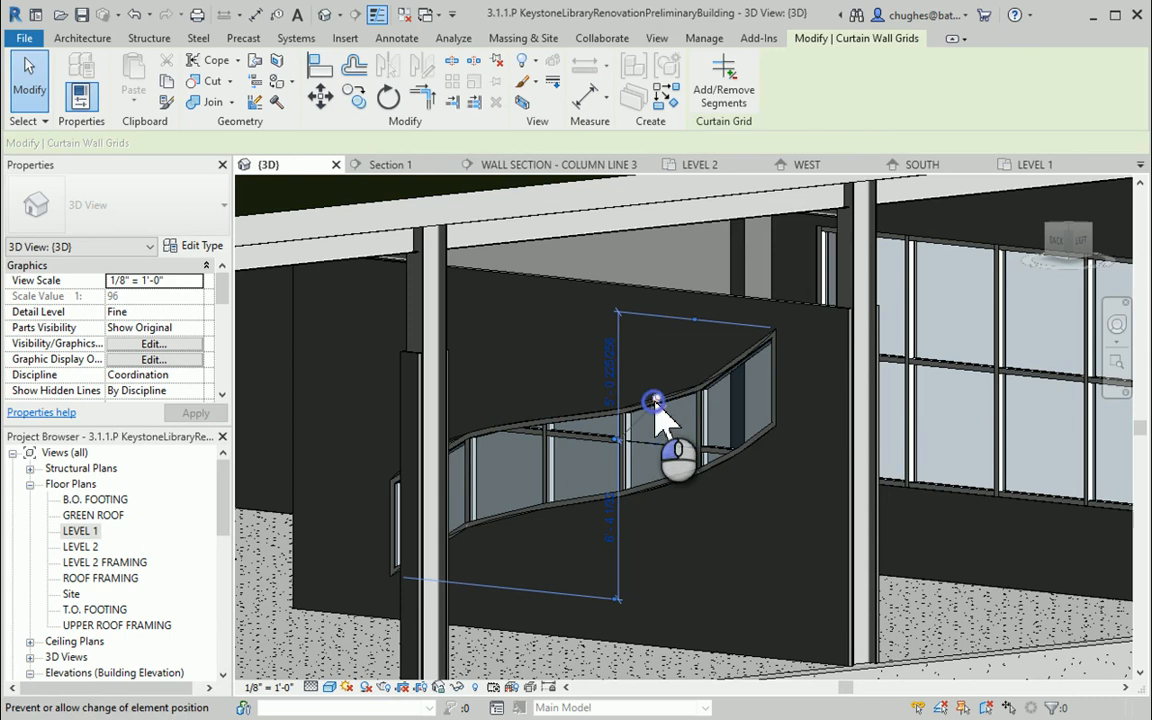
right_click(665, 452)
left_click(695, 214)
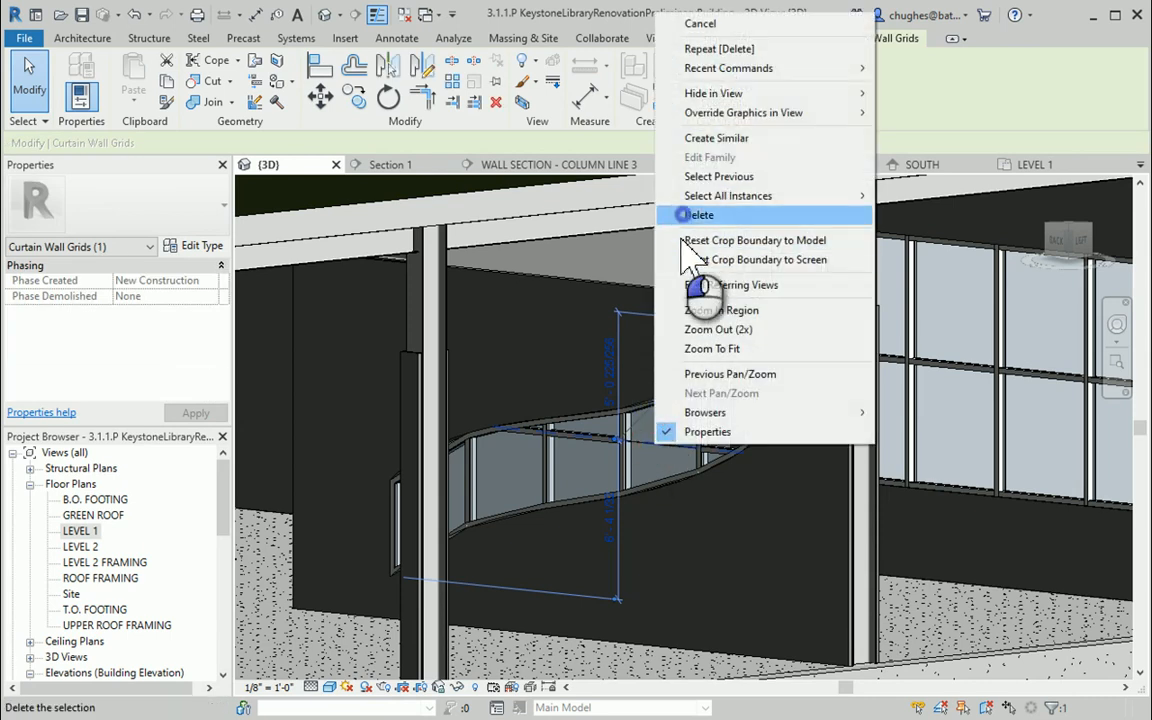
Orbit and zoom out to review the whole building in the 3D view
middle_click_drag(566, 476, 840, 385, "shift")
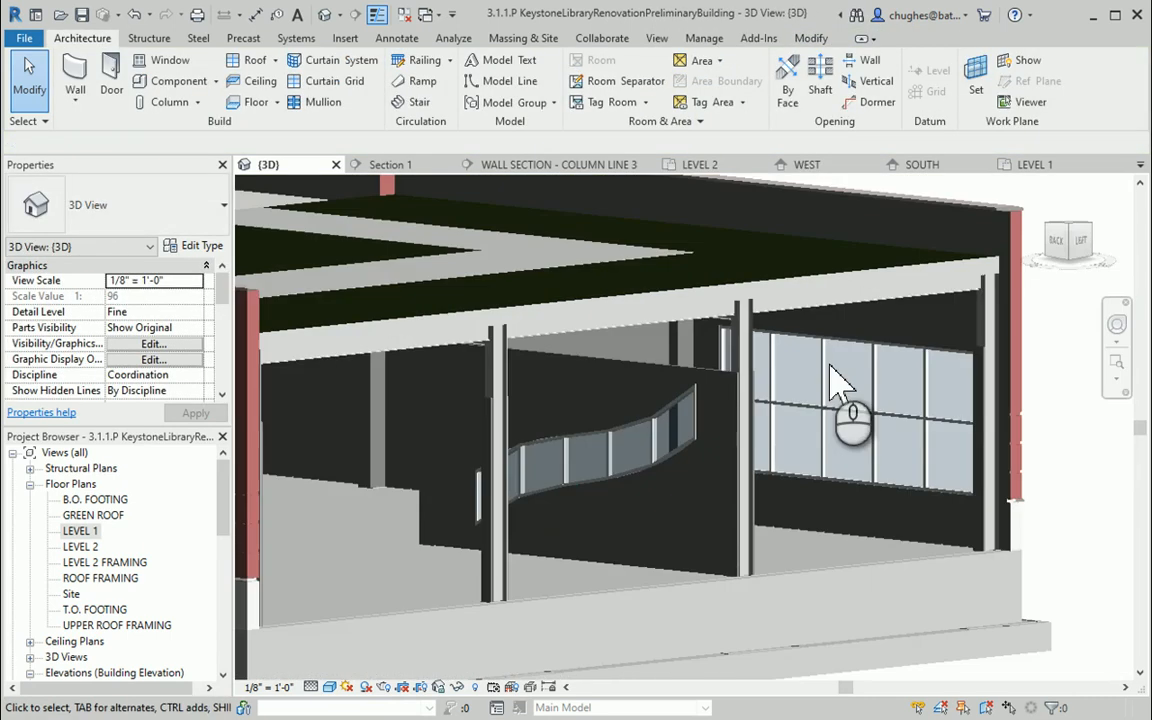
left_click(1077, 242)
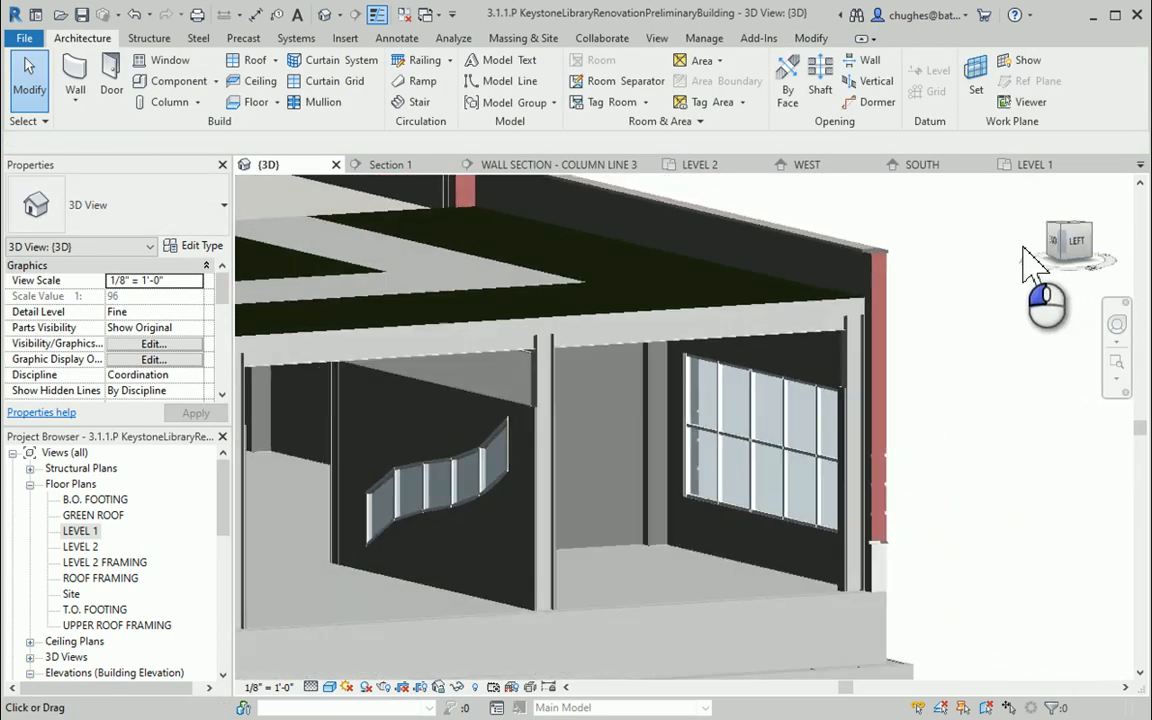
scroll(904, 453, "down", 2)
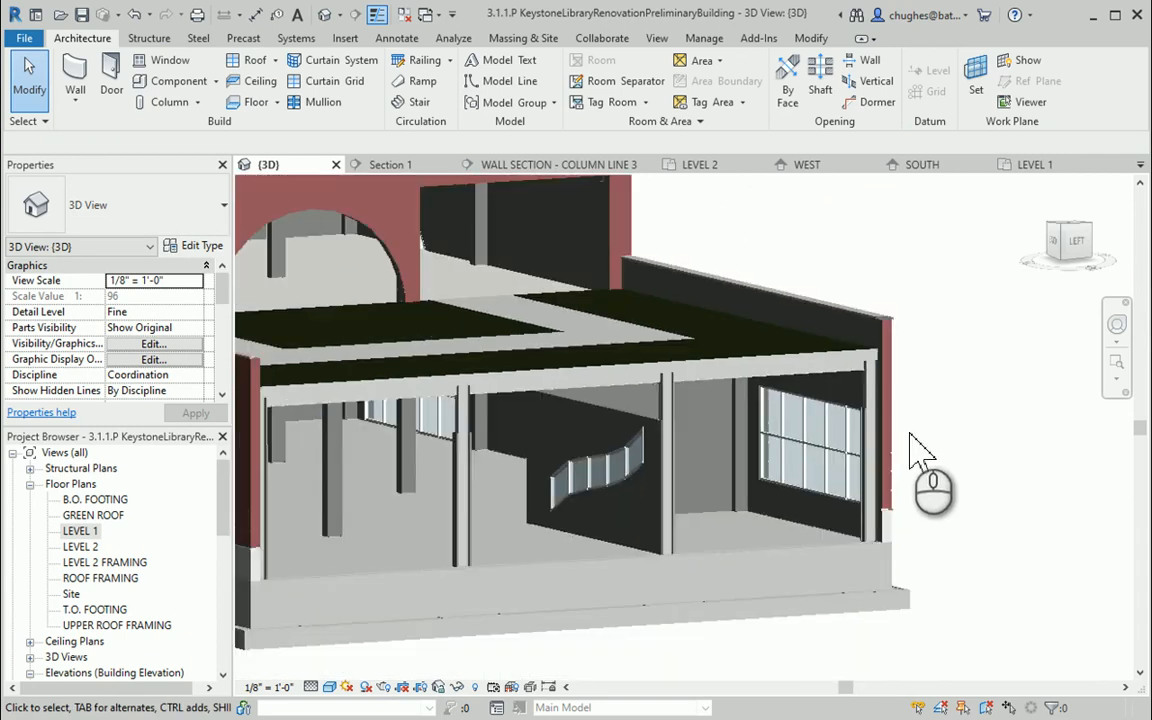
middle_click_drag(918, 432, 942, 410)
scroll(942, 409, "down", 1)
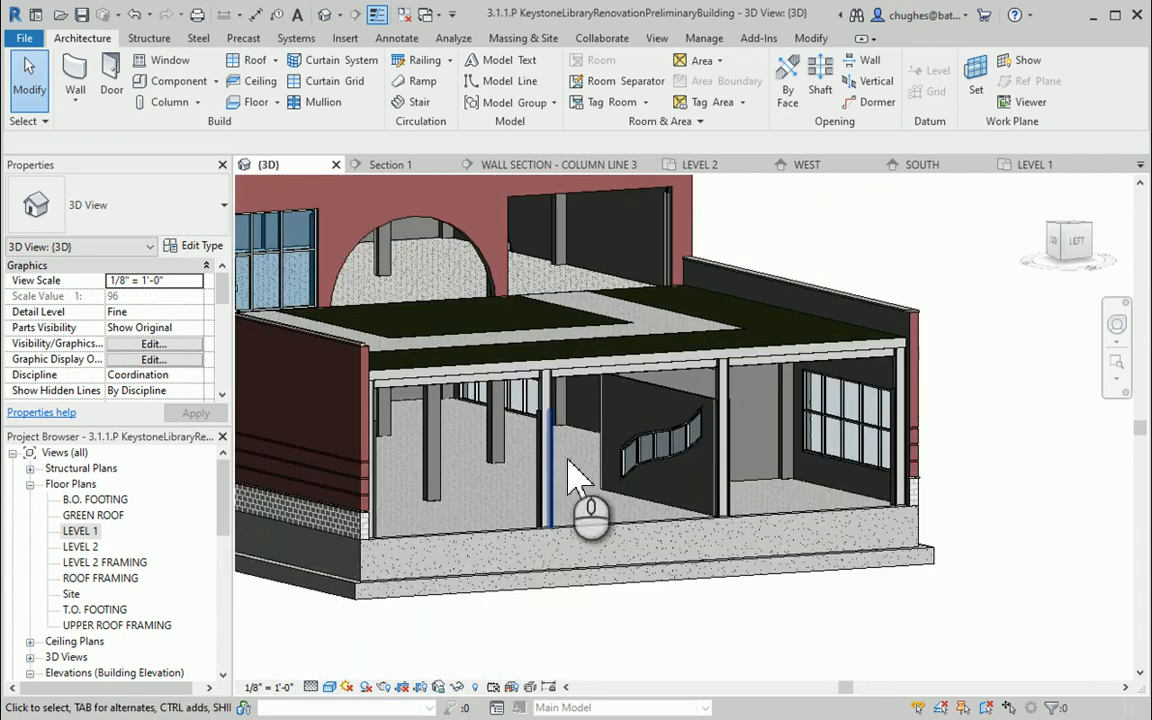
left_click(1042, 220)
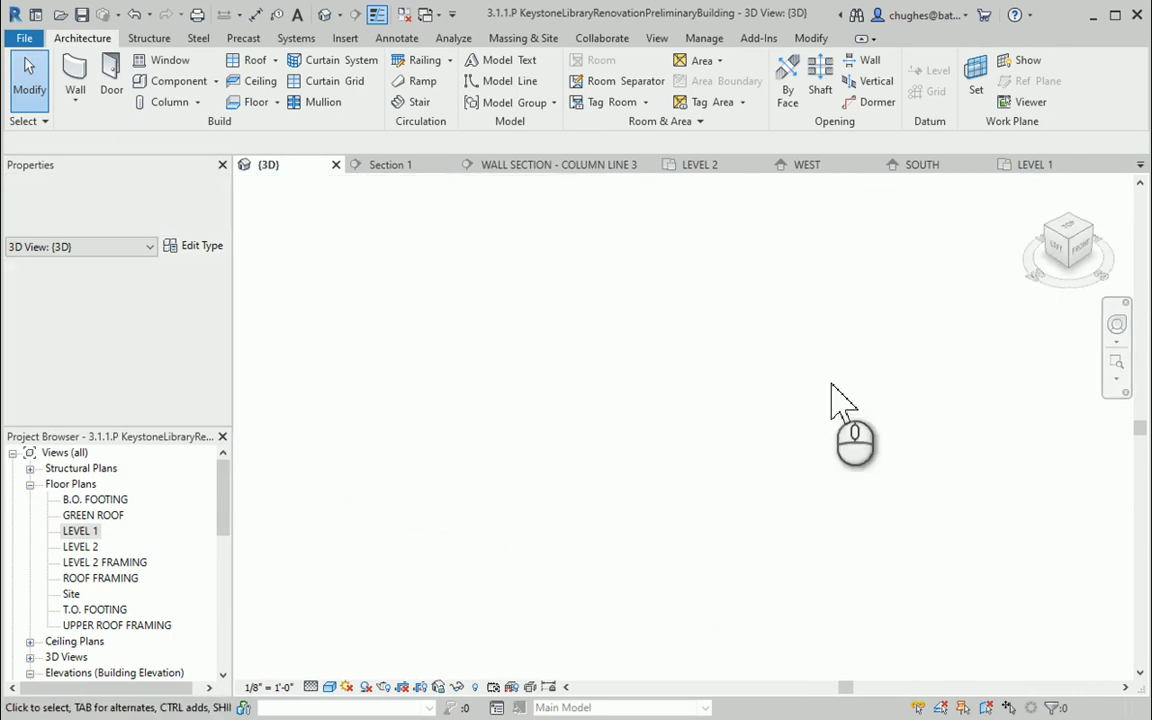
left_click(1070, 240)
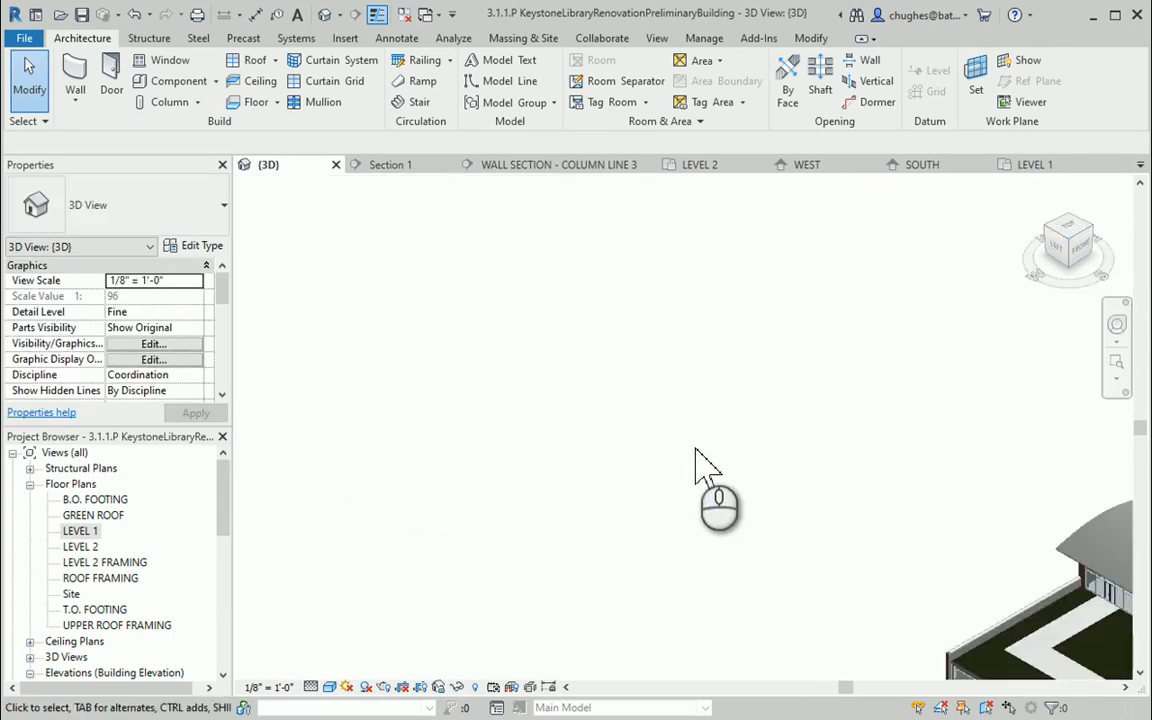
middle_click_drag(700, 512, 665, 478)
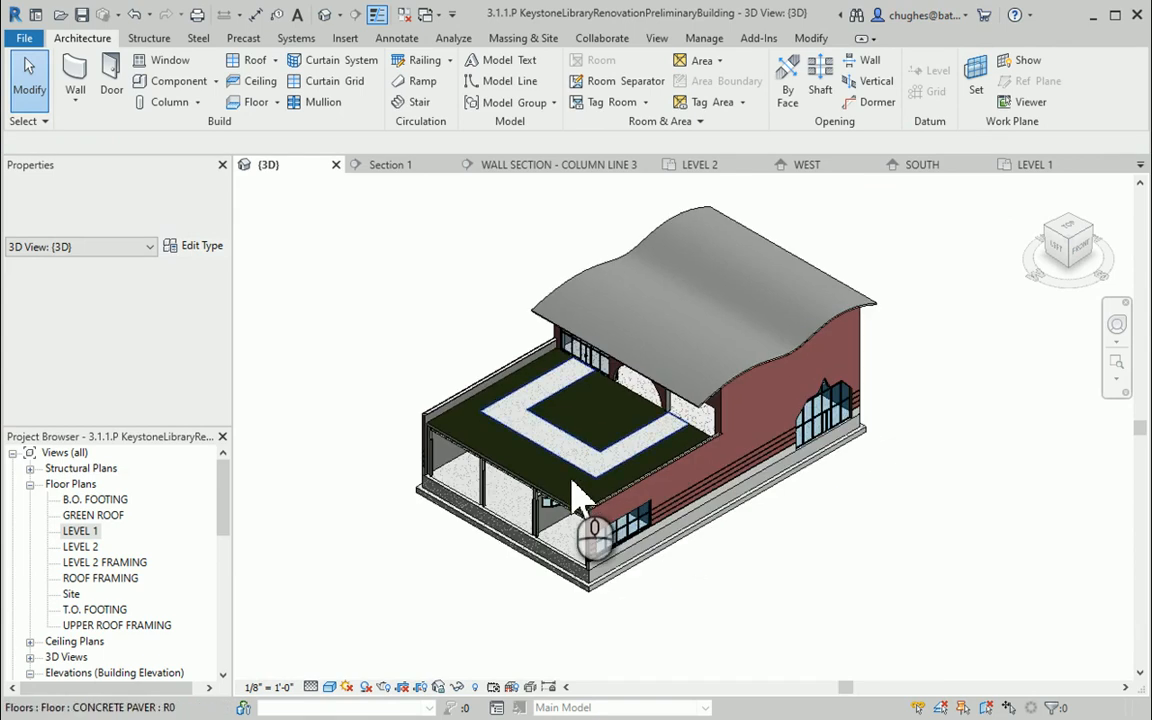
double_click(80, 531)
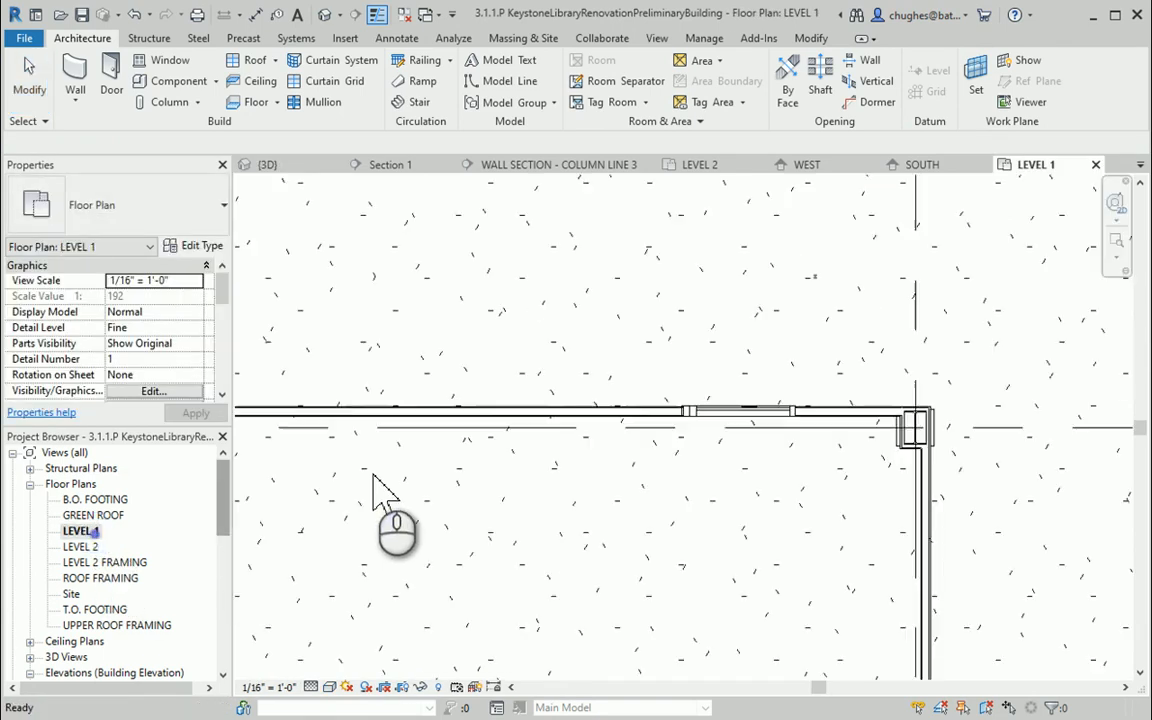
scroll(550, 478, "up", 4)
scroll(548, 478, "down", 5)
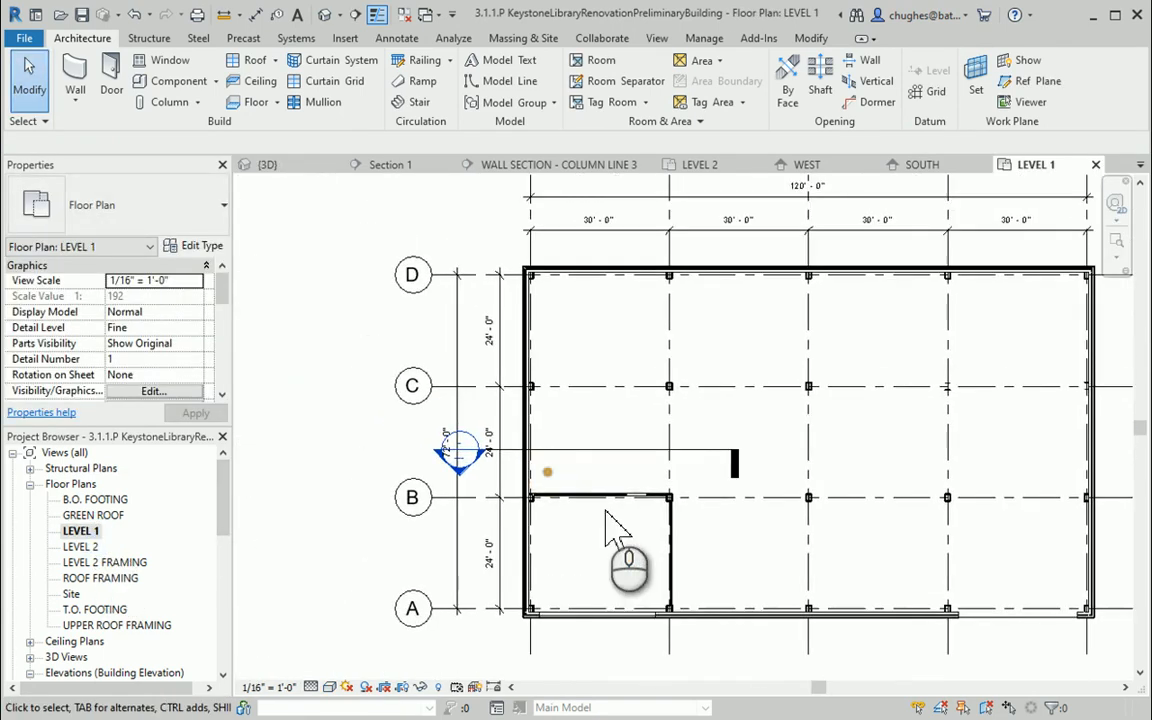
middle_click_drag(767, 458, 400, 437)
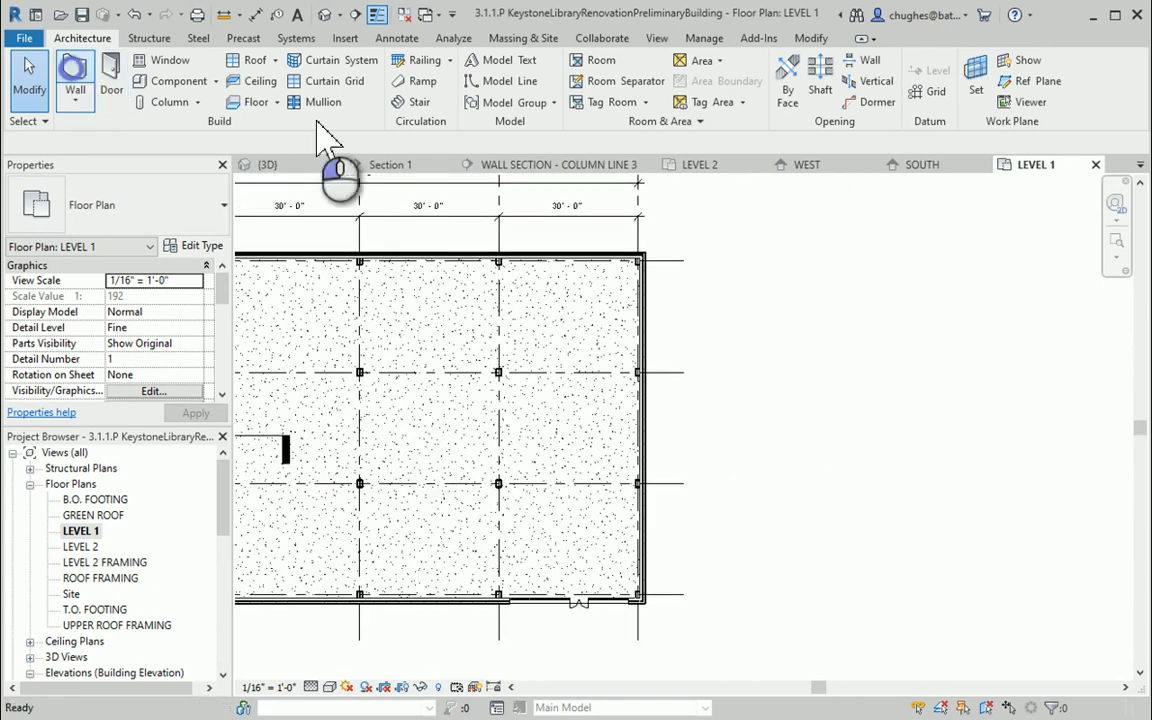
key("w")
key("a")
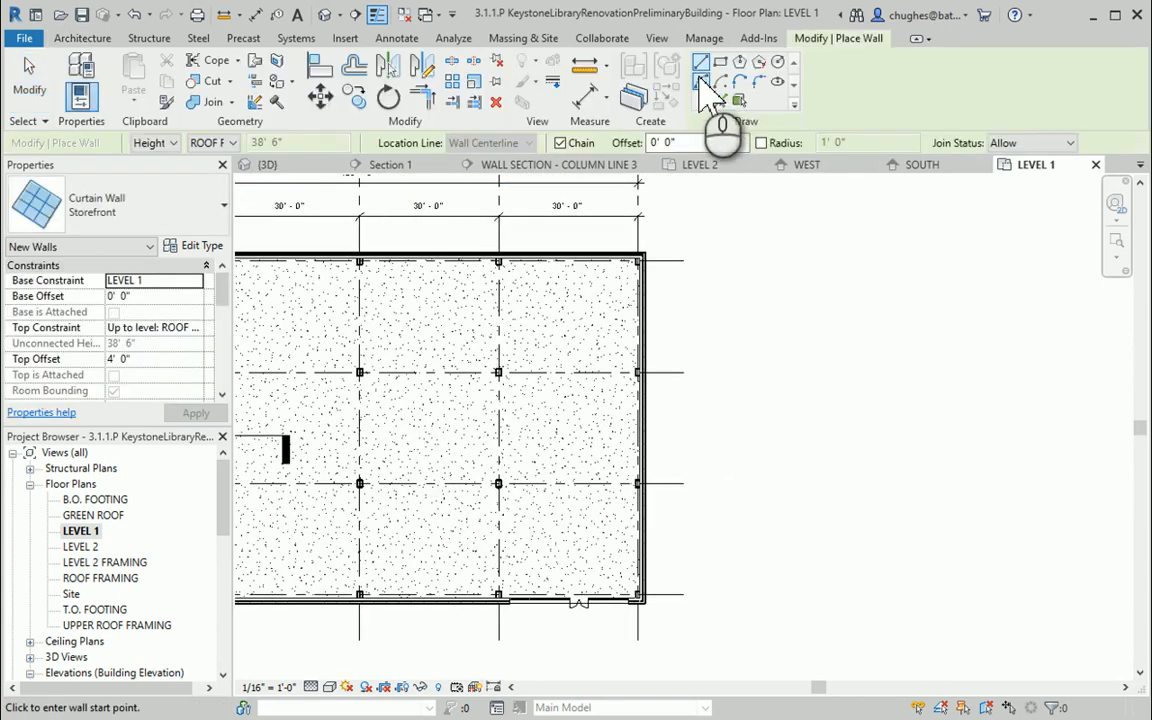
left_click(699, 78)
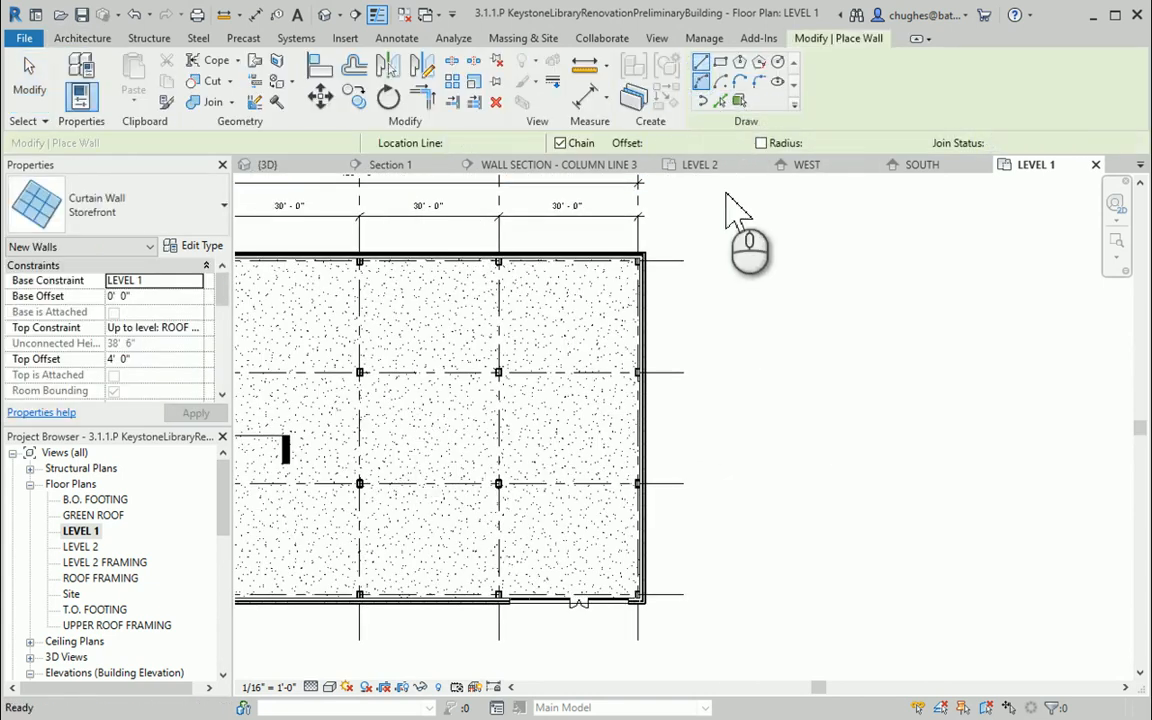
left_click(641, 259)
left_click(715, 481)
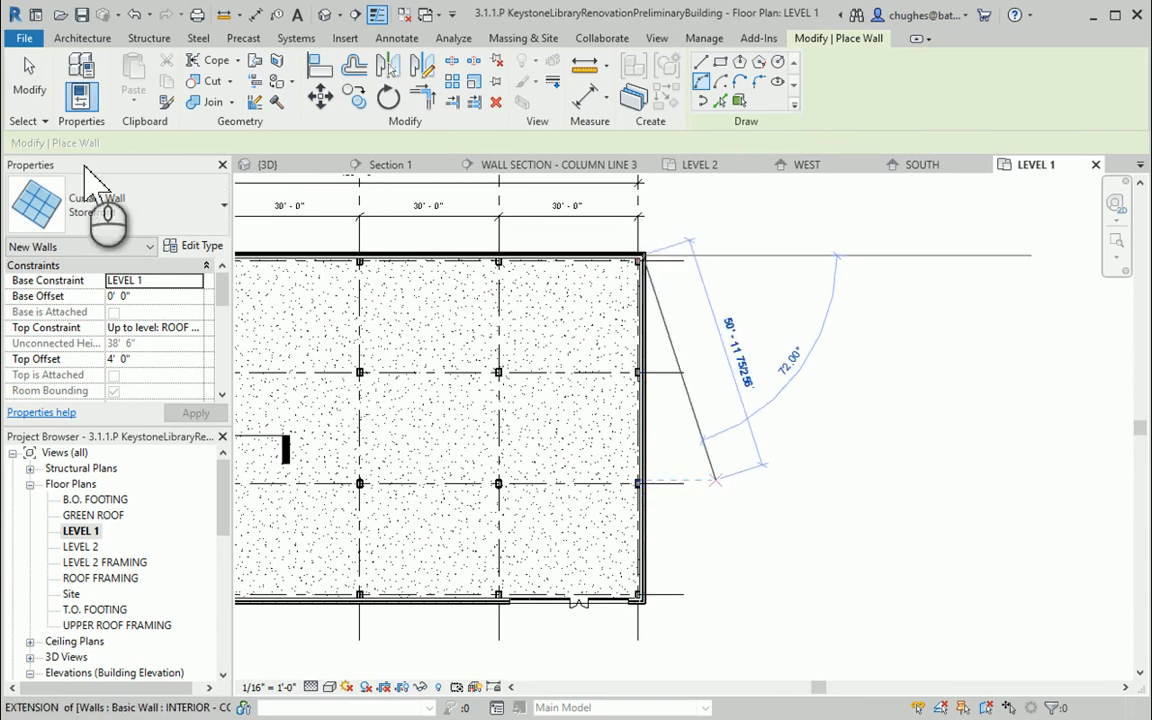
left_click(112, 210)
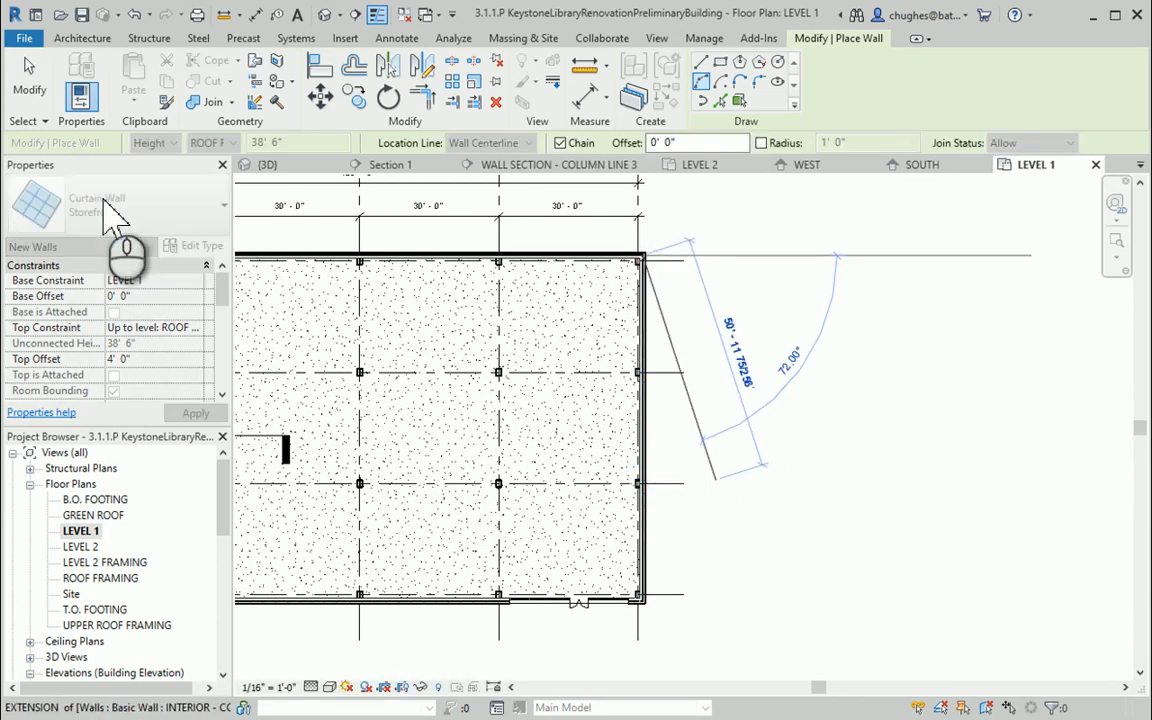
key("Escape")
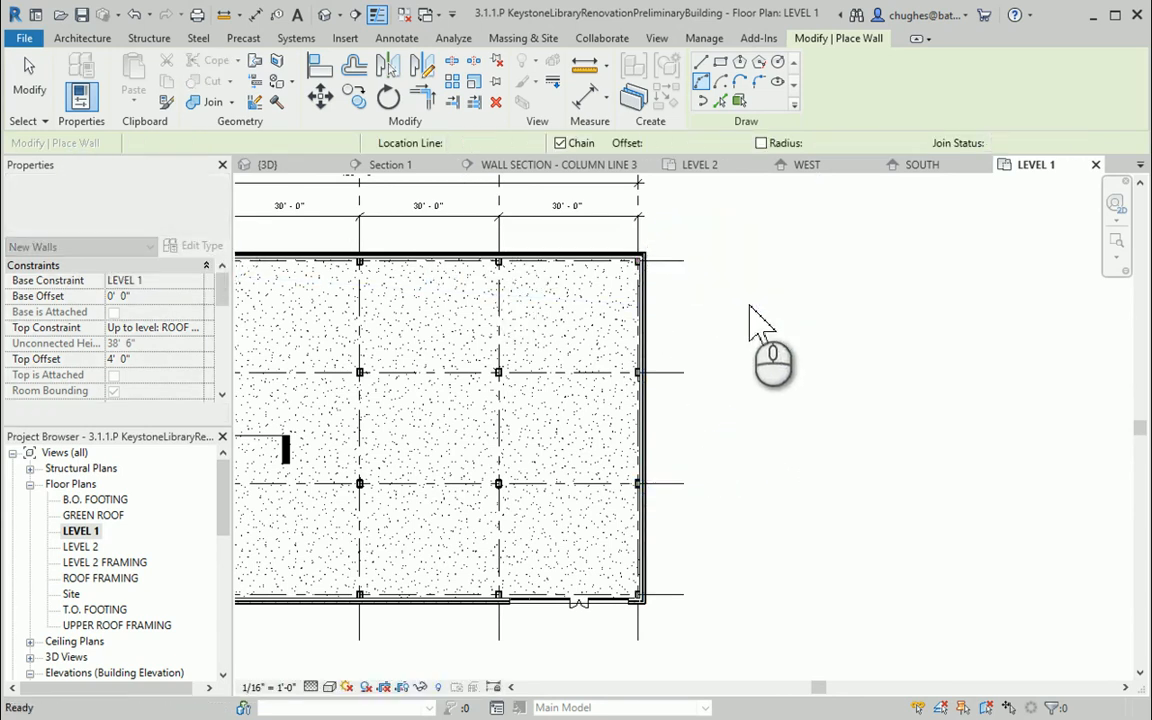
key("Escape")
Create a semicircular Exterior - Brick and CMU on MTL. Stud 5 wall arcing outward along the Level 1 east side, corner to corner
left_click(620, 260)
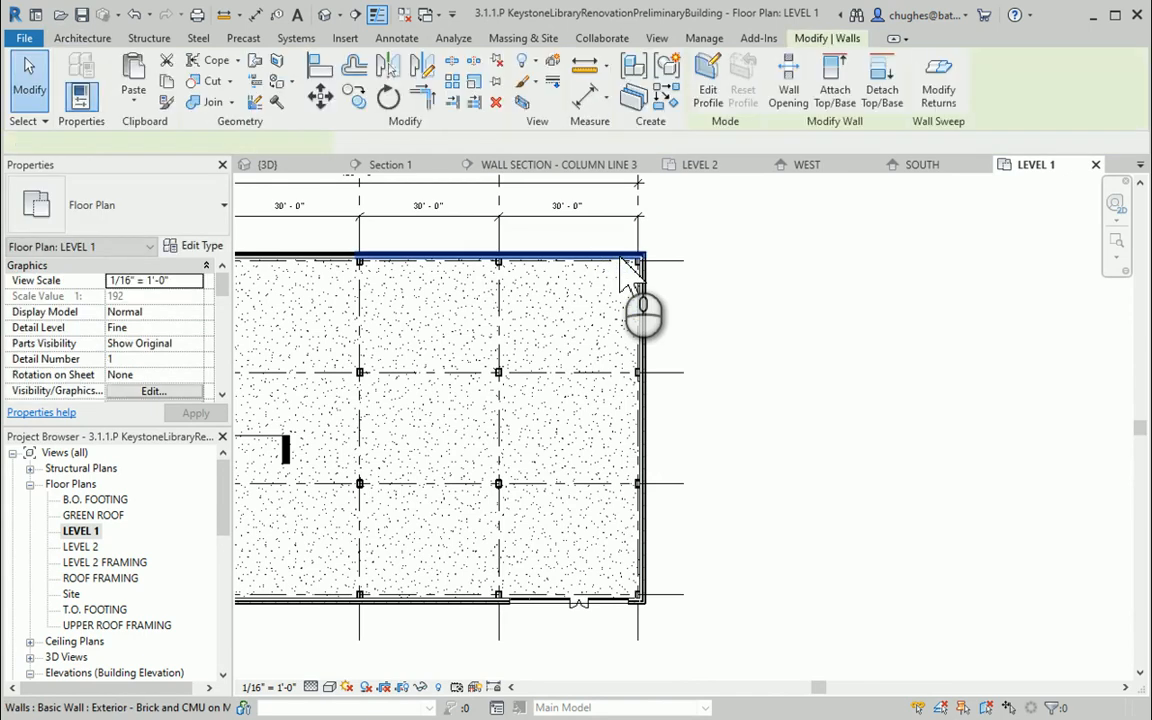
right_click(624, 266)
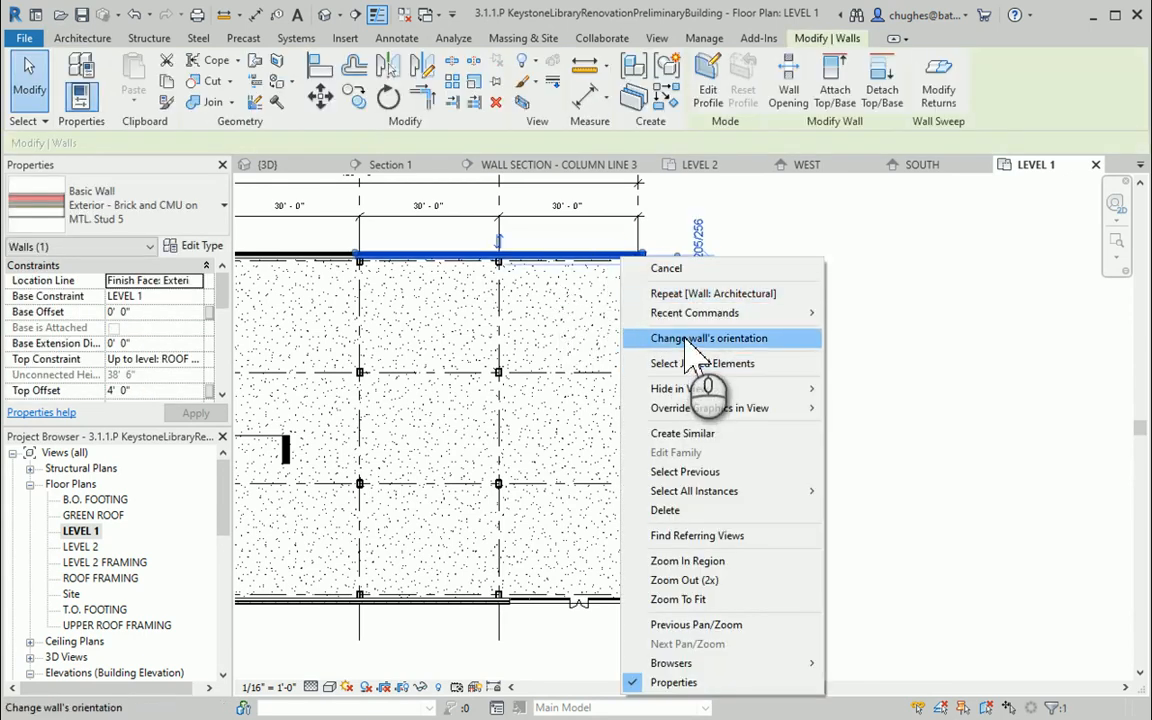
left_click(690, 433)
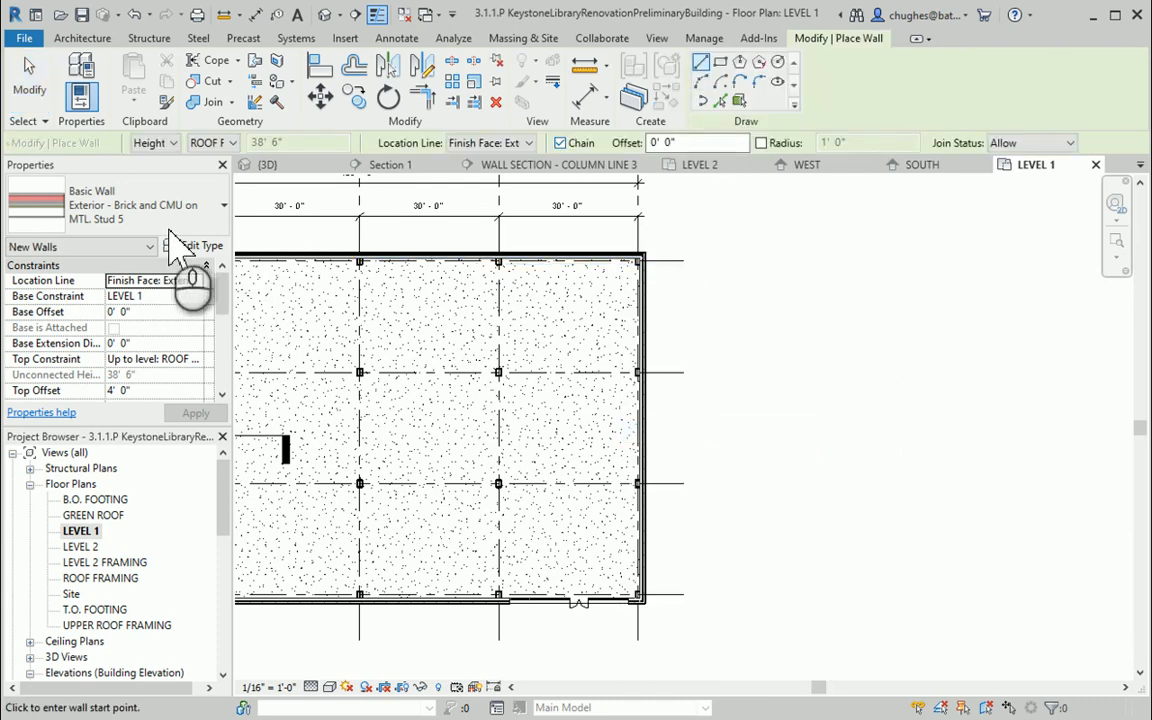
left_click(700, 81)
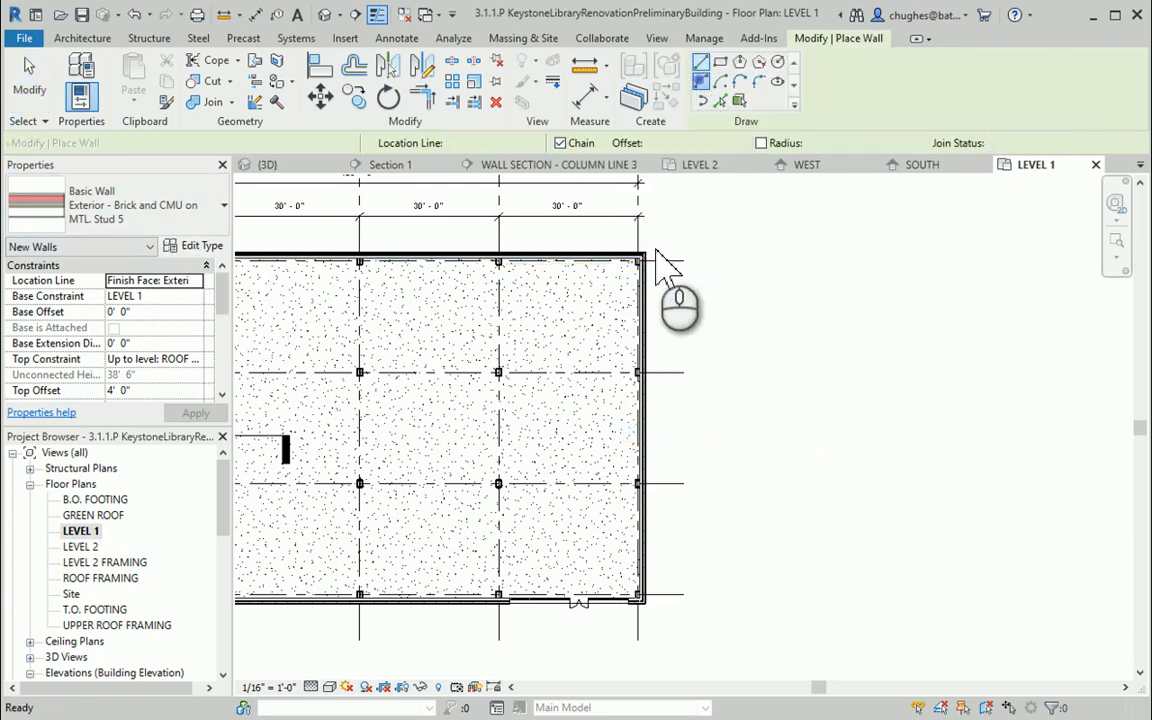
left_click(641, 258)
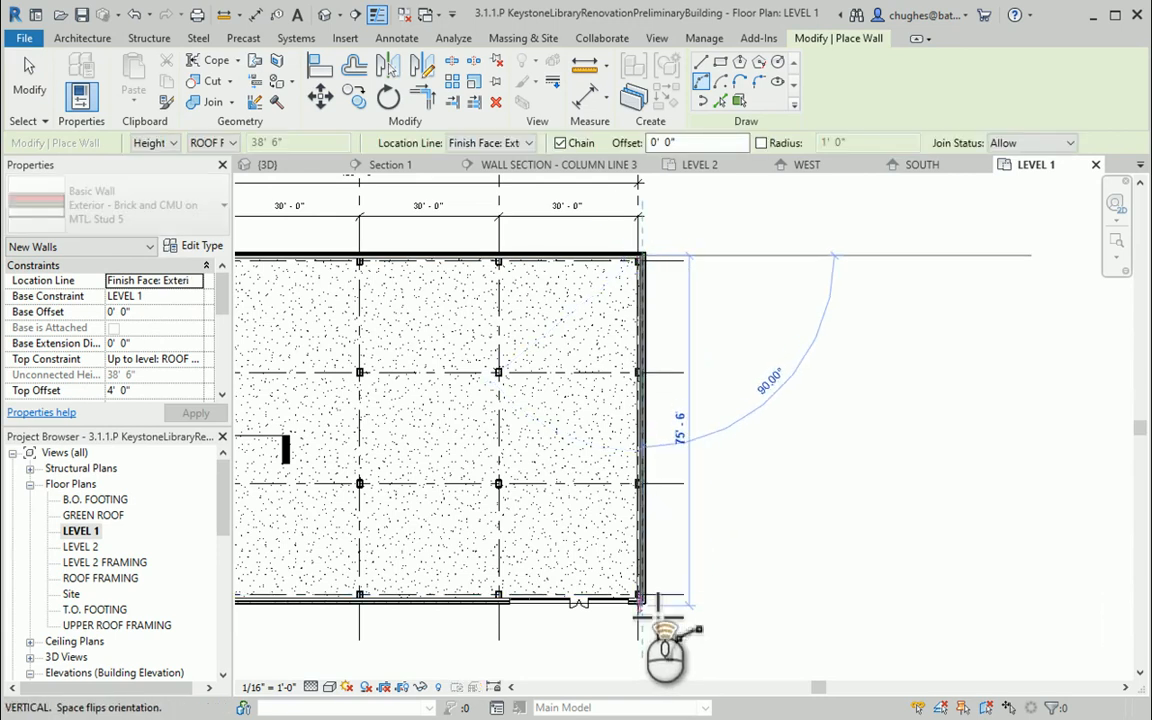
scroll(657, 606, "up", 3)
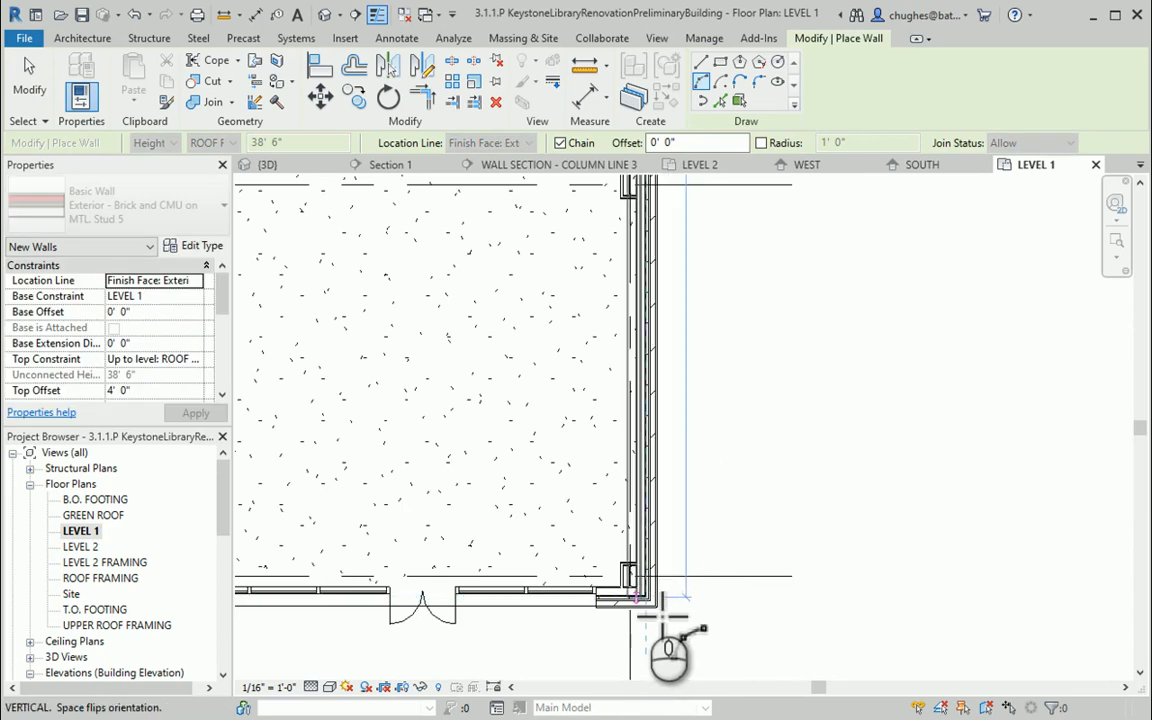
left_click(660, 612)
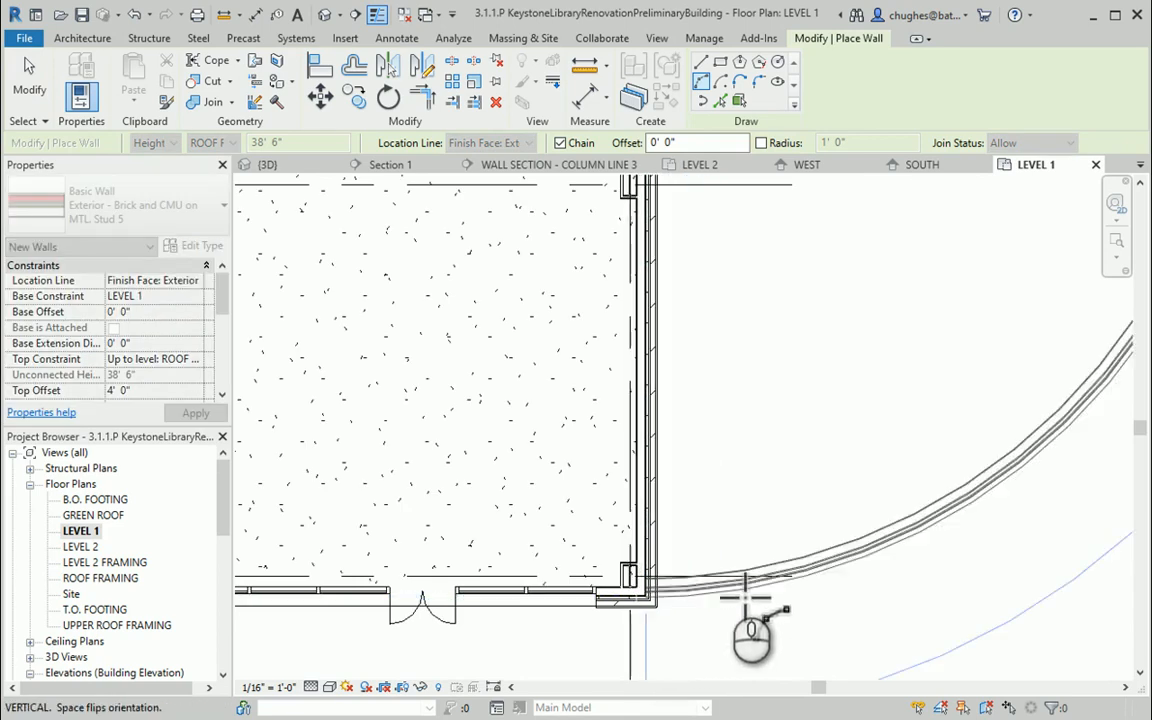
middle_click_drag(761, 527, 600, 572)
scroll(605, 582, "down", 5)
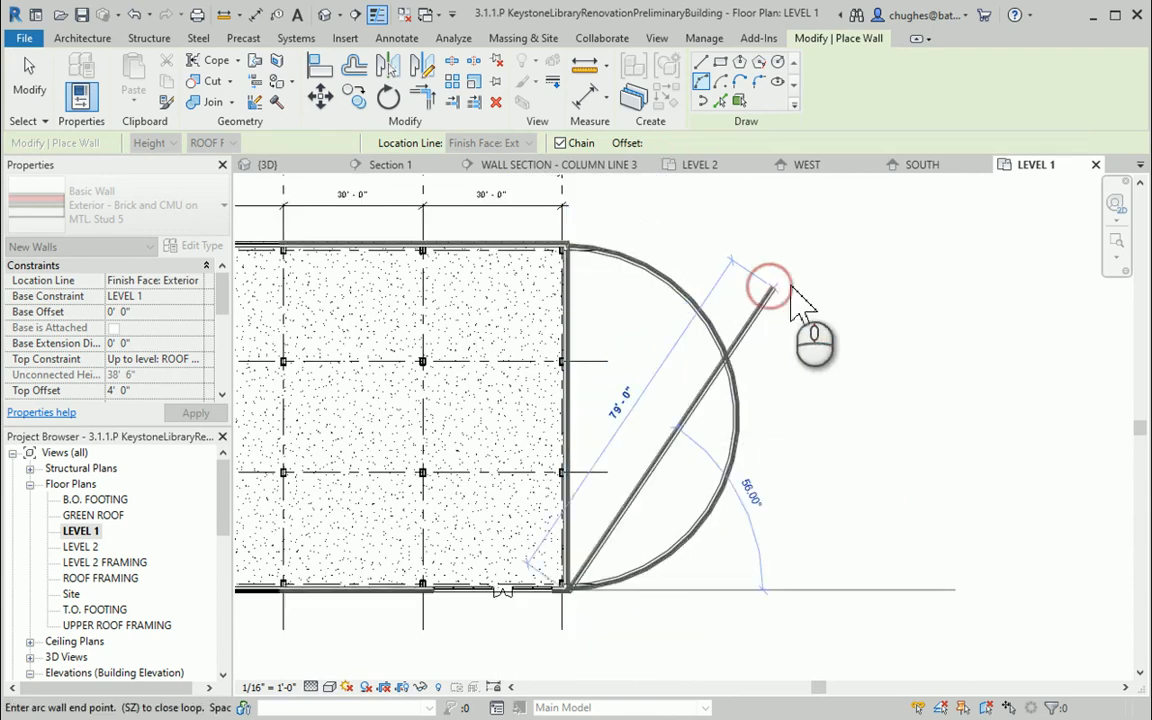
right_click(790, 290)
left_click(800, 297)
right_click(779, 290)
left_click(795, 292)
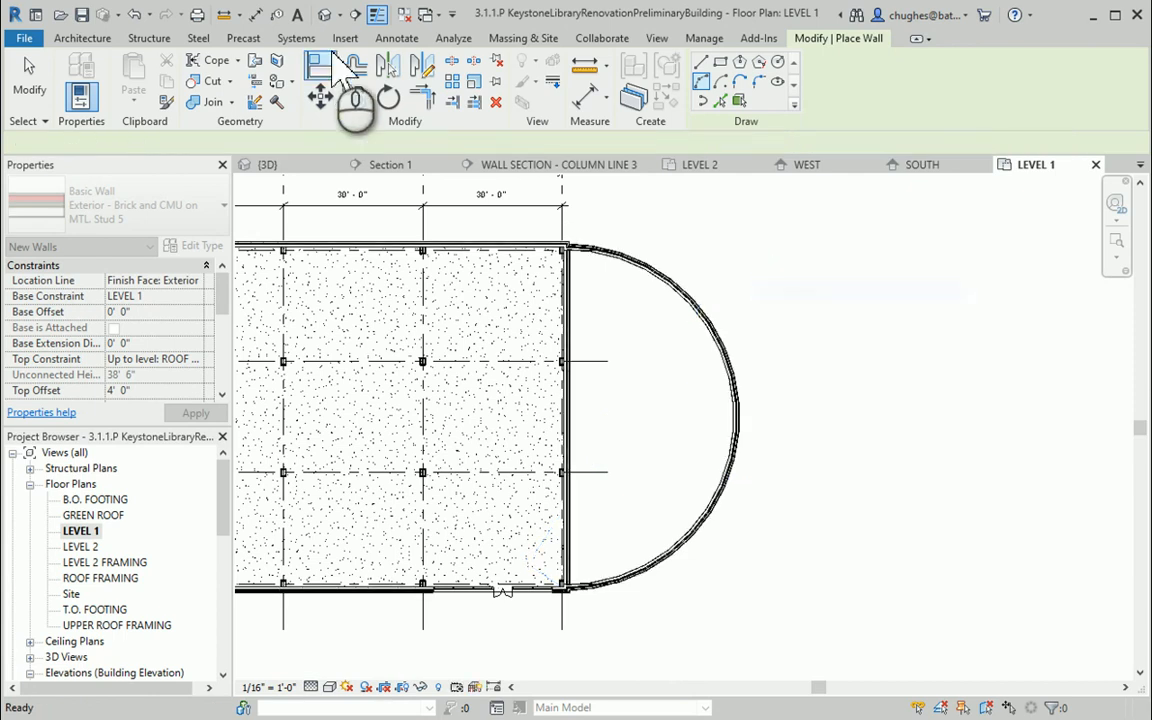
Switch to the 3D view and orbit and zoom around the new semicircular brick wall to inspect it
left_click(326, 14)
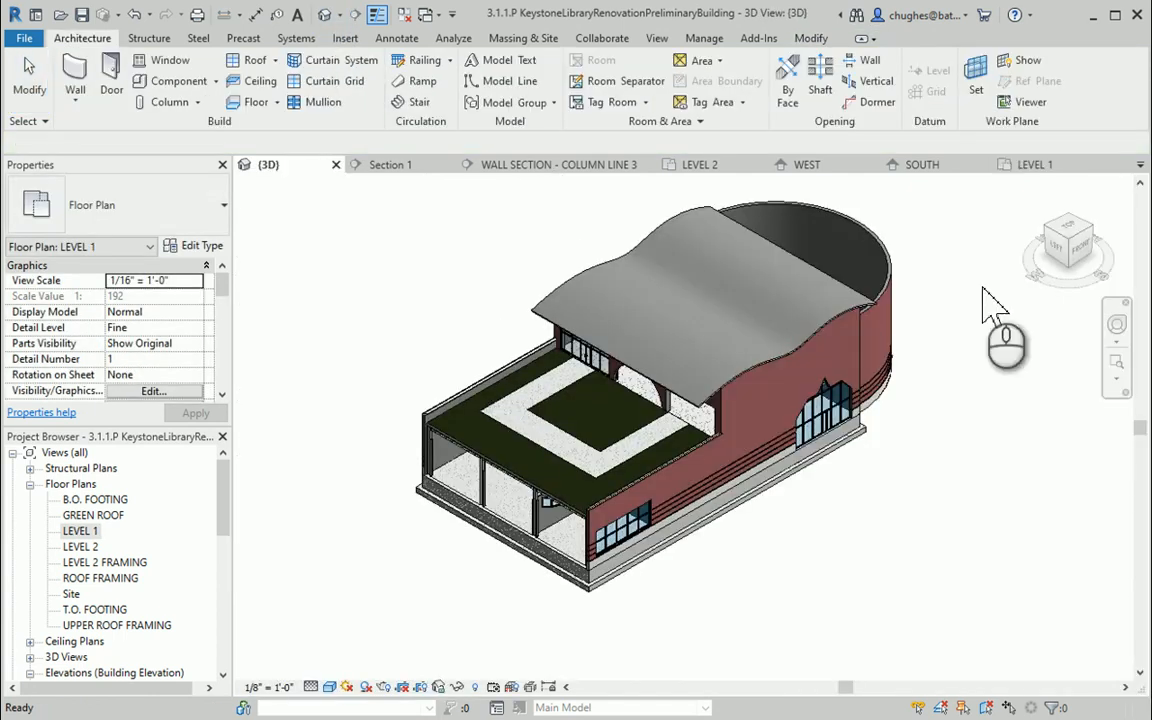
middle_click_drag(1075, 270, 700, 340, "shift")
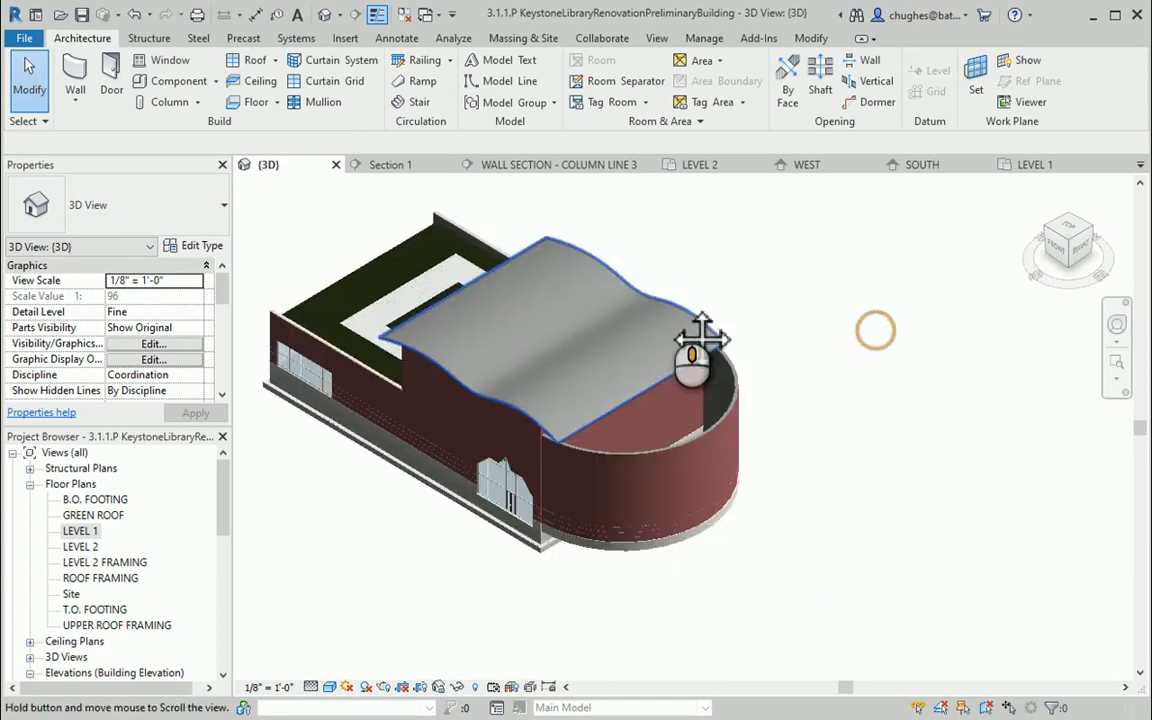
scroll(545, 500, "up", 6)
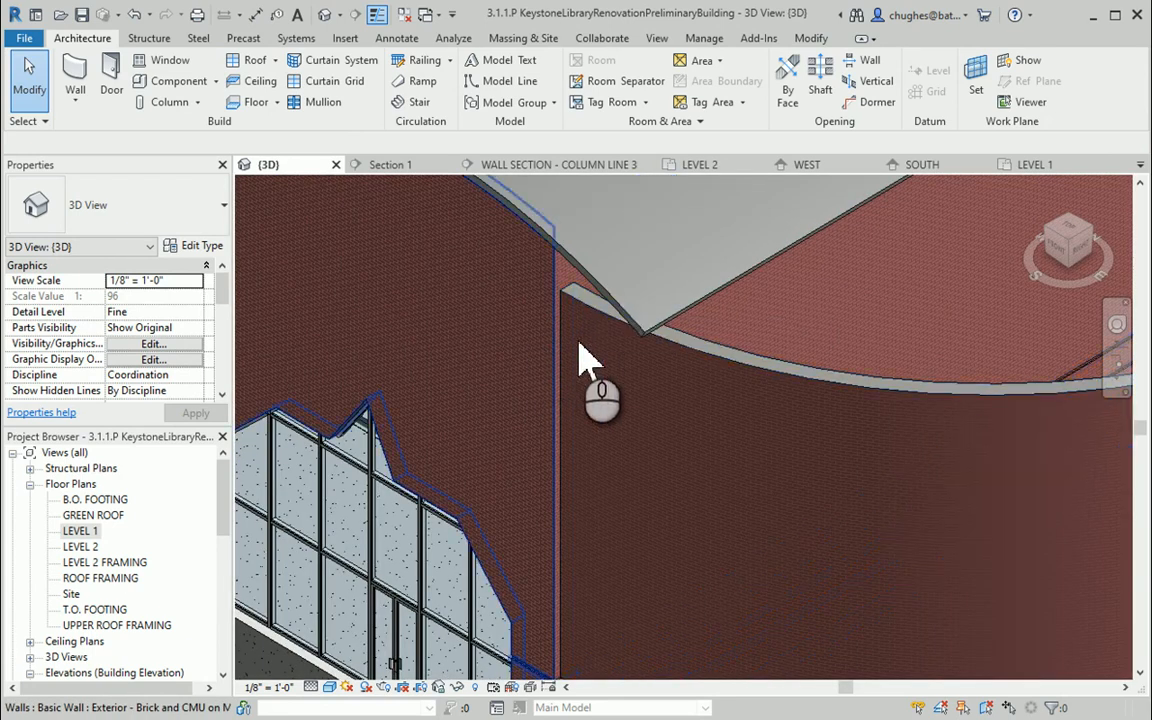
scroll(588, 358, "down", 5)
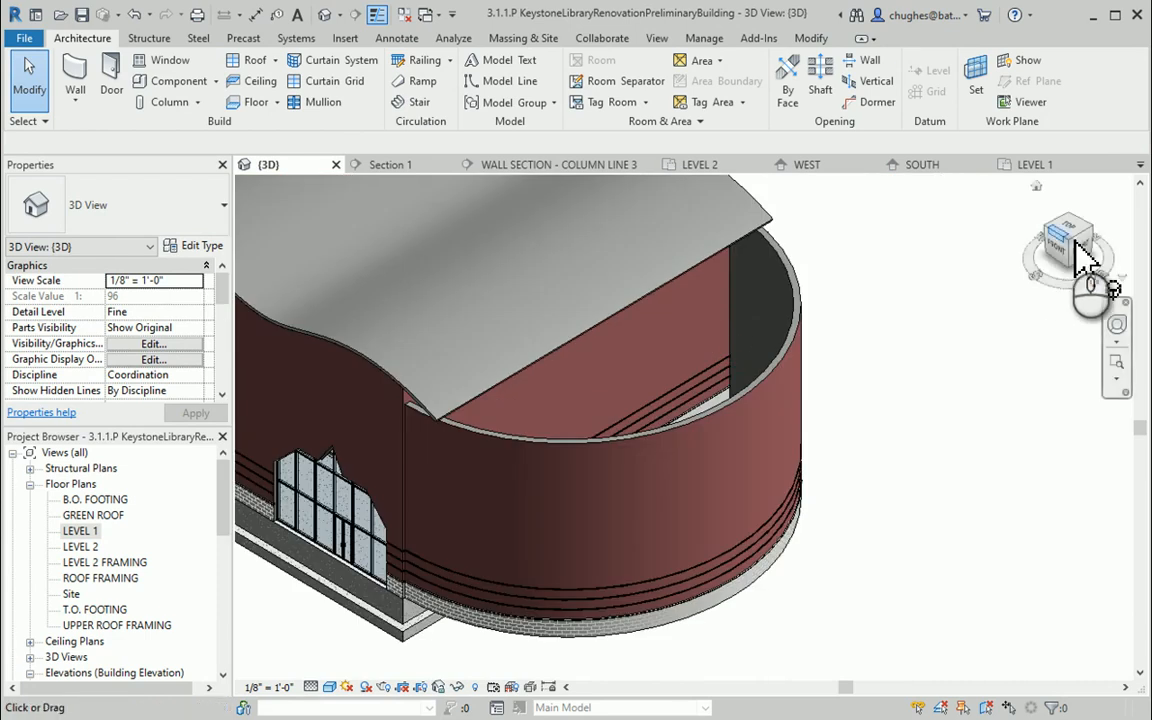
mouse_move(1085, 258)
left_mouse_down()
mouse_move(880, 230)
mouse_move(866, 255)
left_mouse_up()
middle_click_drag(910, 375, 1050, 370)
scroll(1016, 342, "down", 3)
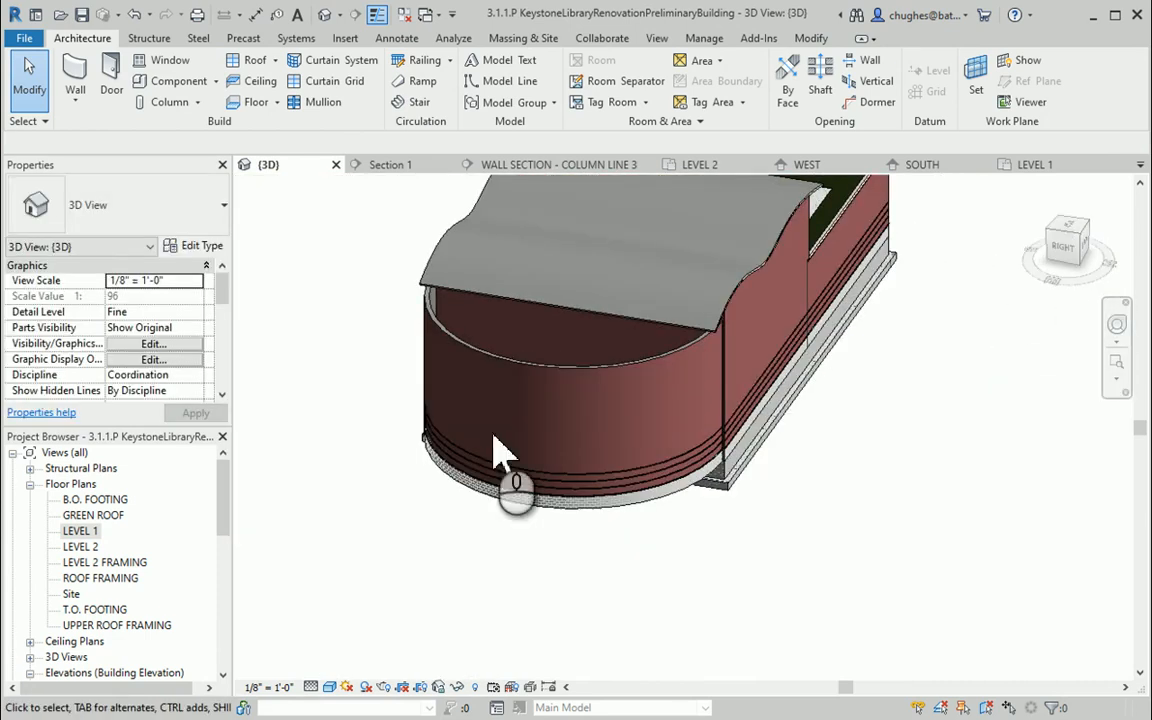
left_click(1070, 255)
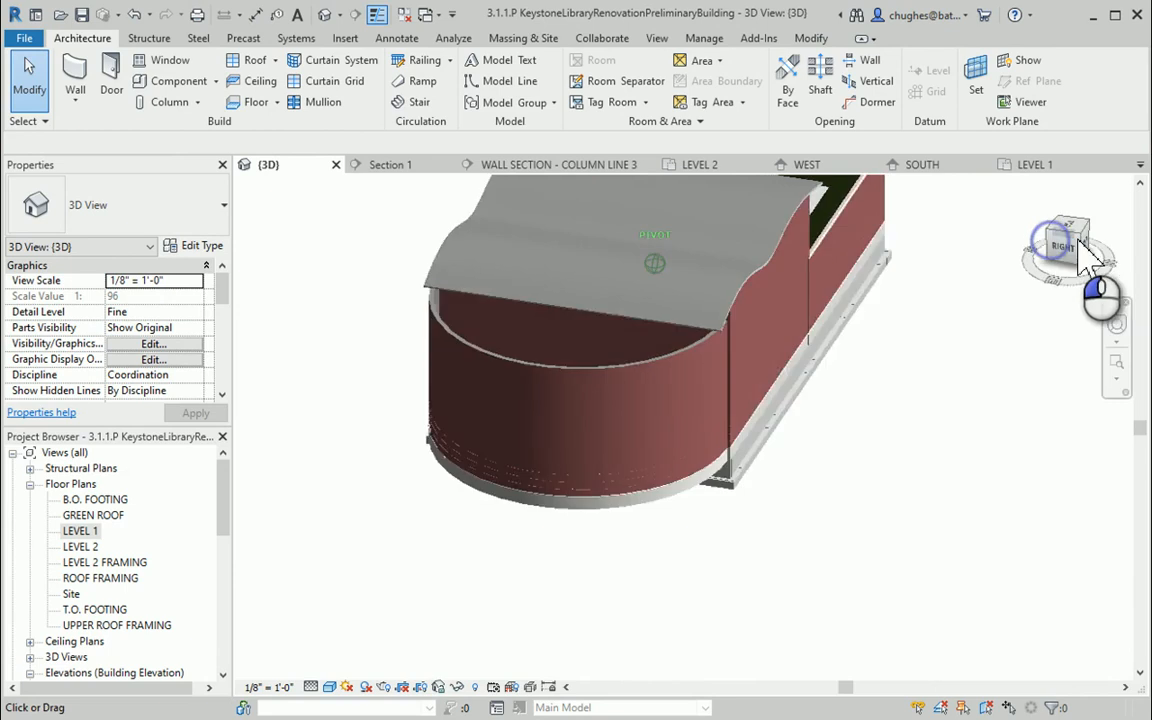
middle_click_drag(281, 240, 393, 237, "shift")
middle_click_drag(931, 259, 925, 385)
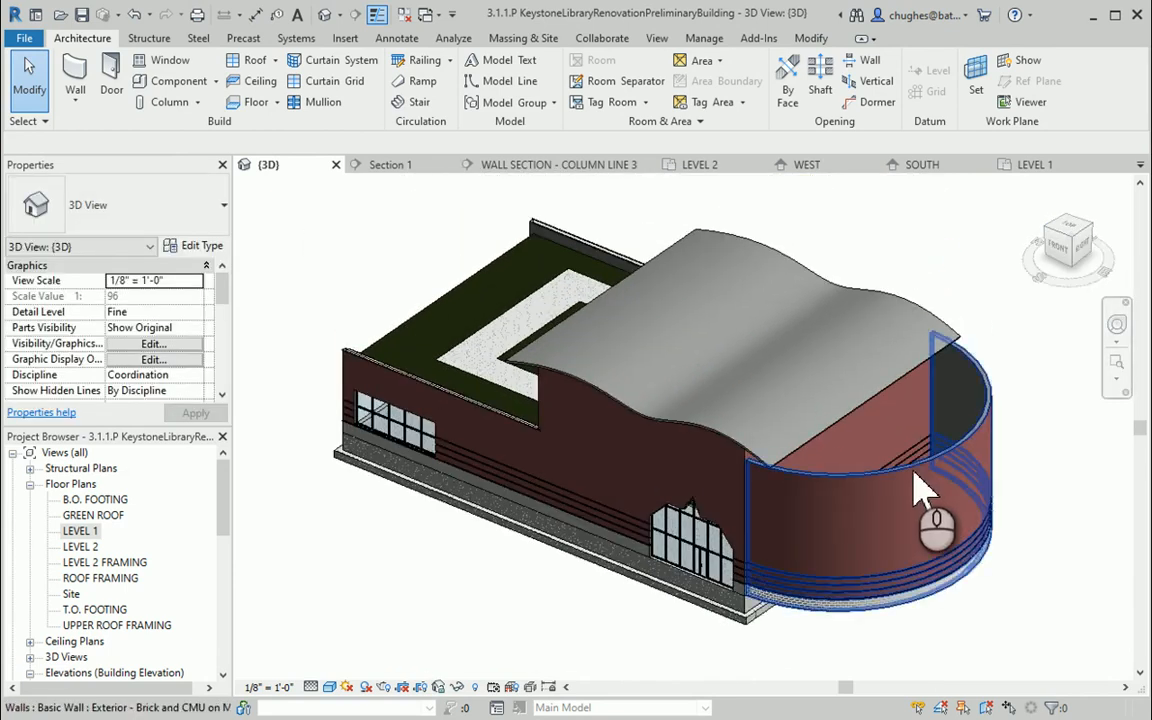
middle_click_drag(1068, 245, 838, 308, "shift")
Select and delete the semicircular brick wall on the building's east side
left_click(837, 298)
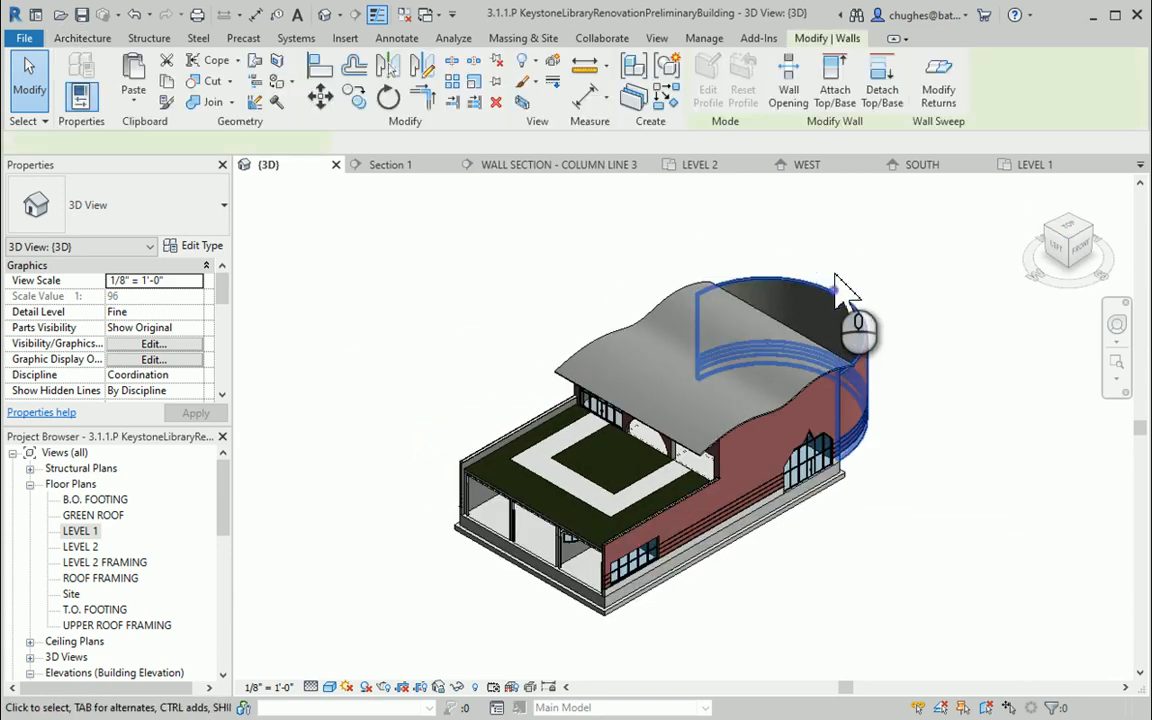
left_click(527, 350)
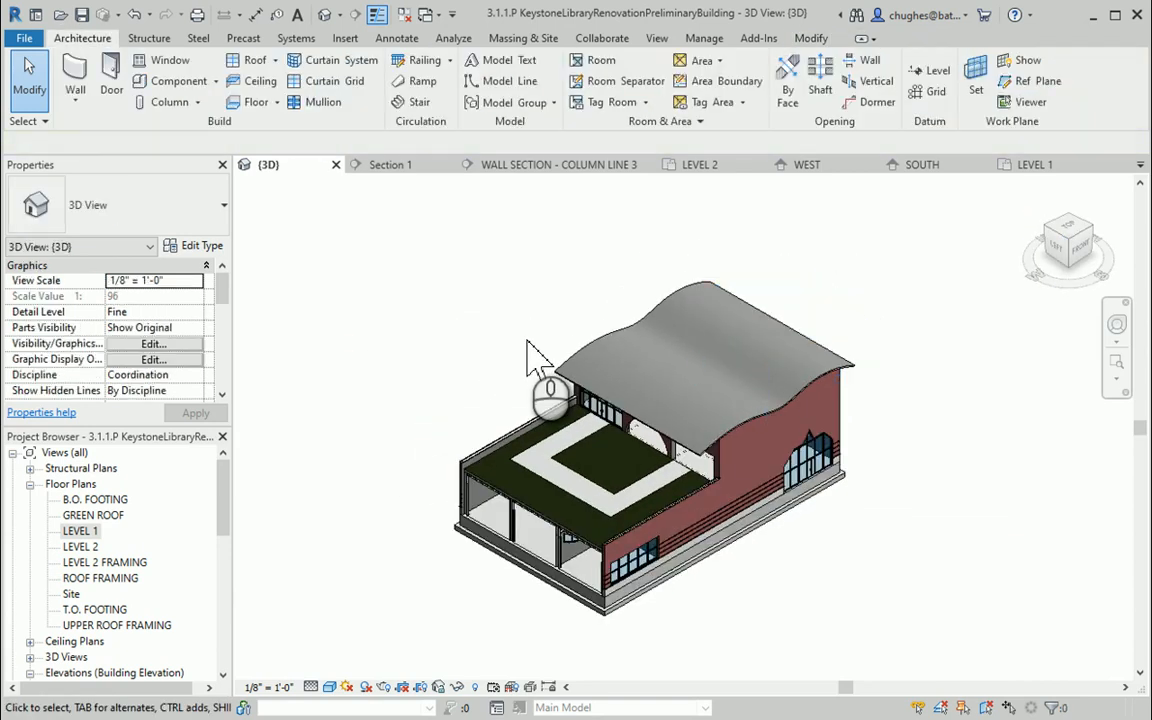